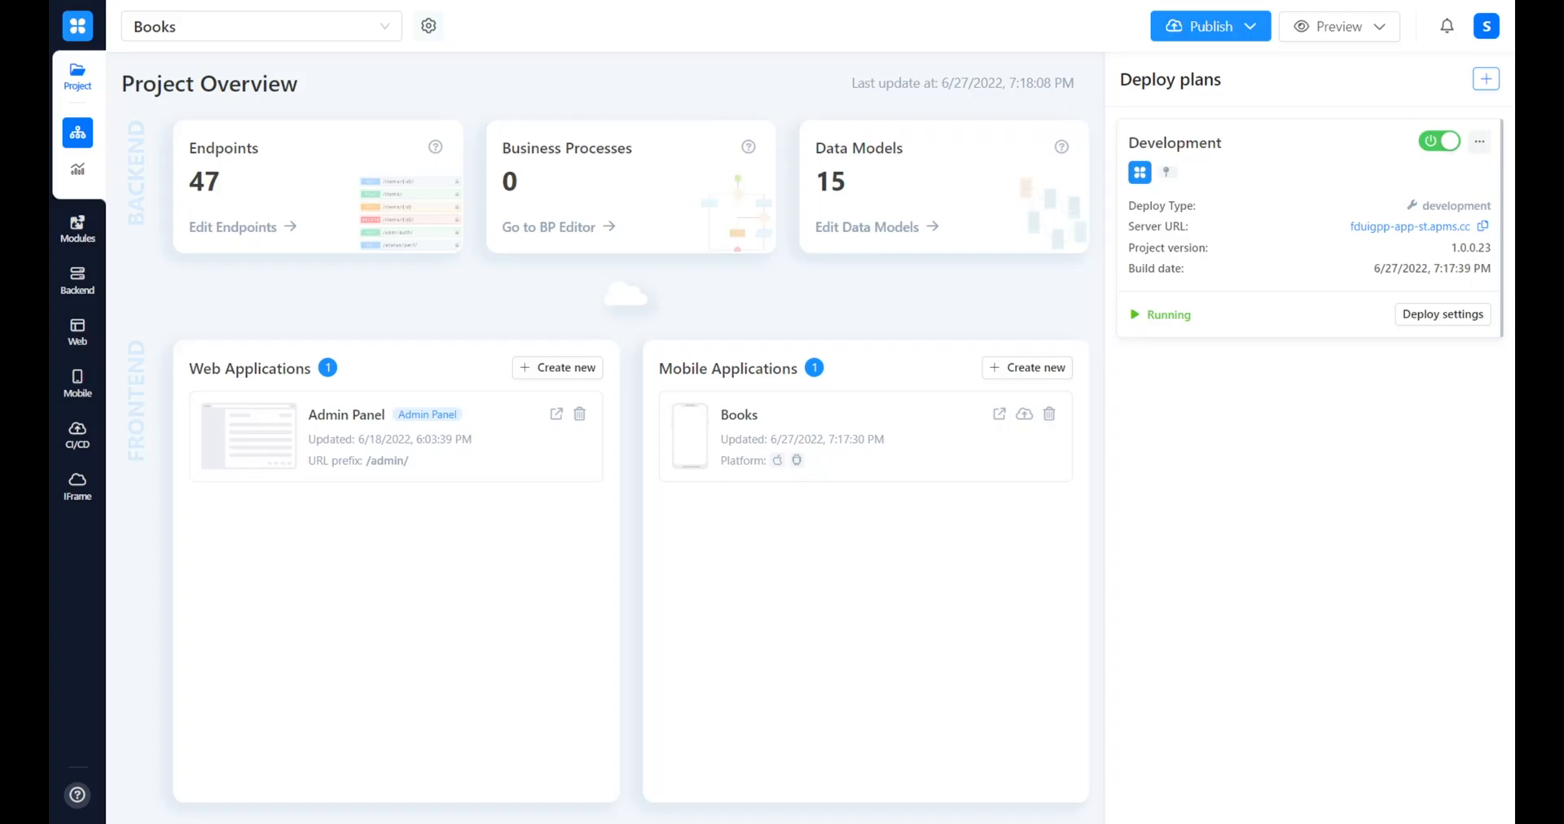
Review the general settings of the installed Auth module
{"action": "left_click", "coordinate": [70, 228]}
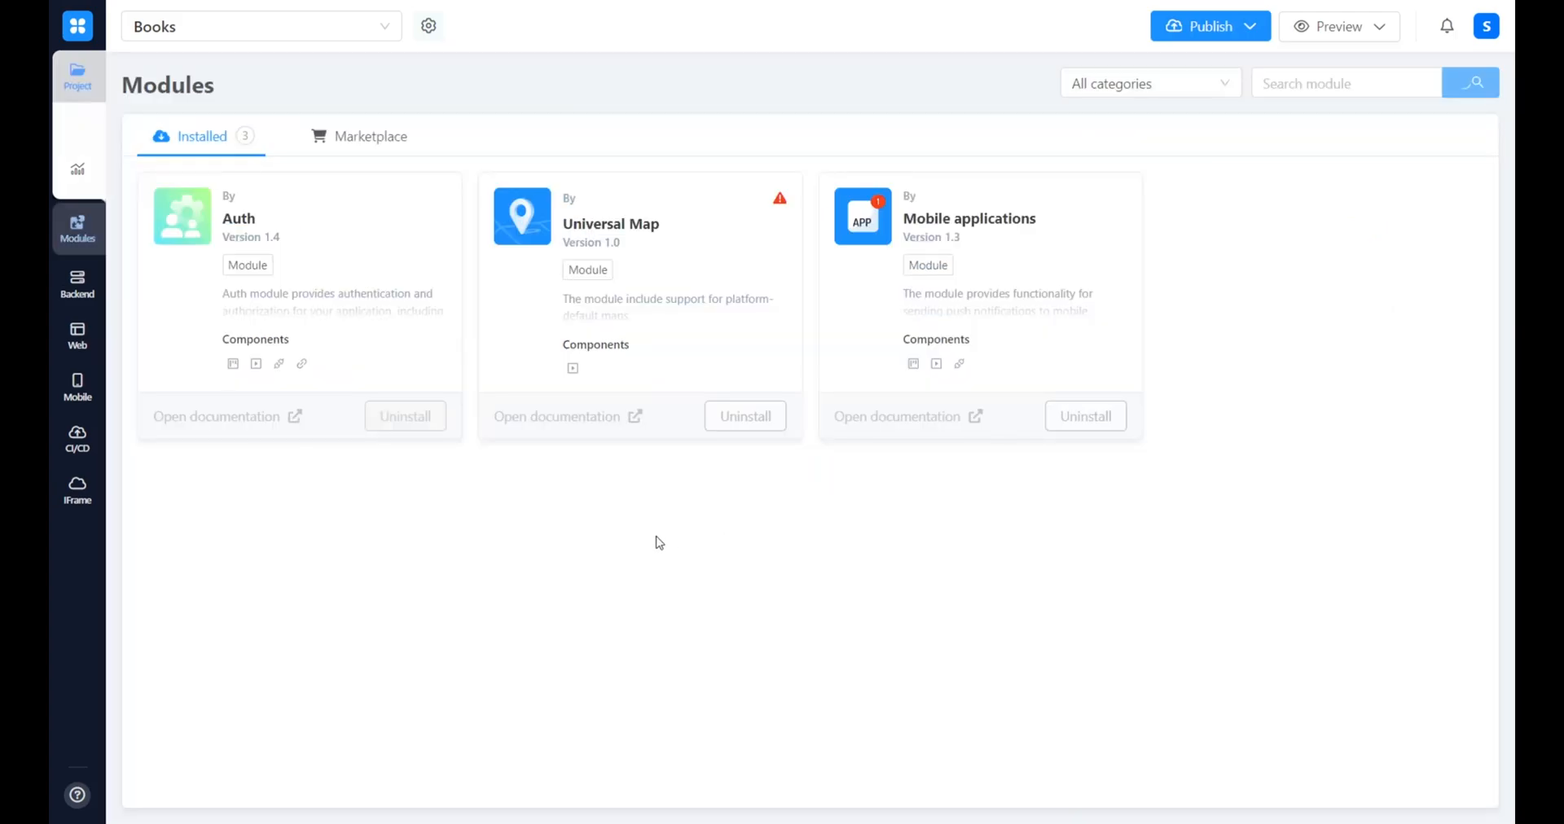
{"action": "left_click", "coordinate": [342, 321]}
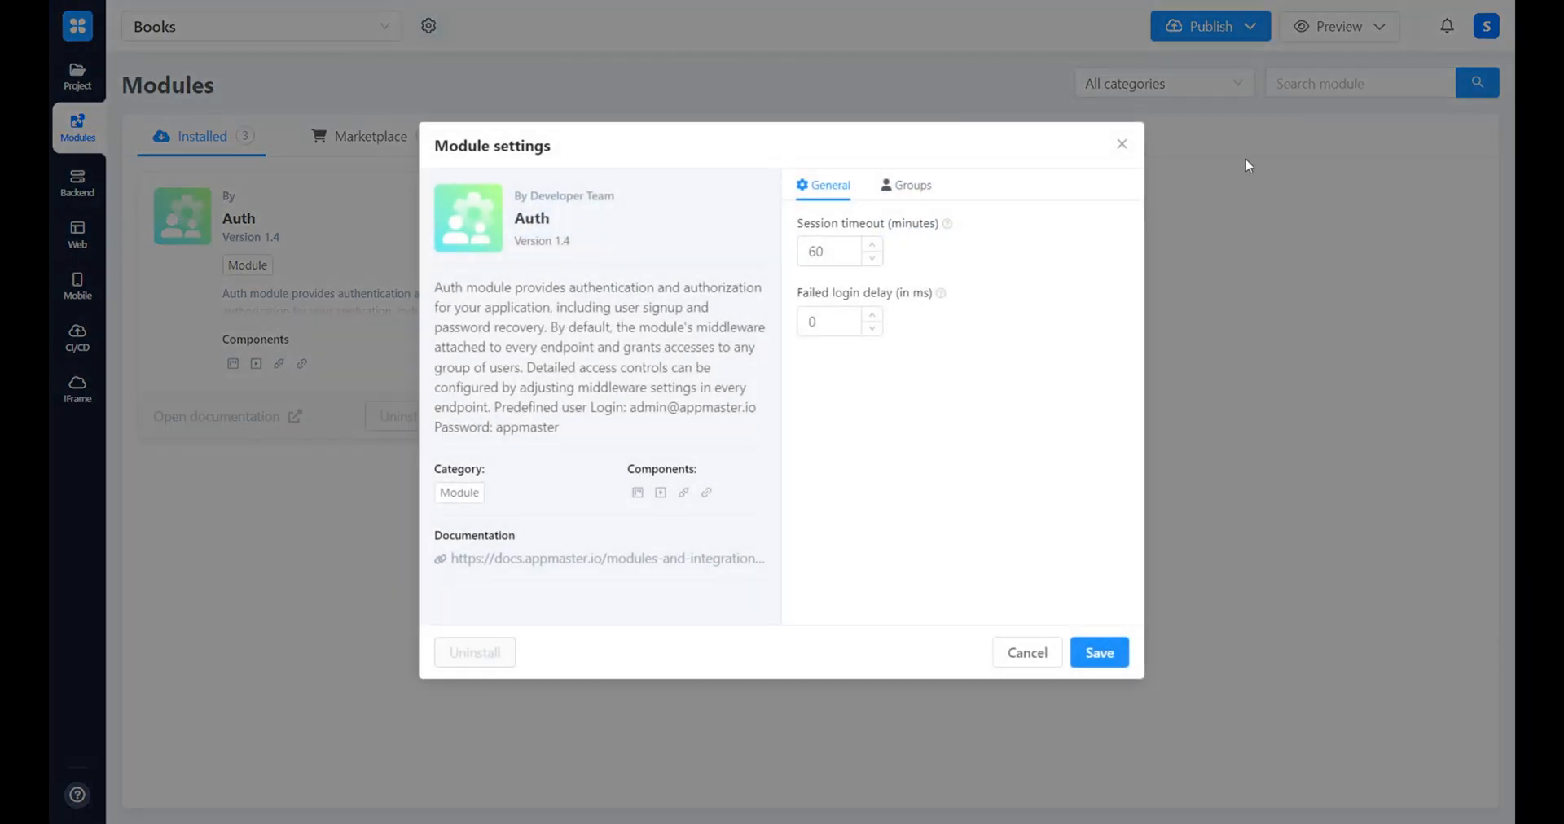
{"action": "left_click", "coordinate": [1121, 146]}
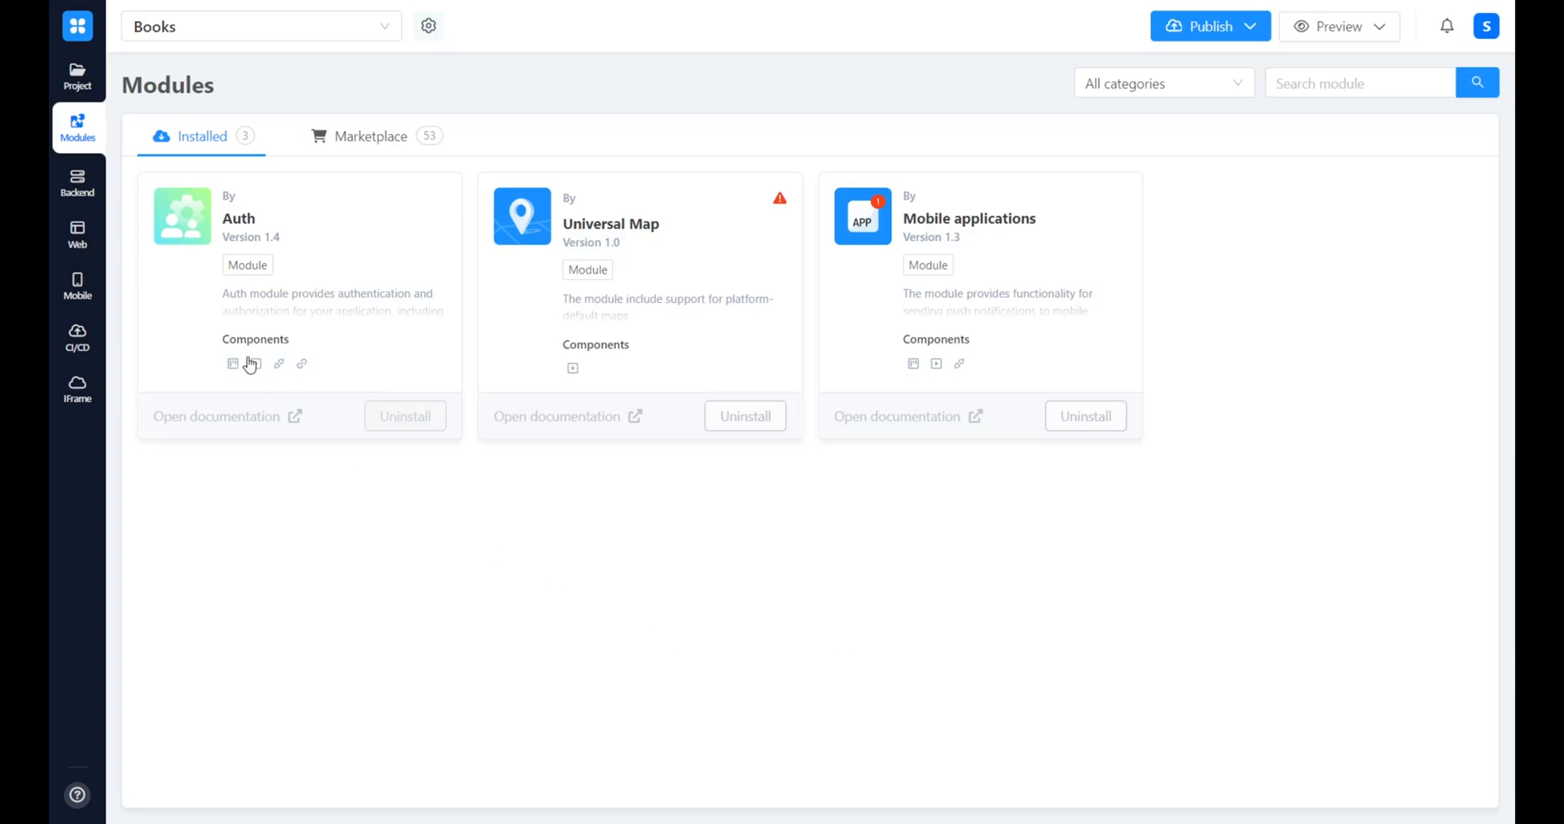
Open the Books mobile application and add a screen named "Sign In" with the View layout
{"action": "left_click", "coordinate": [78, 284]}
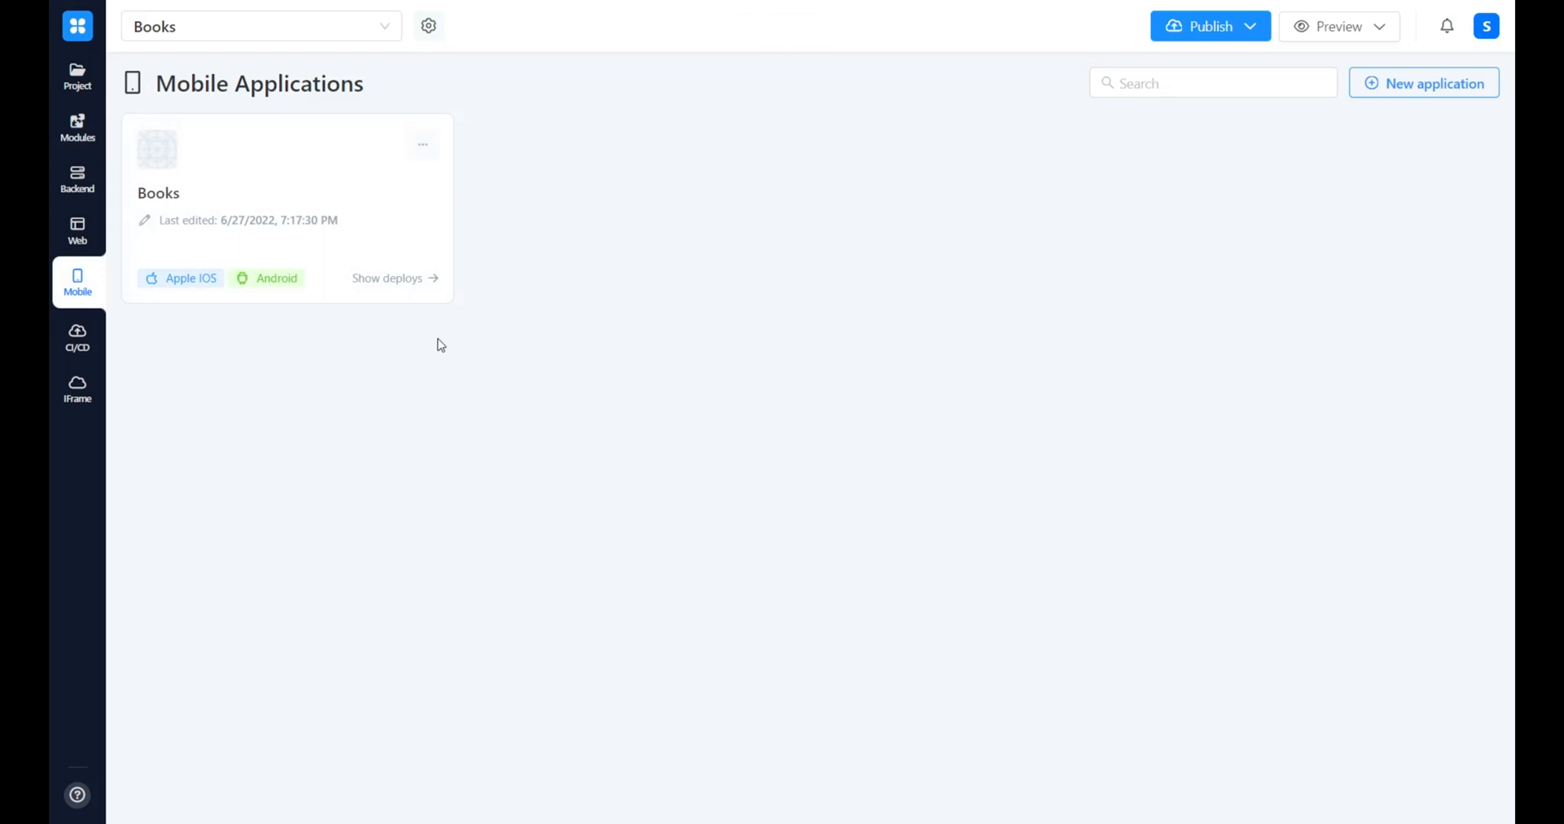
{"action": "left_click", "coordinate": [325, 220]}
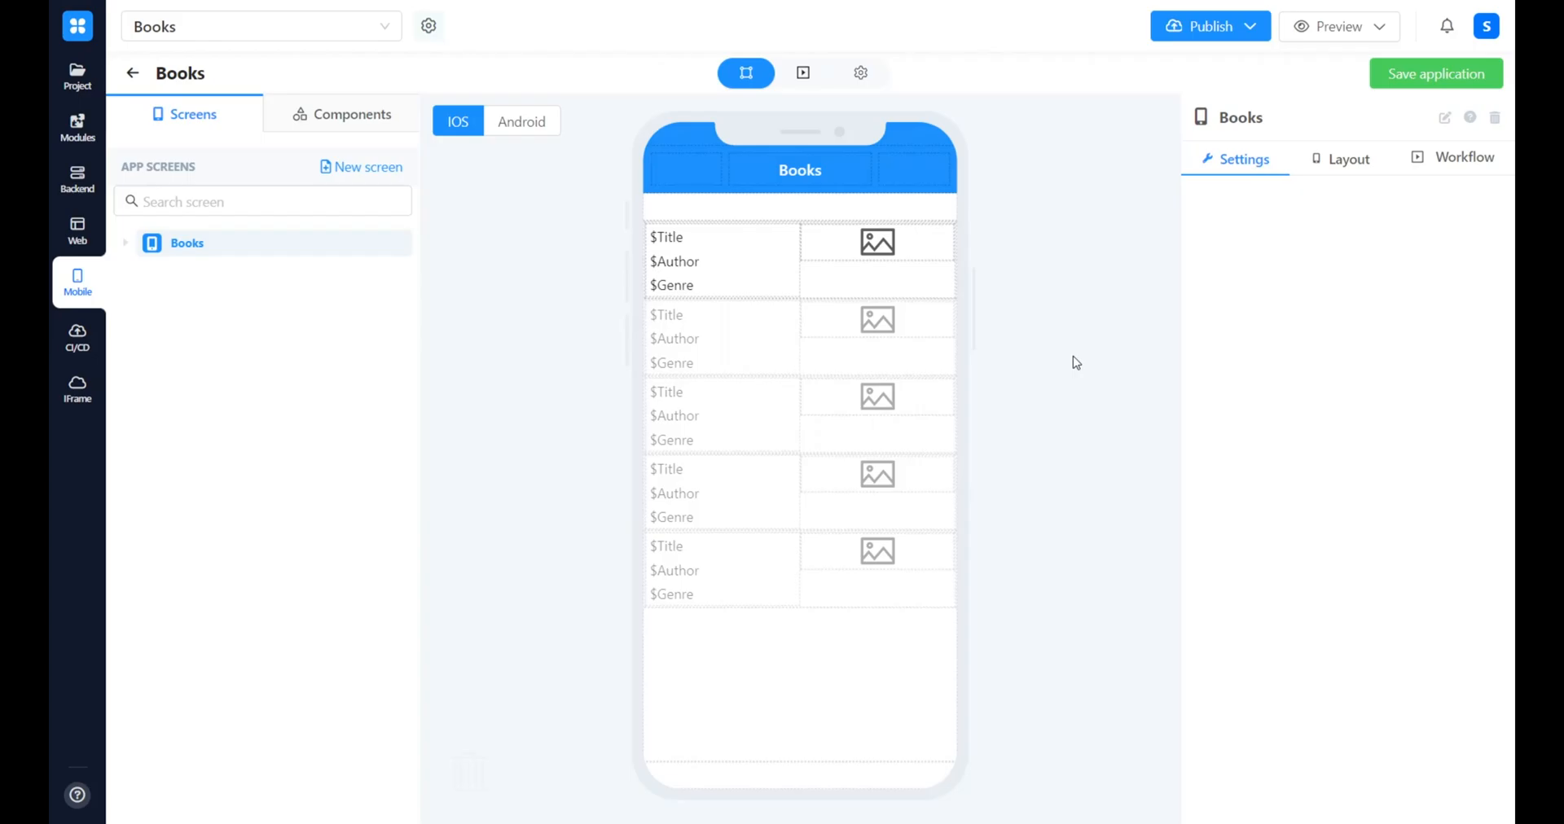
{"action": "left_click", "coordinate": [350, 171]}
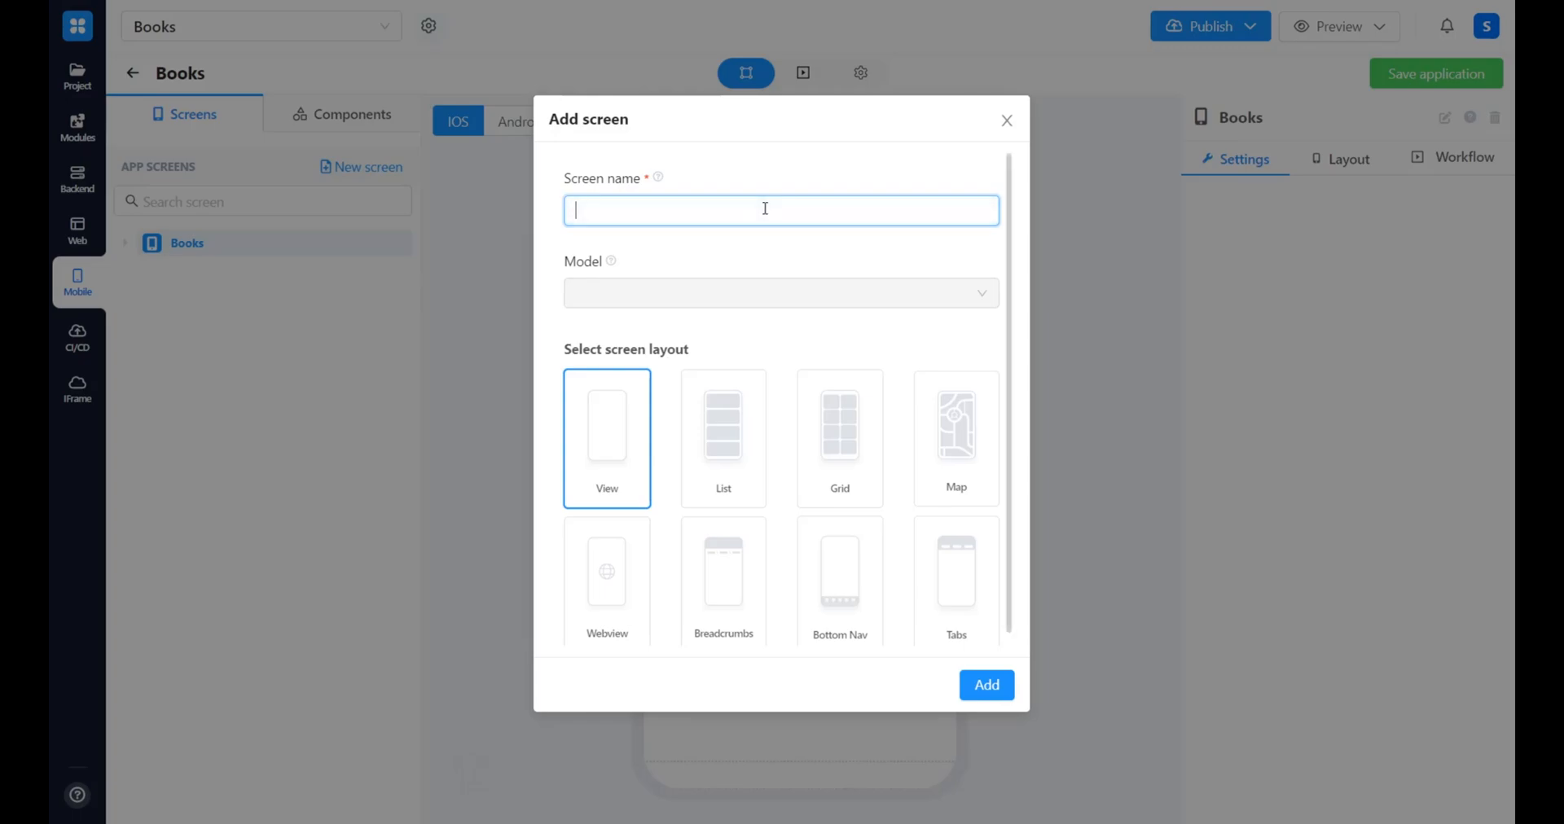
{"action": "type", "text": "Sign In"}
{"action": "left_click", "coordinate": [1002, 695]}
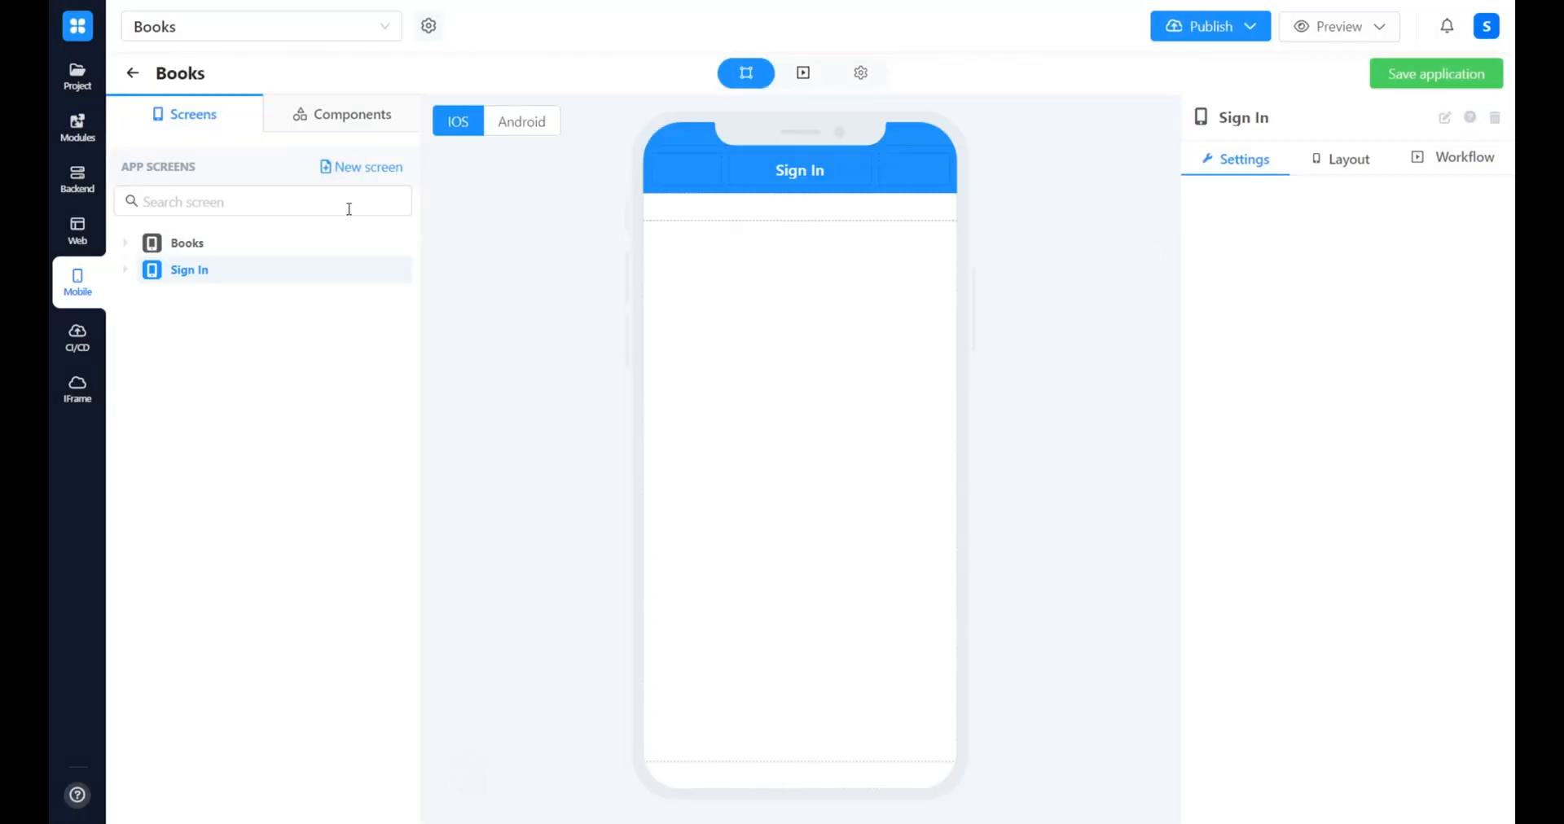
Add a container to the Sign In screen and set its horizontal alignment to Center
{"action": "left_click", "coordinate": [308, 112]}
{"action": "left_click", "coordinate": [281, 168]}
{"action": "type", "text": "container"}
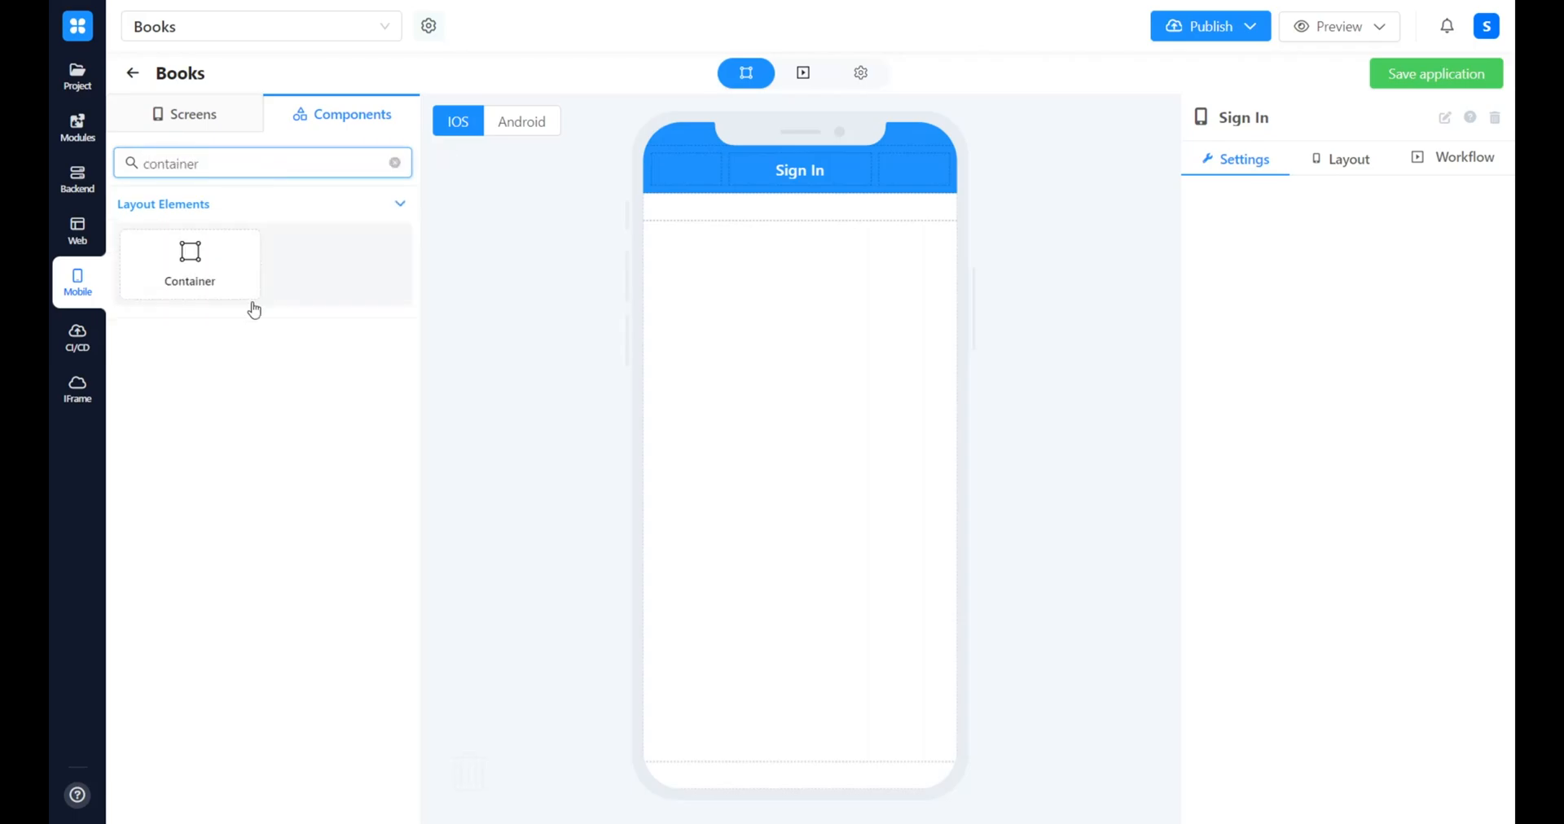
{"action": "left_click_drag", "start_coordinate": [203, 269], "coordinate": [863, 281]}
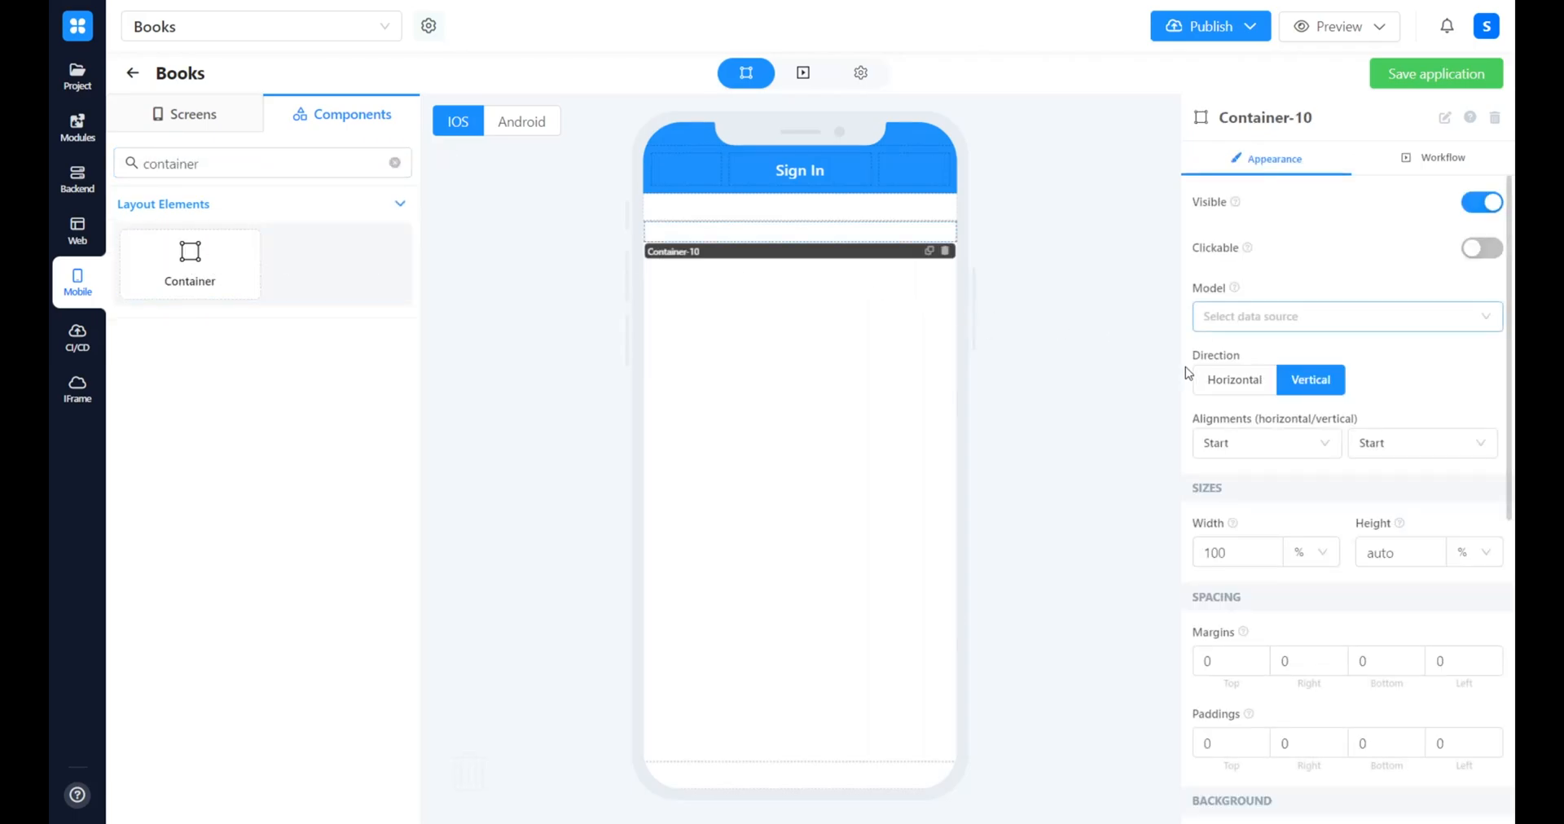
{"action": "left_click", "coordinate": [1288, 447]}
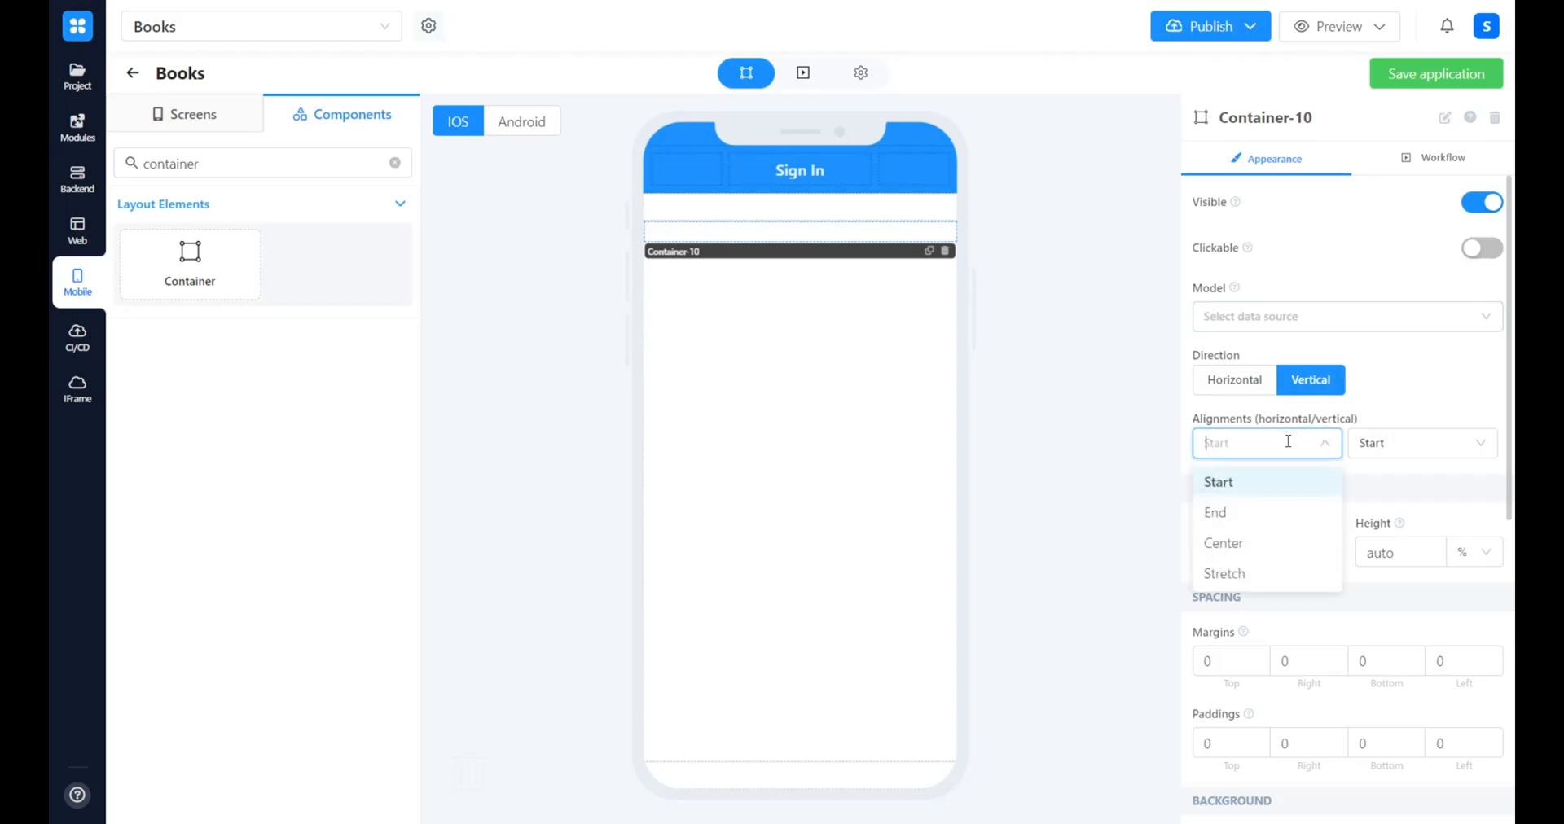
{"action": "left_click", "coordinate": [1259, 561]}
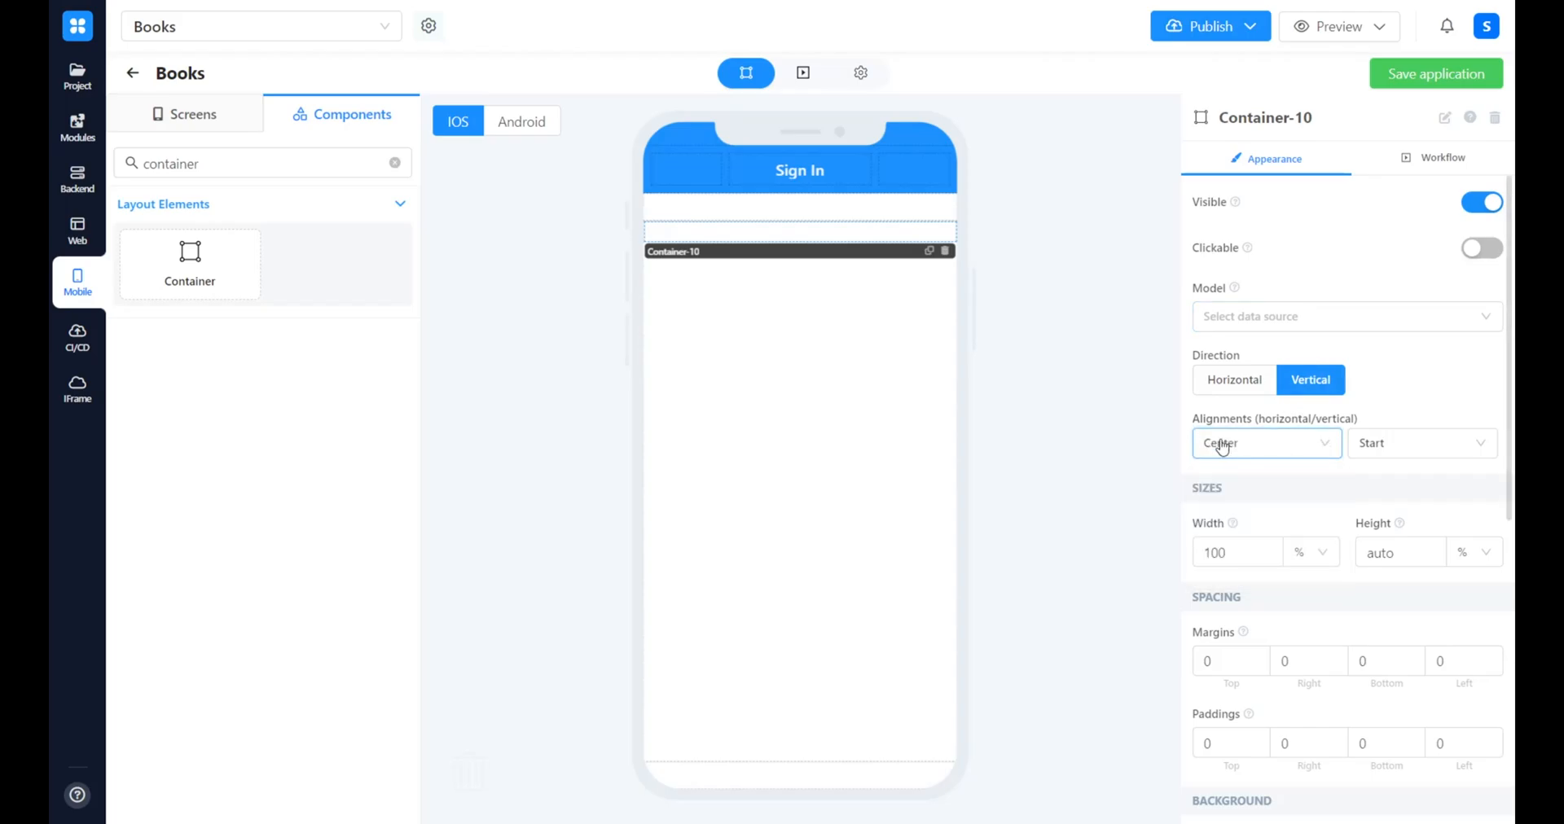
Add an email field to the container and a pass field below it
{"action": "left_click", "coordinate": [395, 163]}
{"action": "type", "text": "Email"}
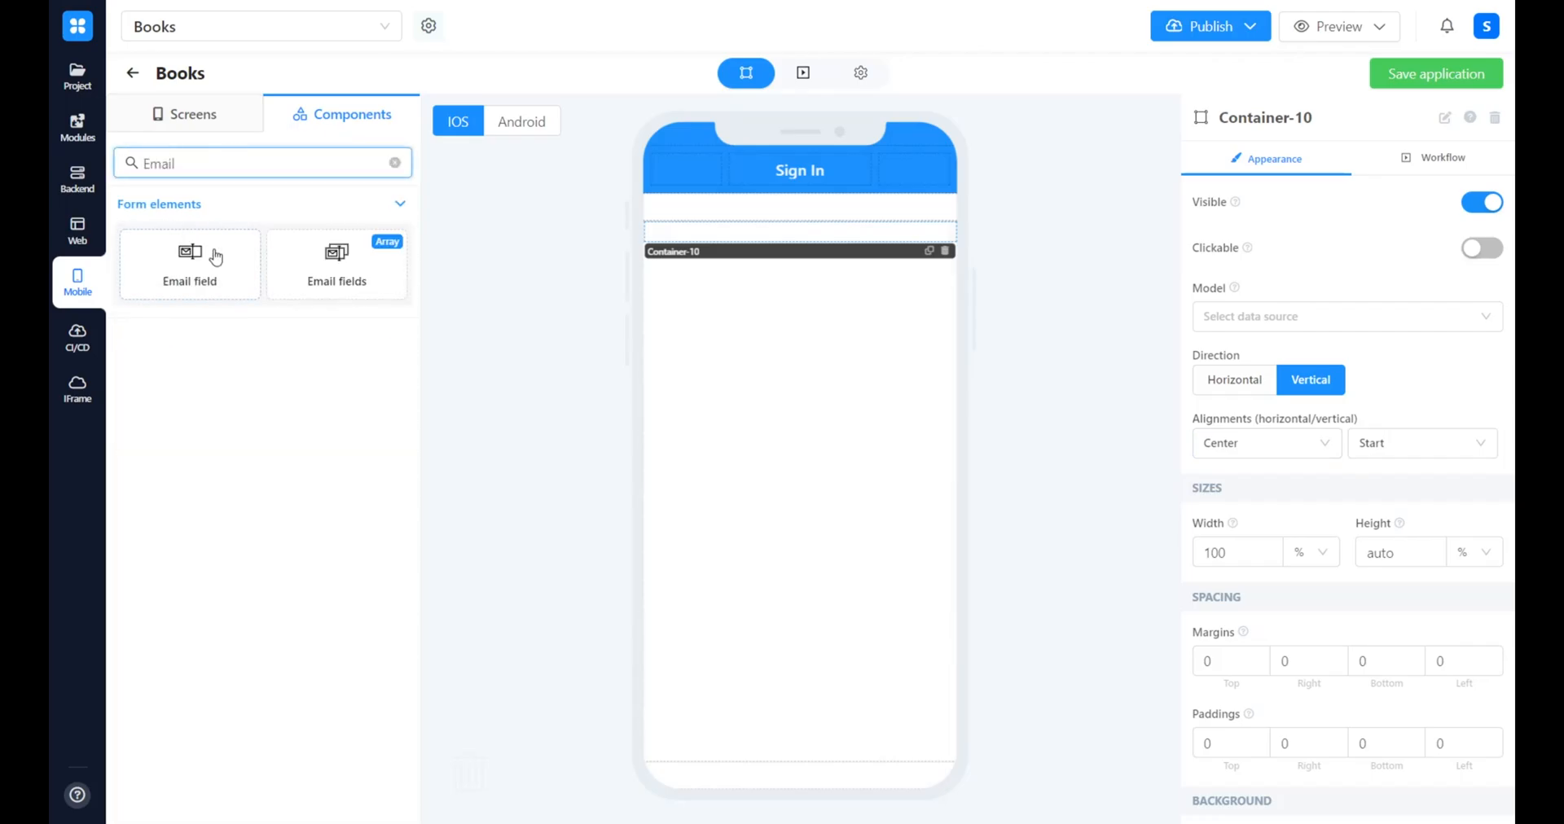
{"action": "left_click_drag", "start_coordinate": [209, 255], "coordinate": [833, 260]}
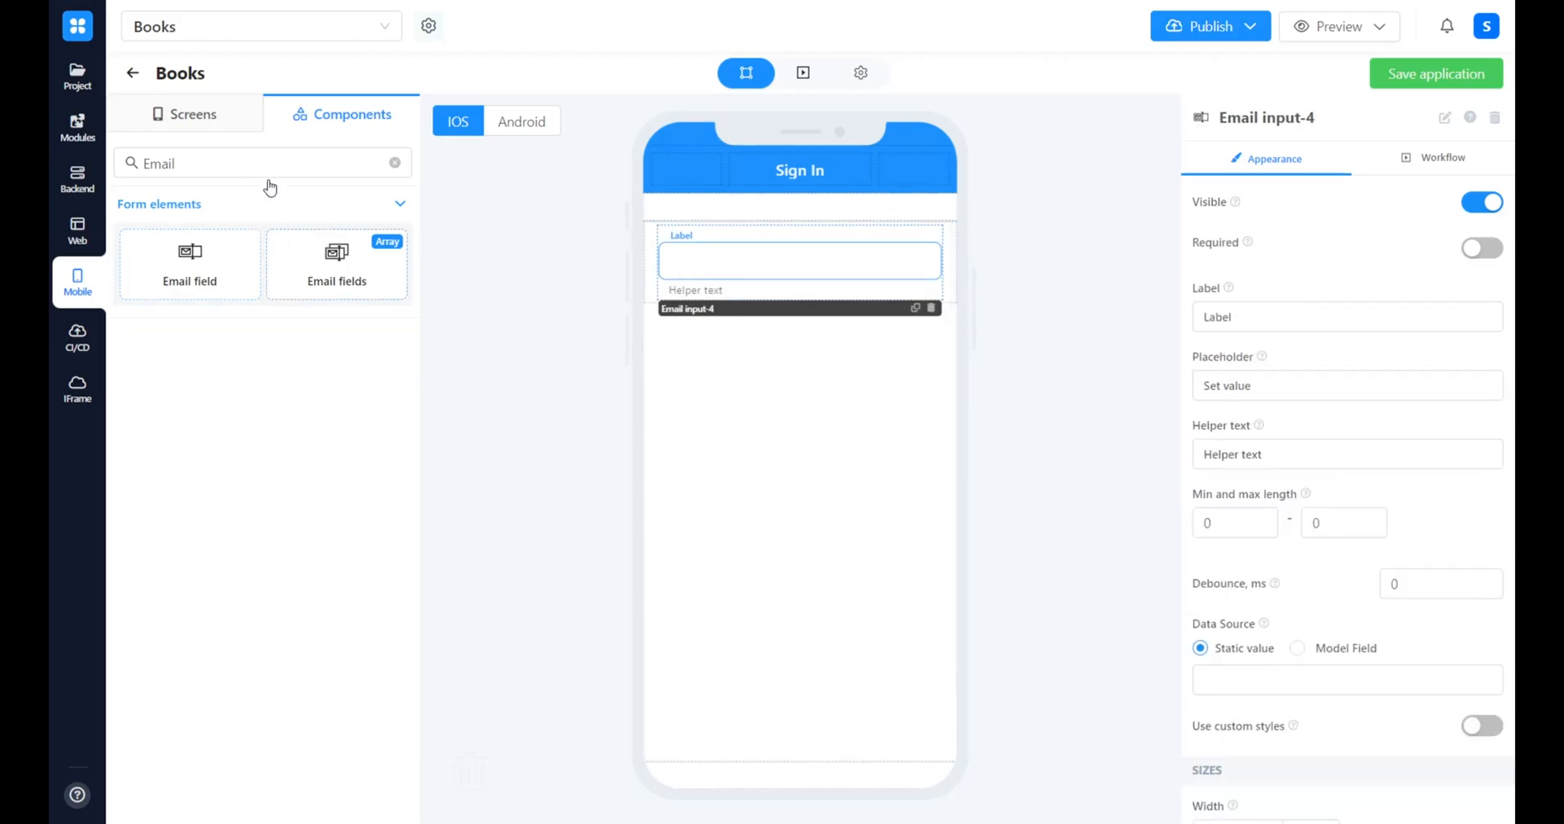
{"action": "left_click", "coordinate": [394, 163]}
{"action": "type", "text": "Pass"}
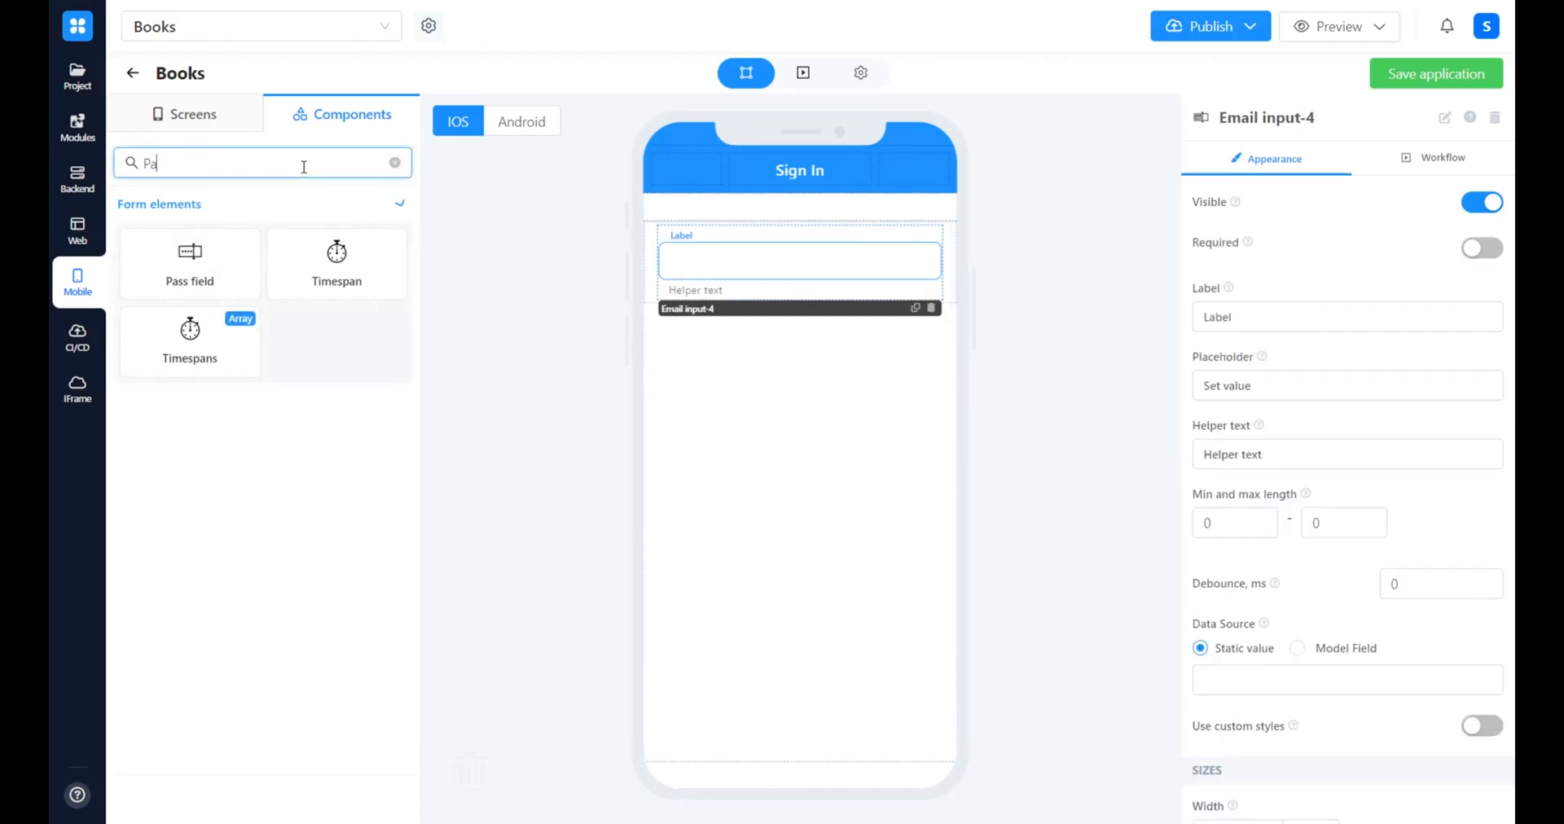
{"action": "left_click_drag", "start_coordinate": [196, 265], "coordinate": [799, 342]}
Label the email field "Email", clear its placeholder and helper text, and rename the component "Email Sign-In"
{"action": "left_click", "coordinate": [721, 262]}
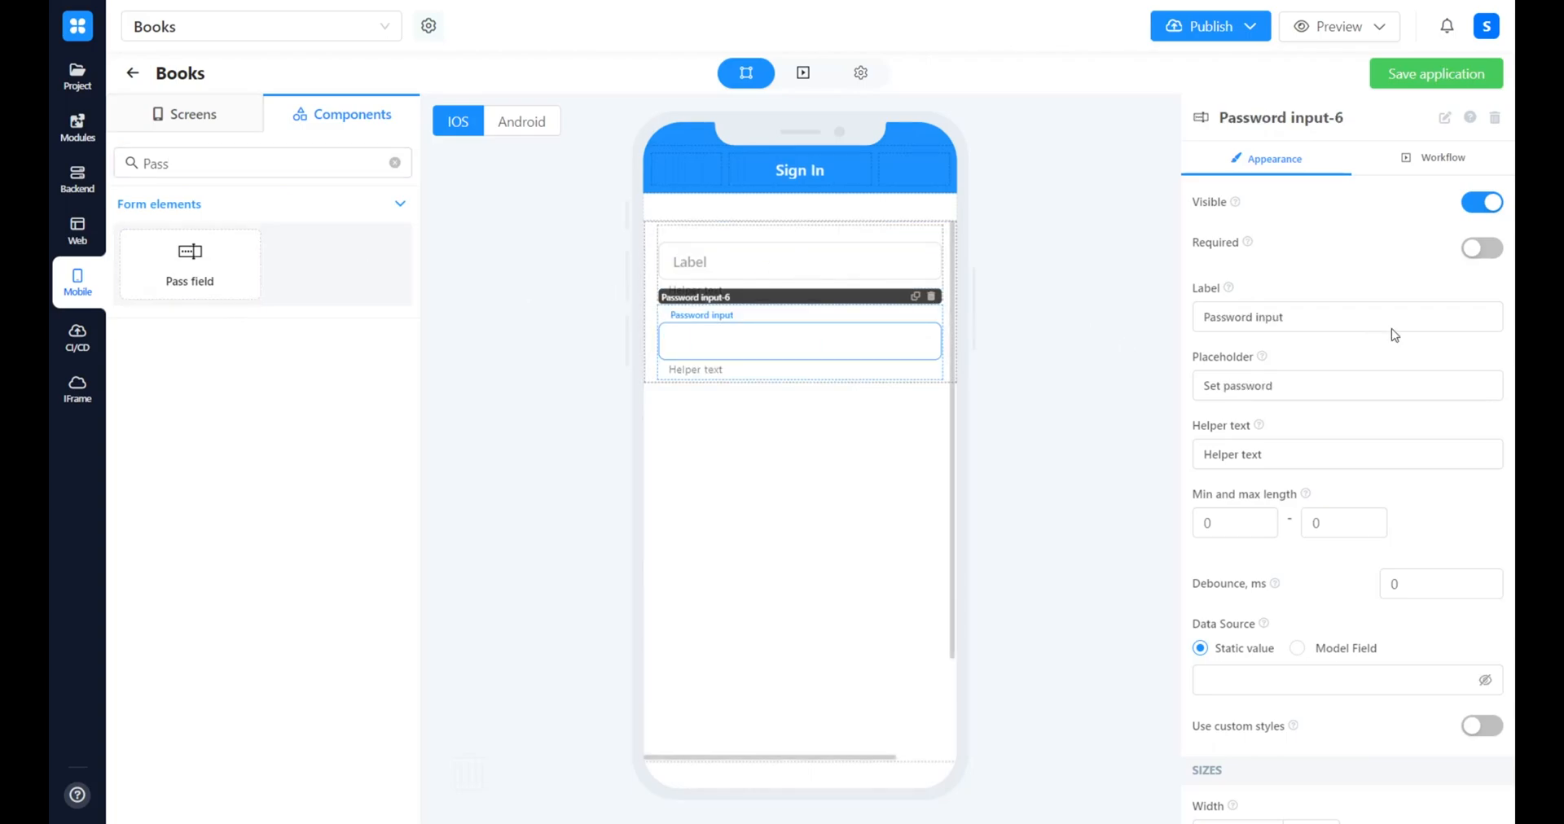
{"action": "left_click", "coordinate": [1322, 317]}
{"action": "key", "text": "ctrl+a"}
{"action": "key", "text": "BackSpace"}
{"action": "type", "text": "Email"}
{"action": "key", "text": "Tab"}
{"action": "key", "text": "BackSpace"}
{"action": "key", "text": "Tab"}
{"action": "key", "text": "BackSpace"}
{"action": "left_click", "coordinate": [1319, 114]}
Label the password field "Password", clear its placeholder and helper text, and rename the component "Password Sign-In"
{"action": "key", "text": "BackSpace"}
{"action": "key", "text": "BackSpace"}
{"action": "key", "text": "BackSpace"}
{"action": "key", "text": "BackSpace"}
{"action": "key", "text": "BackSpace"}
{"action": "key", "text": "BackSpace"}
{"action": "key", "text": "BackSpace"}
{"action": "type", "text": "Sig"}
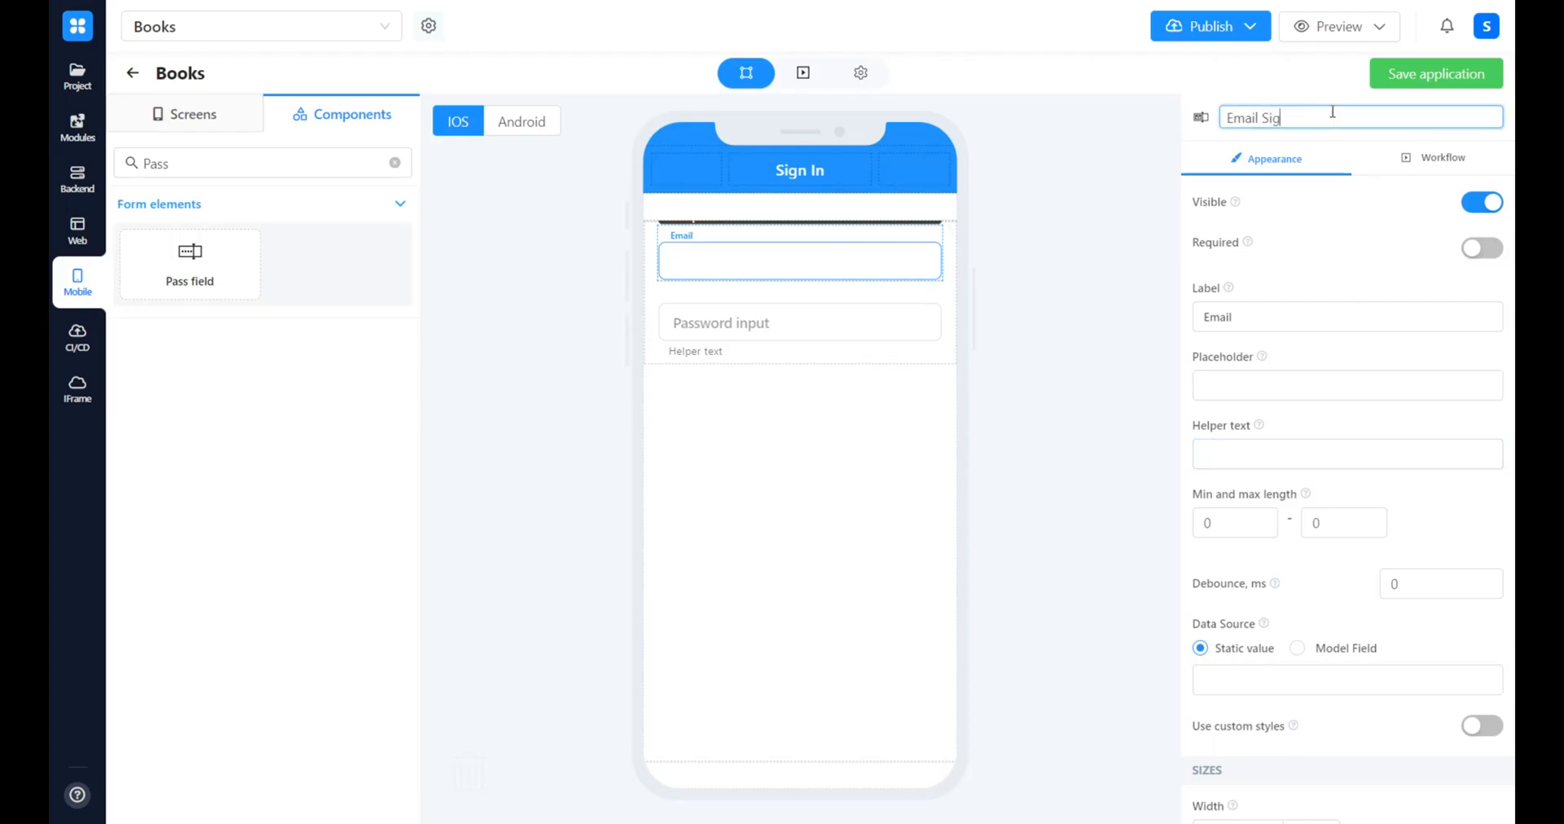
{"action": "type", "text": "n-I"}
{"action": "left_click", "coordinate": [798, 322]}
{"action": "left_click", "coordinate": [1322, 317]}
{"action": "key", "text": "BackSpace"}
{"action": "key", "text": "BackSpace"}
{"action": "key", "text": "BackSpace"}
{"action": "key", "text": "BackSpace"}
{"action": "key", "text": "BackSpace"}
{"action": "key", "text": "Tab"}
Add a button below the password field on the Sign In screen
{"action": "key", "text": "BackSpace"}
{"action": "key", "text": "Tab"}
{"action": "key", "text": "BackSpace"}
{"action": "left_click", "coordinate": [1425, 114]}
{"action": "key", "text": "BackSpace"}
{"action": "key", "text": "BackSpace"}
{"action": "key", "text": "BackSpace"}
{"action": "key", "text": "BackSpace"}
{"action": "key", "text": "BackSpace"}
{"action": "key", "text": "BackSpace"}
{"action": "key", "text": "BackSpace"}
{"action": "type", "text": "Sign-In"}
{"action": "key", "text": "Return"}
{"action": "key", "text": "BackSpace"}
{"action": "key", "text": "BackSpace"}
{"action": "key", "text": "BackSpace"}
{"action": "key", "text": "BackSpace"}
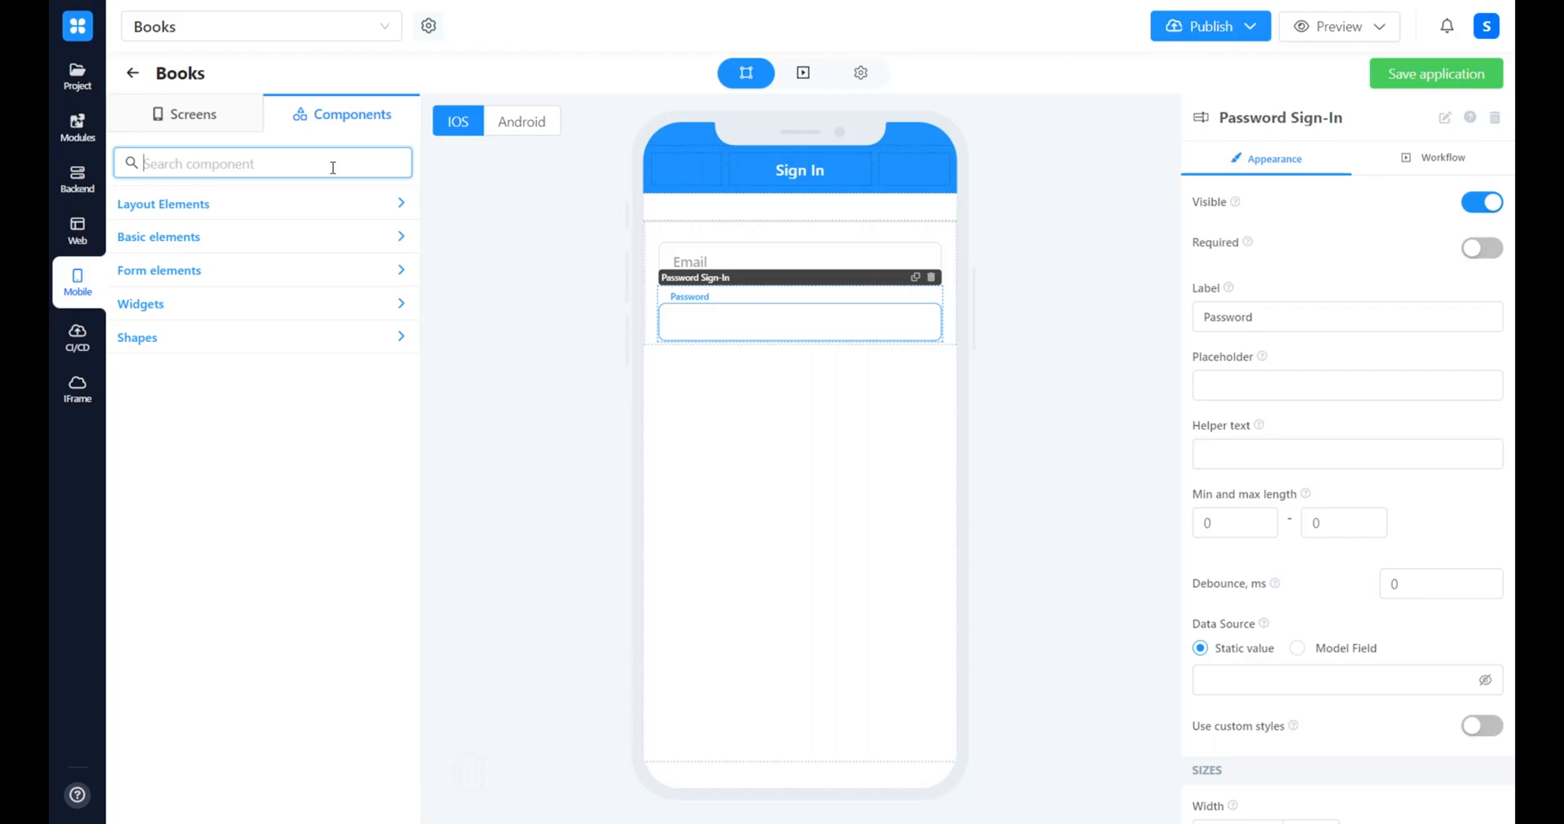
{"action": "type", "text": "butt"}
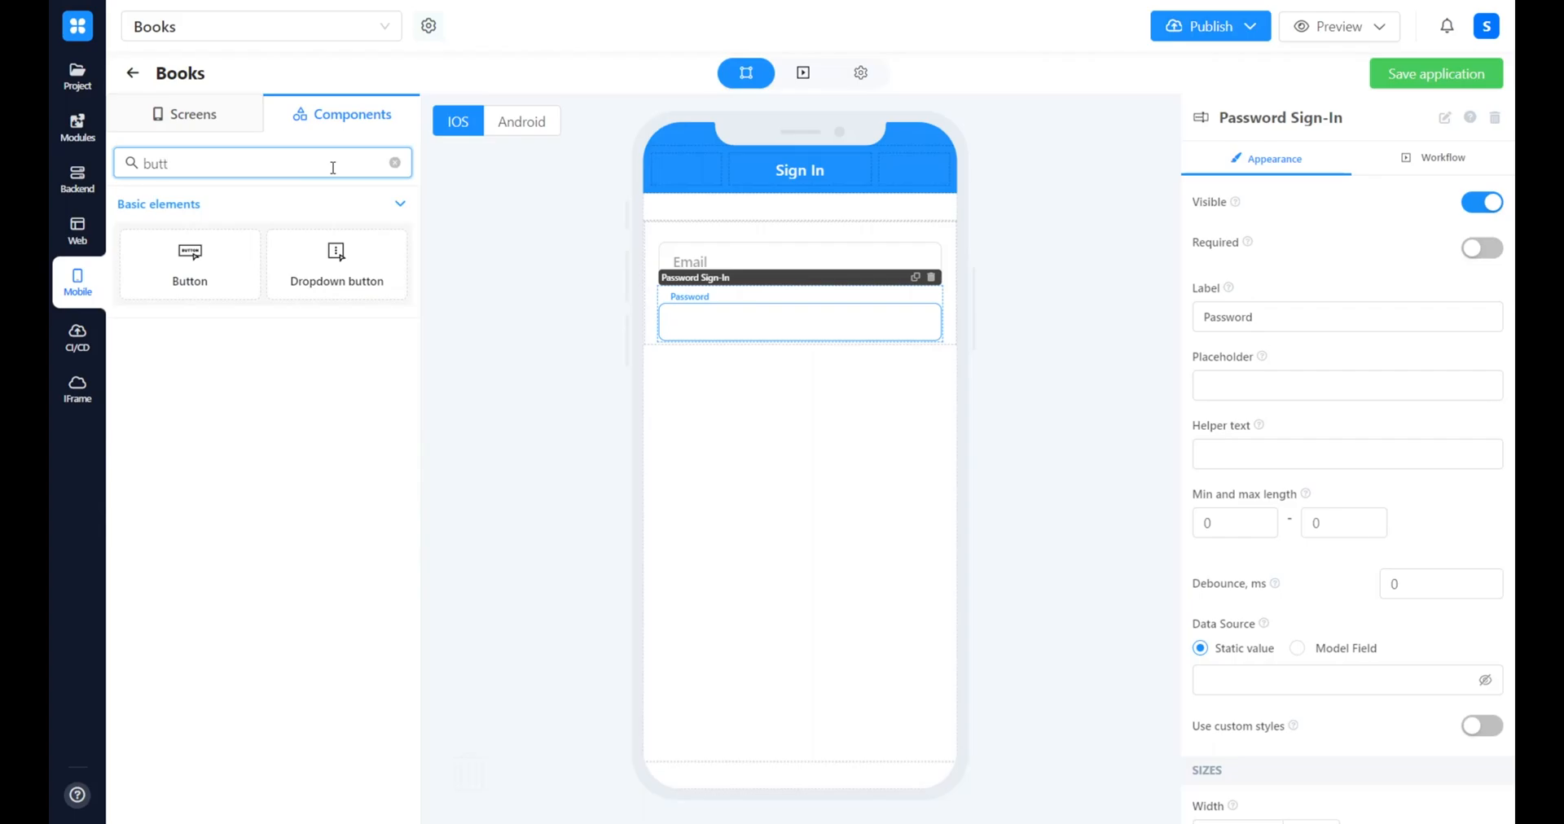
{"action": "left_click_drag", "start_coordinate": [185, 265], "coordinate": [945, 562]}
Set the button's text to "Sign-In" and rename the component "Button-SignIn"
{"action": "left_click", "coordinate": [1292, 303]}
{"action": "key", "text": "BackSpace"}
{"action": "key", "text": "BackSpace"}
{"action": "key", "text": "BackSpace"}
{"action": "key", "text": "BackSpace"}
{"action": "key", "text": "BackSpace"}
{"action": "key", "text": "BackSpace"}
{"action": "key", "text": "BackSpace"}
{"action": "key", "text": "BackSpace"}
{"action": "type", "text": "Sign-In"}
{"action": "left_click", "coordinate": [1445, 117]}
{"action": "type", "text": "SignIn"}
{"action": "key", "text": "Return"}
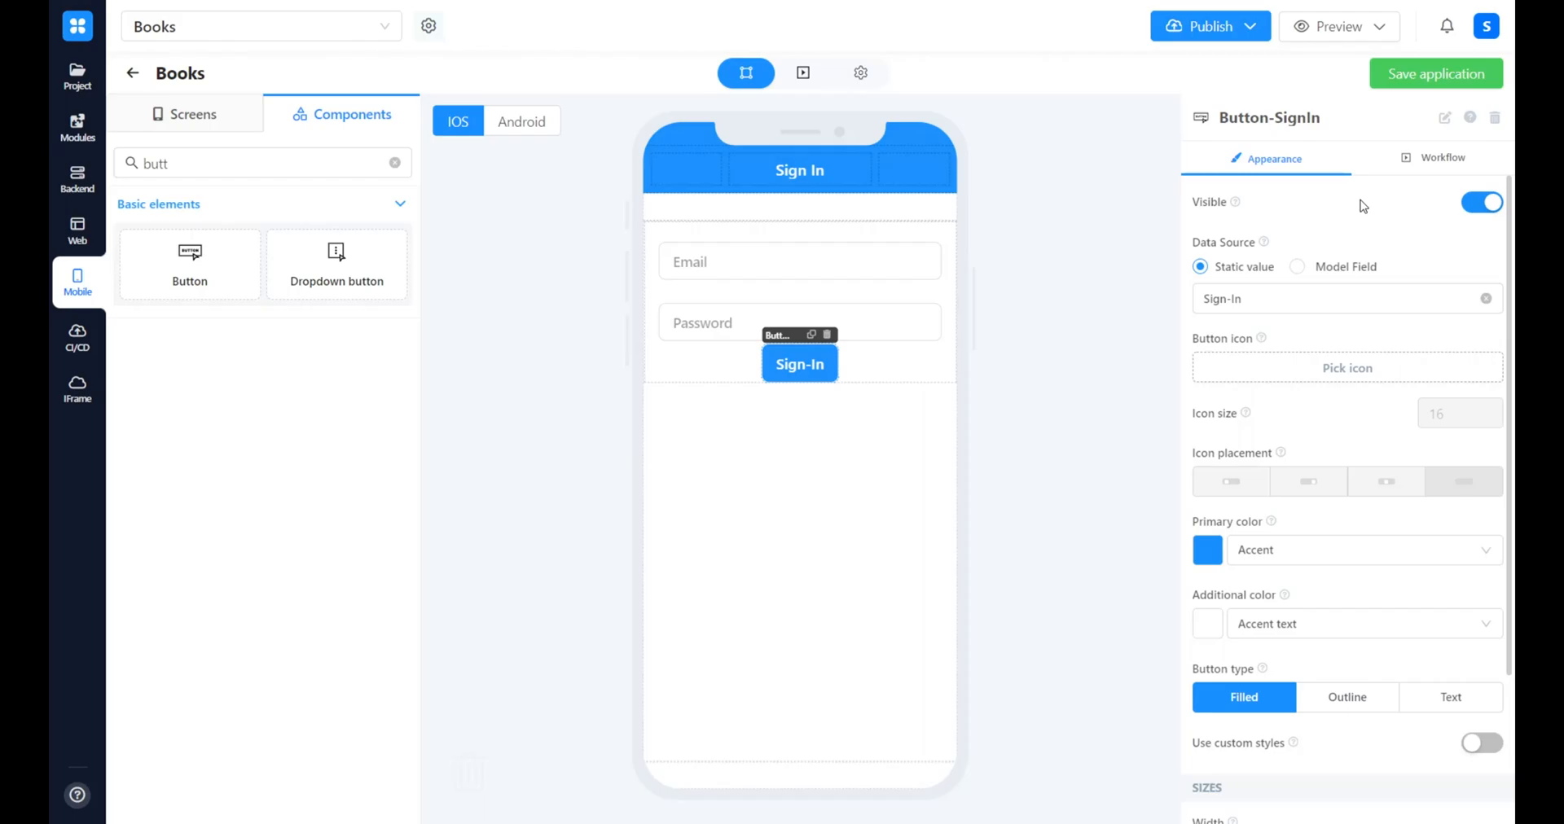
Open the Sign-In button's workflow business process at the Button onTap trigger
{"action": "left_click", "coordinate": [1427, 155]}
{"action": "left_click", "coordinate": [1347, 208]}
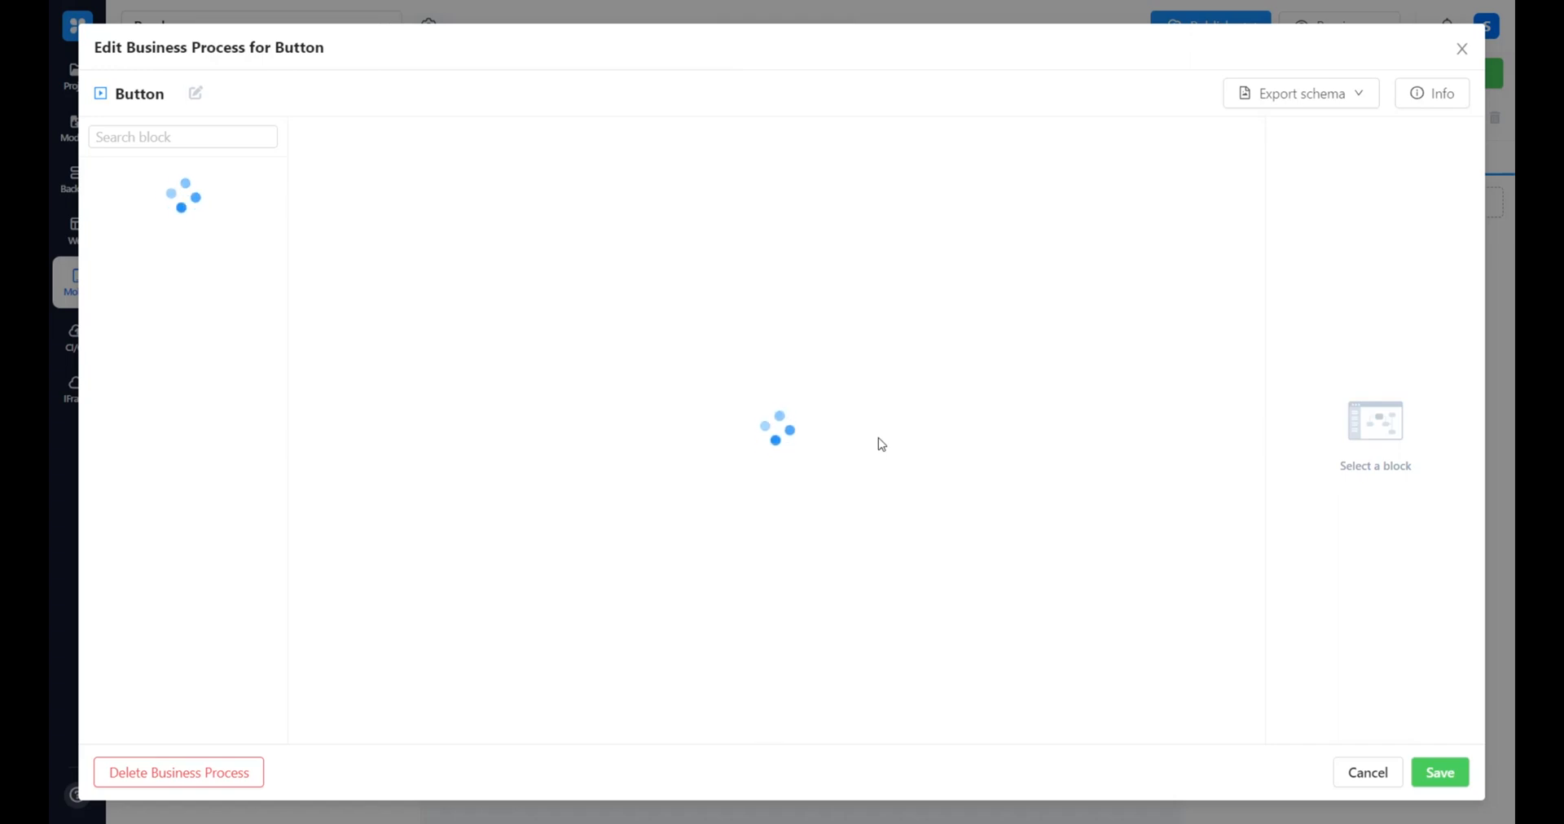
{"action": "left_click_drag", "start_coordinate": [940, 520], "coordinate": [747, 258]}
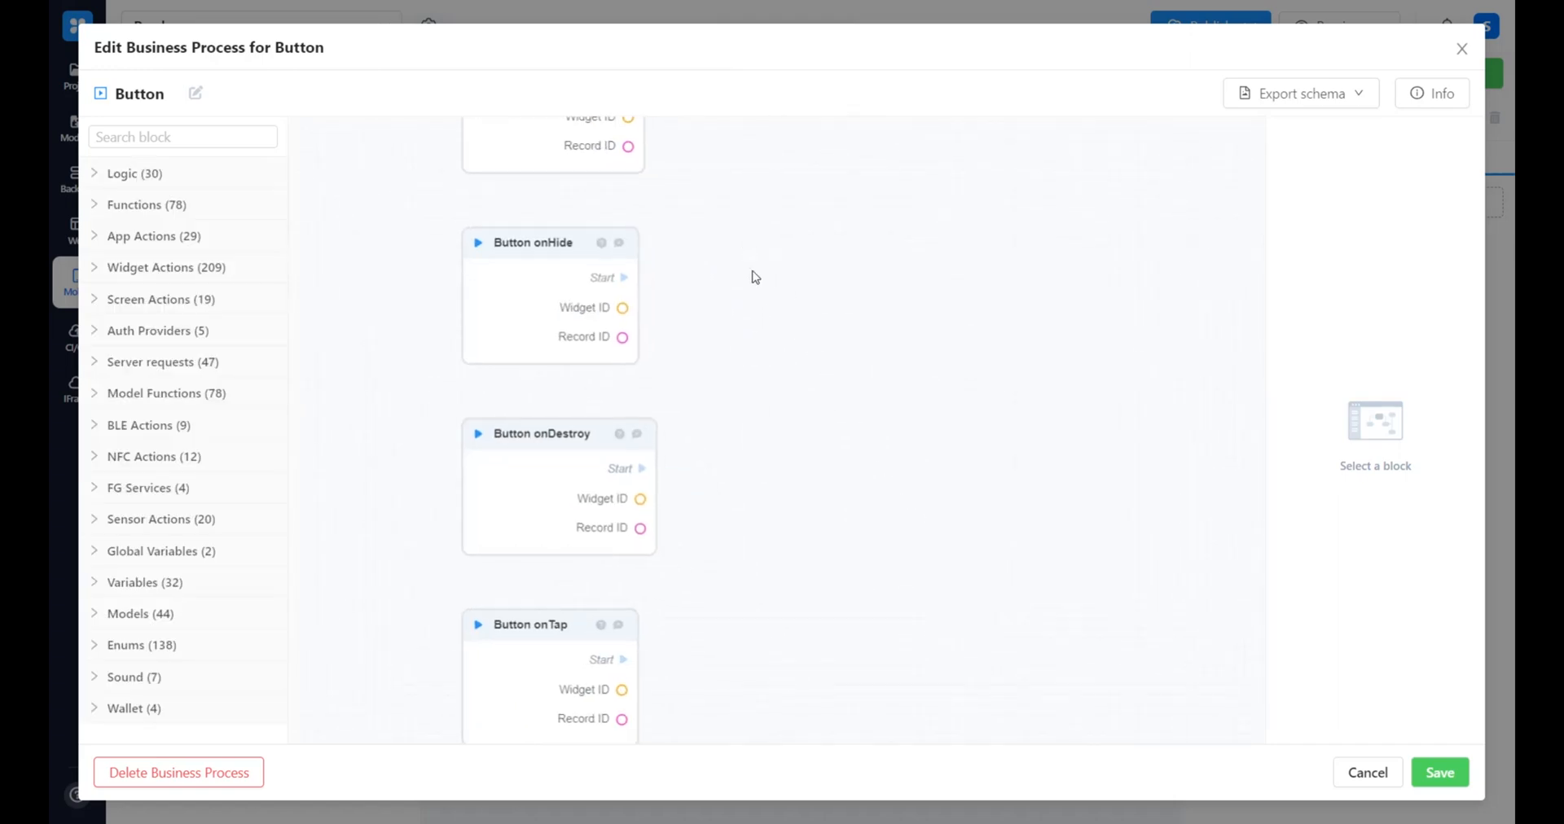
{"action": "left_click_drag", "start_coordinate": [842, 568], "coordinate": [796, 353]}
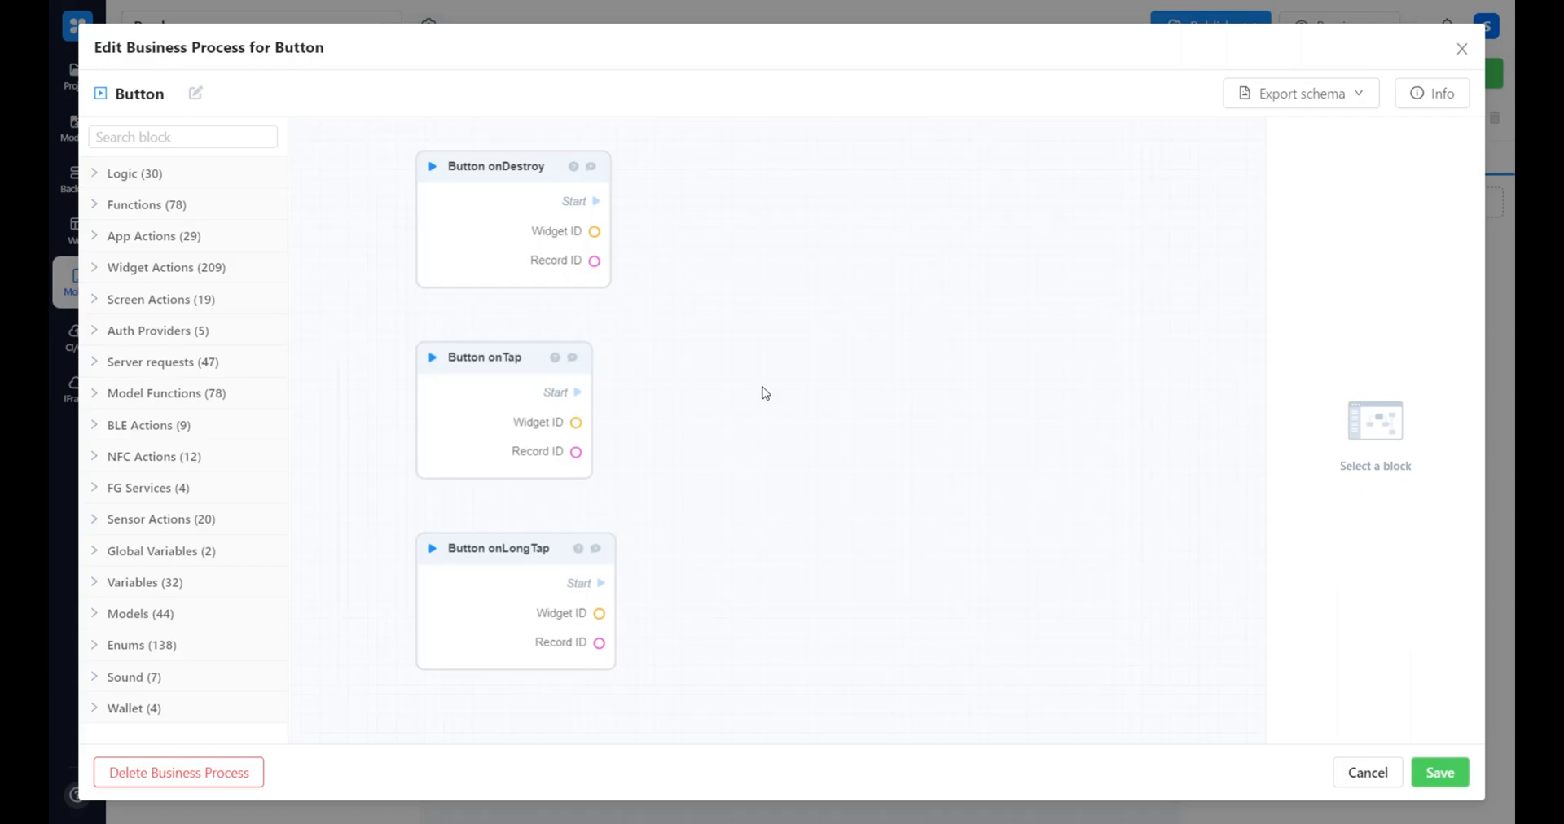
Add an InputEmail Get Properties block beside the Button onTap trigger
{"action": "left_click", "coordinate": [198, 136]}
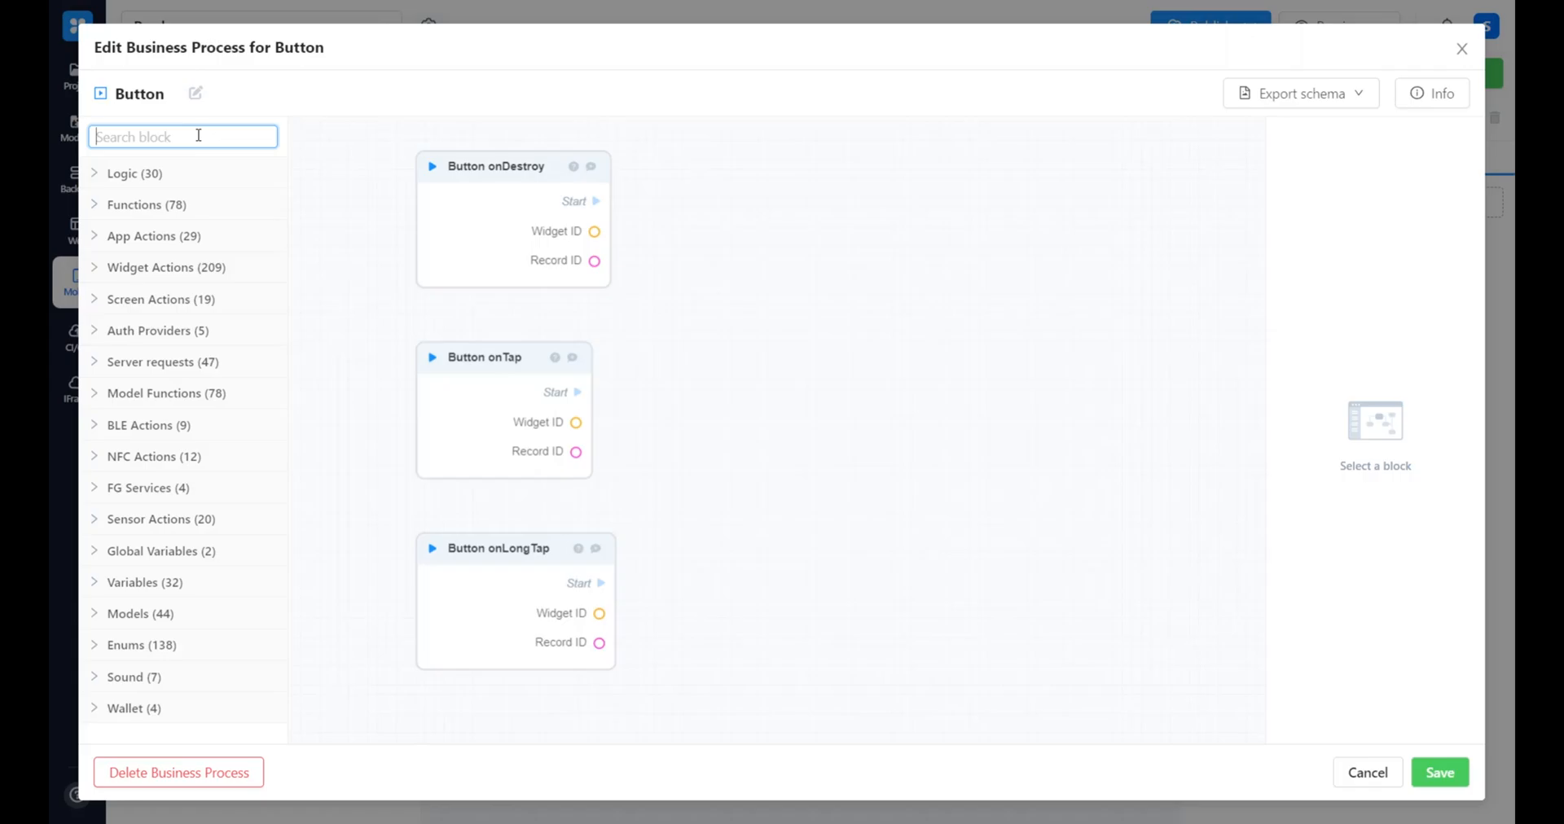
{"action": "type", "text": "input"}
{"action": "key", "text": "ctrl+a"}
{"action": "key", "text": "BackSpace"}
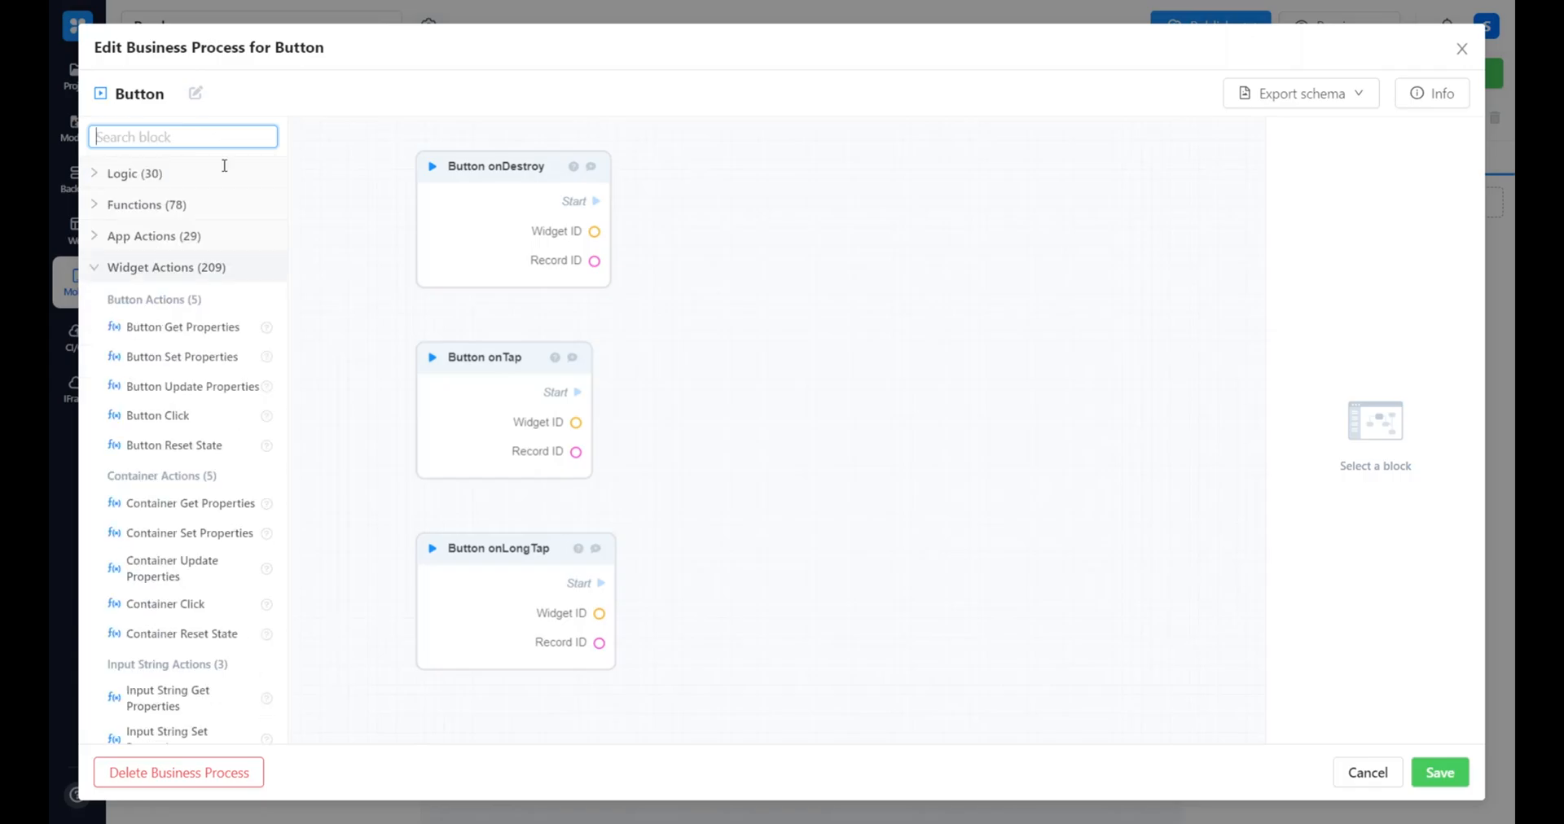
{"action": "type", "text": "email get"}
{"action": "left_click_drag", "start_coordinate": [220, 231], "coordinate": [691, 362]}
Add an InputPassword Get Properties block beside the InputEmail Get Properties block
{"action": "left_click", "coordinate": [192, 129]}
{"action": "key", "text": "BackSpace"}
{"action": "key", "text": "BackSpace"}
{"action": "key", "text": "BackSpace"}
{"action": "key", "text": "BackSpace"}
{"action": "key", "text": "BackSpace"}
{"action": "key", "text": "BackSpace"}
{"action": "key", "text": "BackSpace"}
{"action": "key", "text": "BackSpace"}
{"action": "key", "text": "BackSpace"}
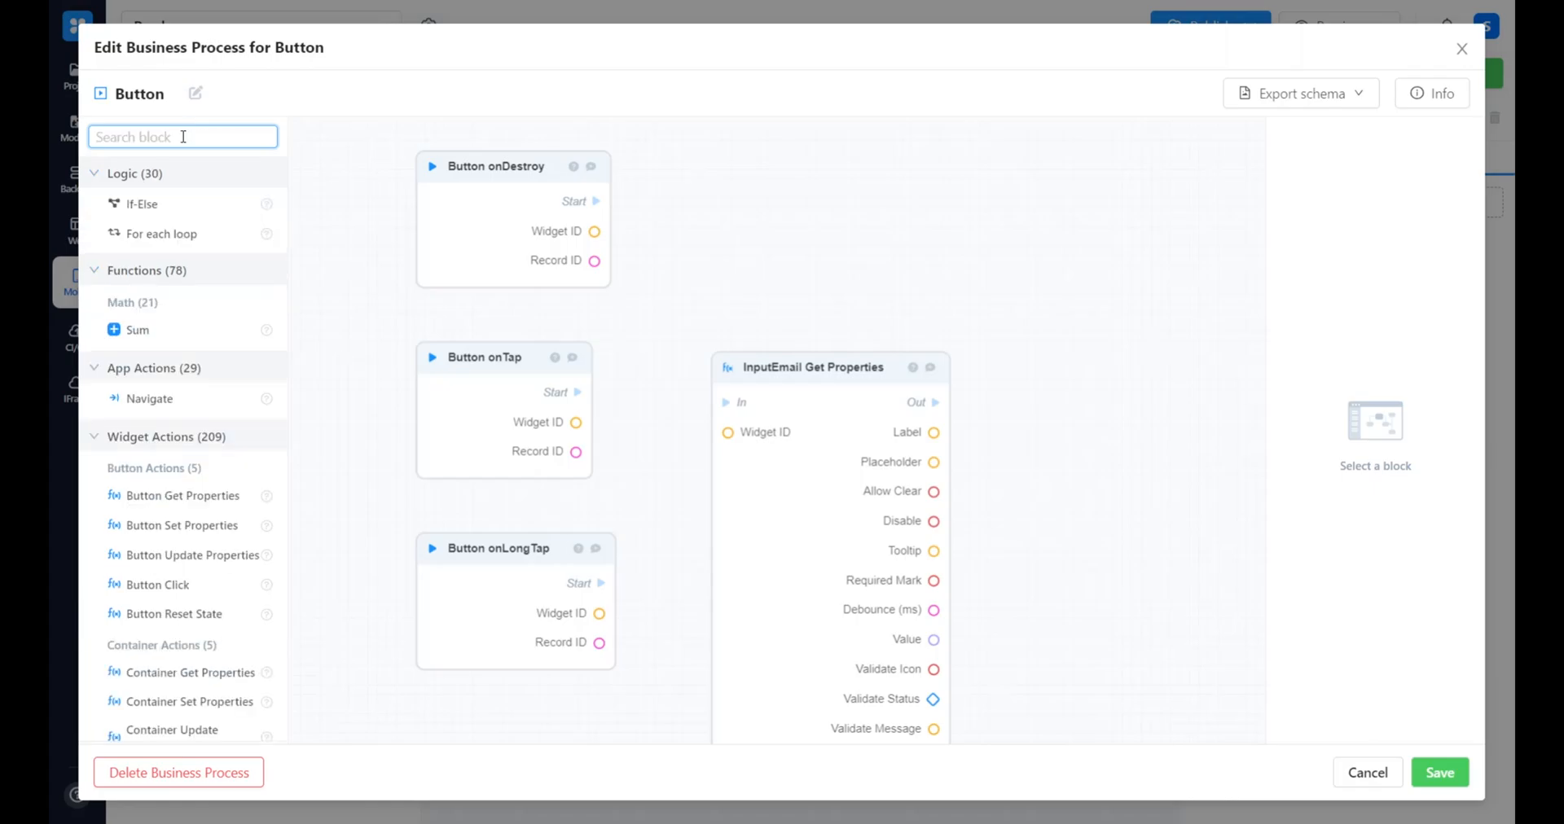
{"action": "type", "text": "password get"}
{"action": "left_click_drag", "start_coordinate": [167, 238], "coordinate": [1087, 319]}
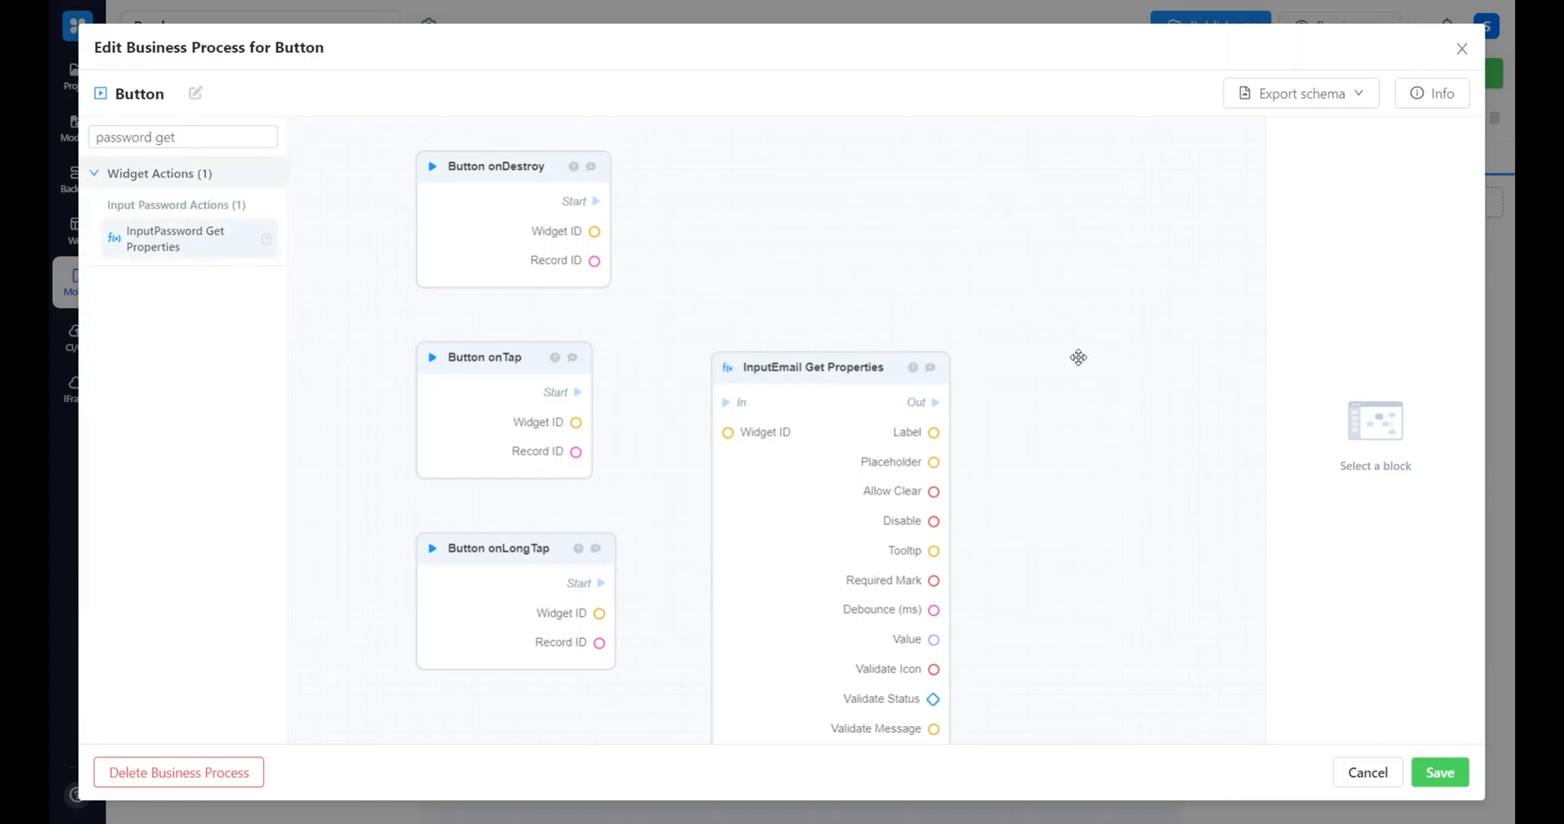
Set the Widget ID of the InputEmail Get Properties block to the Sign In screen's email field
{"action": "left_click", "coordinate": [1082, 590]}
{"action": "left_click", "coordinate": [573, 348]}
{"action": "left_click", "coordinate": [1345, 261]}
{"action": "left_click", "coordinate": [674, 418]}
{"action": "left_click", "coordinate": [736, 462]}
{"action": "left_click", "coordinate": [774, 497]}
{"action": "left_click", "coordinate": [985, 534]}
Set the Widget ID of the InputPassword Get Properties block to the Sign In screen's password field
{"action": "left_click", "coordinate": [973, 288]}
{"action": "left_click", "coordinate": [1337, 261]}
{"action": "left_click", "coordinate": [674, 418]}
{"action": "left_click", "coordinate": [839, 462]}
{"action": "left_click", "coordinate": [723, 531]}
{"action": "left_click", "coordinate": [986, 534]}
Connect the flow from Button onTap through InputEmail Get Properties to InputPassword Get Properties
{"action": "left_click_drag", "start_coordinate": [437, 378], "coordinate": [541, 317]}
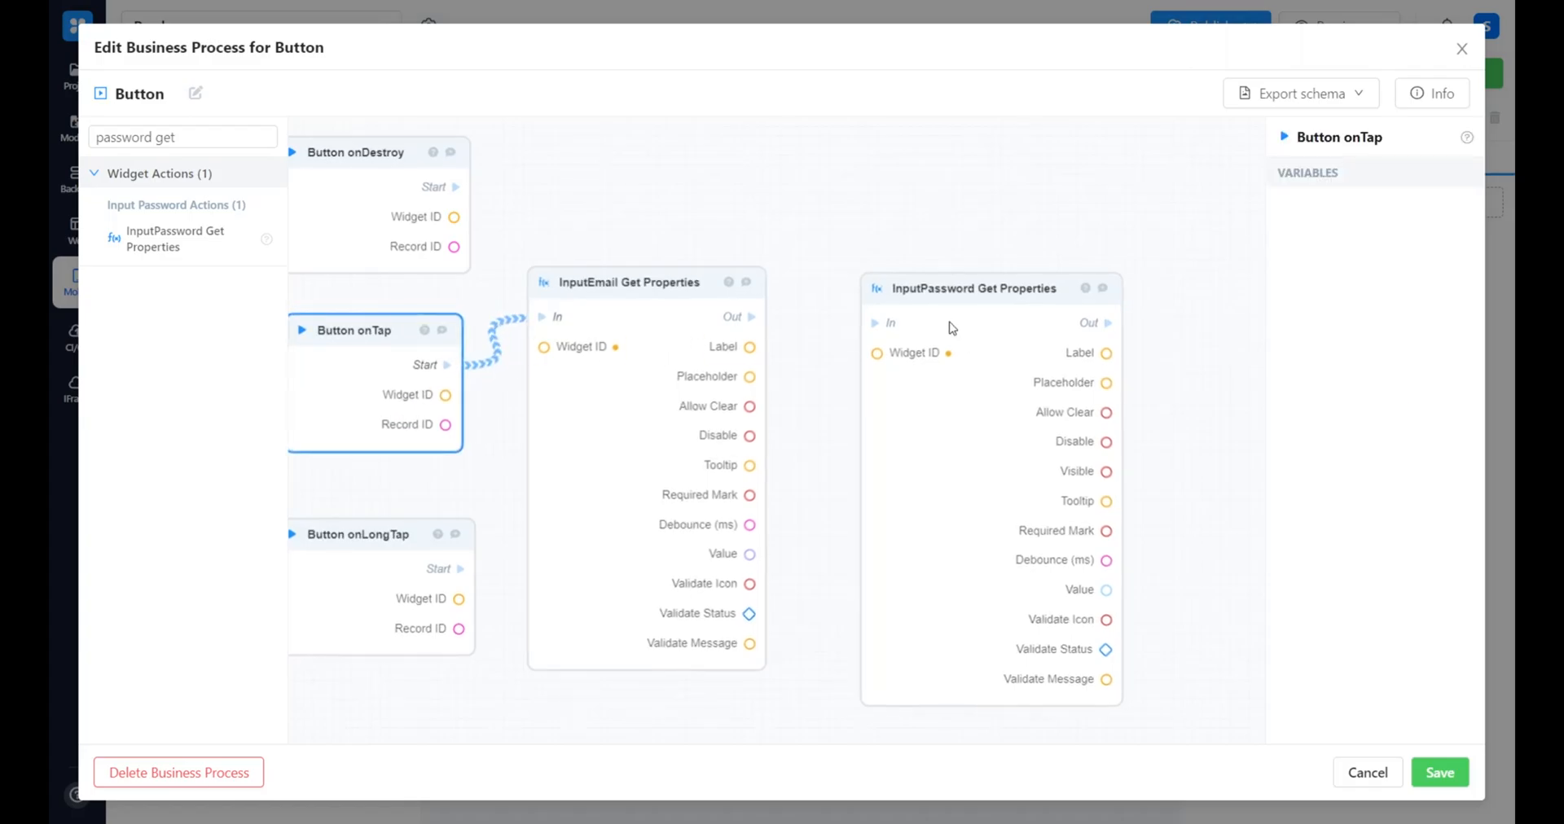
{"action": "left_click_drag", "start_coordinate": [751, 317], "coordinate": [875, 323]}
{"action": "left_click_drag", "start_coordinate": [1183, 467], "coordinate": [1043, 408]}
{"action": "scroll", "coordinate": [1044, 408], "scroll_direction": "down", "scroll_amount": 1}
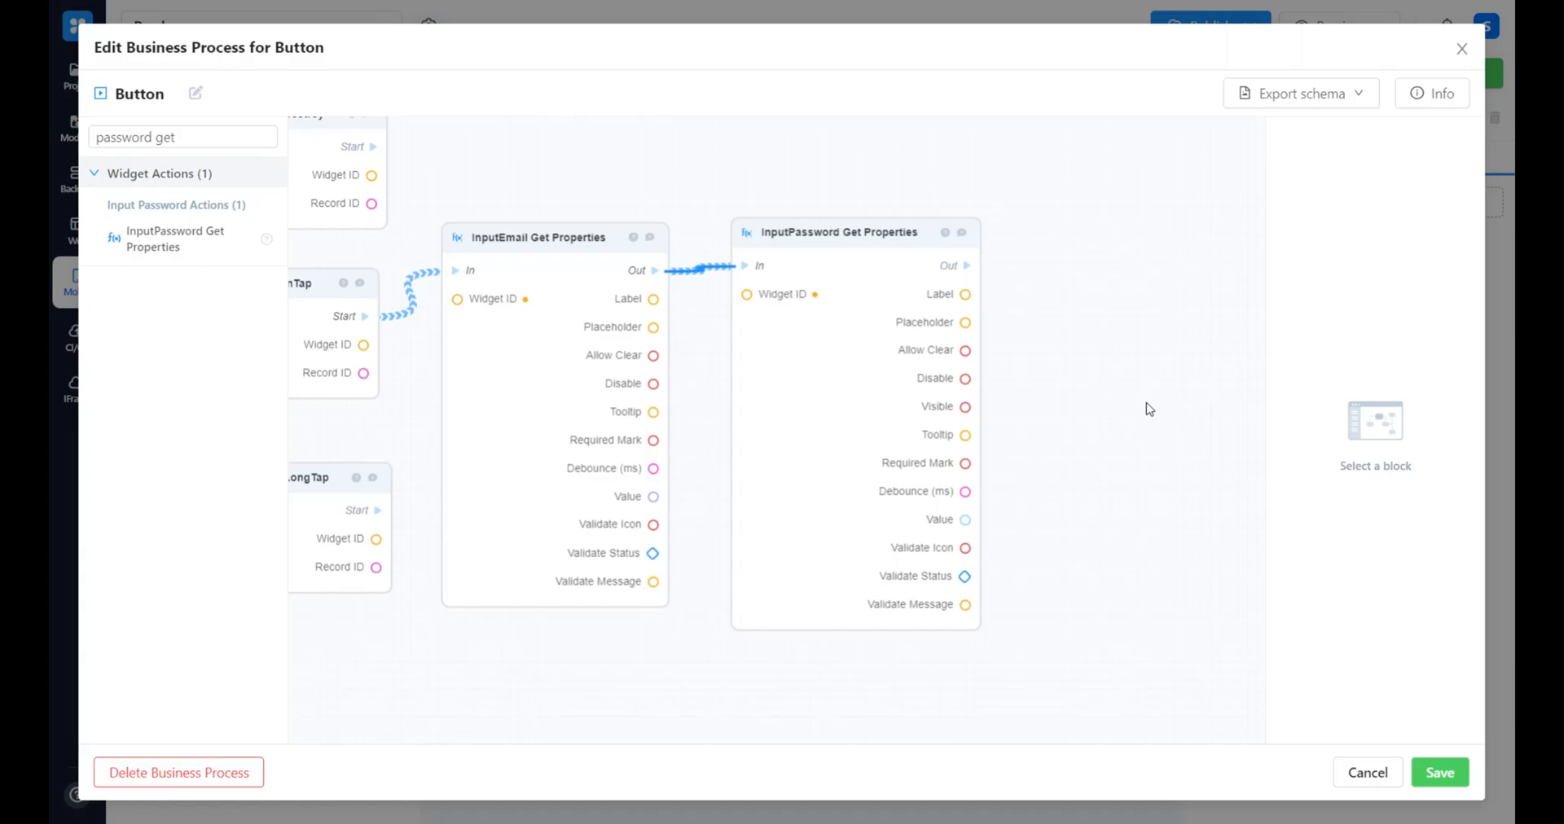
Add a Server request POST /auth/ block after the InputPassword Get Properties block
{"action": "triple_click", "coordinate": [244, 138]}
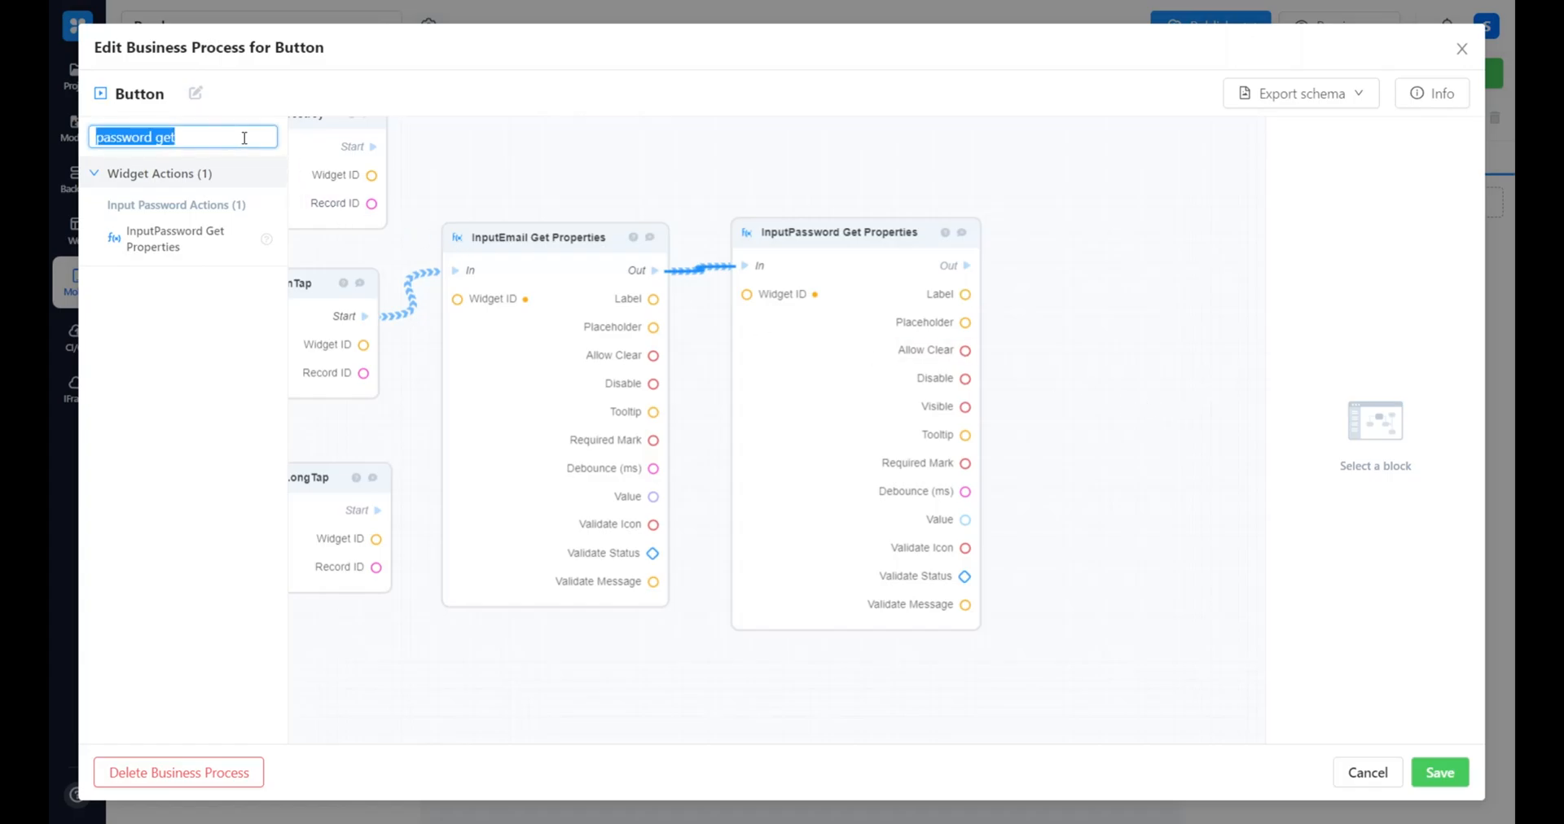
{"action": "key", "text": "BackSpace"}
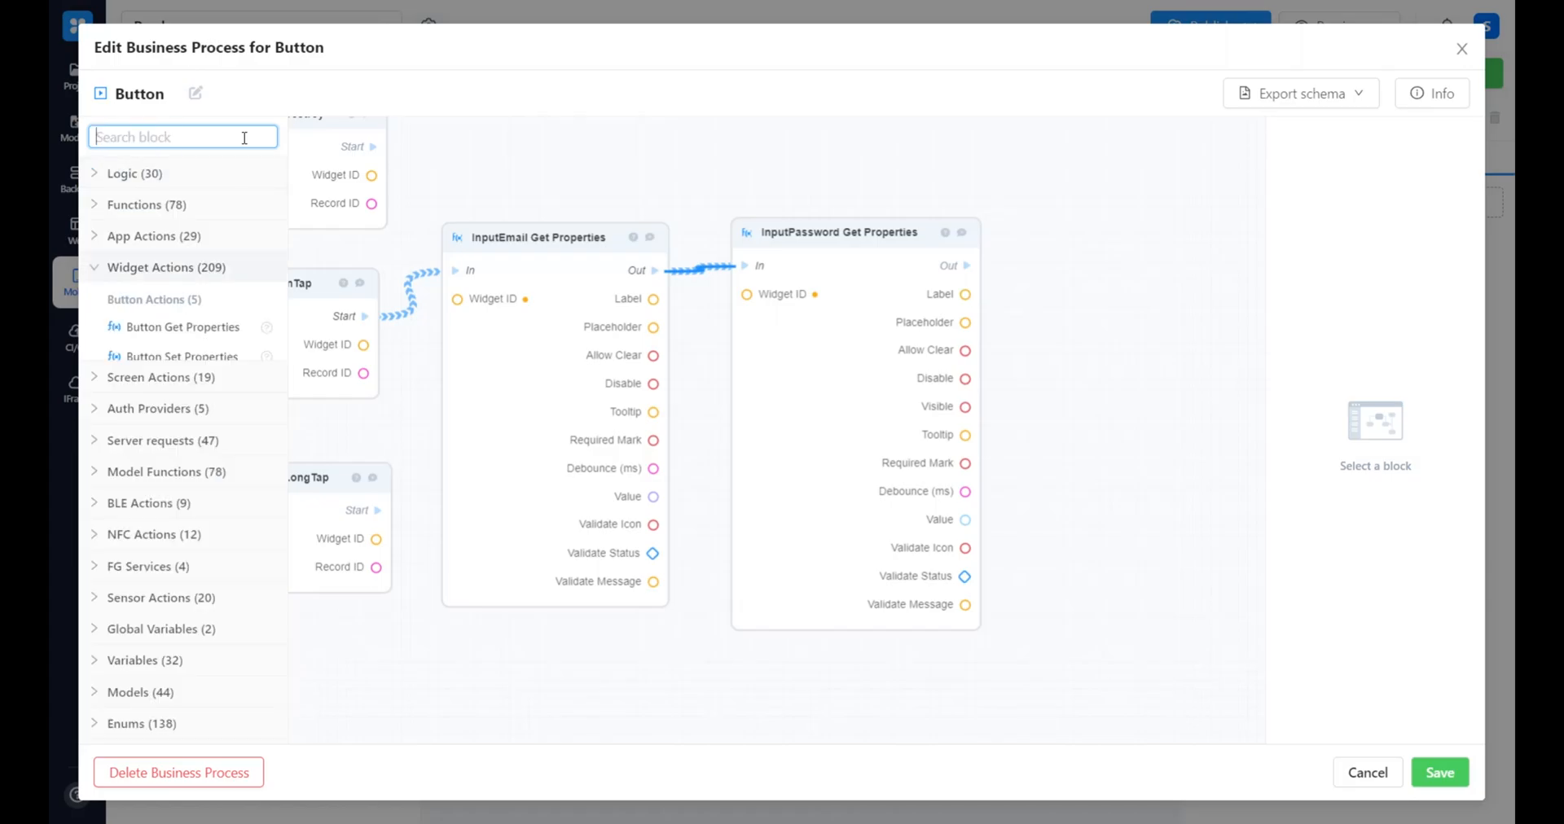
{"action": "type", "text": "auth"}
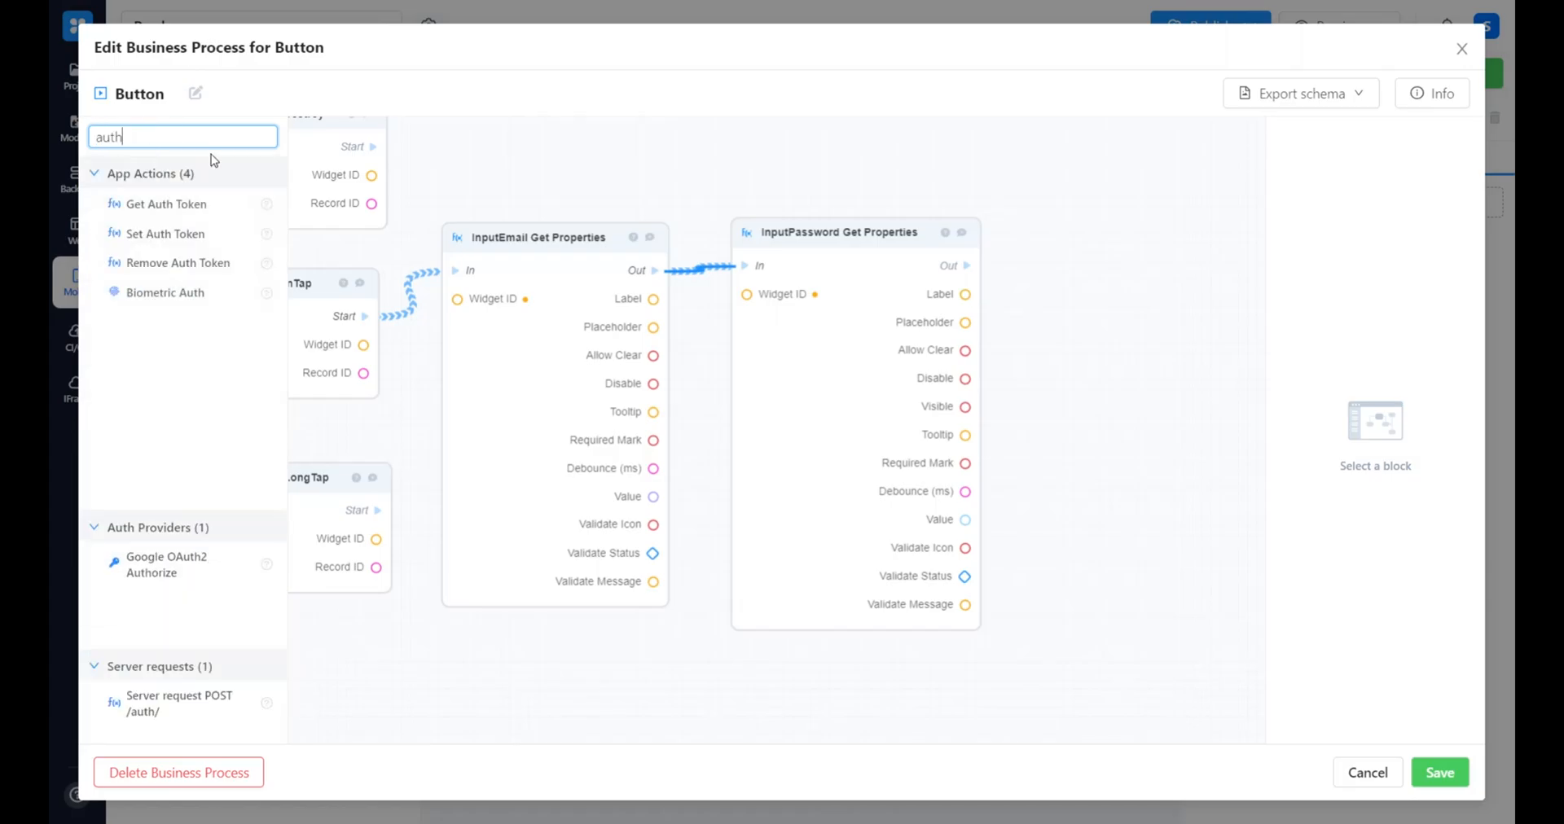
{"action": "left_click_drag", "start_coordinate": [175, 448], "coordinate": [1140, 351]}
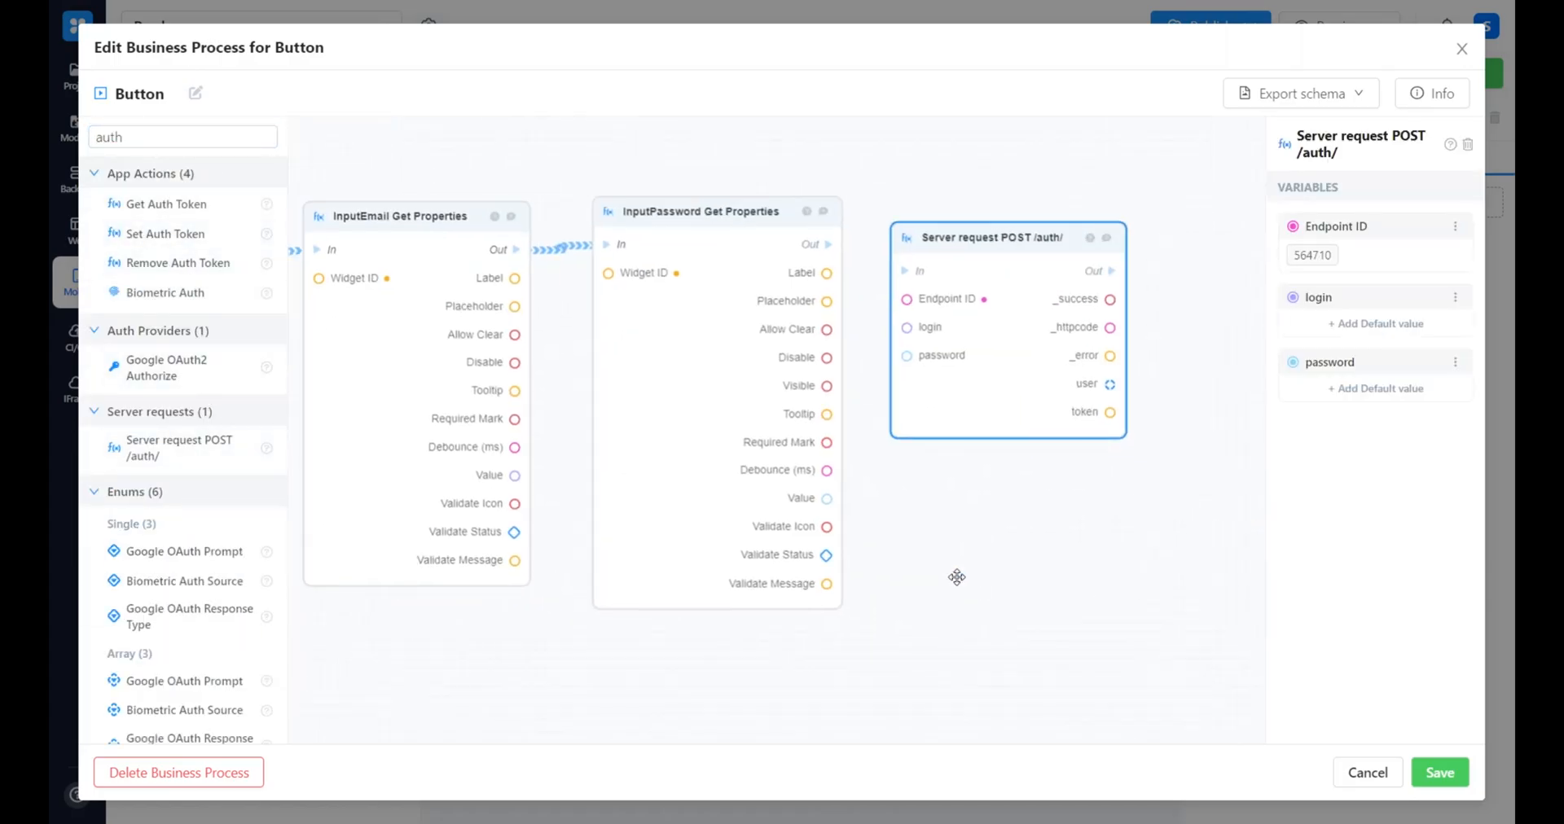
Connect the email value to login, the password value to password, and the InputPassword block's flow output to the POST /auth/ request
{"action": "left_click_drag", "start_coordinate": [515, 476], "coordinate": [928, 327]}
{"action": "left_click", "coordinate": [870, 462]}
{"action": "left_click_drag", "start_coordinate": [826, 498], "coordinate": [907, 356]}
{"action": "left_click_drag", "start_coordinate": [826, 245], "coordinate": [906, 271]}
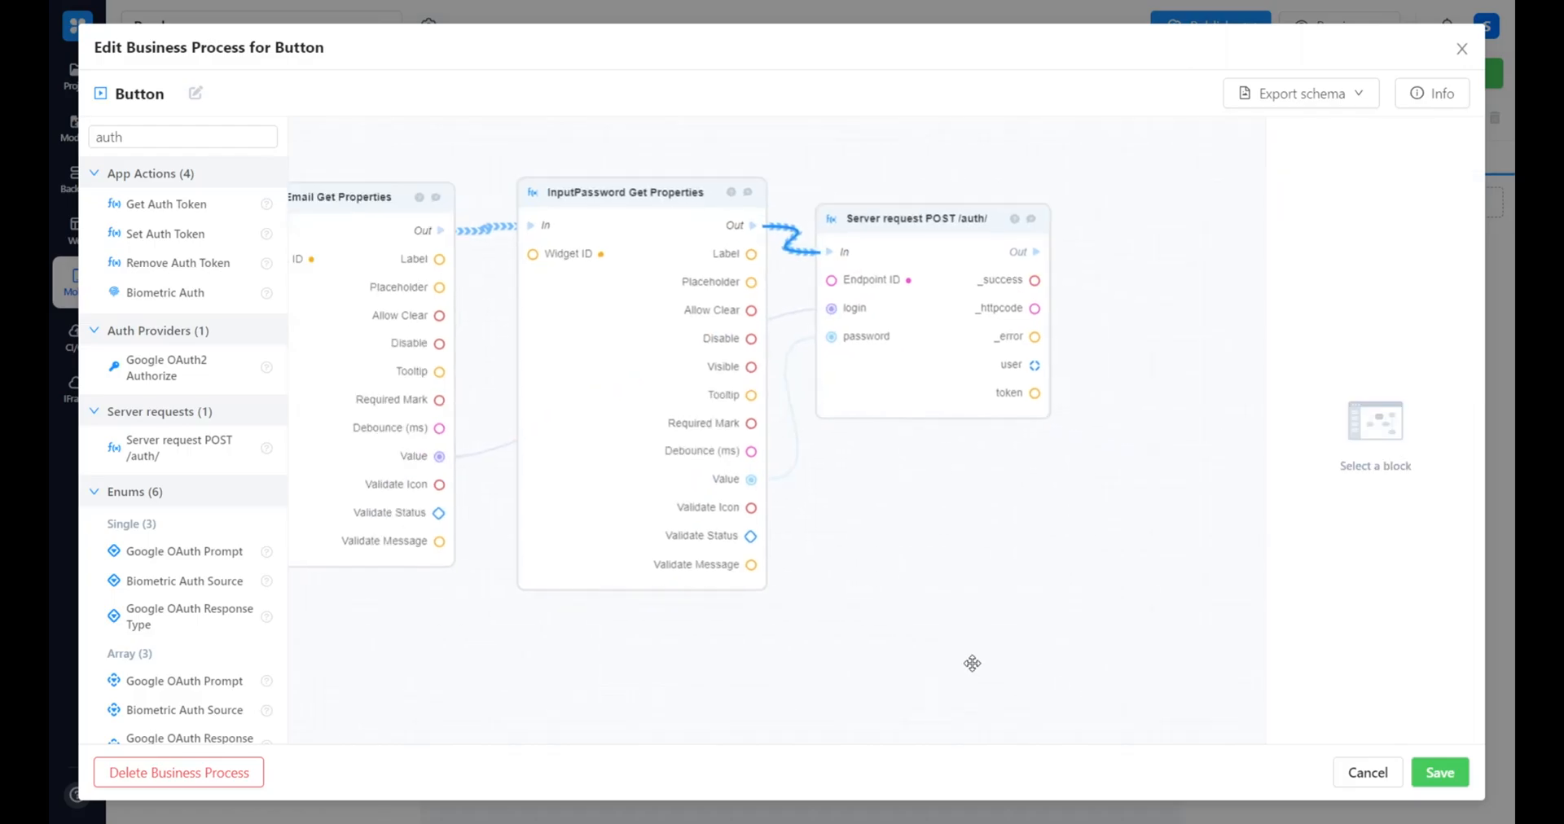
Add an If-Else block after the POST /auth/ request and connect the request's flow output and _success value to it
{"action": "left_click", "coordinate": [171, 139]}
{"action": "key", "text": "ctrl+a"}
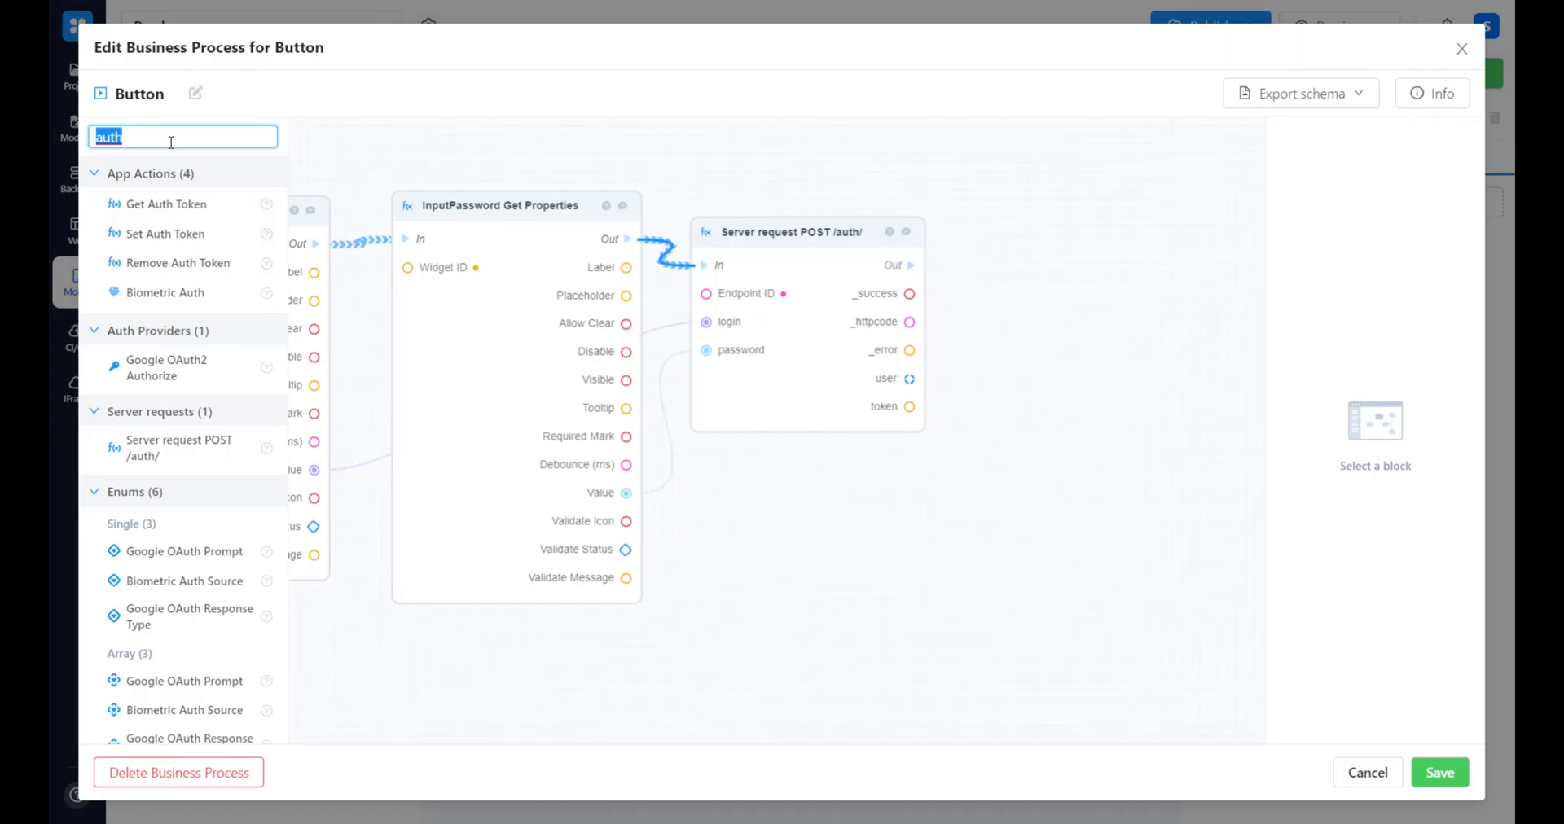
{"action": "key", "text": "BackSpace"}
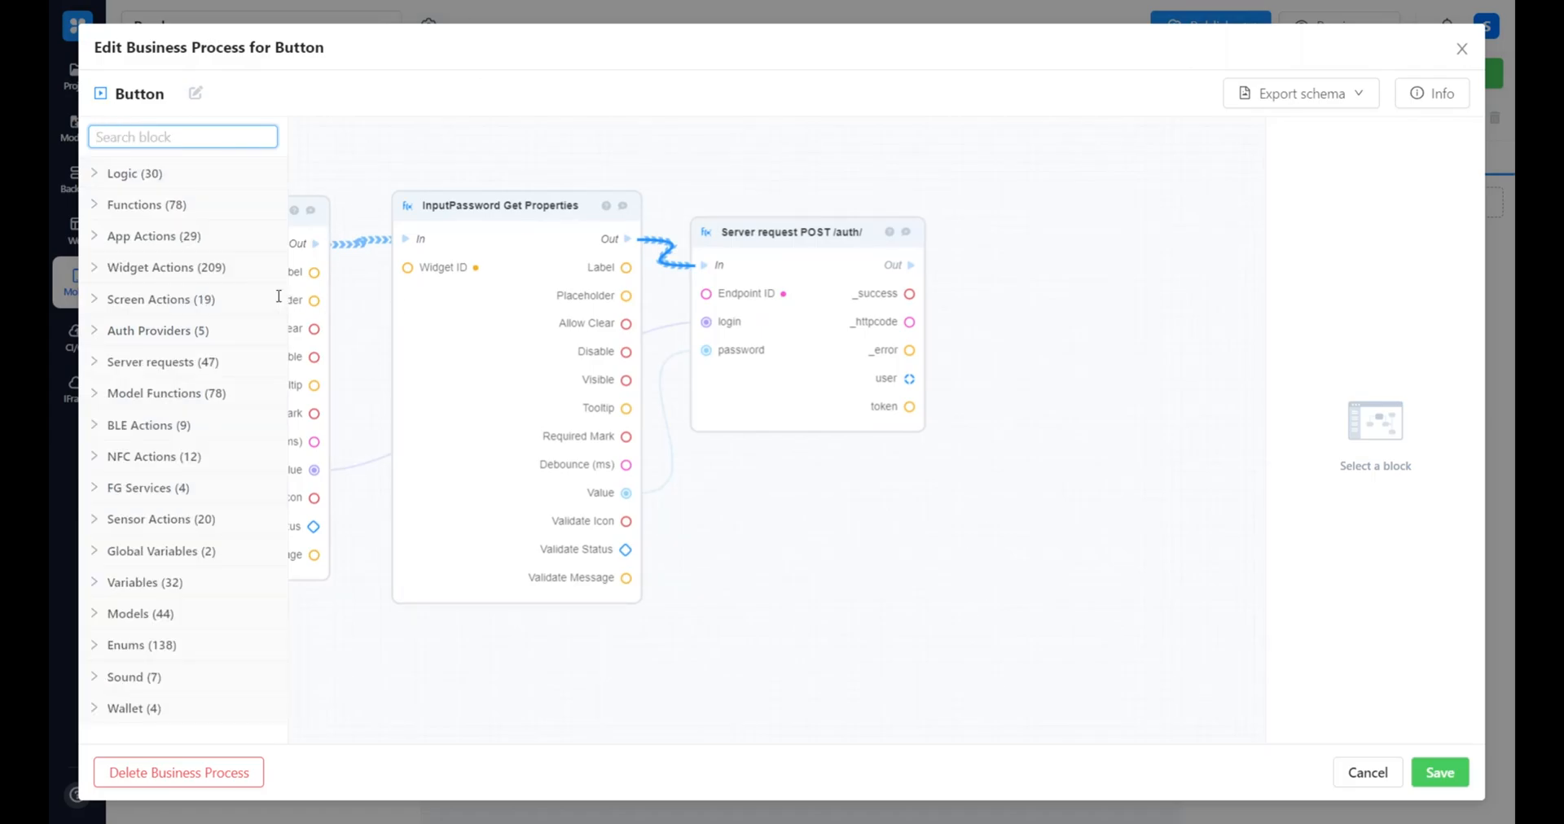
{"action": "type", "text": "if"}
{"action": "left_click_drag", "start_coordinate": [143, 204], "coordinate": [1068, 279]}
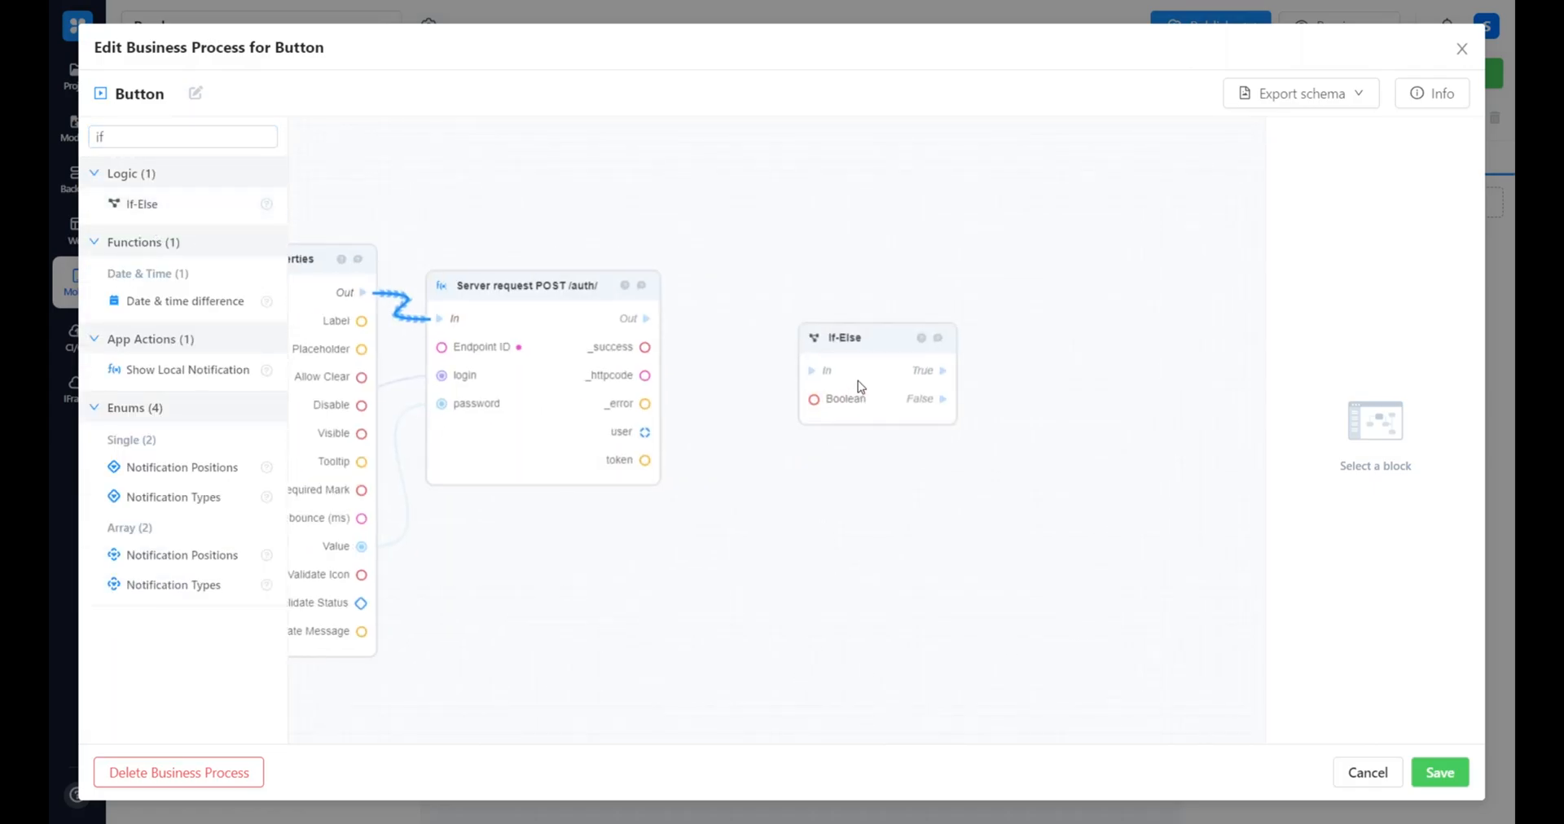
{"action": "left_click_drag", "start_coordinate": [857, 383], "coordinate": [807, 346]}
{"action": "left_click_drag", "start_coordinate": [649, 319], "coordinate": [764, 336]}
{"action": "left_click_drag", "start_coordinate": [644, 347], "coordinate": [806, 344]}
Add a Set Auth Token block, feeding it the request's token value and the If-Else block's True output
{"action": "left_click", "coordinate": [162, 145]}
{"action": "key", "text": "BackSpace"}
{"action": "type", "text": "set auth"}
{"action": "left_click_drag", "start_coordinate": [163, 218], "coordinate": [936, 298]}
{"action": "left_click_drag", "start_coordinate": [644, 460], "coordinate": [983, 360]}
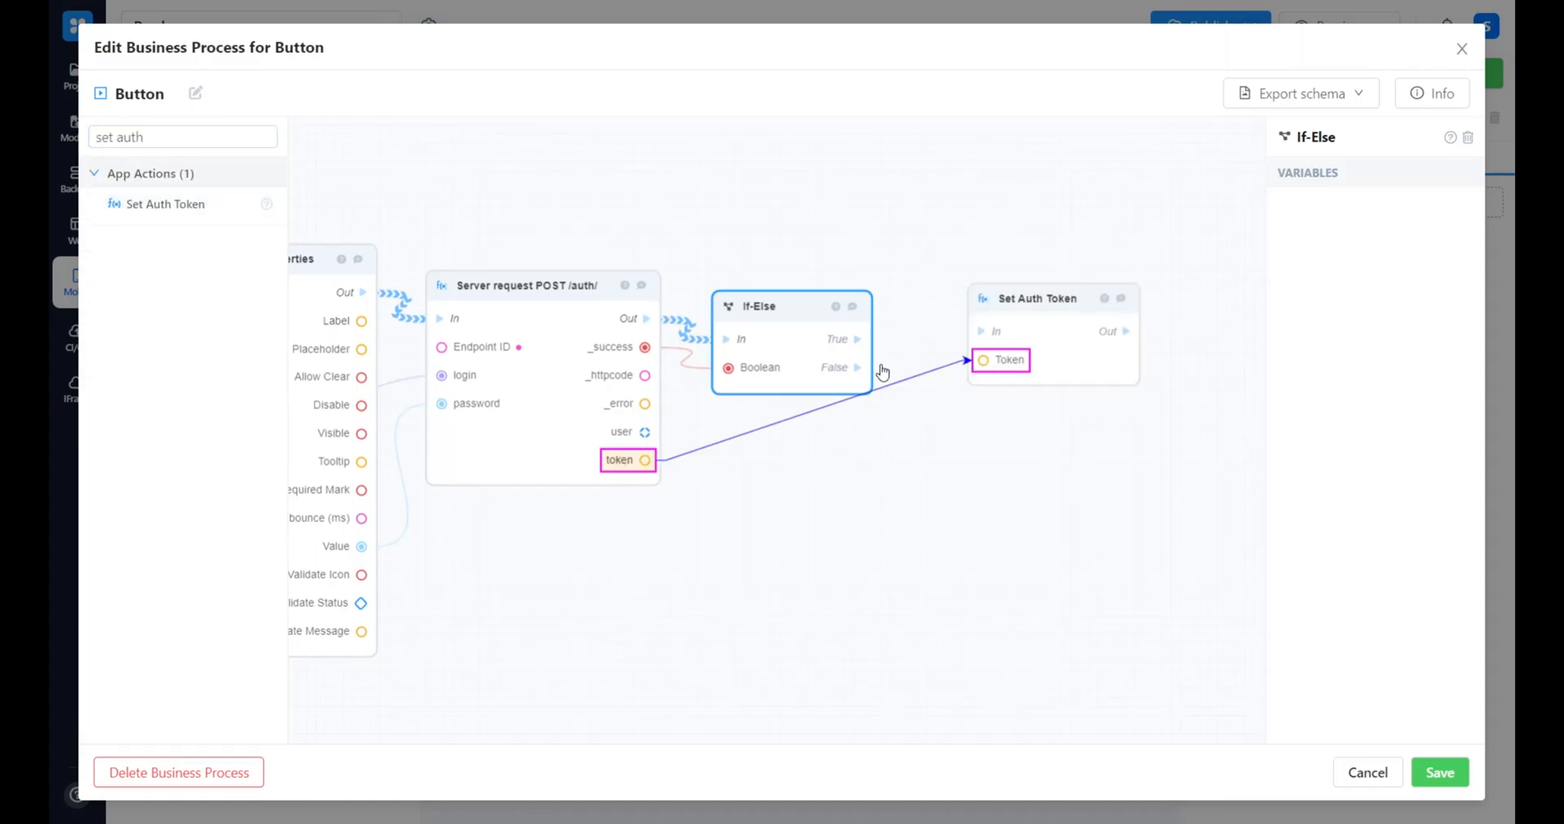
{"action": "left_click_drag", "start_coordinate": [857, 339], "coordinate": [973, 304]}
{"action": "left_click_drag", "start_coordinate": [1064, 443], "coordinate": [876, 486]}
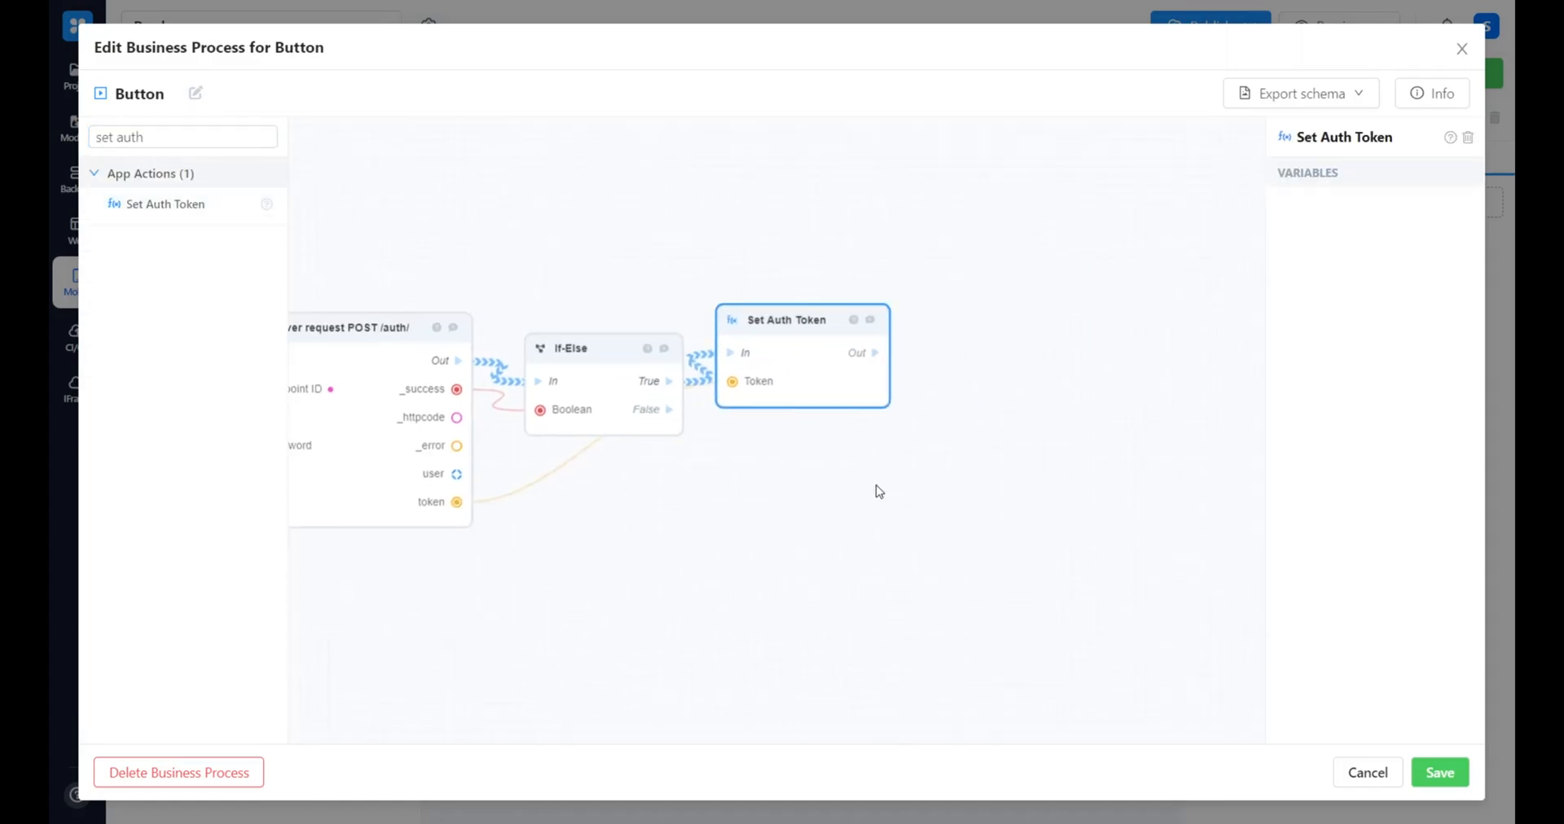
Add a Navigate block after Set Auth Token and connect the flow output of Set Auth Token to it
{"action": "triple_click", "coordinate": [196, 140]}
{"action": "key", "text": "BackSpace"}
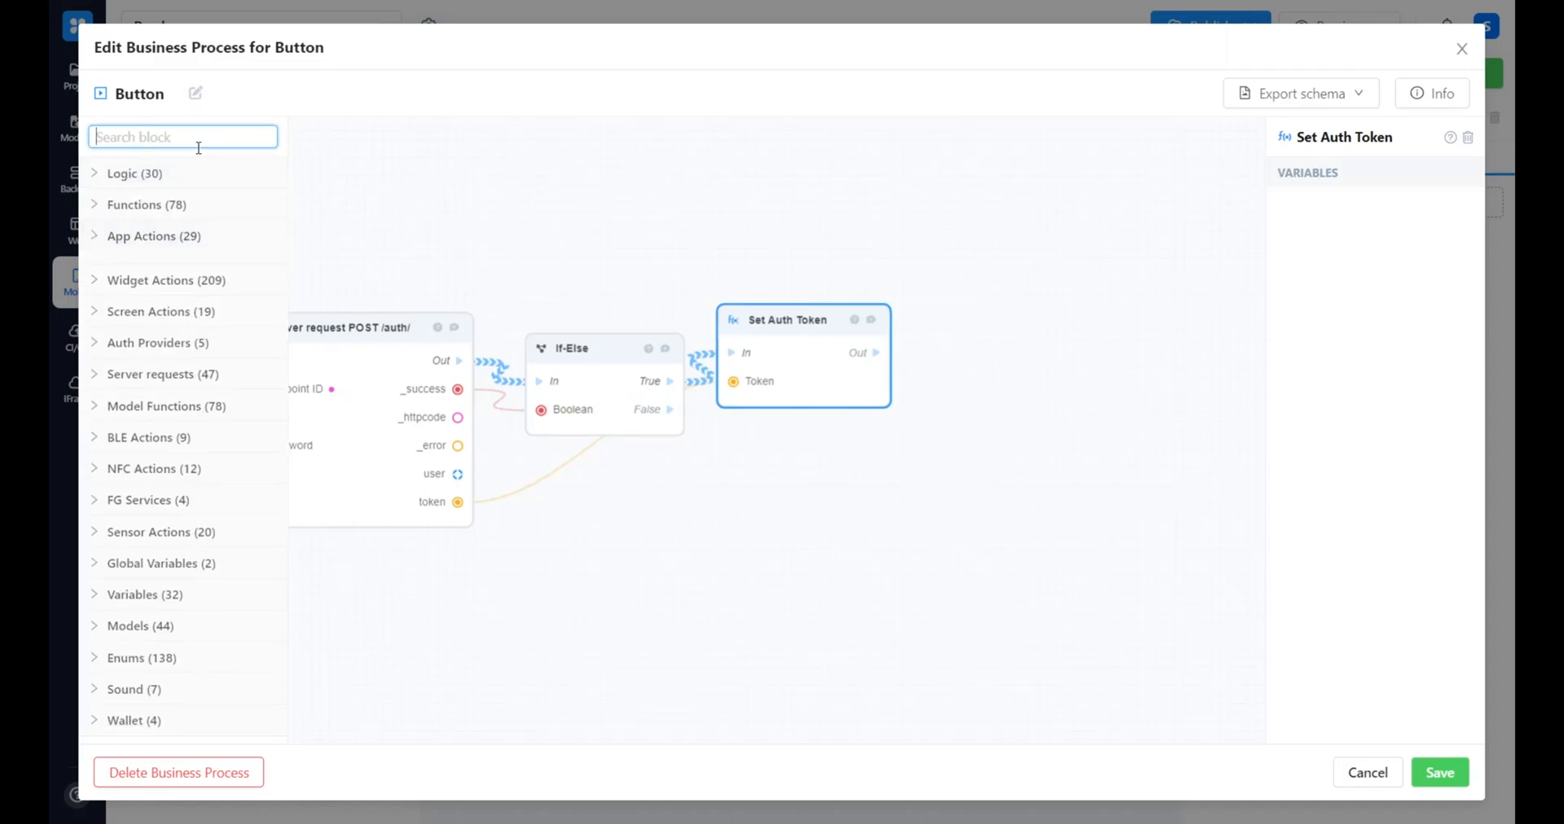
{"action": "type", "text": "Navig"}
{"action": "left_click_drag", "start_coordinate": [190, 206], "coordinate": [1004, 330]}
{"action": "left_click_drag", "start_coordinate": [1113, 438], "coordinate": [1084, 419]}
{"action": "left_click_drag", "start_coordinate": [880, 353], "coordinate": [989, 353]}
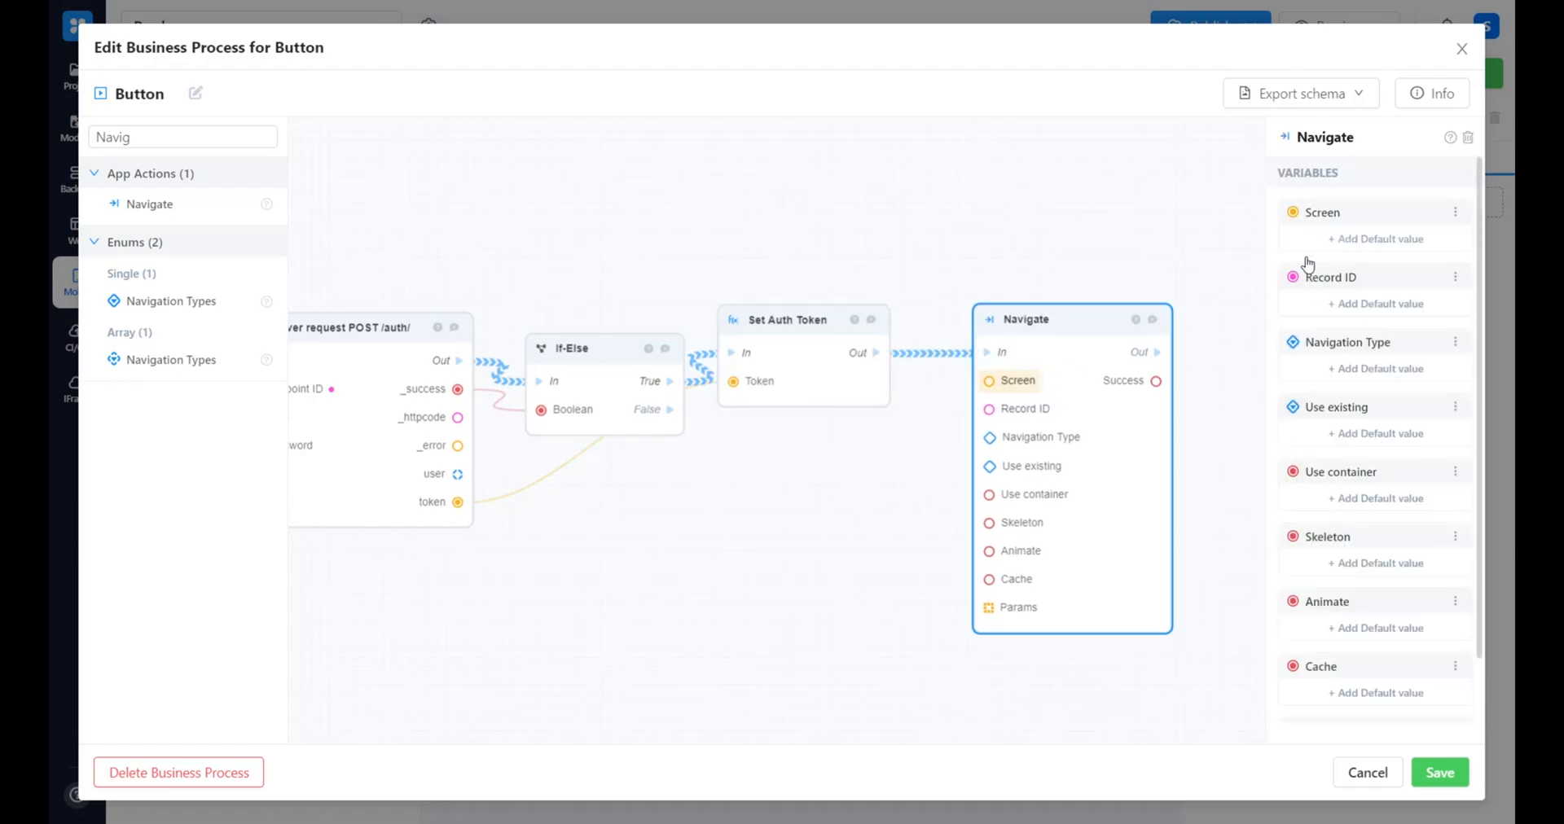
Set the default value of the Navigate block's Screen parameter to the Books screen
{"action": "left_click", "coordinate": [1307, 261]}
{"action": "left_click", "coordinate": [782, 430]}
{"action": "left_click", "coordinate": [741, 457]}
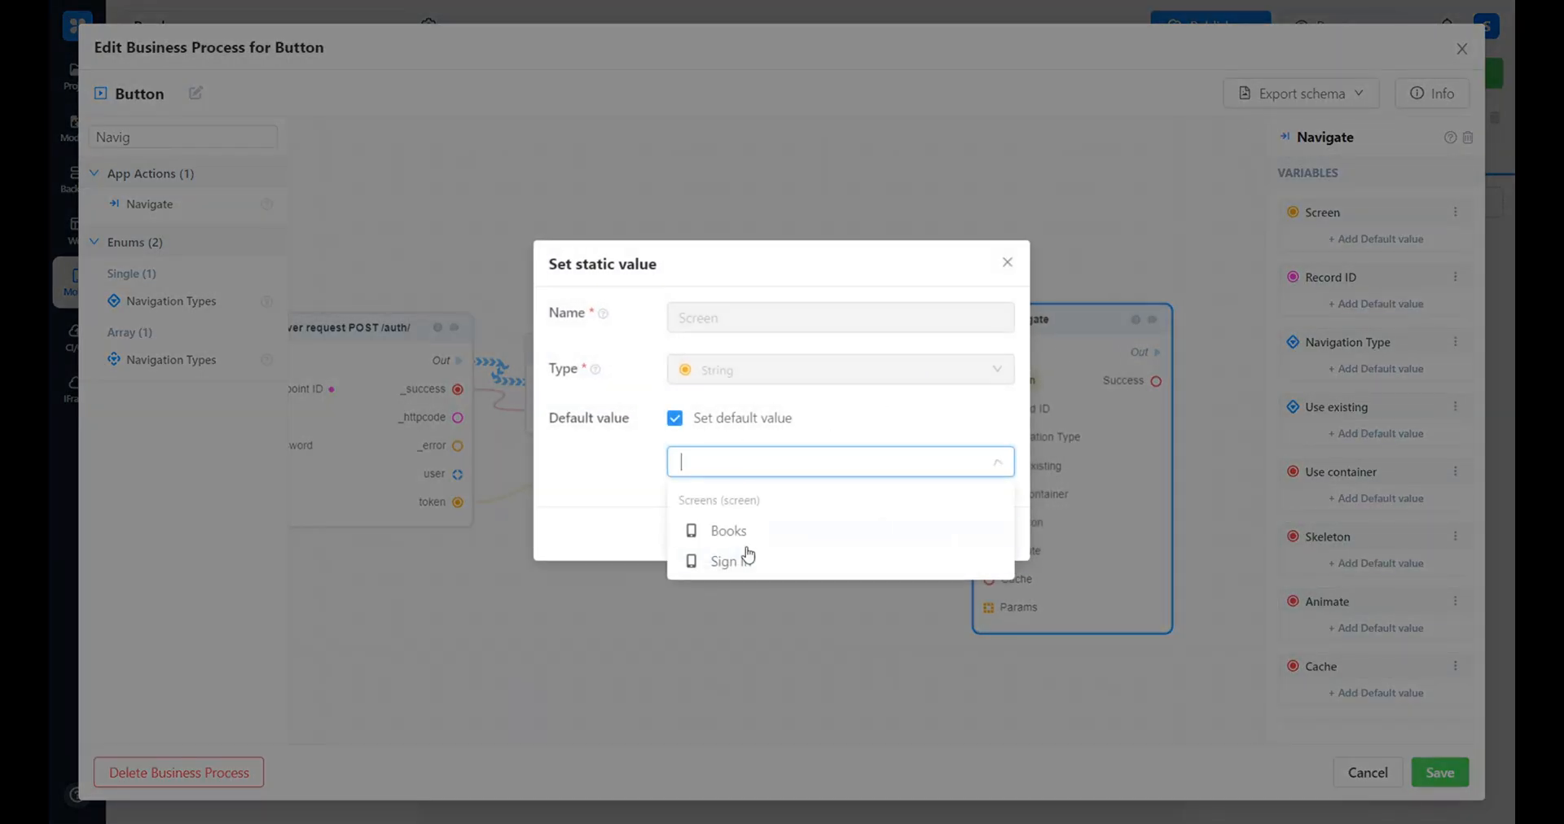
{"action": "left_click", "coordinate": [743, 536]}
{"action": "left_click", "coordinate": [982, 533]}
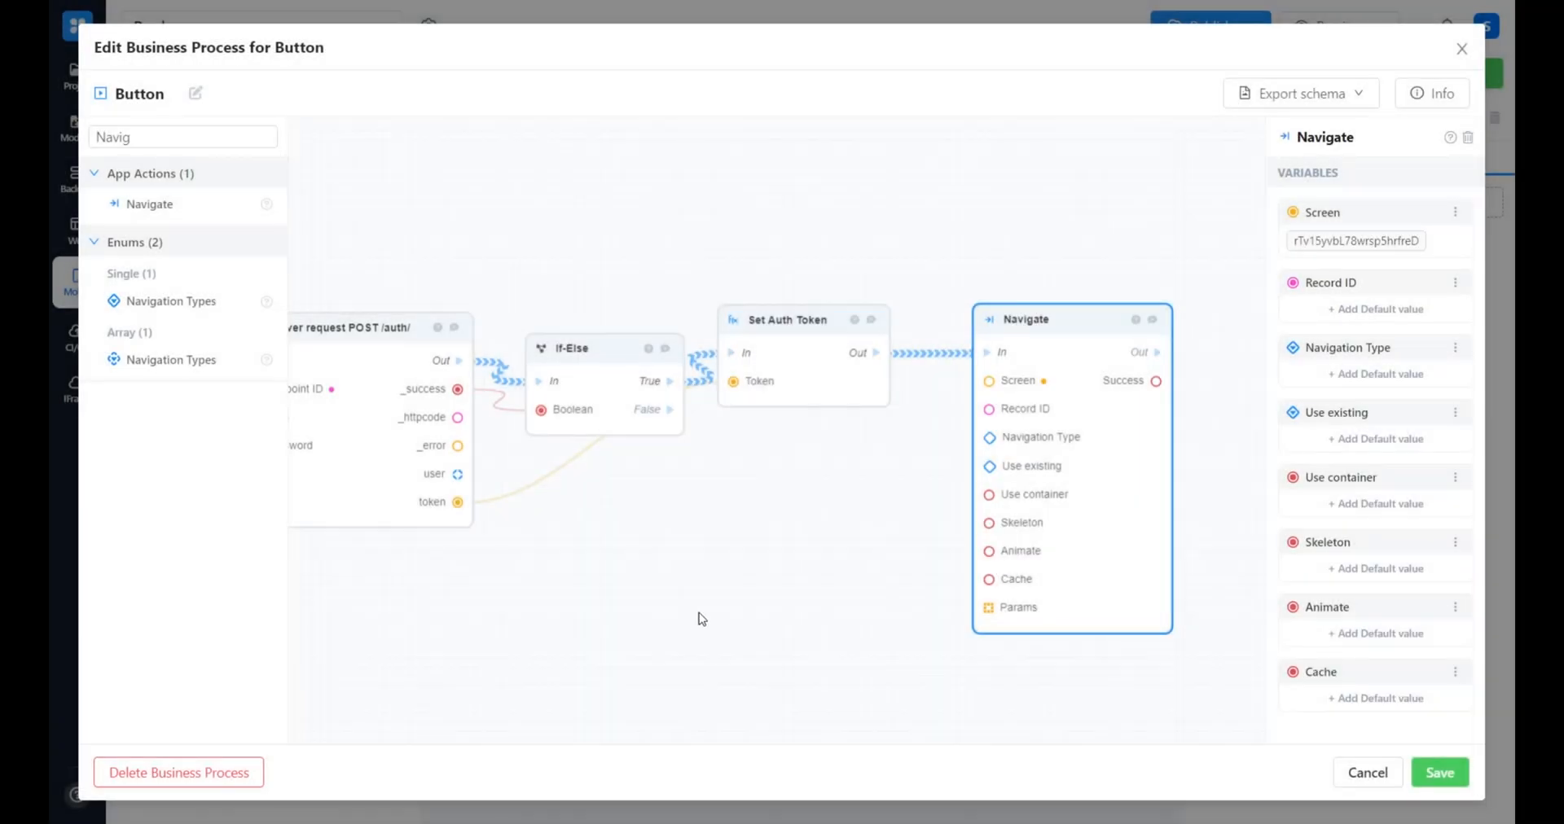
Add an InputEmail Update Properties block below the Set Auth Token block
{"action": "left_click", "coordinate": [601, 526]}
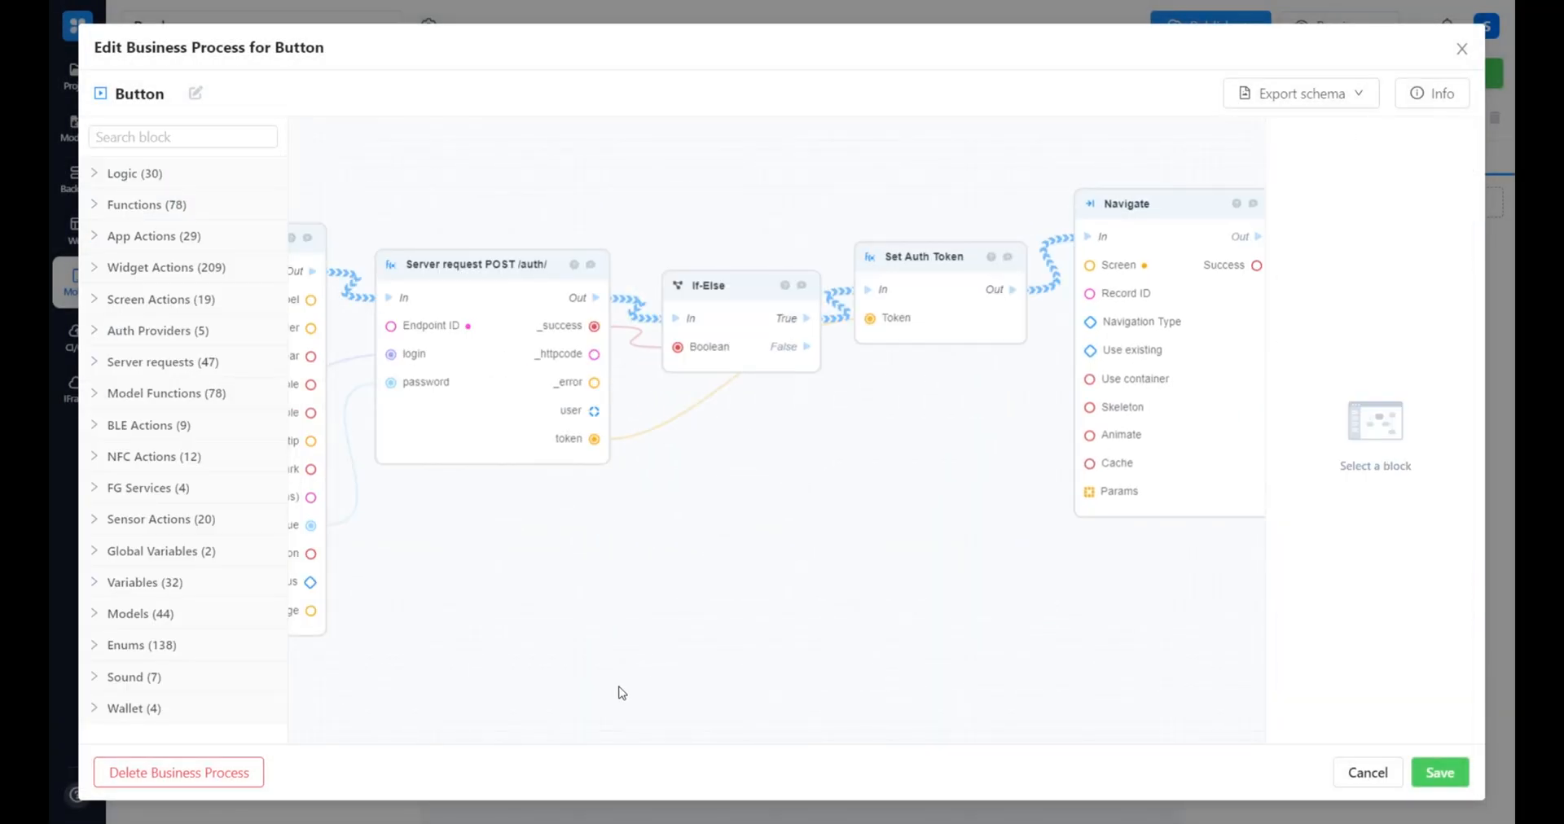
{"action": "scroll", "coordinate": [621, 692], "scroll_direction": "left", "scroll_amount": 10}
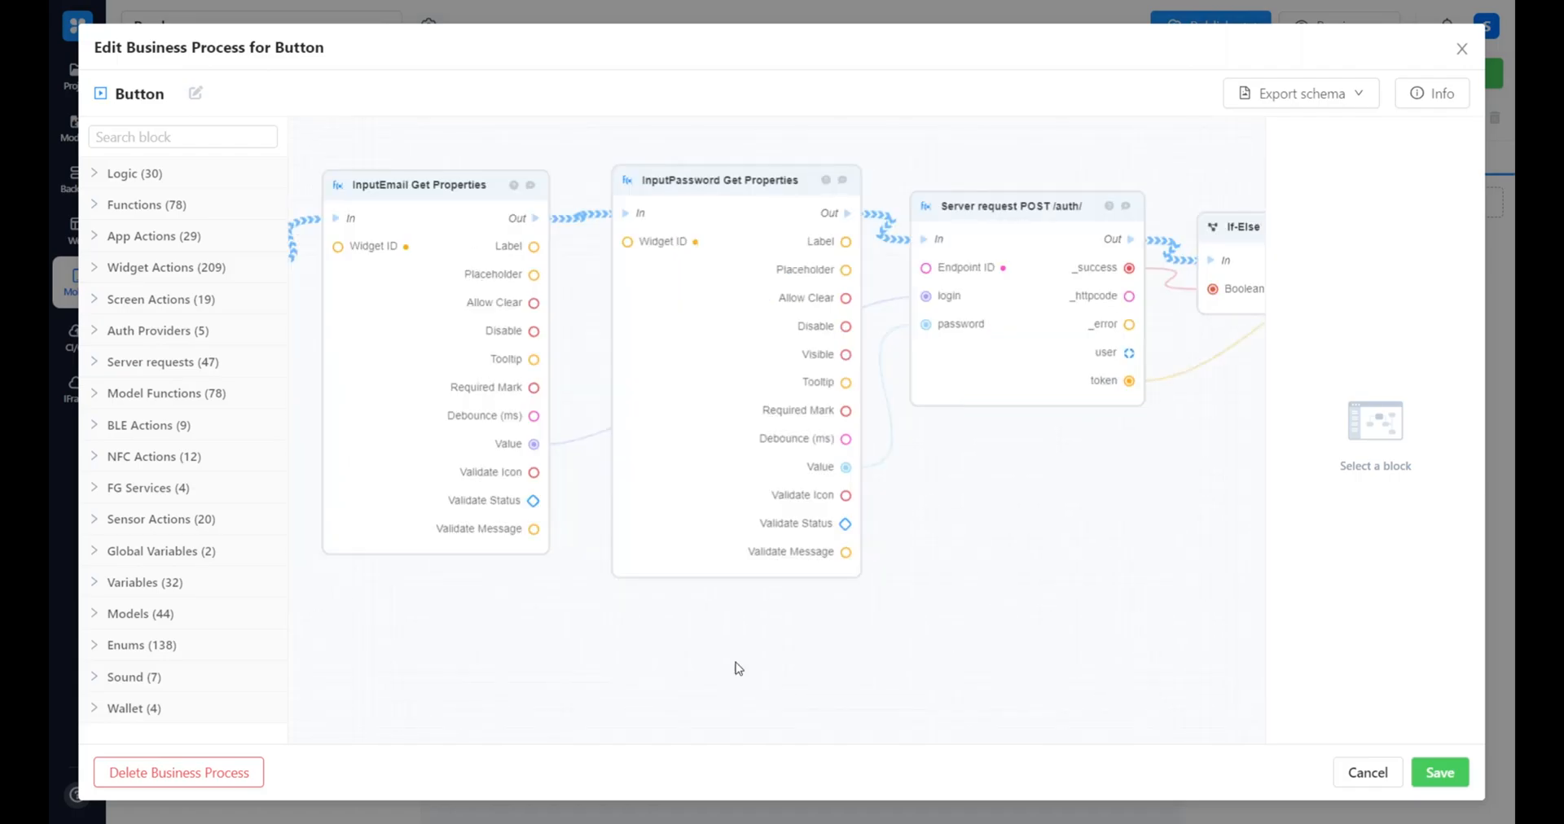
{"action": "left_click_drag", "start_coordinate": [1128, 593], "coordinate": [619, 581]}
{"action": "left_click", "coordinate": [167, 129]}
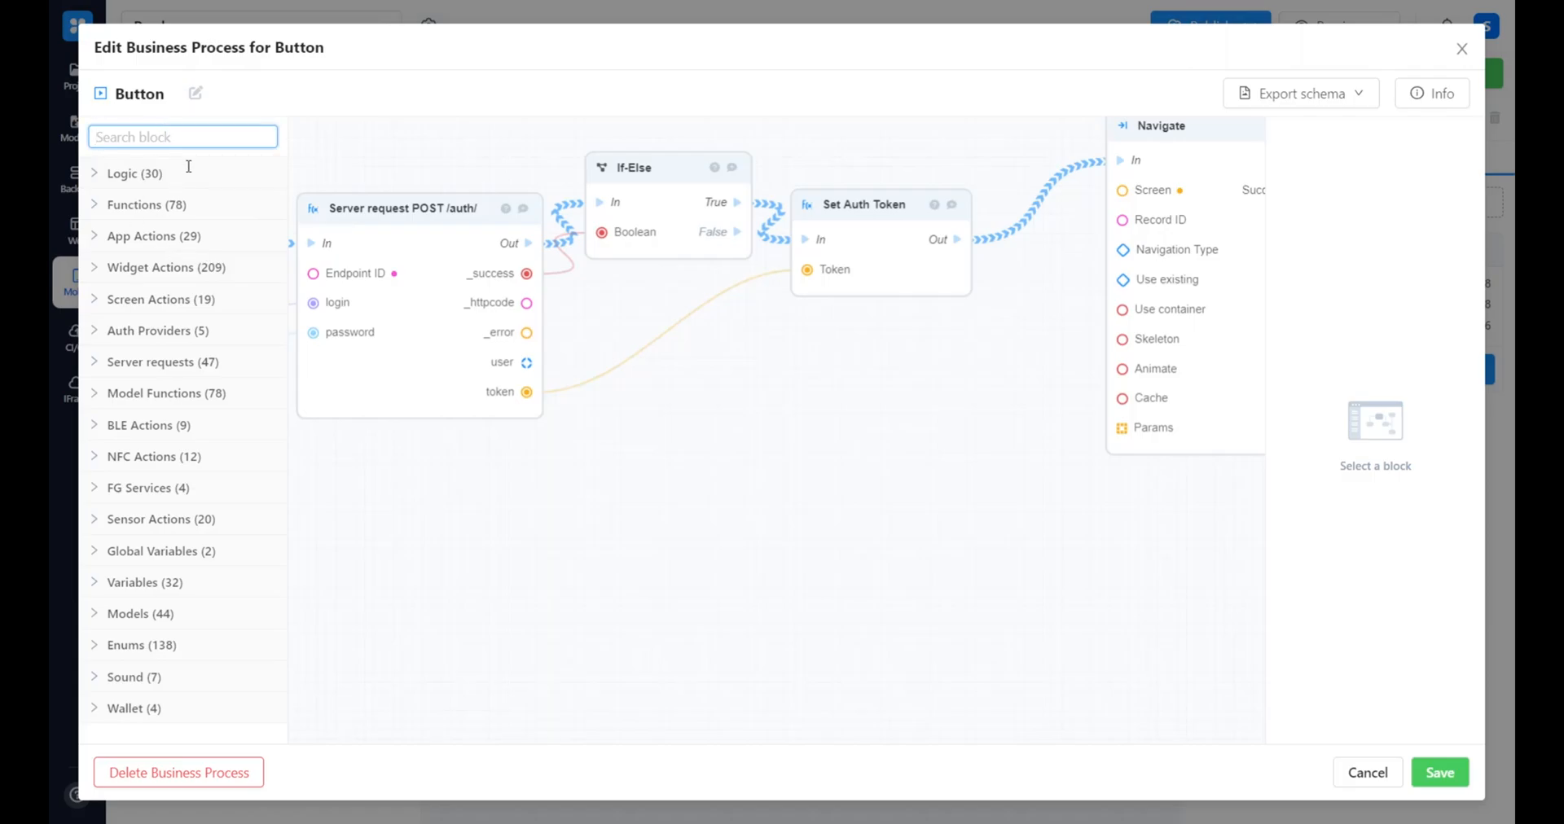
{"action": "type", "text": "email u"}
{"action": "left_click_drag", "start_coordinate": [175, 239], "coordinate": [701, 429]}
Add an InputPassword Update Properties block next to the InputEmail Update Properties block
{"action": "left_click", "coordinate": [181, 142]}
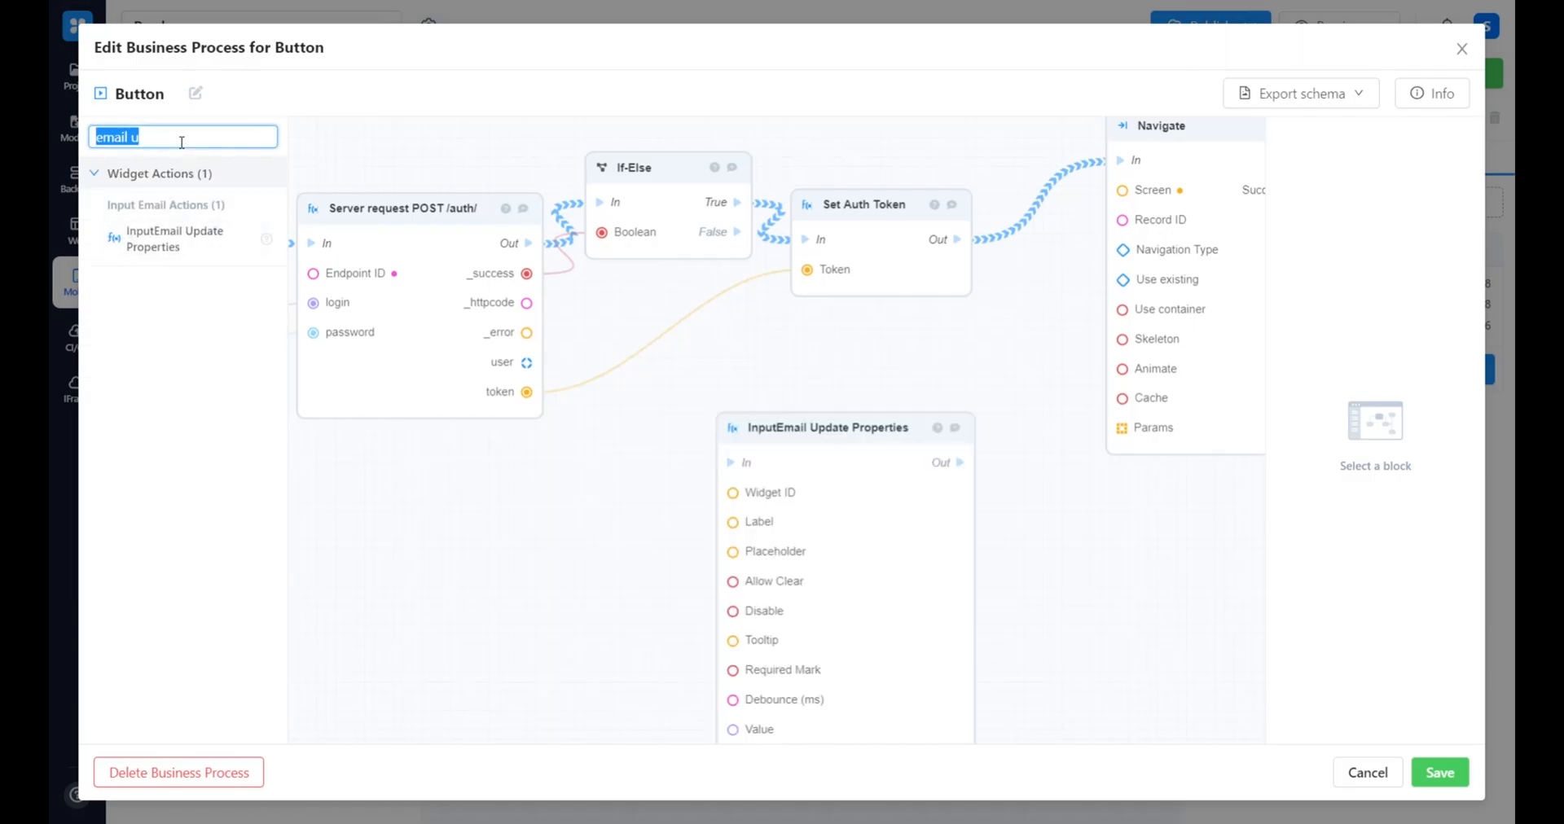
{"action": "type", "text": "password u"}
{"action": "left_click_drag", "start_coordinate": [184, 239], "coordinate": [912, 470]}
Reposition the InputEmail Update Properties block and connect the If-Else block's False output to it
{"action": "left_click_drag", "start_coordinate": [826, 568], "coordinate": [744, 533]}
{"action": "left_click_drag", "start_coordinate": [736, 232], "coordinate": [666, 422]}
{"action": "mouse_move", "coordinate": [590, 528]}
{"action": "left_mouse_down"}
{"action": "mouse_move", "coordinate": [533, 467]}
{"action": "mouse_move", "coordinate": [557, 586]}
{"action": "left_mouse_up"}
Set the Widget ID of the InputEmail Update Properties block to the Sign In screen's email field
{"action": "scroll", "coordinate": [558, 586], "scroll_direction": "down", "scroll_amount": 1}
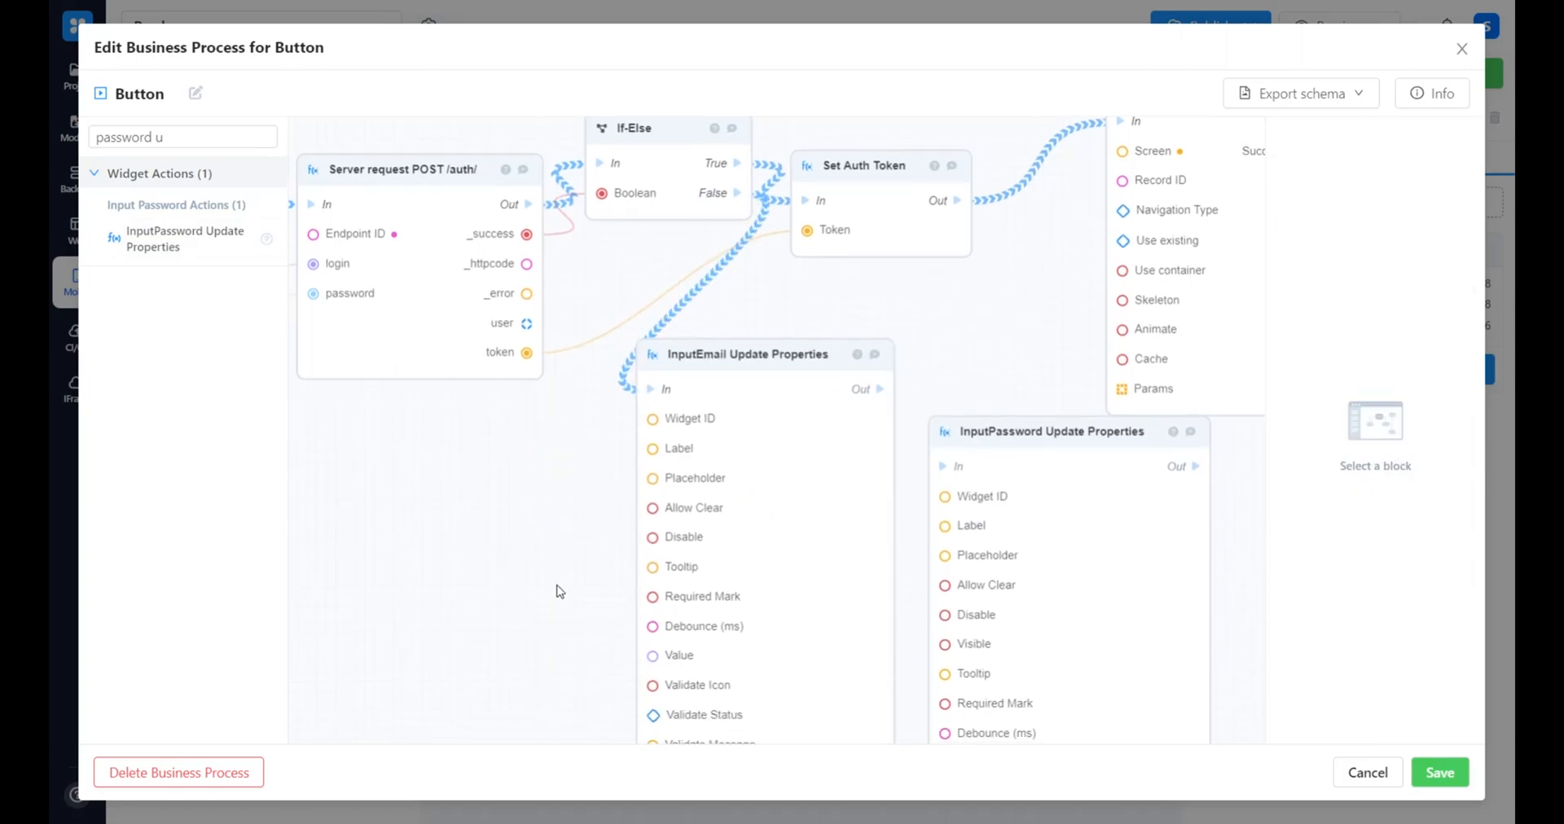
{"action": "left_click", "coordinate": [695, 419]}
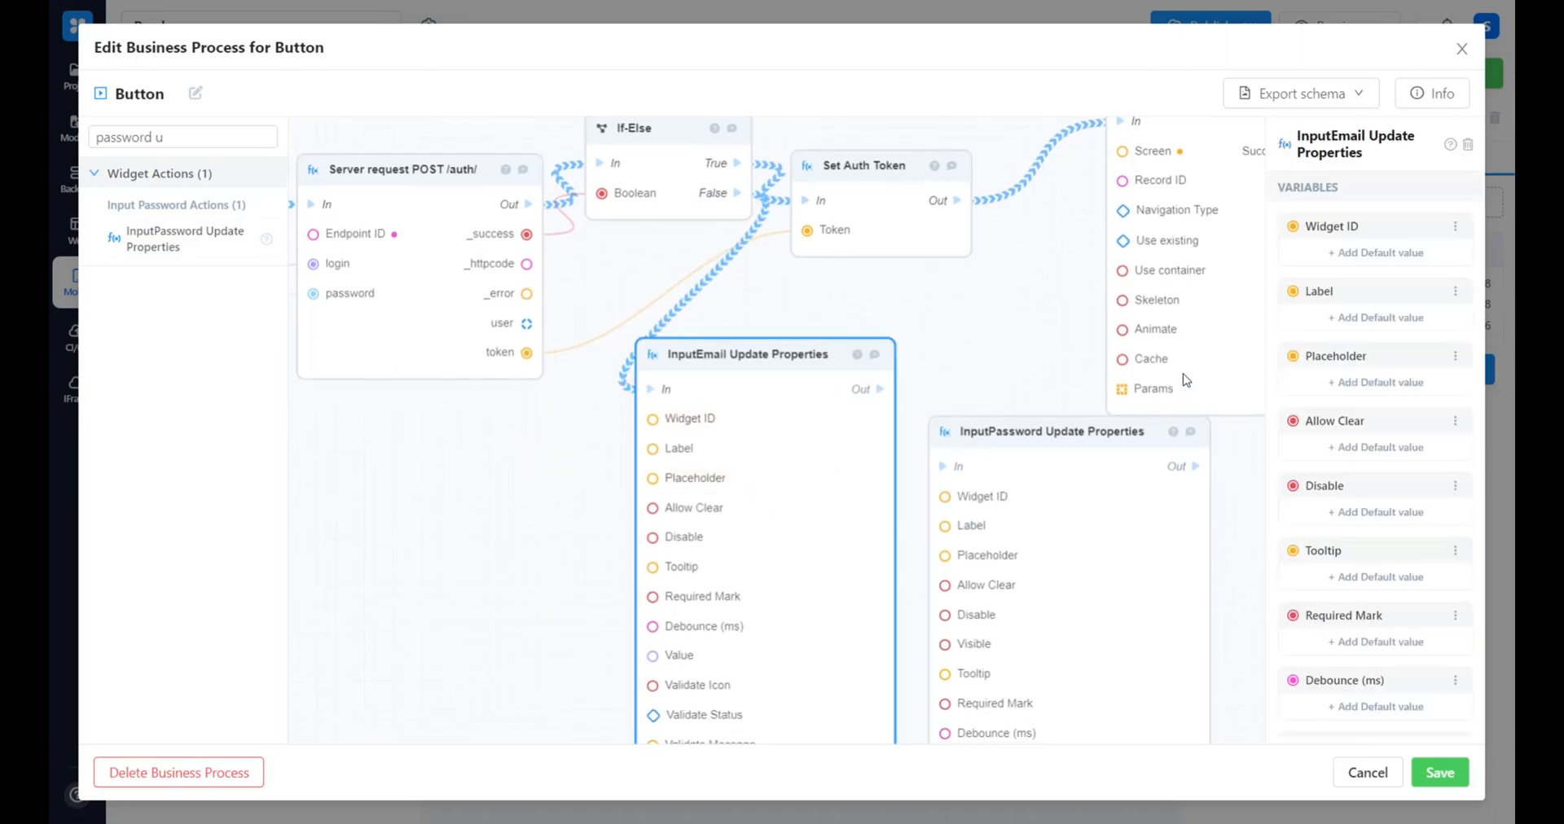
{"action": "left_click", "coordinate": [1358, 252]}
{"action": "left_click", "coordinate": [675, 418]}
{"action": "left_click", "coordinate": [692, 462]}
{"action": "left_click", "coordinate": [775, 531]}
{"action": "left_click", "coordinate": [1006, 546]}
Set the Widget ID of the InputPassword Update Properties block to the Sign In screen's password field
{"action": "left_click", "coordinate": [1376, 253]}
{"action": "left_click", "coordinate": [737, 418]}
{"action": "left_click", "coordinate": [722, 458]}
{"action": "left_click", "coordinate": [722, 534]}
{"action": "left_click", "coordinate": [986, 535]}
Connect InputEmail Update Properties to InputPassword Update Properties and set the email block's Validate Status to Error
{"action": "left_click", "coordinate": [807, 580]}
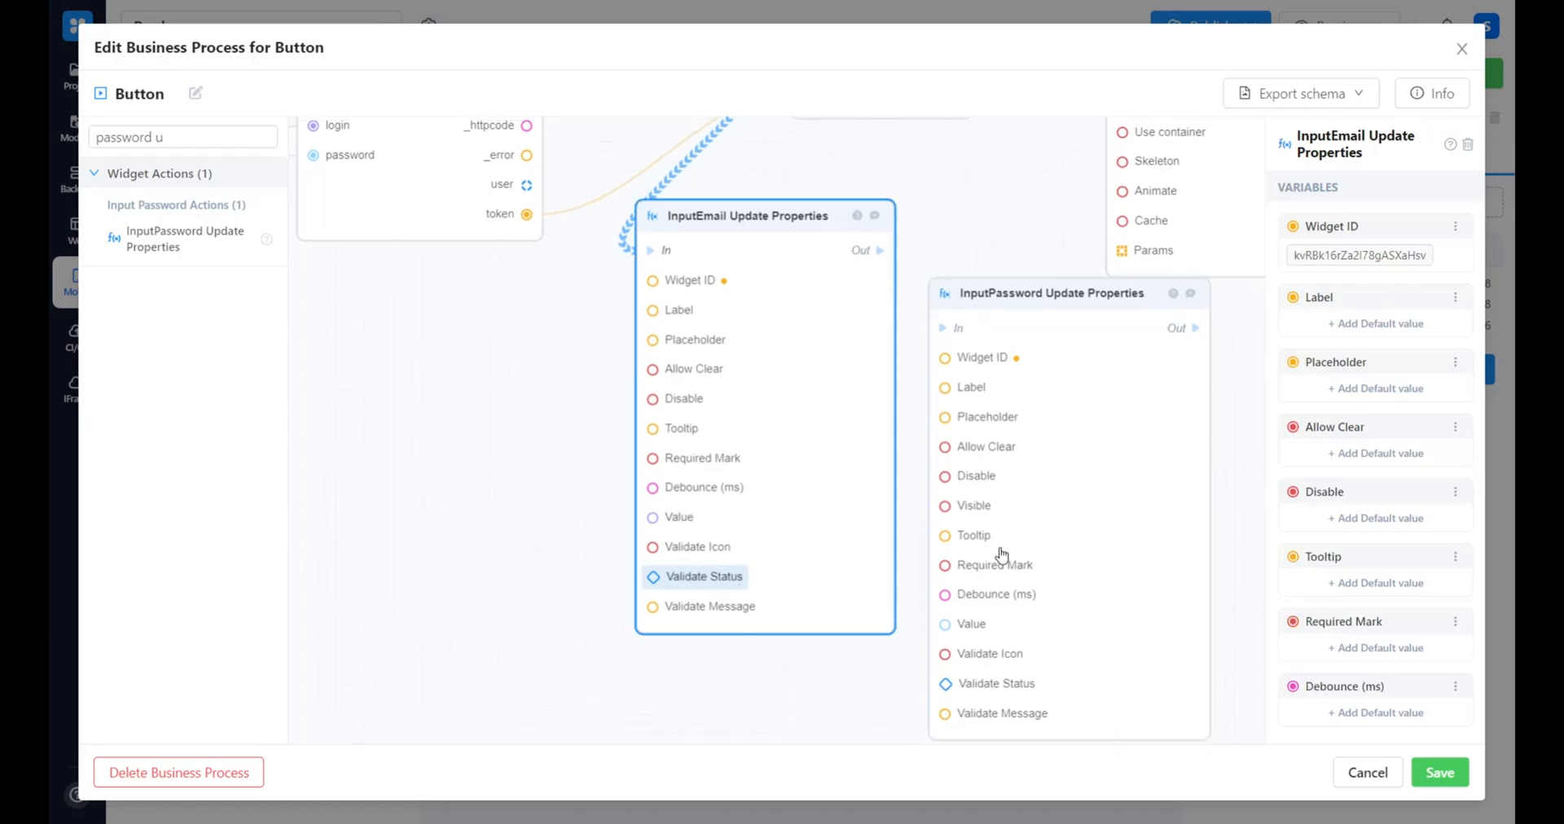
{"action": "left_click_drag", "start_coordinate": [880, 251], "coordinate": [943, 327]}
{"action": "left_click", "coordinate": [768, 489]}
{"action": "scroll", "coordinate": [1377, 570], "scroll_direction": "down", "scroll_amount": 3}
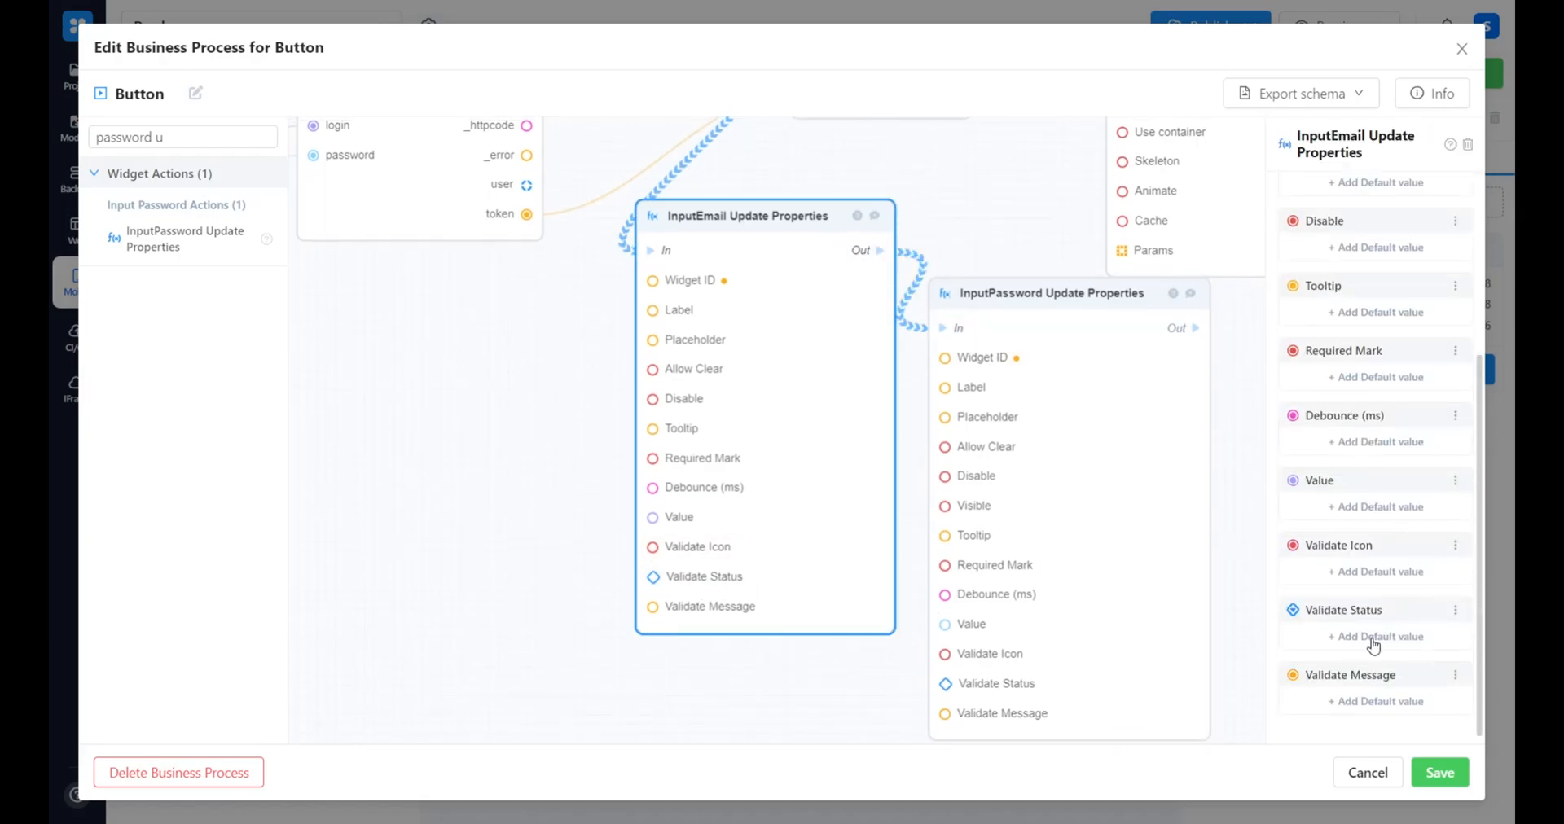
{"action": "left_click", "coordinate": [1380, 637]}
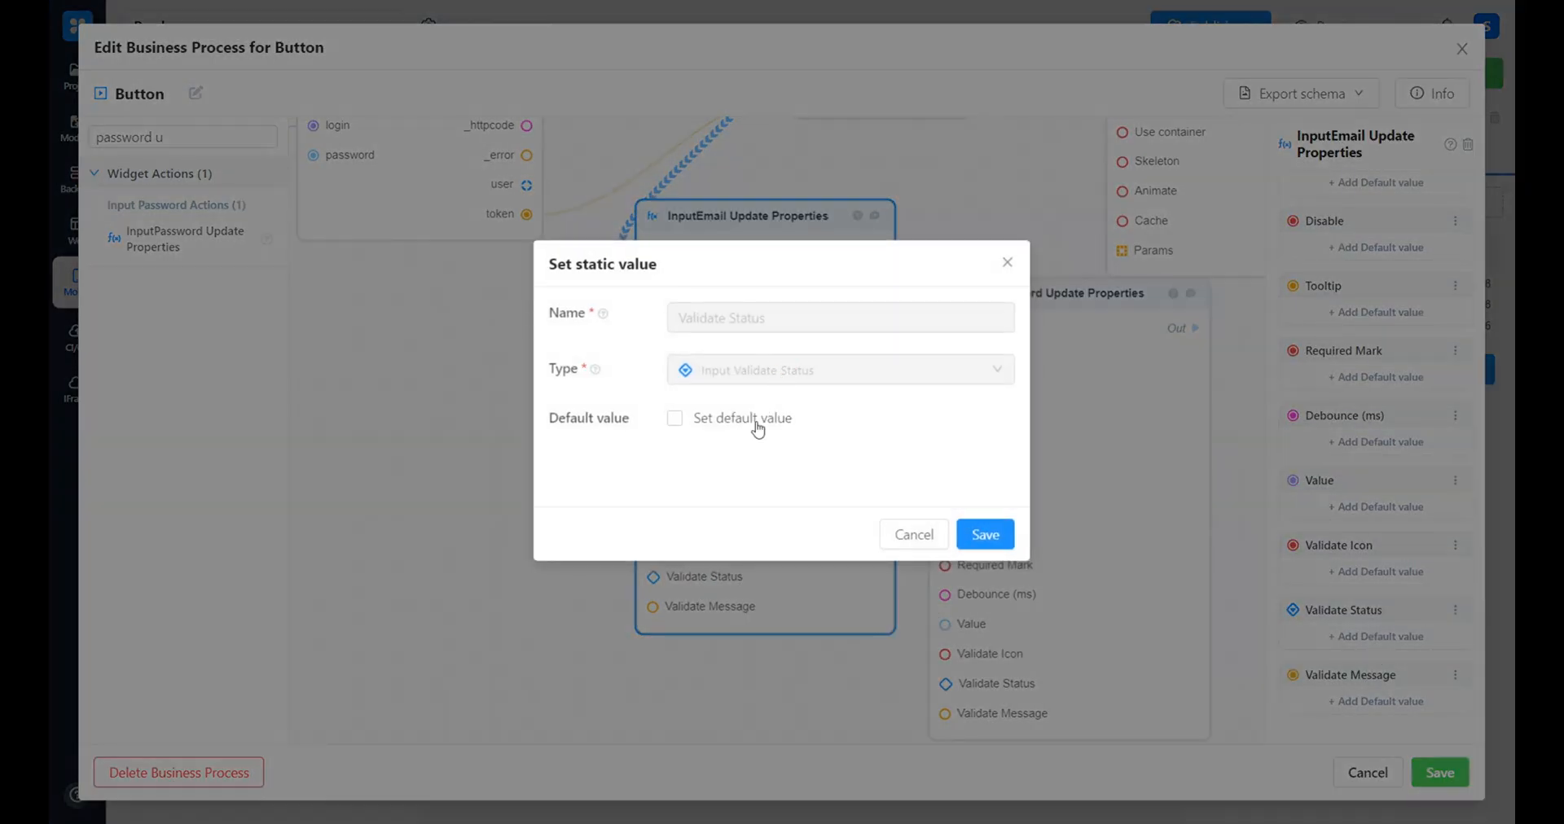
{"action": "left_click", "coordinate": [759, 429]}
{"action": "left_click", "coordinate": [726, 461]}
{"action": "left_click", "coordinate": [723, 558]}
{"action": "left_click", "coordinate": [986, 534]}
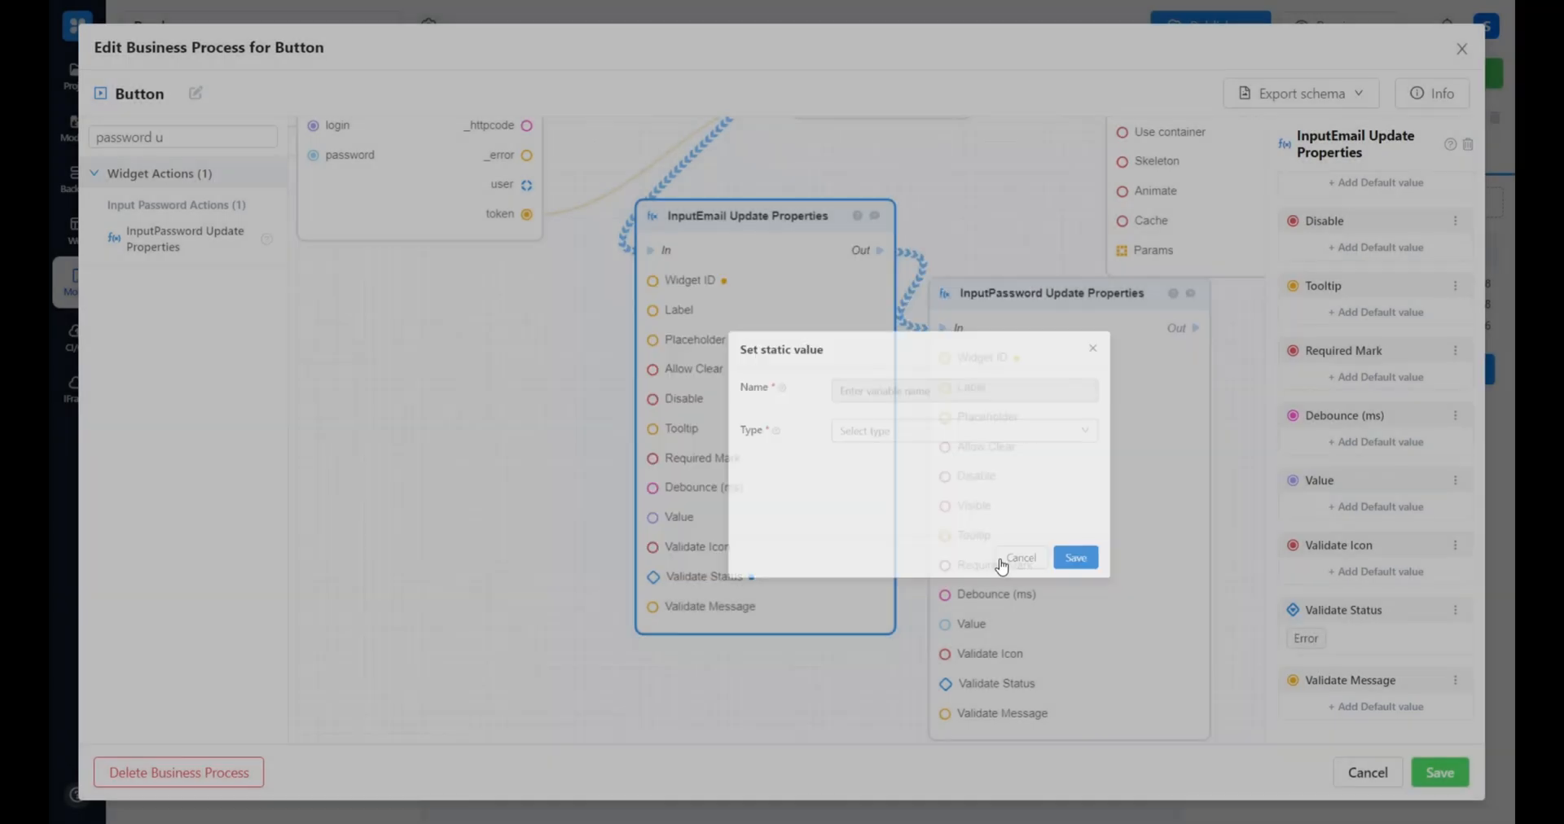
Set the Validate Status of the InputPassword Update Properties block to Error
{"action": "scroll", "coordinate": [1380, 590], "scroll_direction": "down", "scroll_amount": 1}
{"action": "left_click", "coordinate": [1380, 637]}
{"action": "left_click", "coordinate": [744, 421]}
{"action": "left_click", "coordinate": [736, 461]}
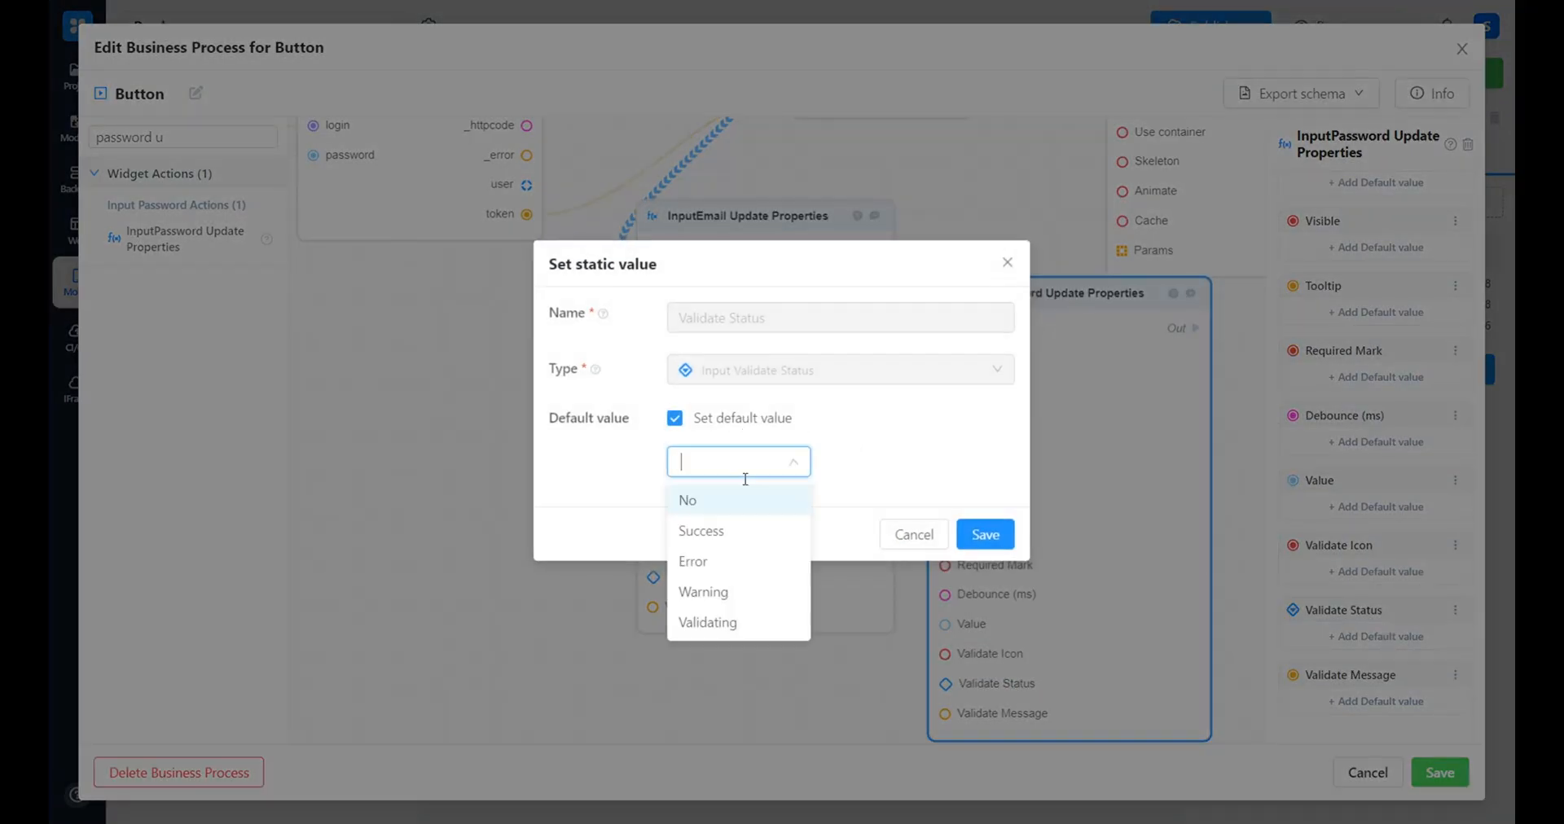
{"action": "left_click", "coordinate": [742, 561]}
{"action": "left_click", "coordinate": [986, 535]}
Set the InputEmail Update Properties block's Validate Message to "Email or password are incorrect" and save the business process
{"action": "left_click", "coordinate": [717, 603]}
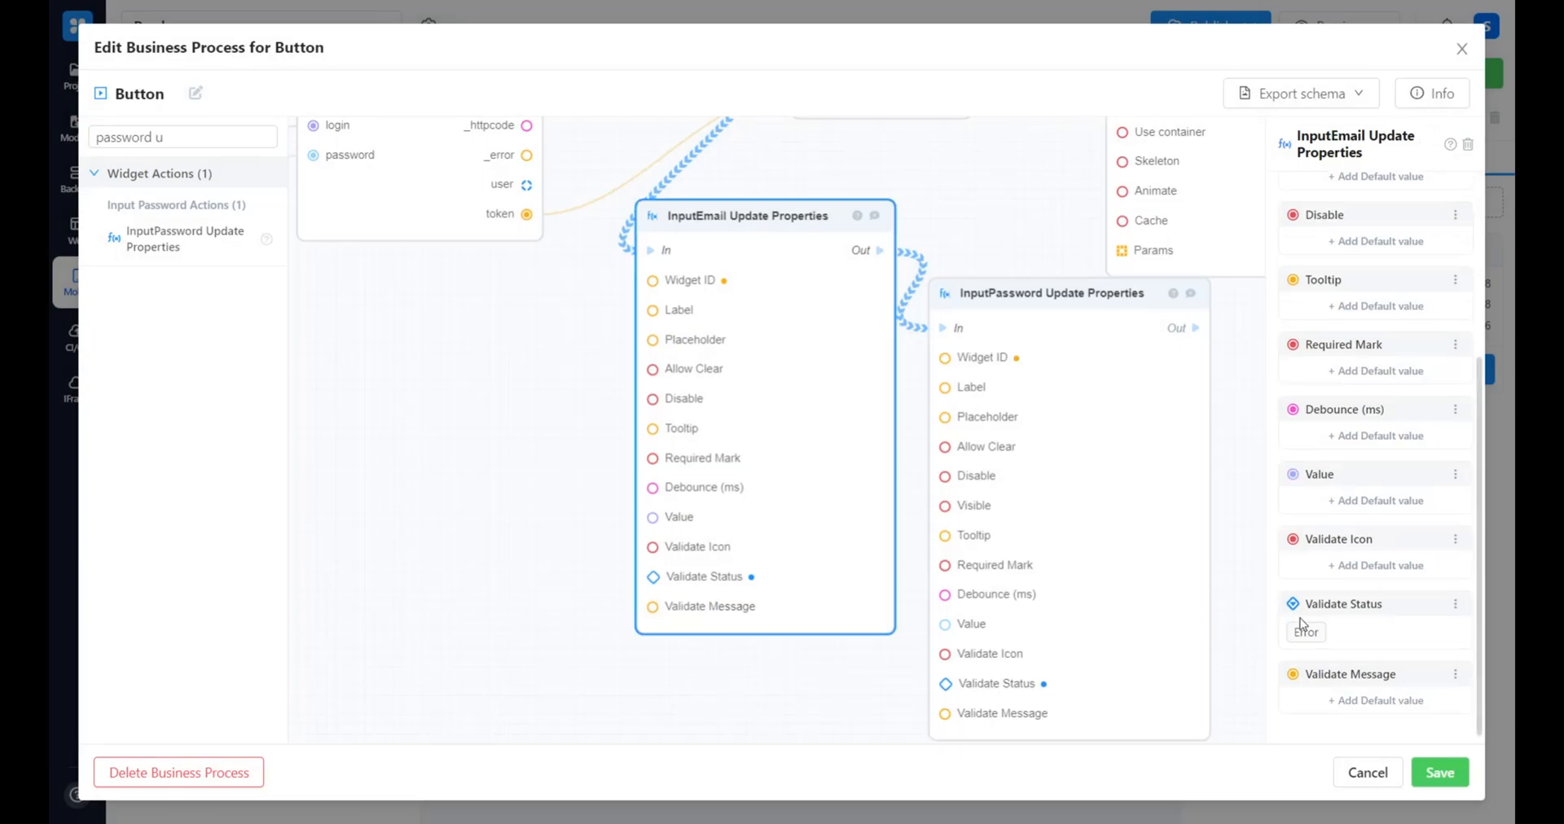
{"action": "left_click", "coordinate": [1357, 705]}
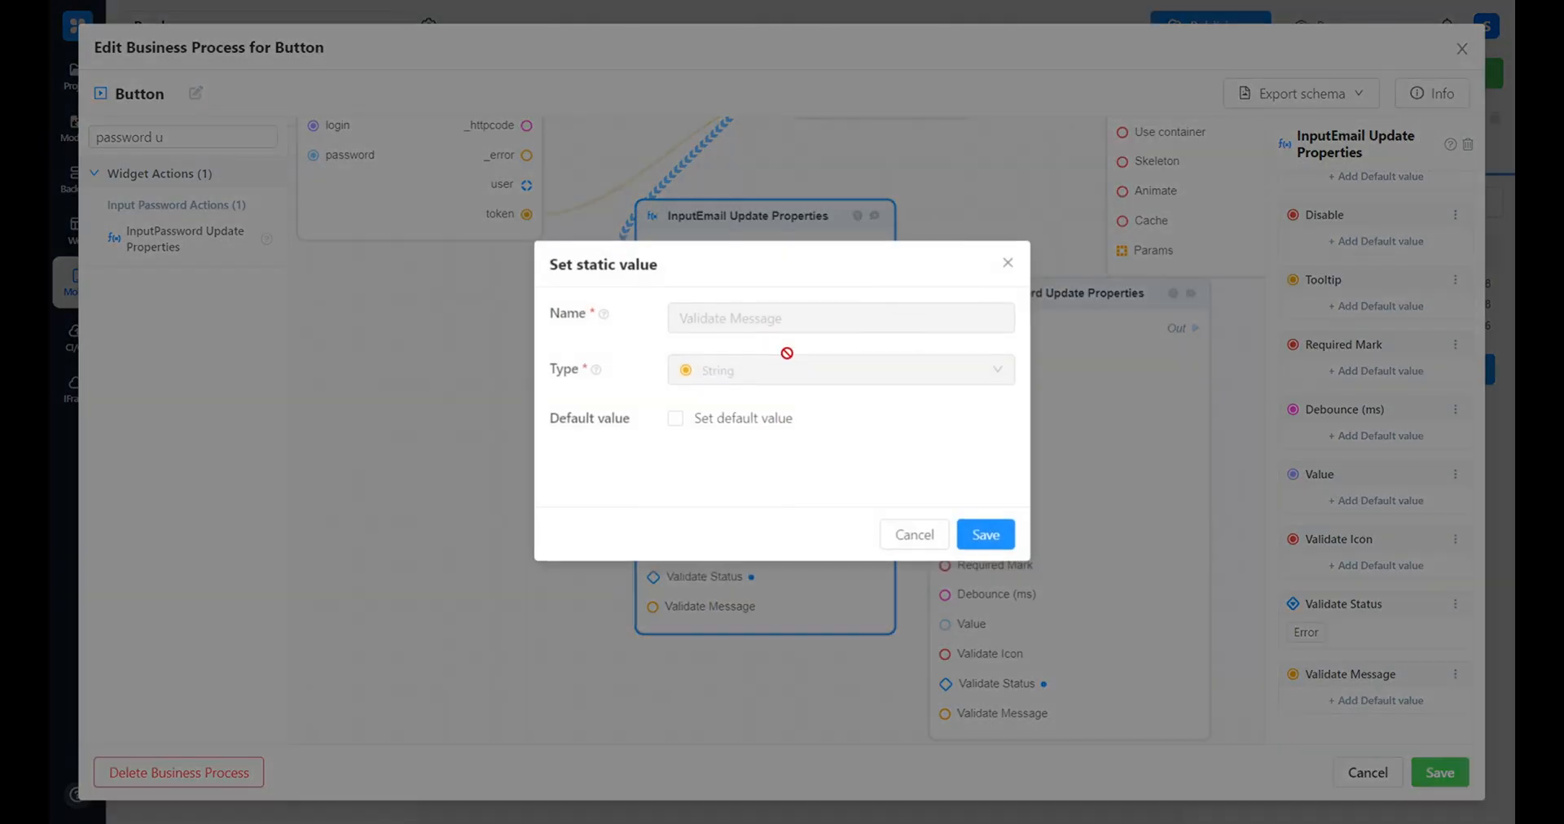
{"action": "left_click", "coordinate": [744, 418]}
{"action": "left_click", "coordinate": [745, 458]}
{"action": "type", "text": "Email or password are incorrect"}
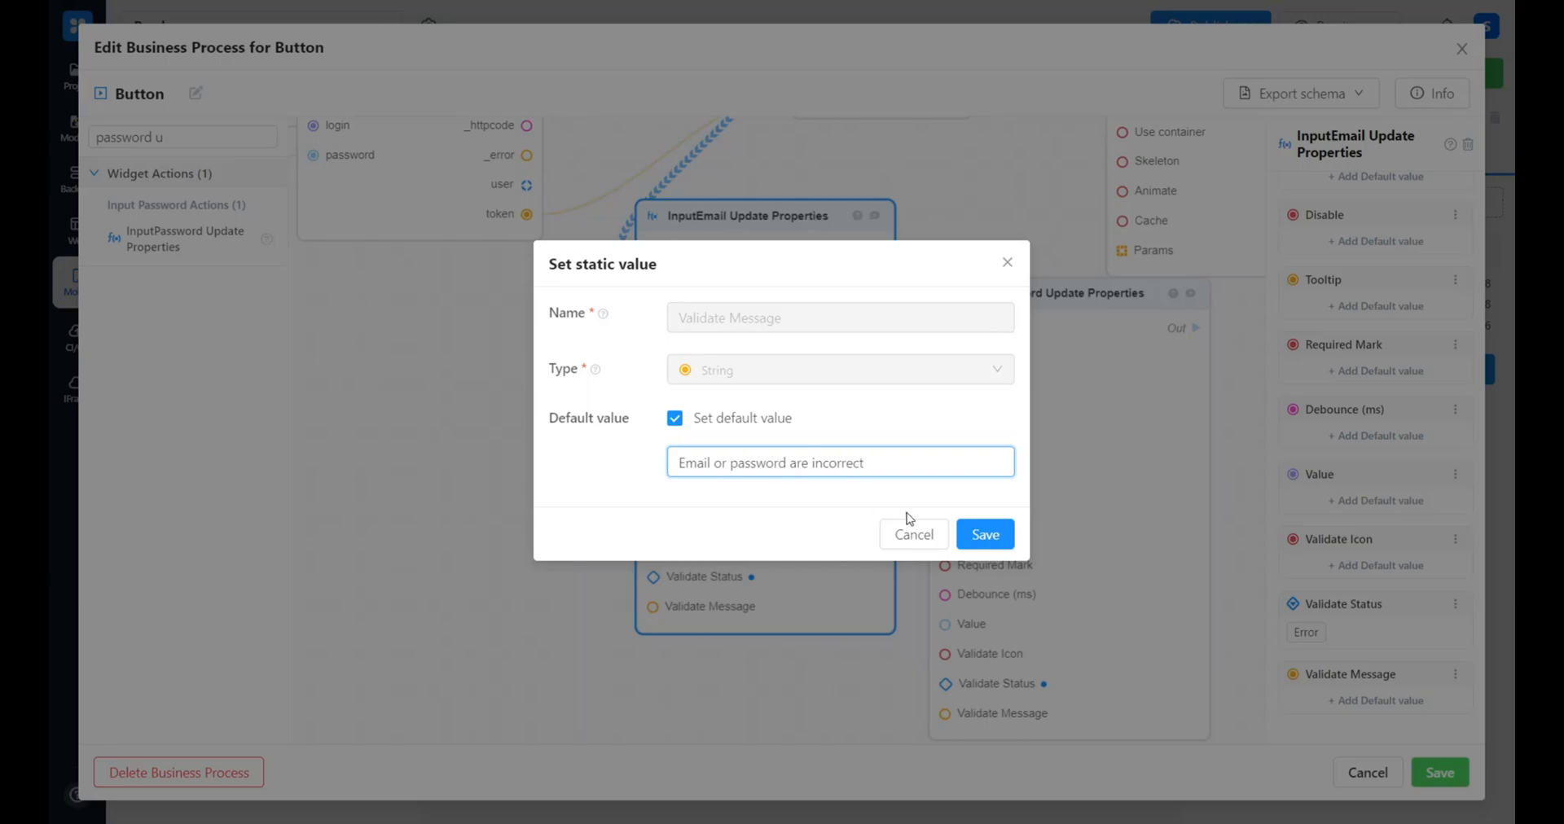
{"action": "left_click", "coordinate": [984, 534]}
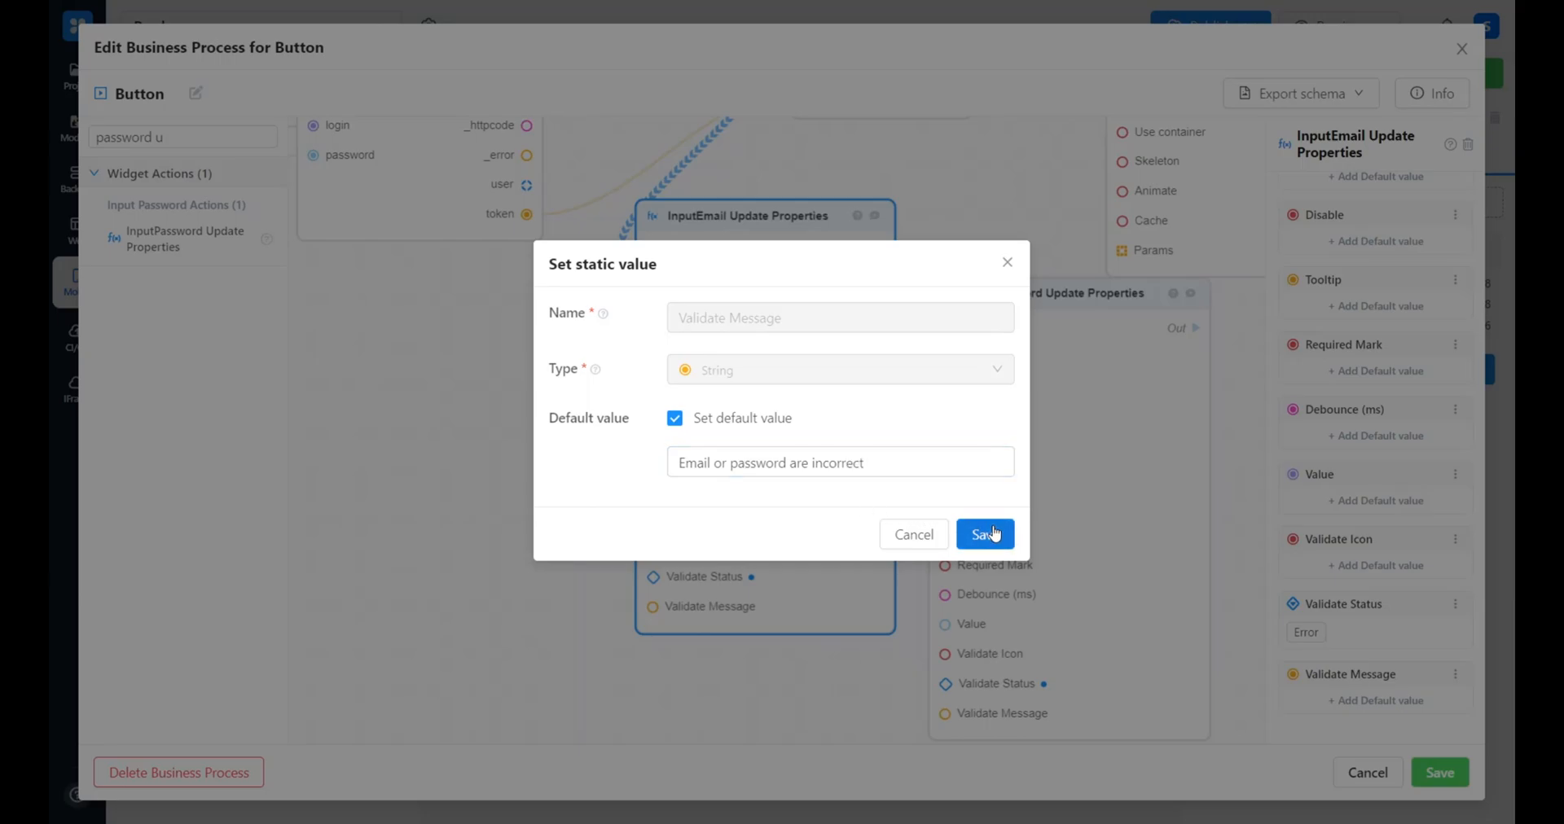
{"action": "left_click", "coordinate": [1439, 776]}
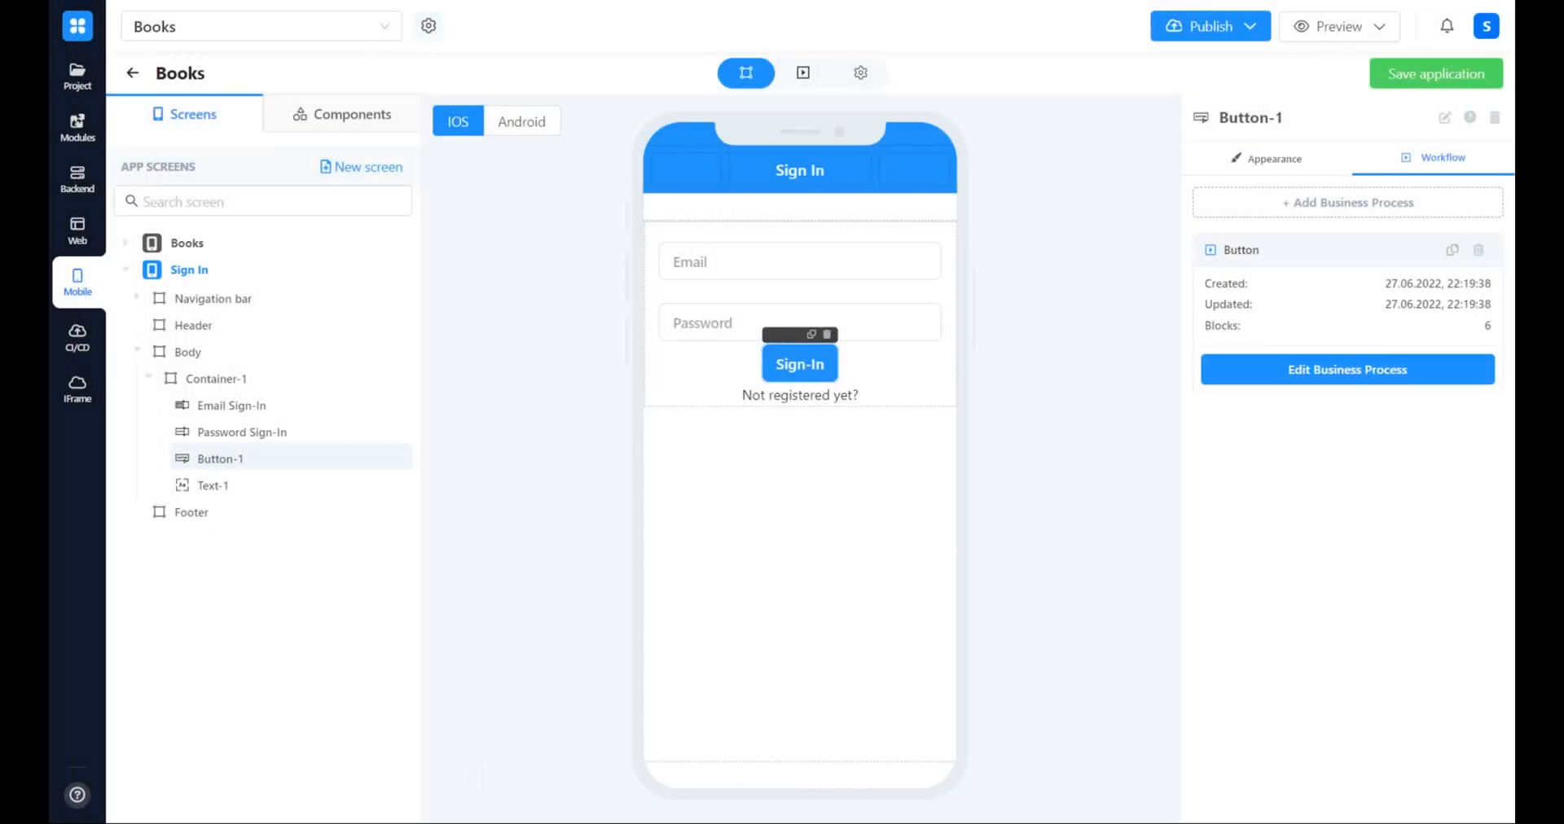
Add a new app screen named Sign-Up with the View layout
{"action": "left_click", "coordinate": [351, 168]}
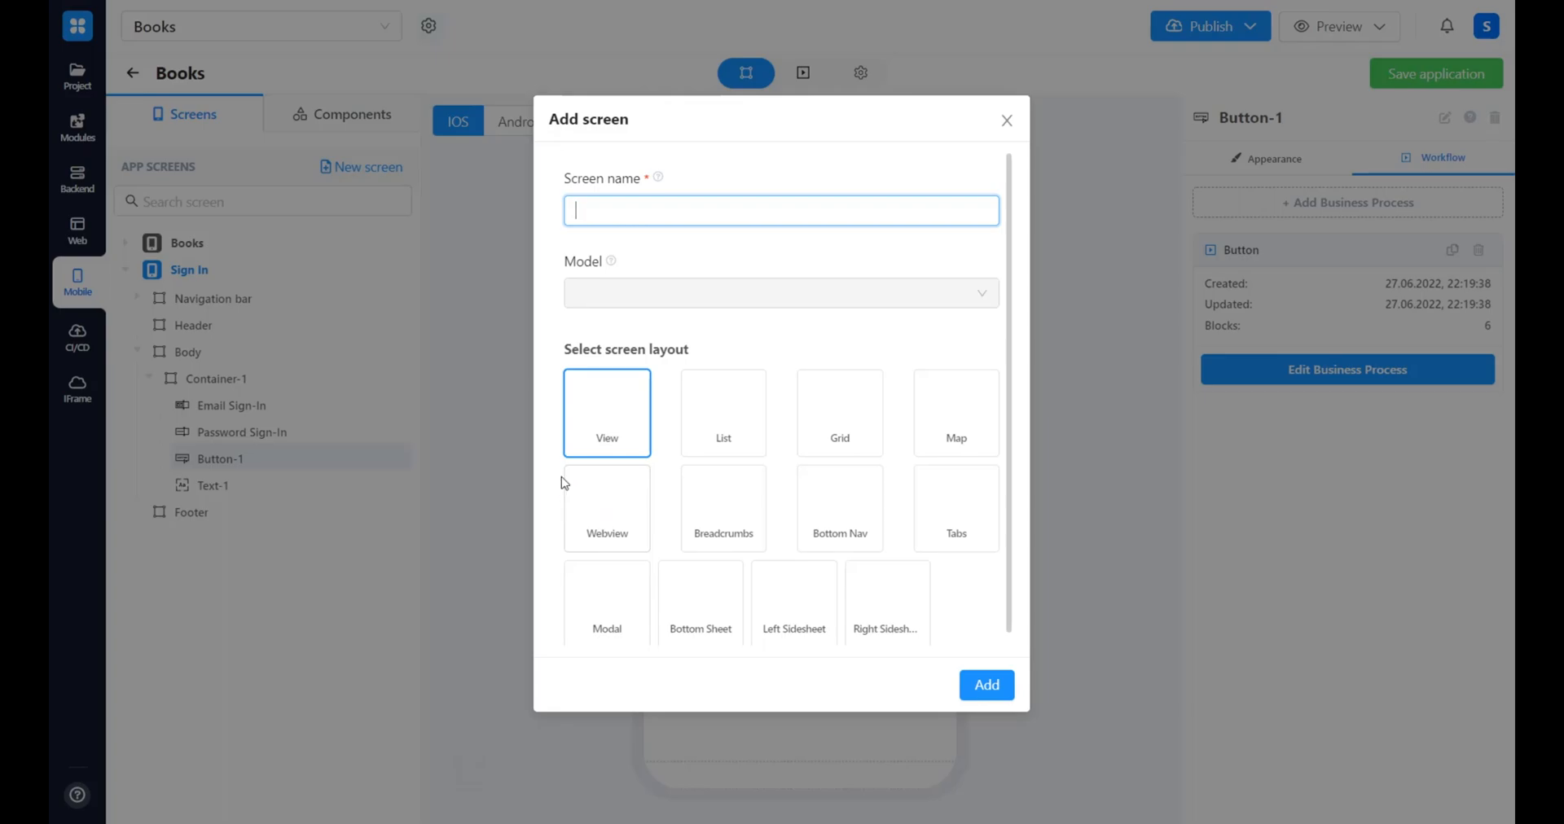
{"action": "type", "text": "Sign-"}
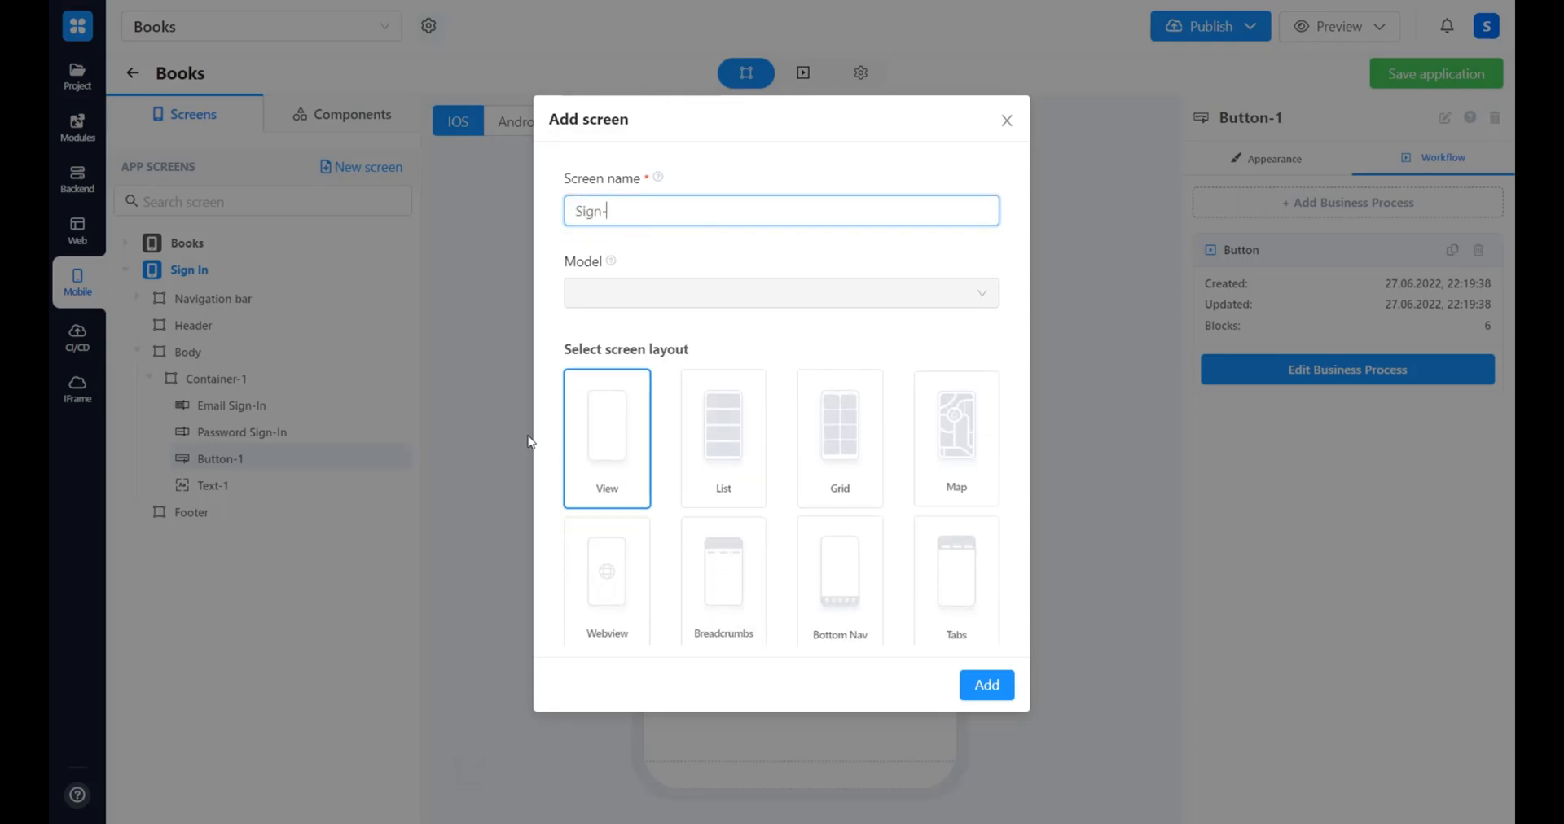
{"action": "type", "text": "Up"}
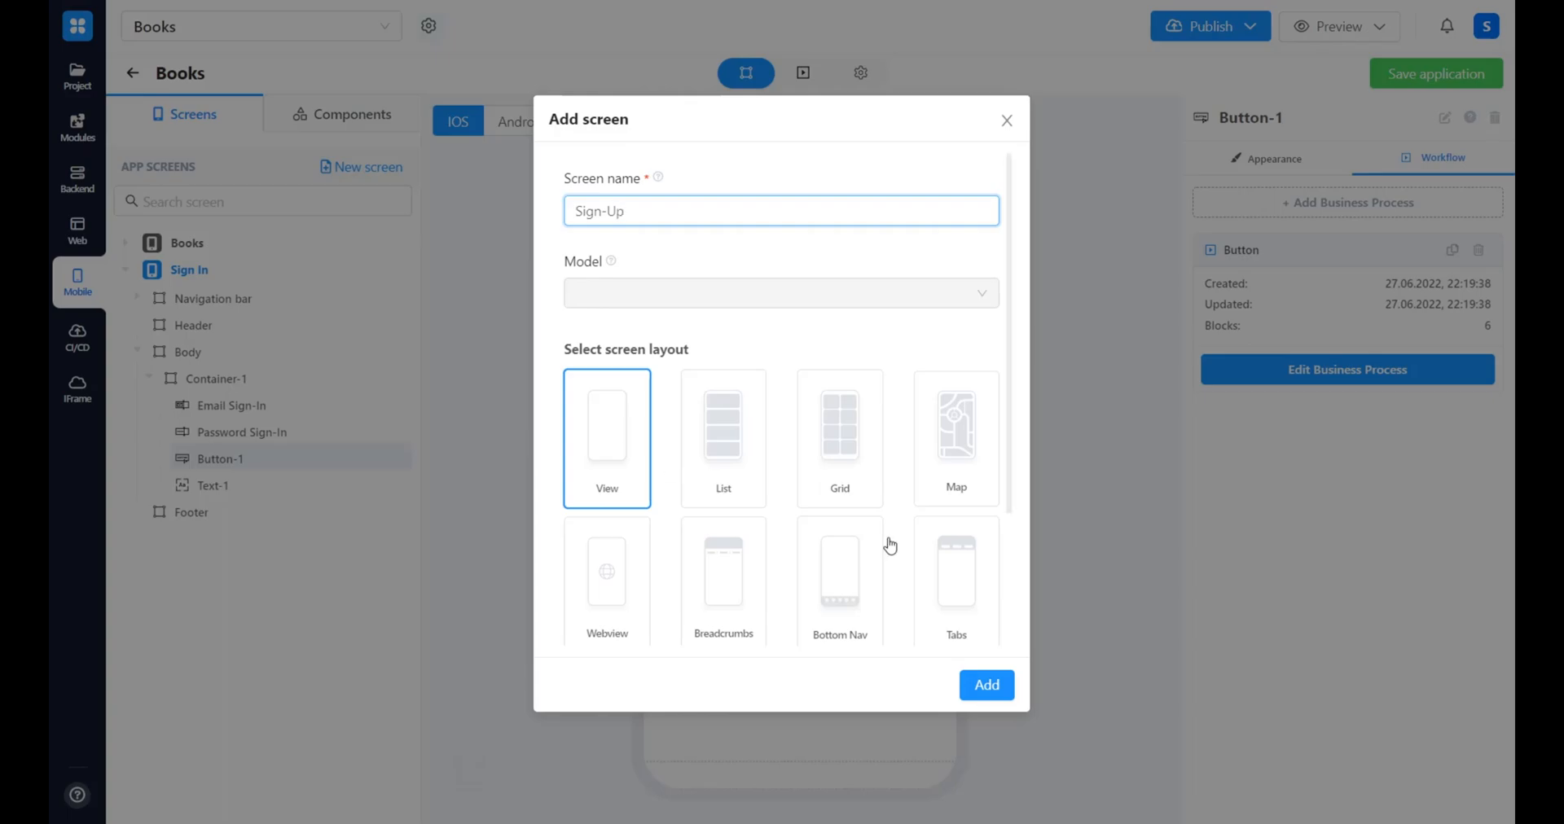
{"action": "left_click", "coordinate": [975, 689]}
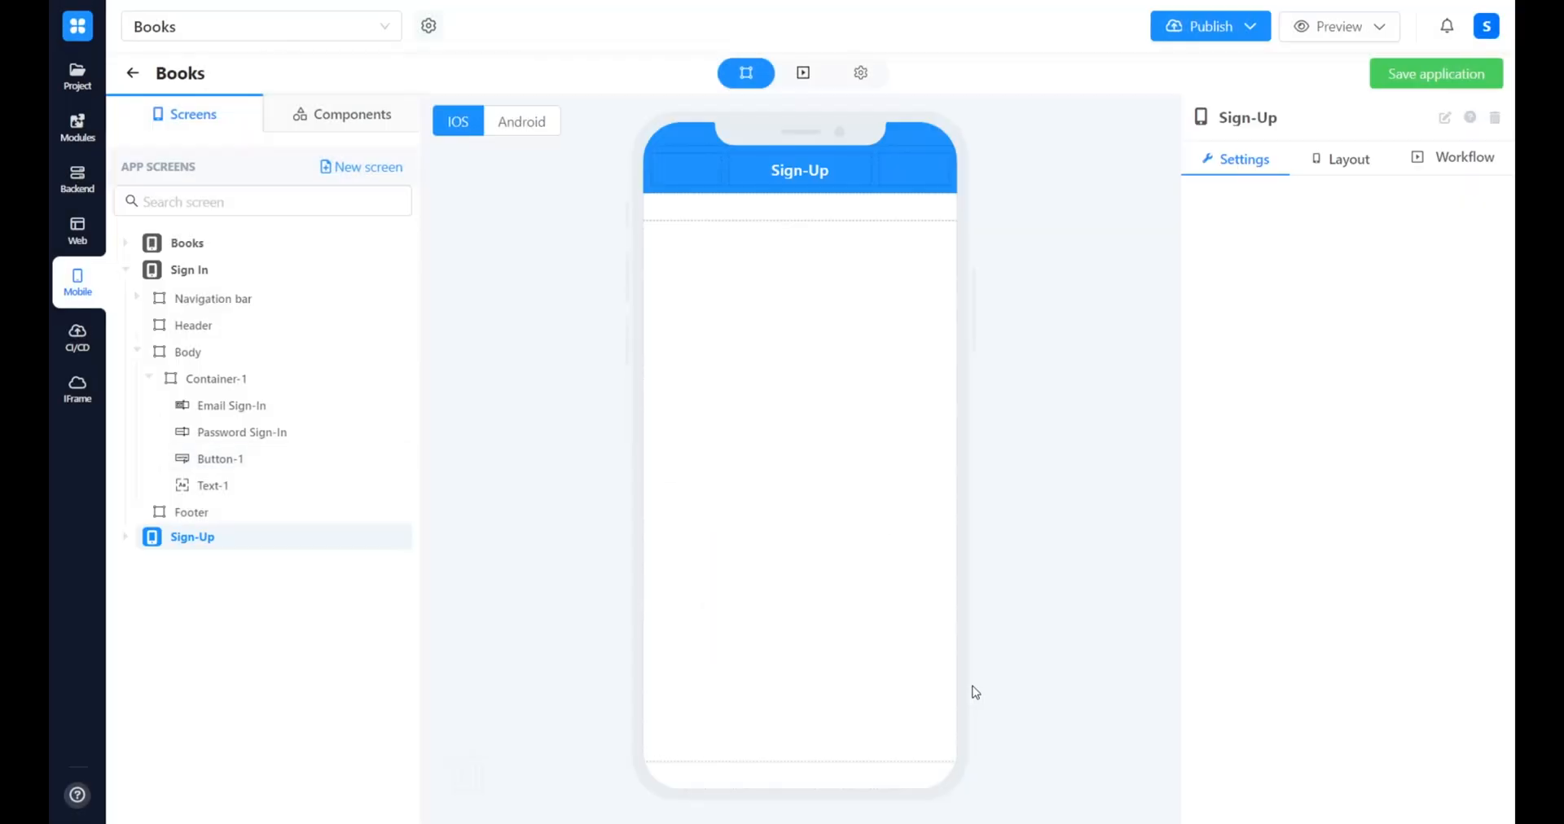
Place a Container component at the start of the Sign-Up screen's body
{"action": "left_click", "coordinate": [355, 119]}
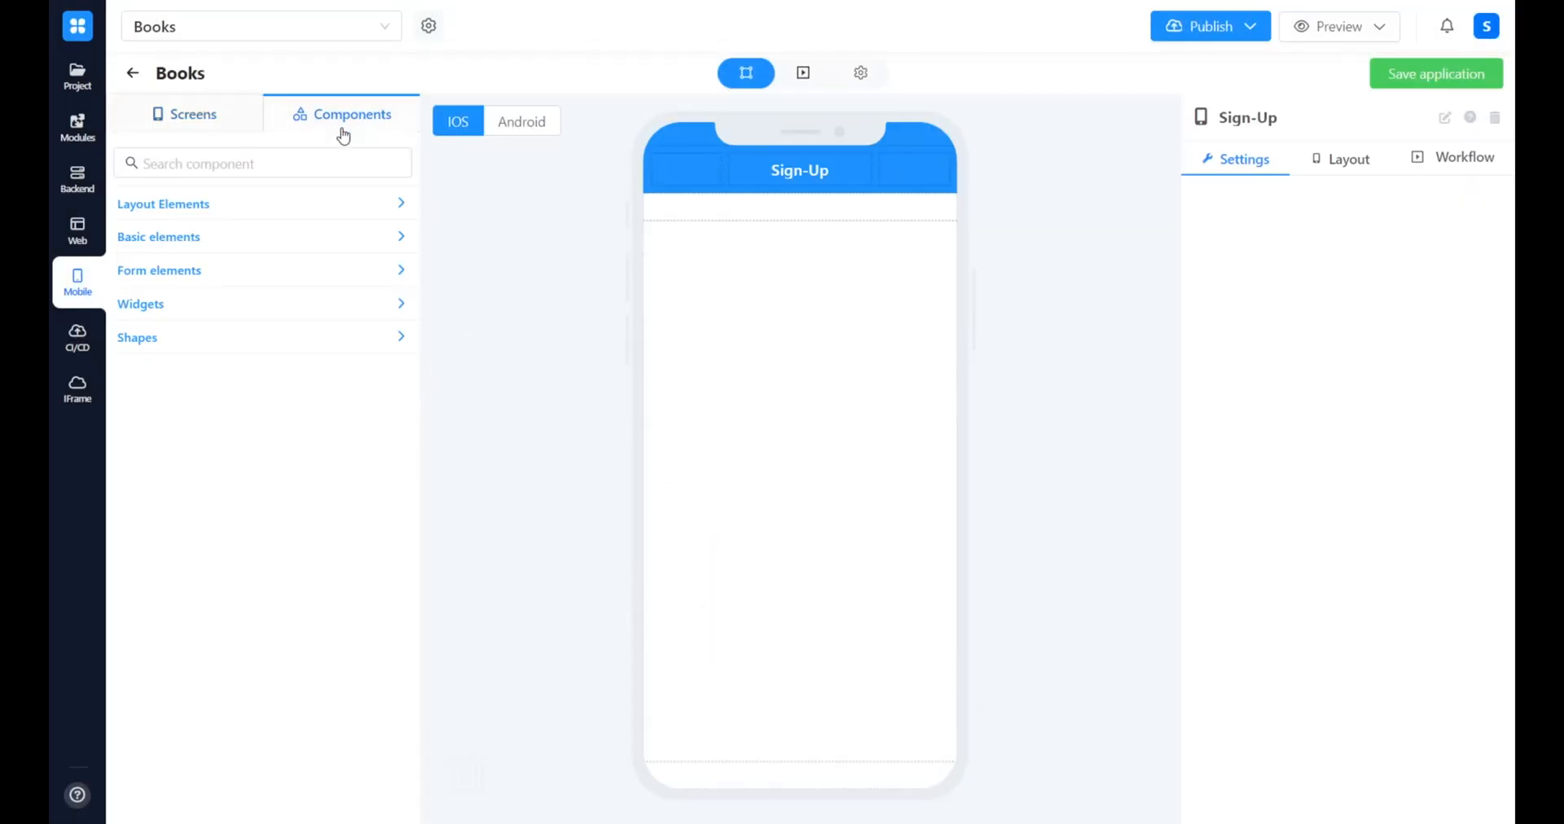
{"action": "left_click", "coordinate": [301, 171]}
{"action": "type", "text": "Containe"}
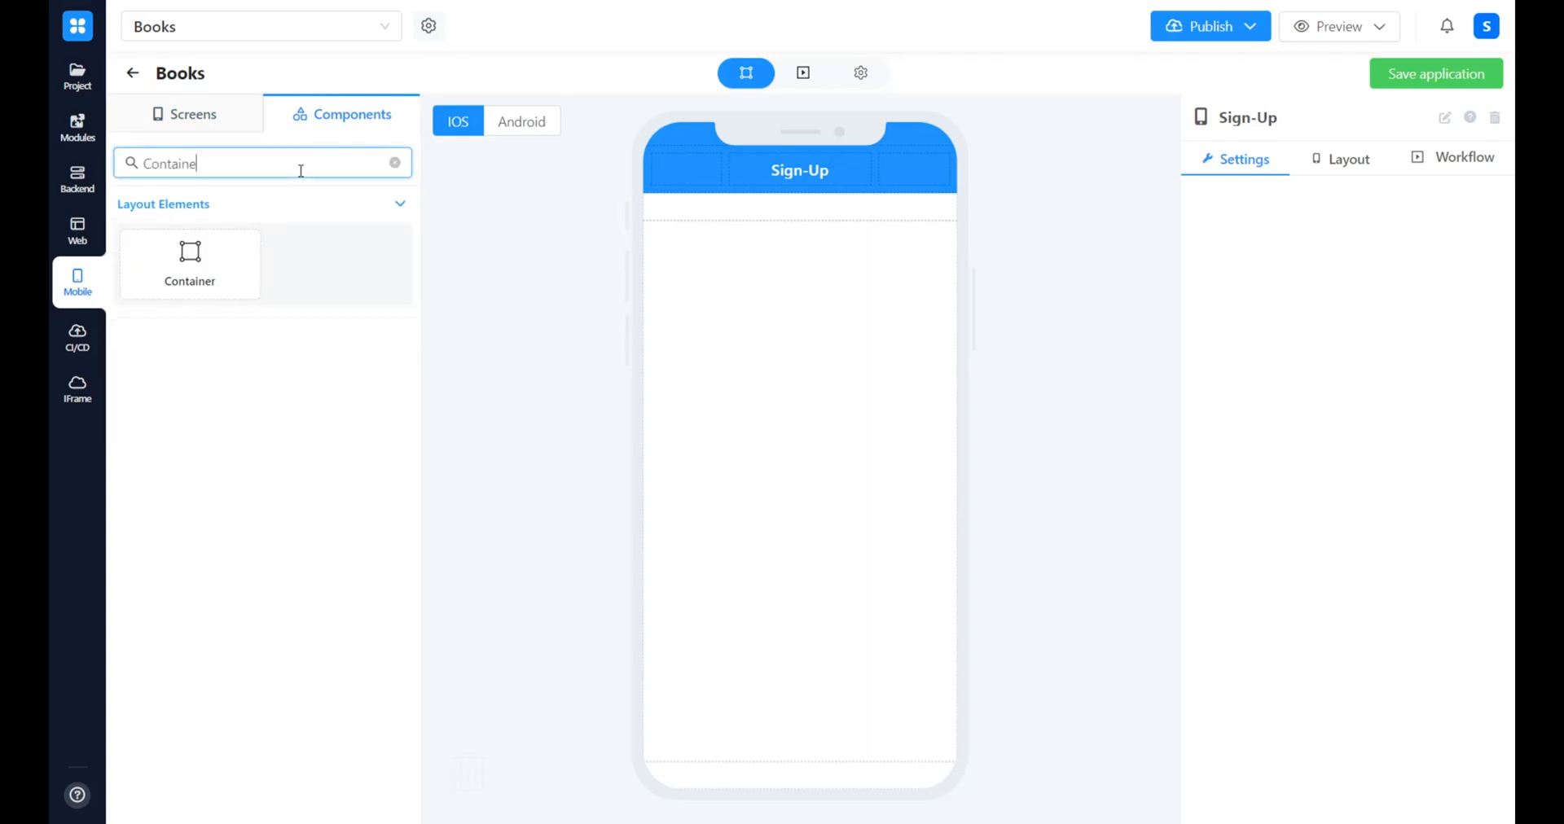
{"action": "left_click_drag", "start_coordinate": [216, 245], "coordinate": [775, 258]}
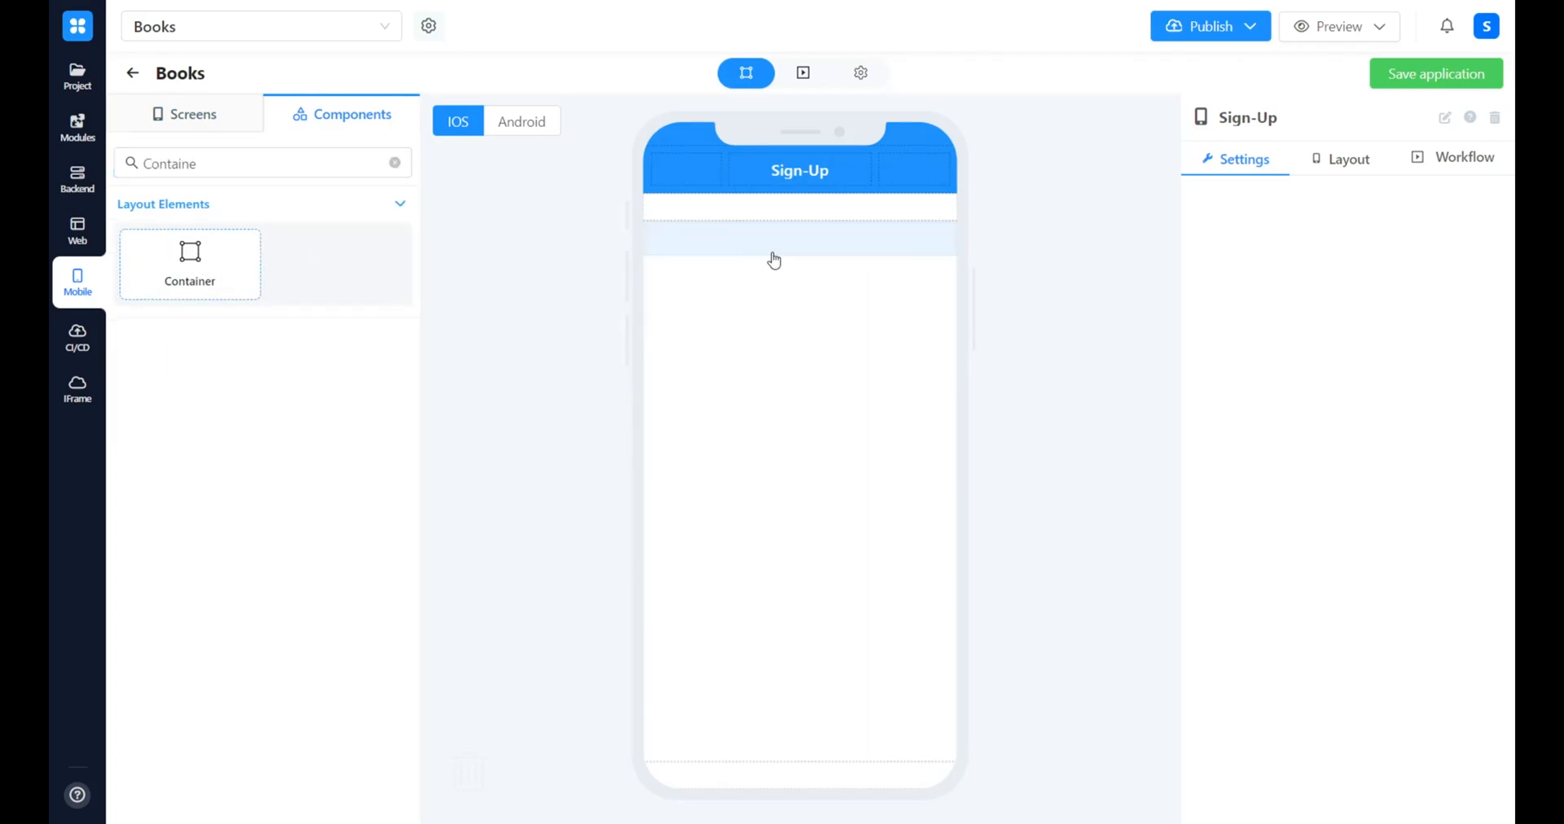
Set the container's horizontal alignment to Center and place an Email field inside it
{"action": "left_click", "coordinate": [395, 165]}
{"action": "type", "text": "Email"}
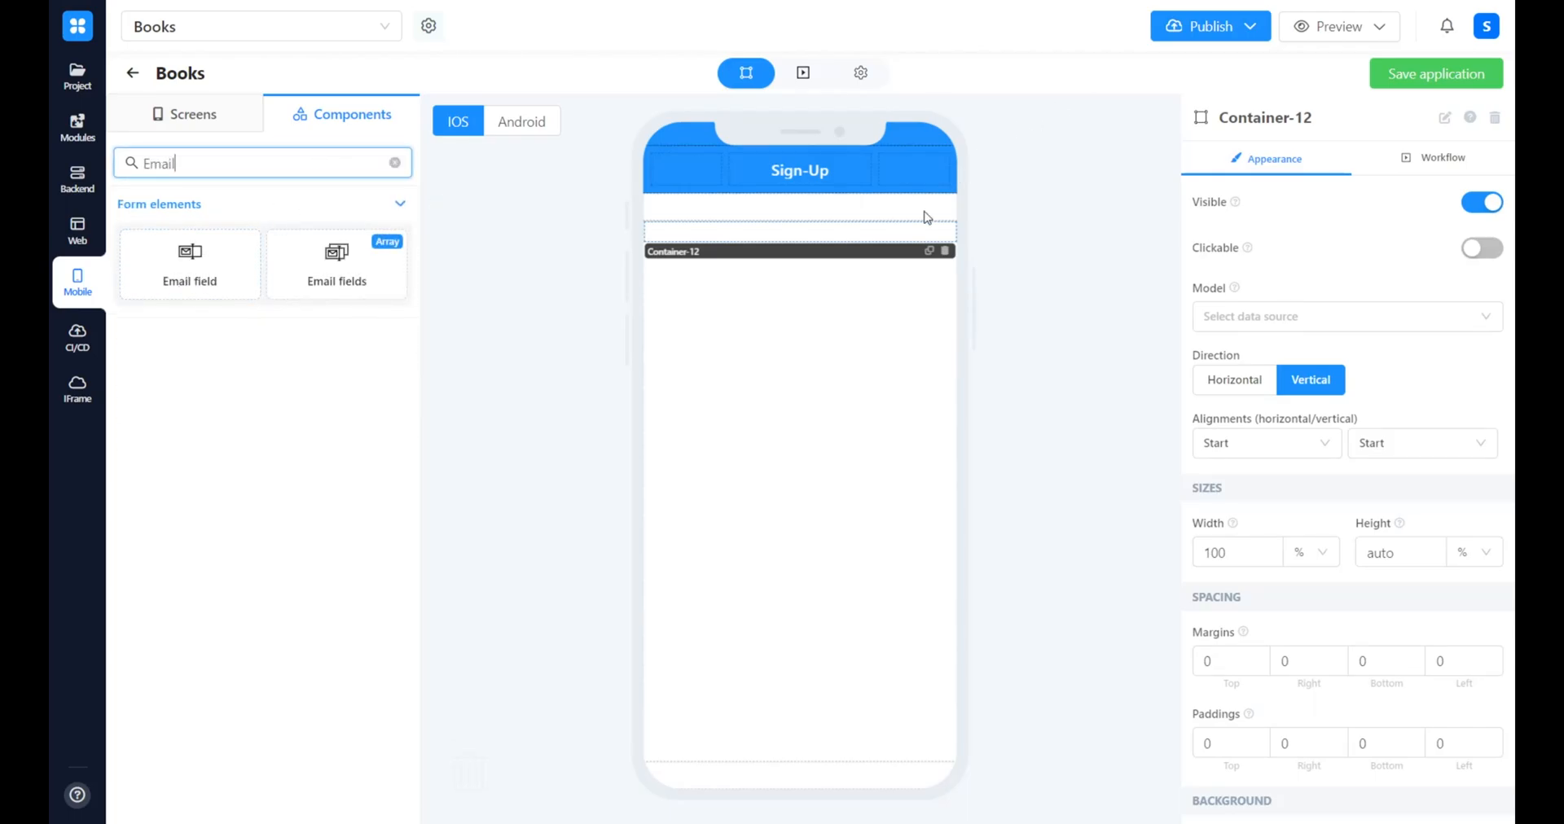
{"action": "left_click", "coordinate": [897, 243]}
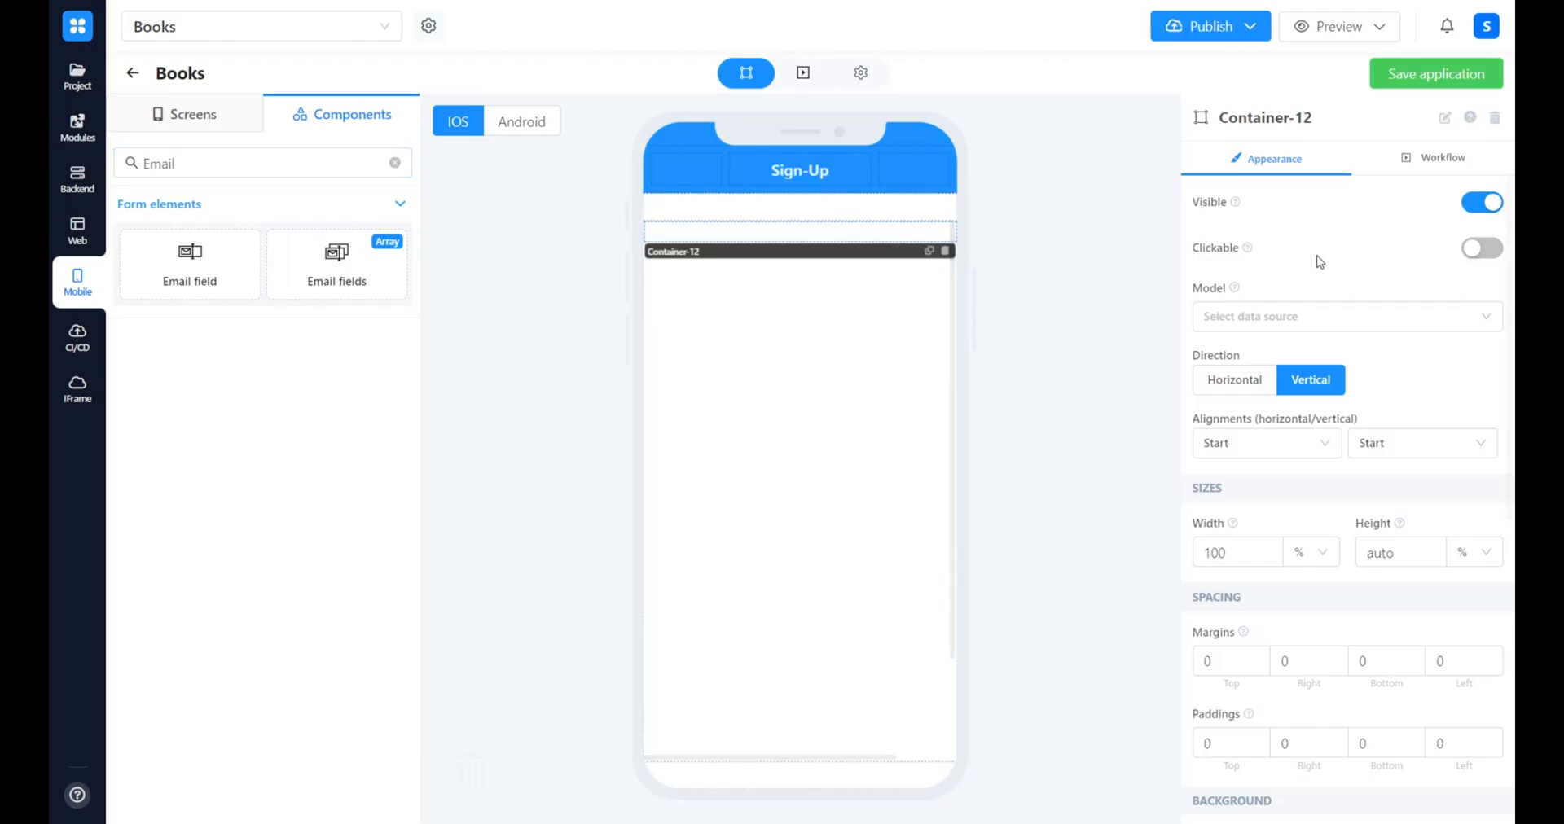
{"action": "left_click", "coordinate": [1257, 448]}
{"action": "left_click", "coordinate": [1257, 450]}
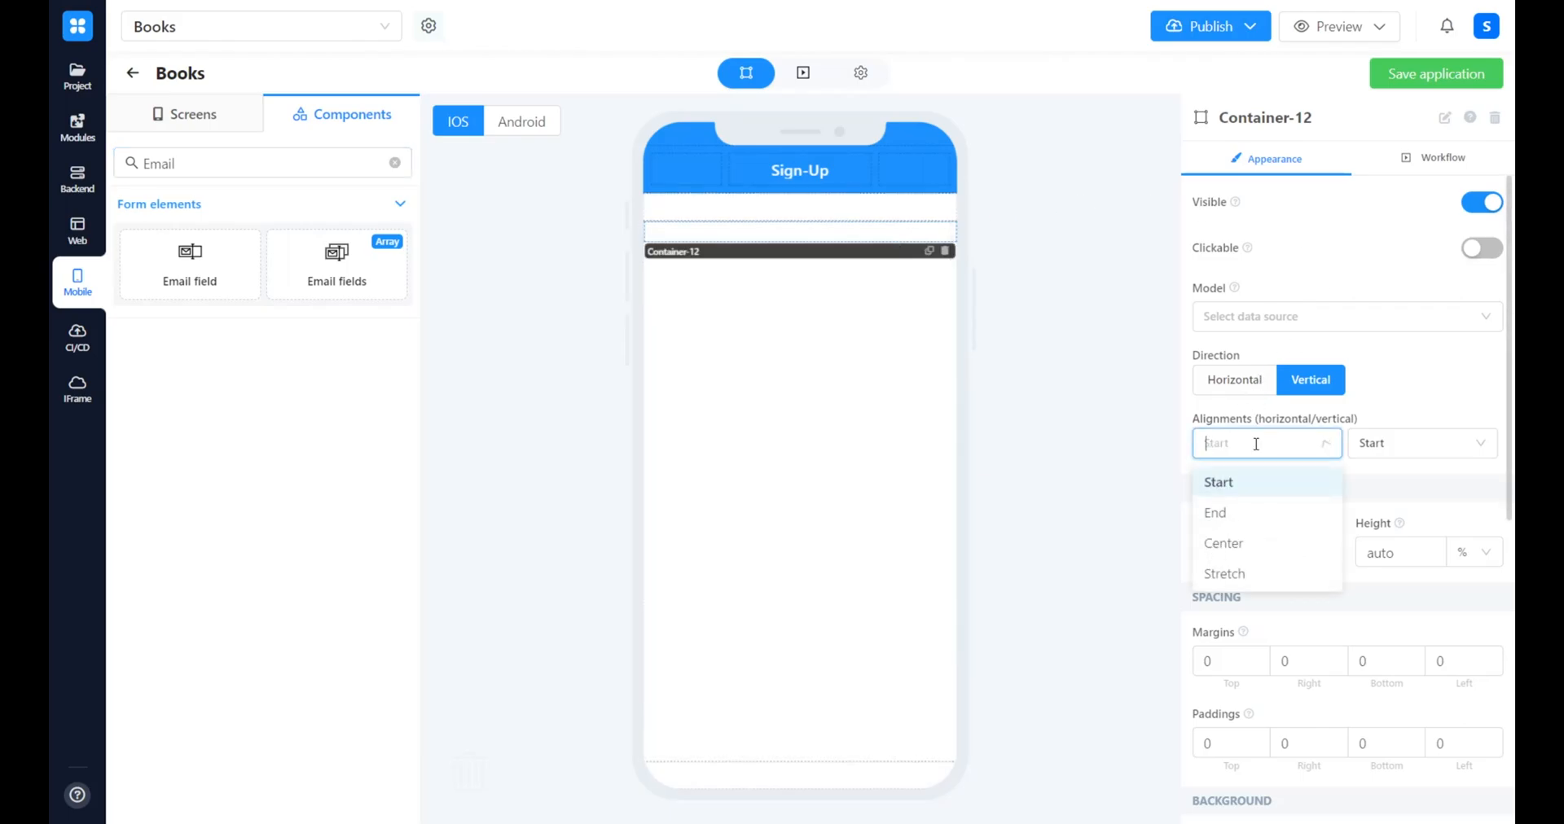
{"action": "left_click", "coordinate": [1230, 543]}
{"action": "left_click_drag", "start_coordinate": [220, 285], "coordinate": [714, 259]}
Add two Pass fields to the container, one below the other under the Email field
{"action": "left_click", "coordinate": [395, 162]}
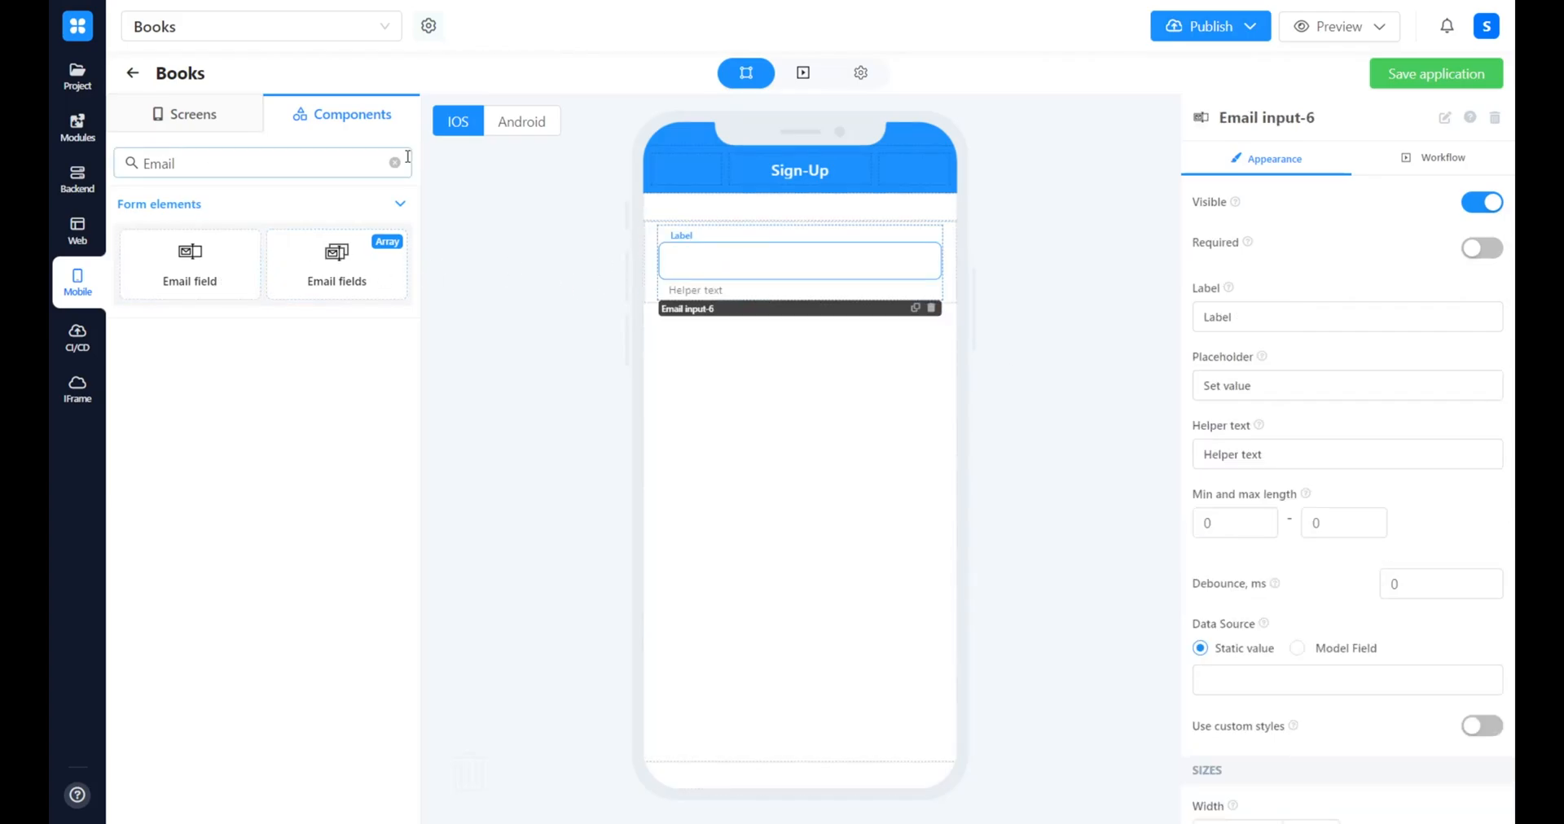
{"action": "type", "text": "pass"}
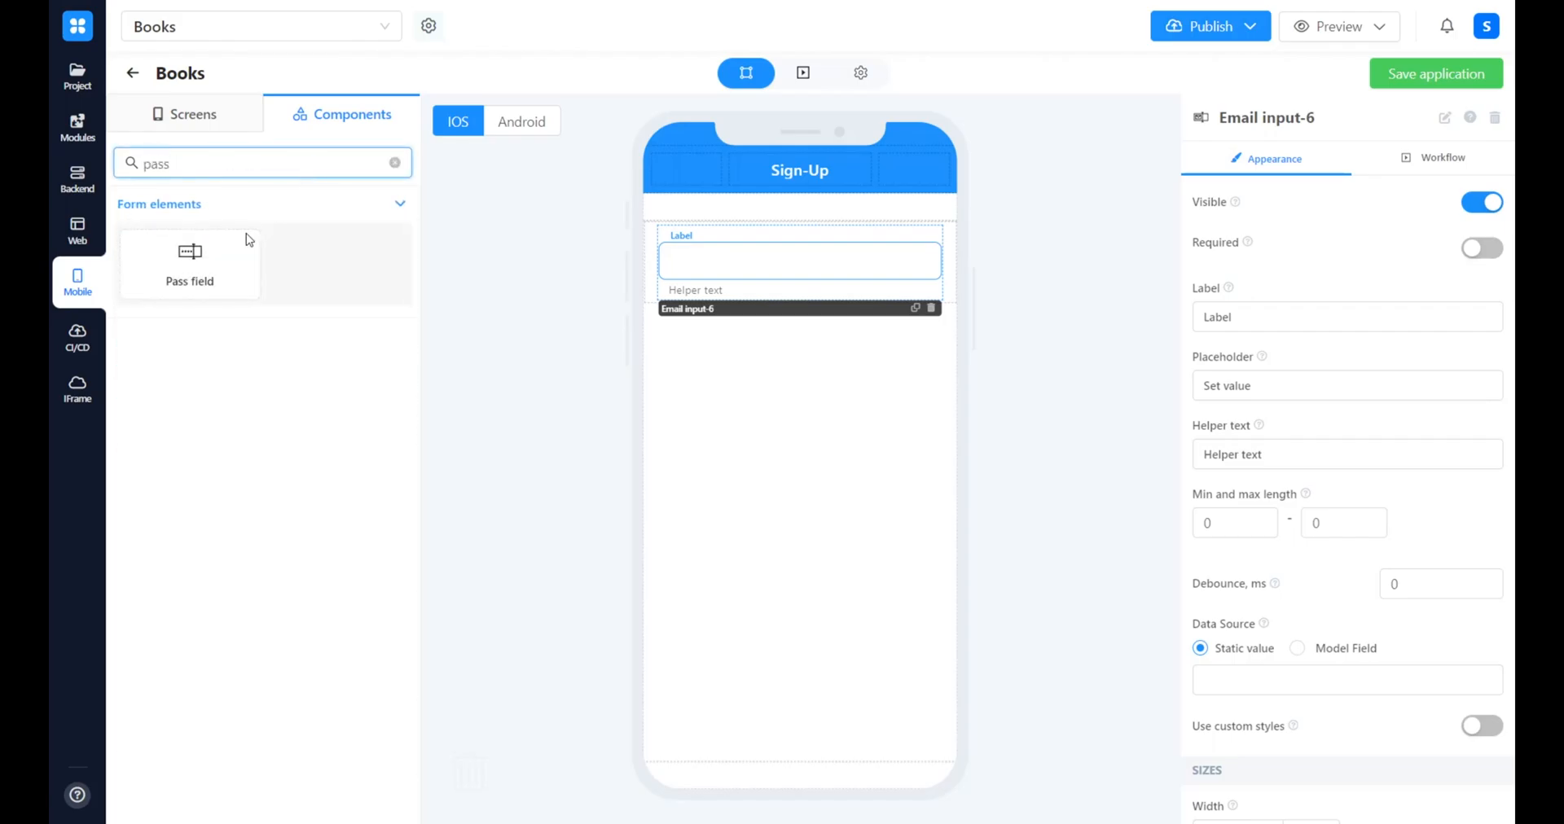
{"action": "left_click_drag", "start_coordinate": [249, 238], "coordinate": [796, 291]}
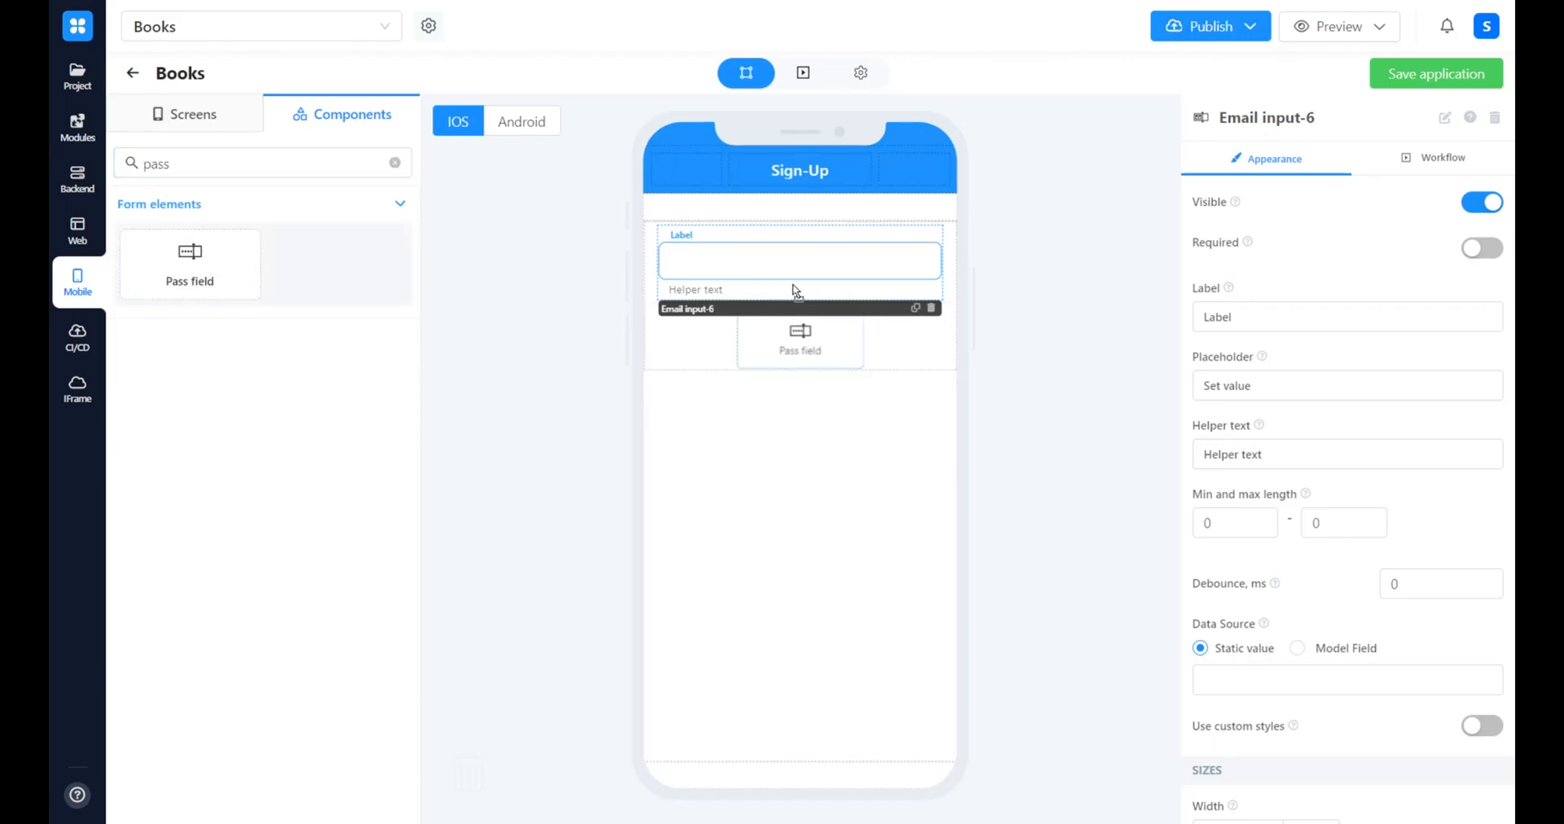
{"action": "left_click_drag", "start_coordinate": [743, 332], "coordinate": [743, 334]}
{"action": "left_click_drag", "start_coordinate": [203, 279], "coordinate": [797, 414]}
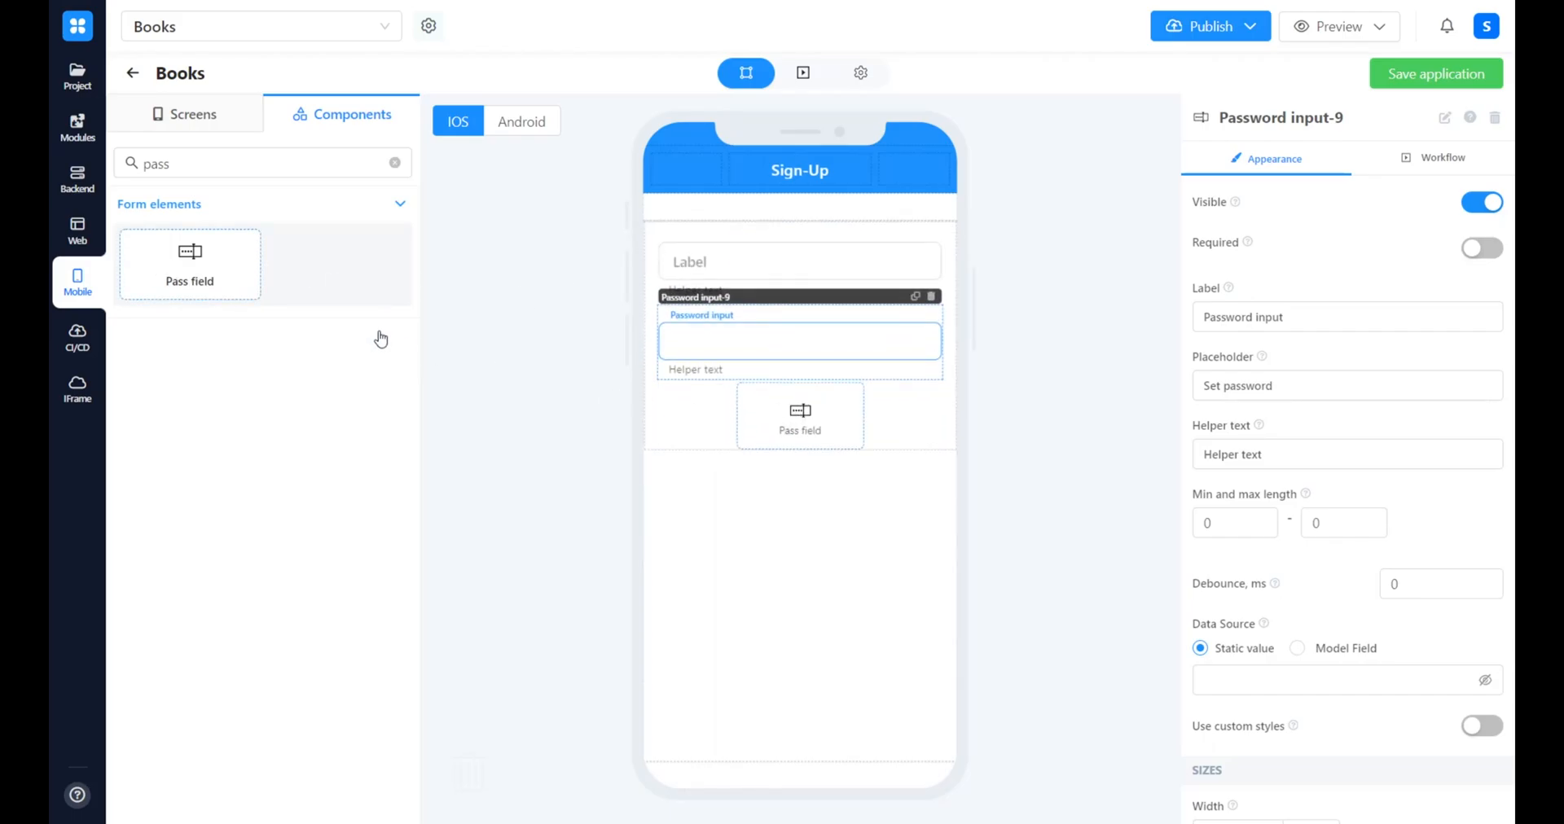
{"action": "left_click_drag", "start_coordinate": [389, 343], "coordinate": [304, 217]}
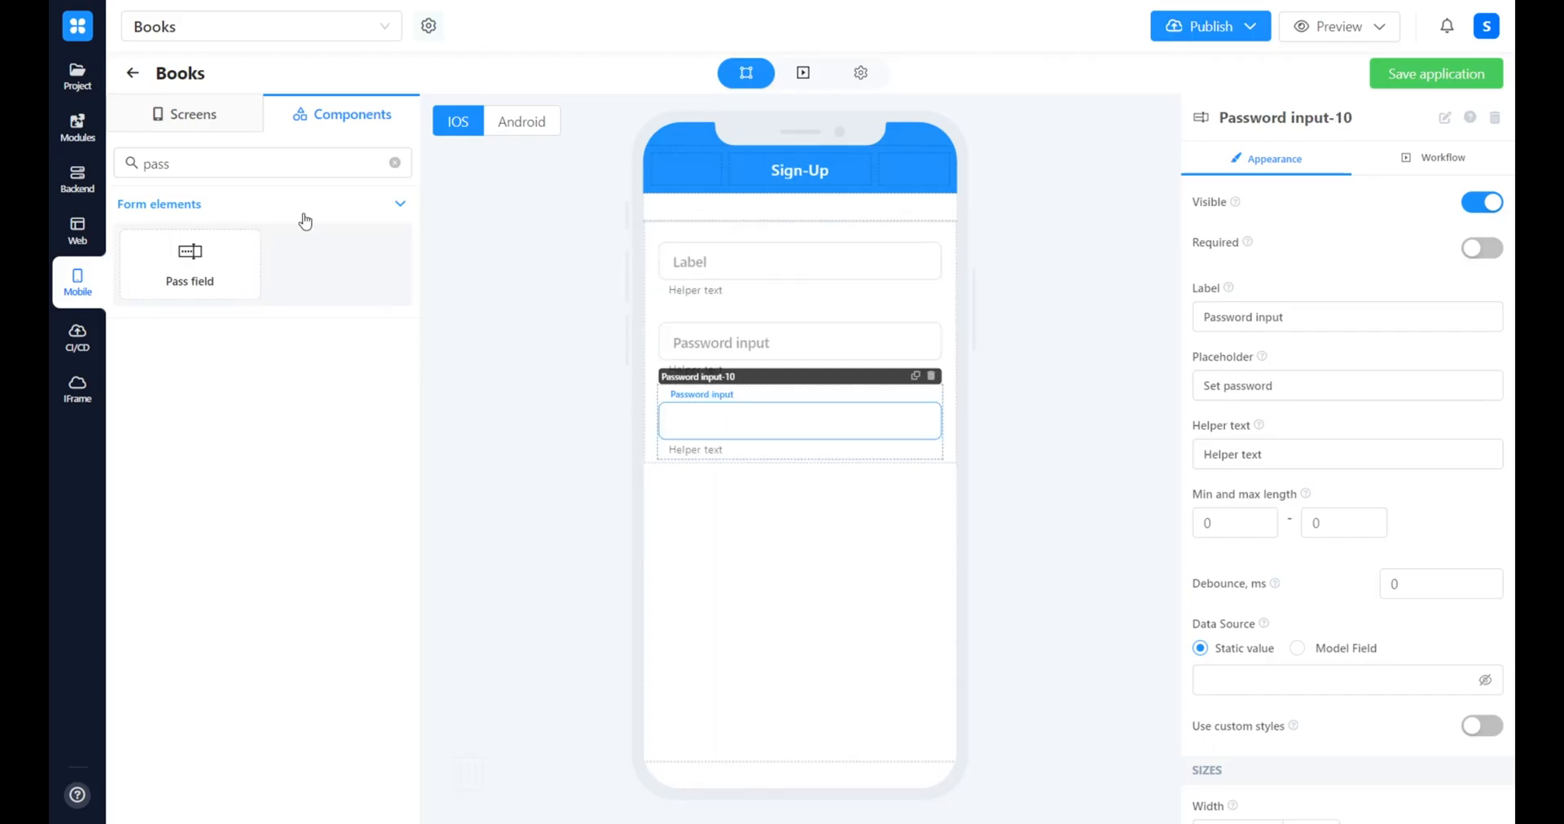
Add a Button component to the container below the two password fields
{"action": "left_click", "coordinate": [395, 162]}
{"action": "left_click", "coordinate": [219, 164]}
{"action": "type", "text": "but"}
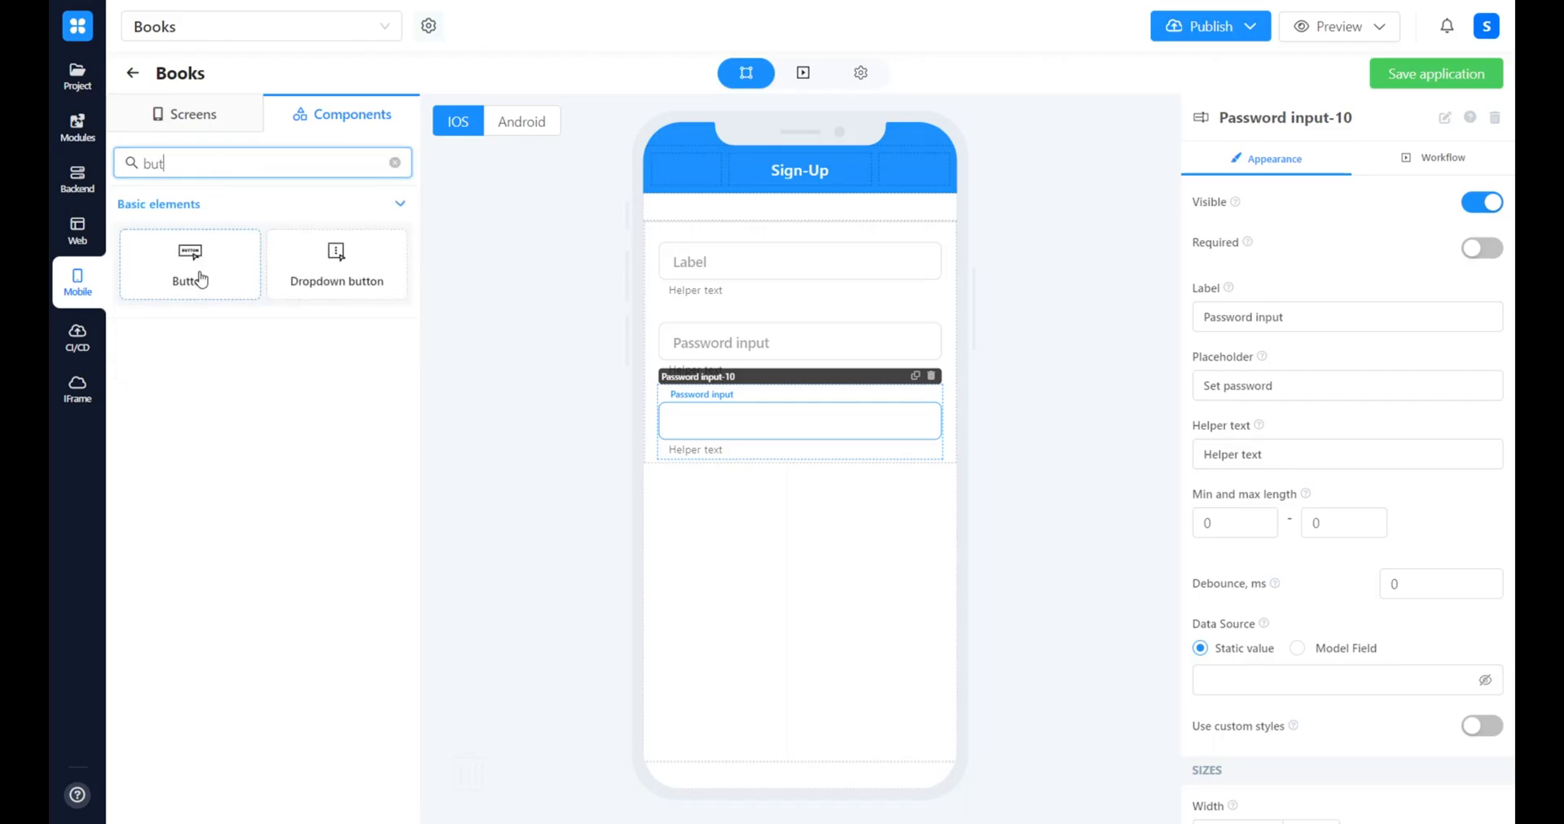
{"action": "left_click_drag", "start_coordinate": [196, 276], "coordinate": [807, 483]}
Rename the email input as Email Sign-Up, label it "Email" and clear its placeholder and helper text
{"action": "left_click_drag", "start_coordinate": [984, 444], "coordinate": [741, 347]}
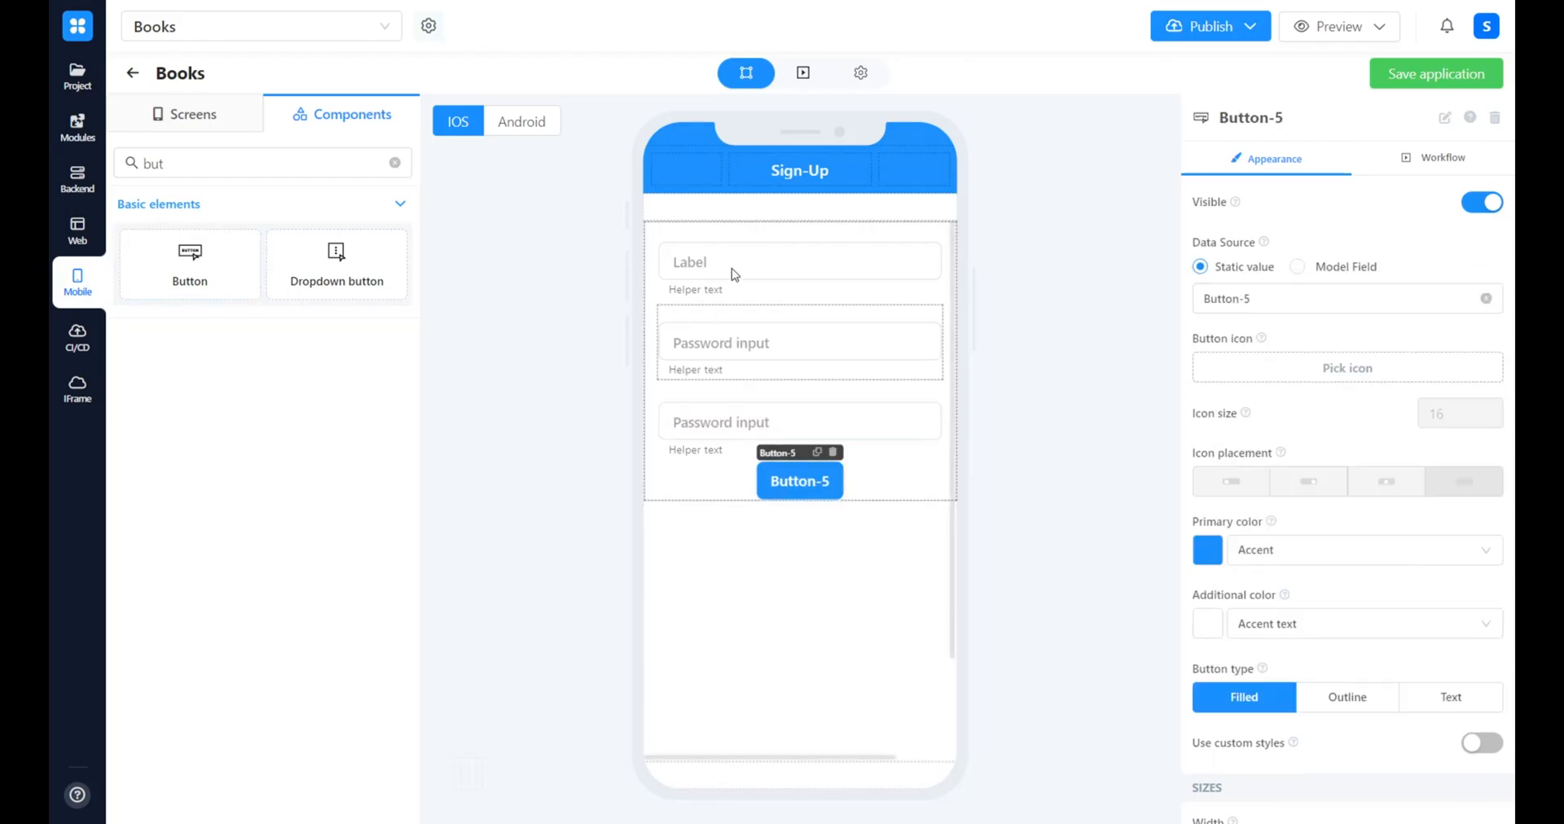
{"action": "left_click", "coordinate": [1435, 119]}
{"action": "type", "text": "Sign-Up"}
{"action": "key", "text": "Return"}
{"action": "left_click", "coordinate": [814, 348]}
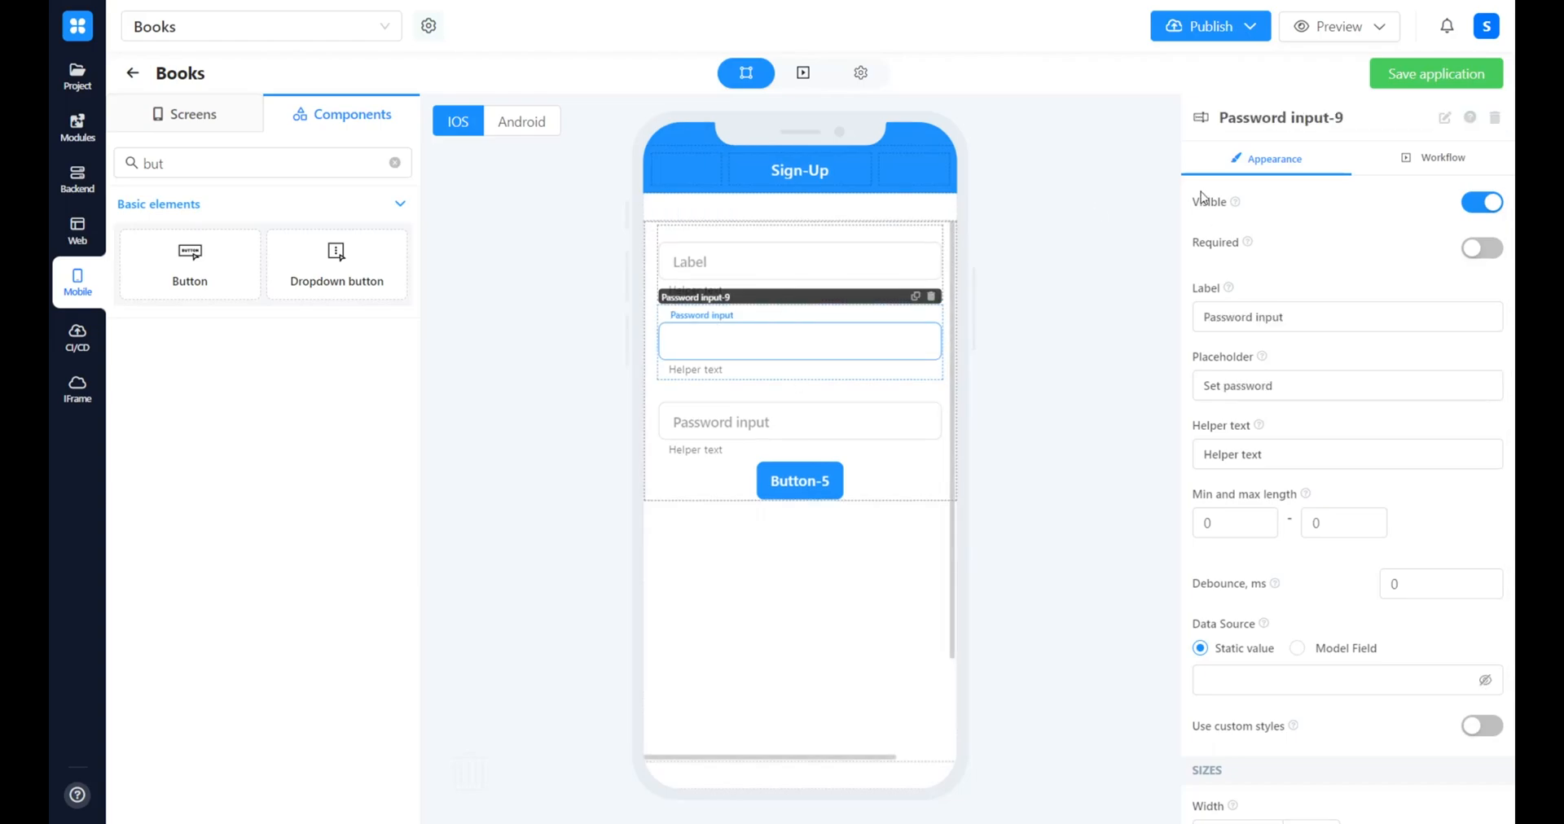
{"action": "double_click", "coordinate": [1313, 310]}
{"action": "type", "text": "Email"}
{"action": "key", "text": "Tab"}
{"action": "key", "text": "BackSpace"}
{"action": "key", "text": "Tab"}
{"action": "key", "text": "BackSpace"}
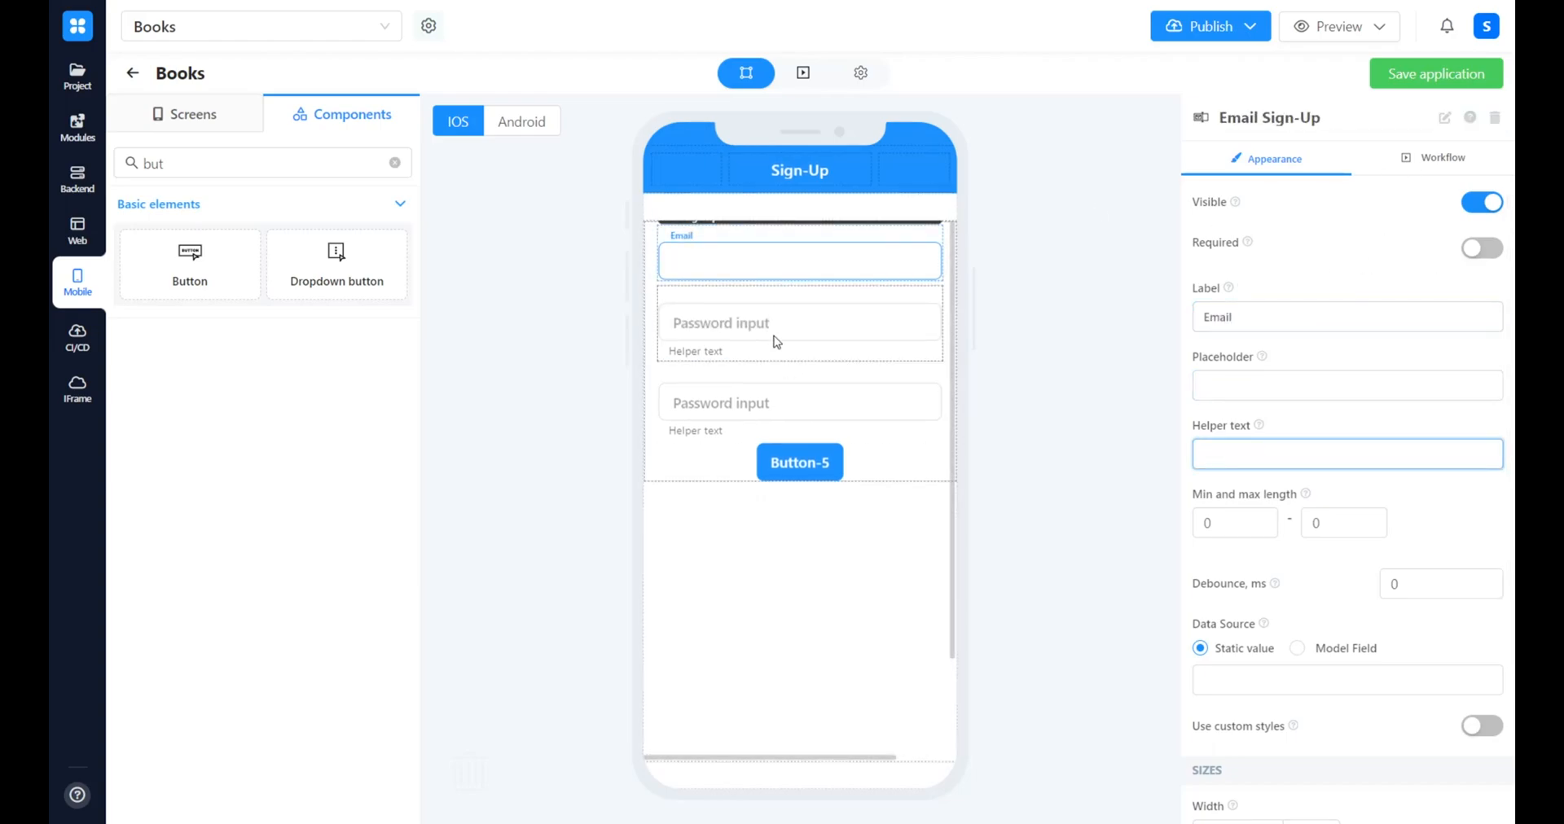
Label the first password input "Password", clear its placeholder and helper text, and rename it Password SignUp1
{"action": "left_click", "coordinate": [777, 348]}
{"action": "triple_click", "coordinate": [1271, 317]}
{"action": "type", "text": "Password"}
{"action": "key", "text": "Tab"}
{"action": "key", "text": "BackSpace"}
{"action": "key", "text": "Tab"}
Label the second password input "Password", clear its placeholder and helper text, and rename it Password SignUp2
{"action": "key", "text": "BackSpace"}
{"action": "left_click", "coordinate": [1444, 117]}
{"action": "type", "text": "Sign-Up"}
{"action": "key", "text": "Return"}
{"action": "left_click", "coordinate": [800, 382]}
{"action": "key", "text": "Tab"}
{"action": "key", "text": "BackSpace"}
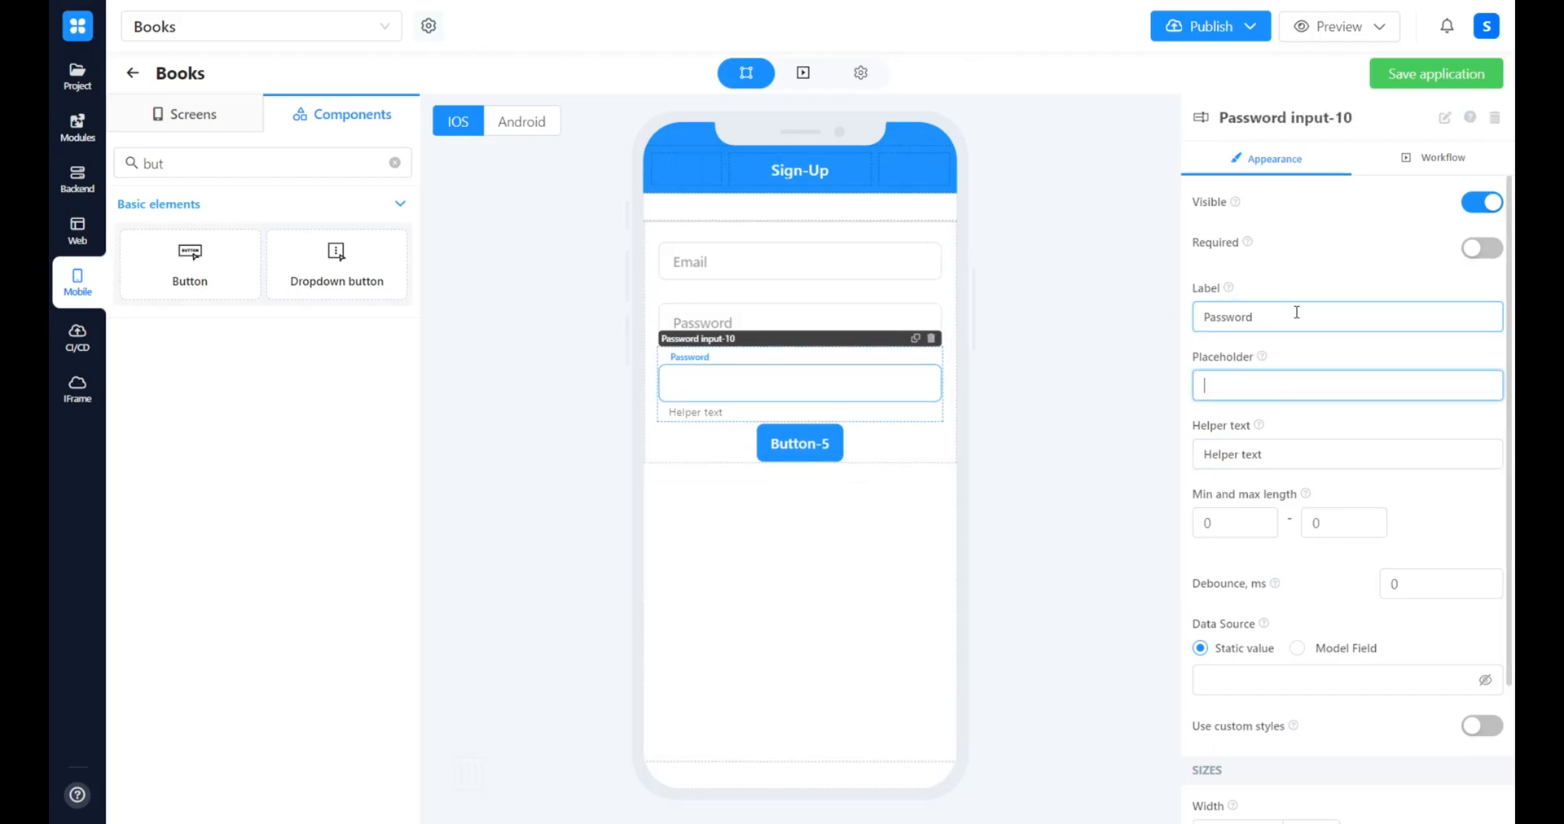
{"action": "key", "text": "Tab"}
{"action": "key", "text": "BackSpace"}
{"action": "left_click", "coordinate": [1444, 118]}
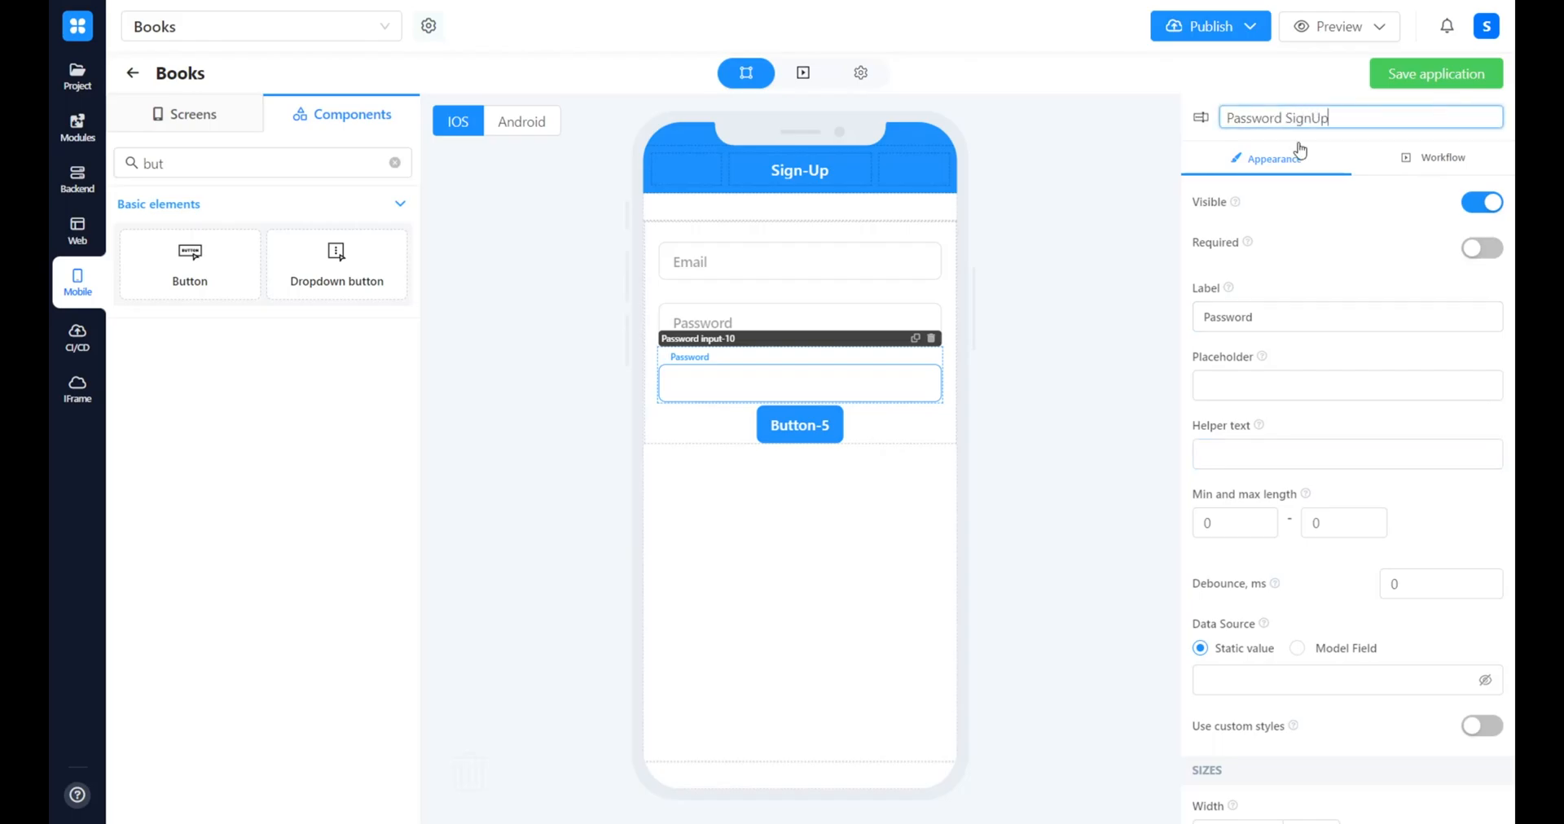
{"action": "key", "text": "Return"}
Rename the button as Button SignUp and set its static text to "SignUp"
{"action": "left_click", "coordinate": [800, 425]}
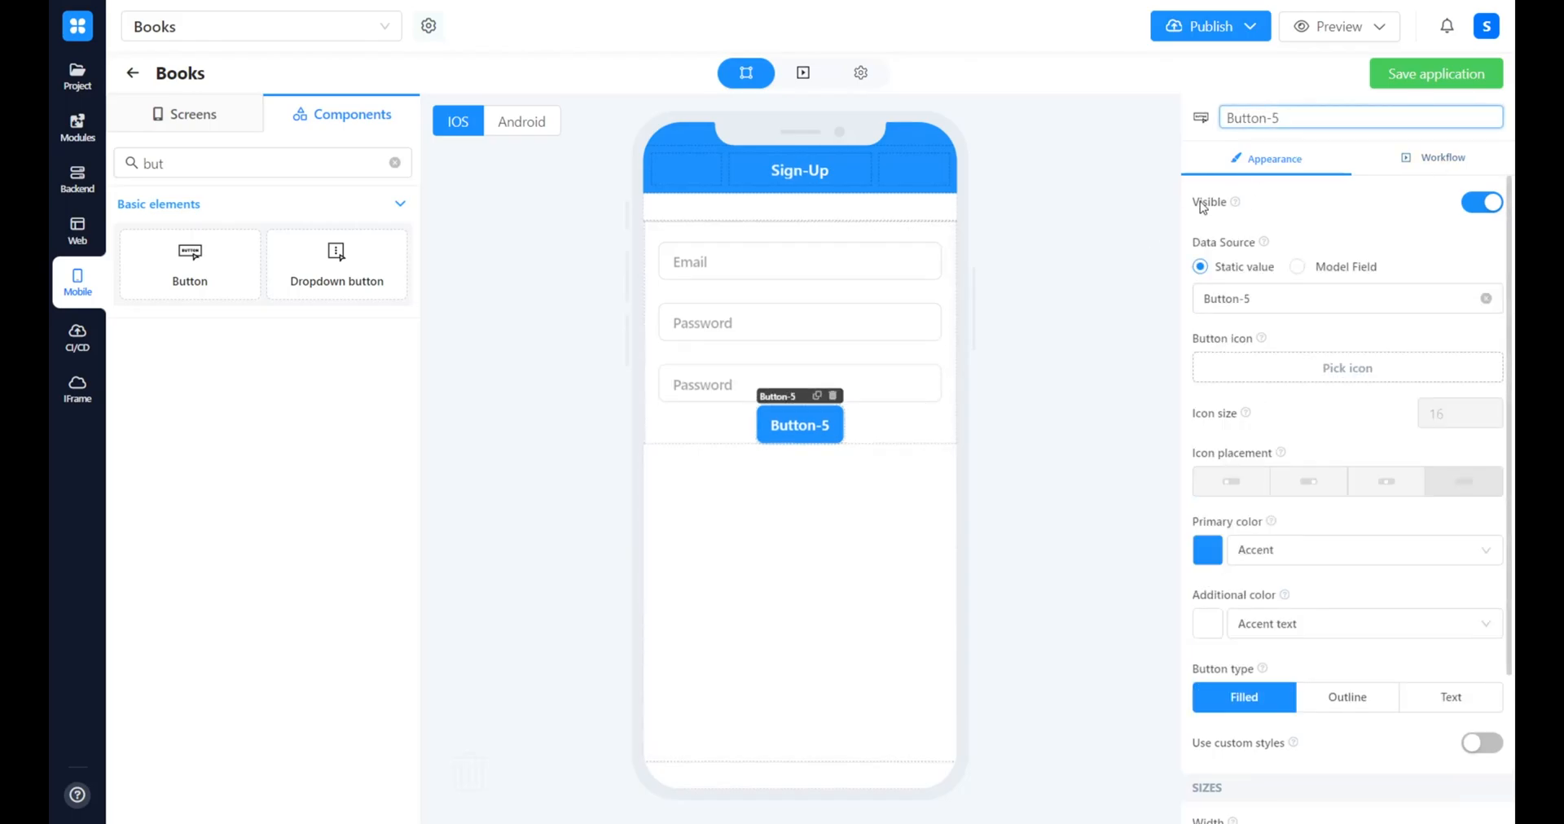
{"action": "type", "text": "gnUp"}
{"action": "key", "text": "Return"}
{"action": "triple_click", "coordinate": [1226, 298]}
{"action": "type", "text": "SignUp"}
{"action": "left_click", "coordinate": [1067, 322]}
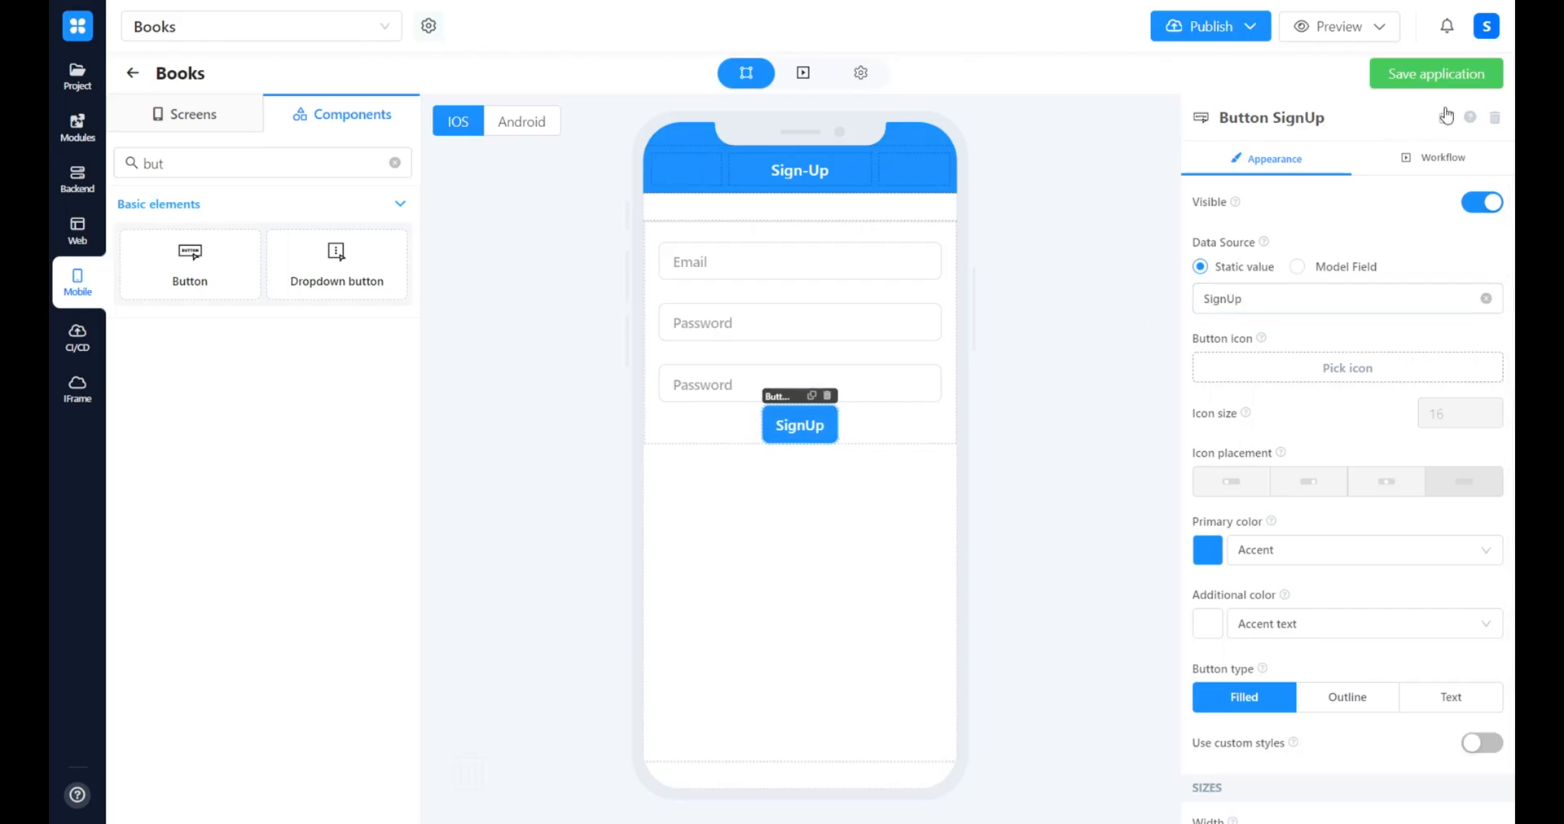
Add a business process to the SignUp button and place an InputEmail Get Properties block beside the Button onTap event
{"action": "left_click", "coordinate": [1419, 162]}
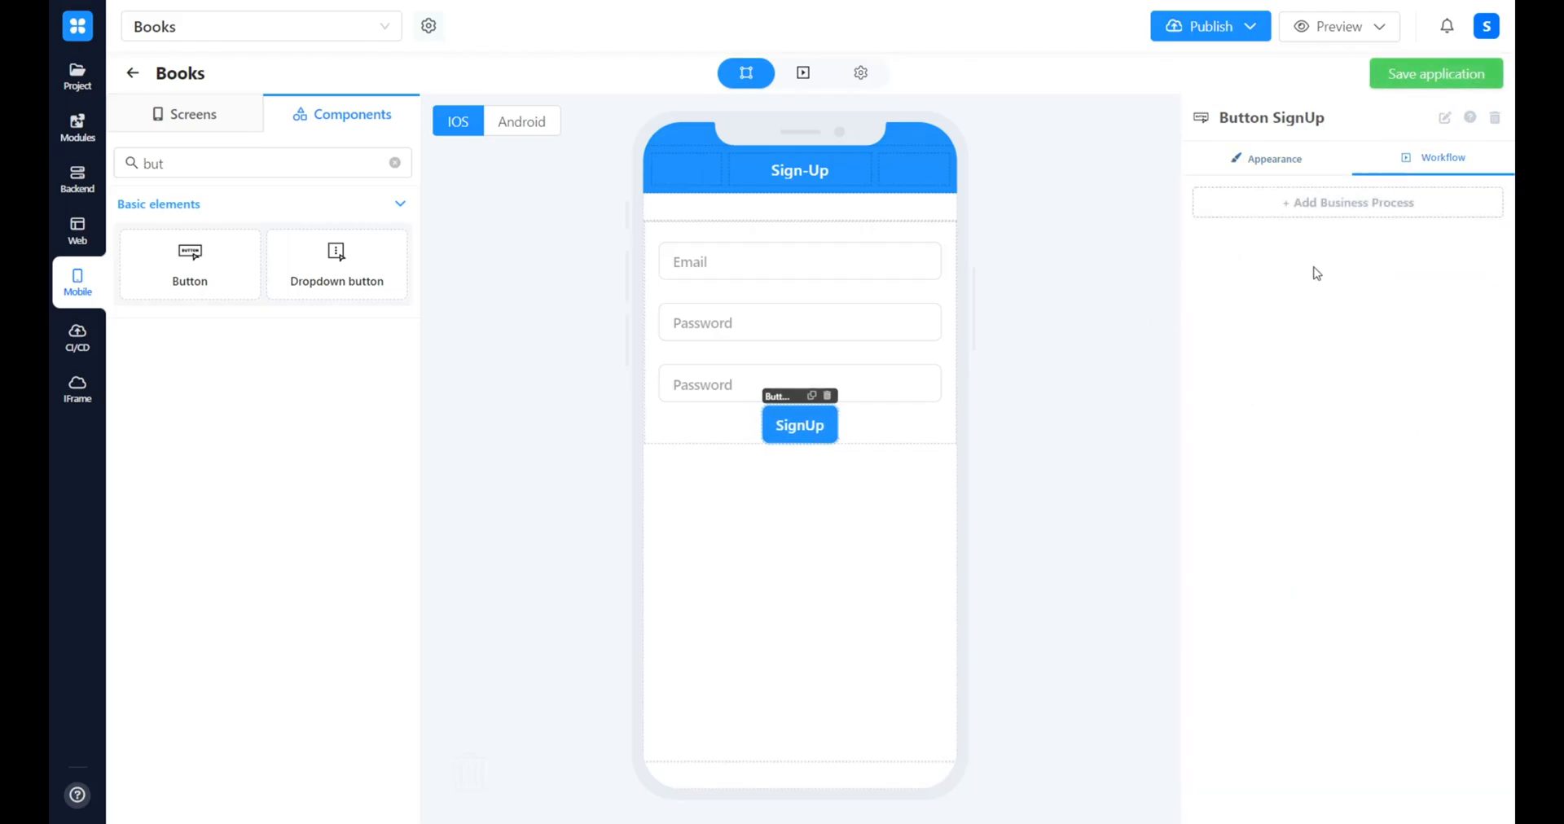
{"action": "left_click", "coordinate": [1379, 210]}
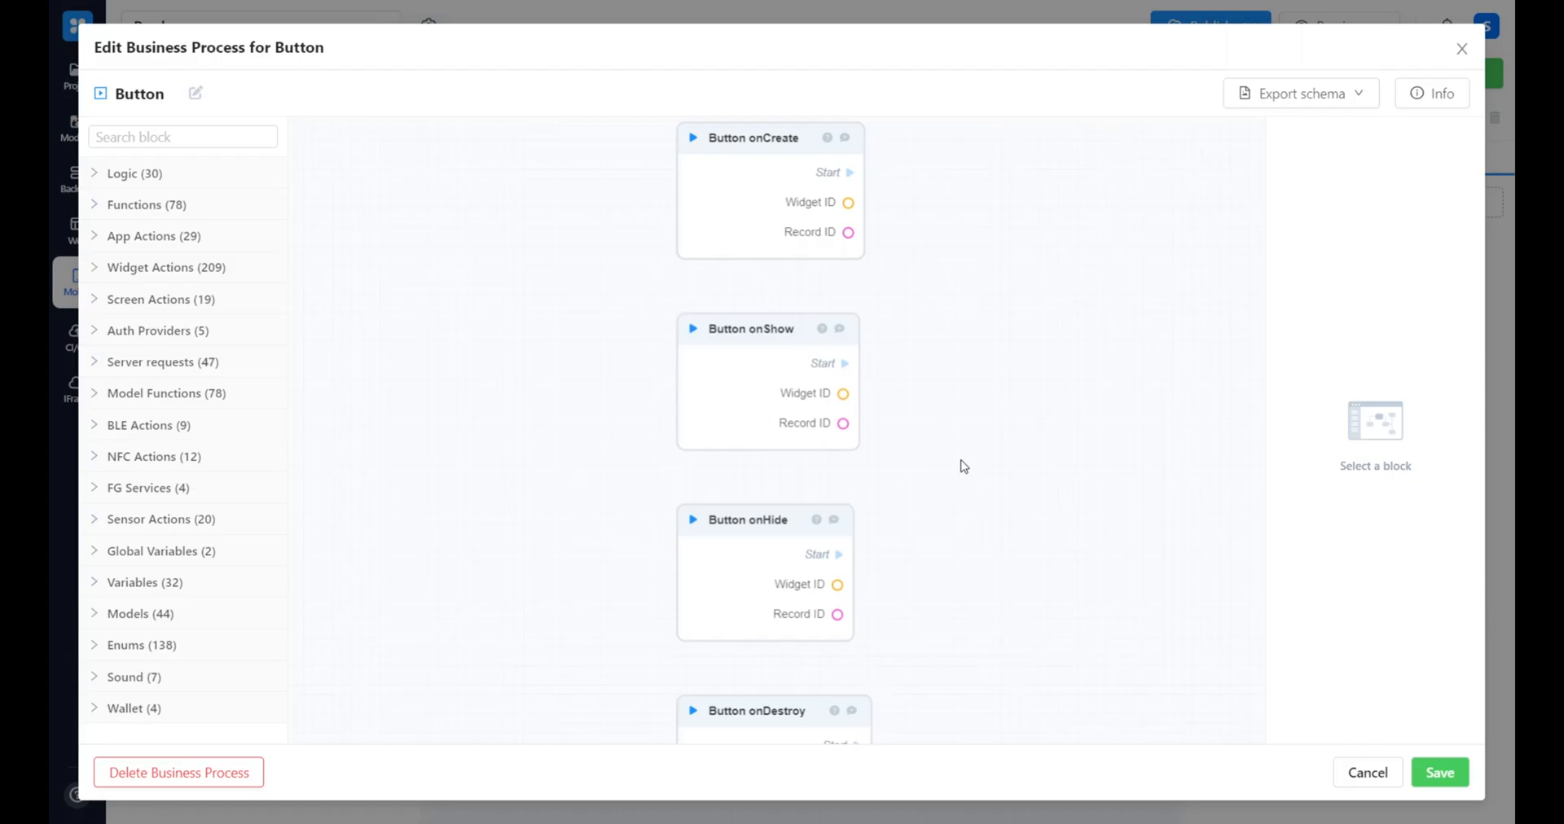
{"action": "scroll", "coordinate": [964, 466], "scroll_direction": "down", "scroll_amount": 6}
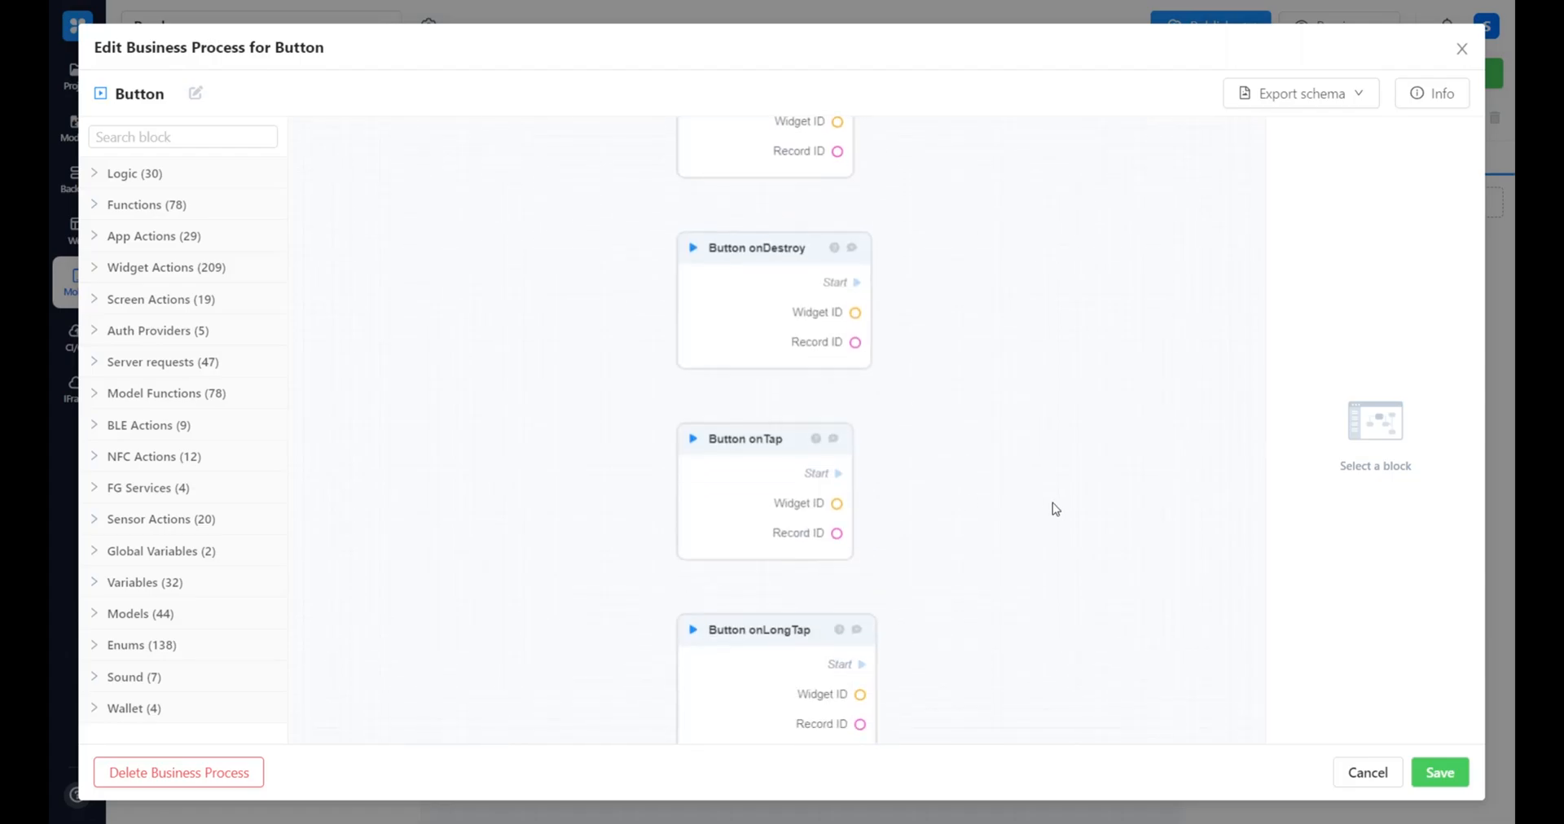
{"action": "left_click_drag", "start_coordinate": [1005, 491], "coordinate": [878, 448]}
{"action": "left_click", "coordinate": [184, 137]}
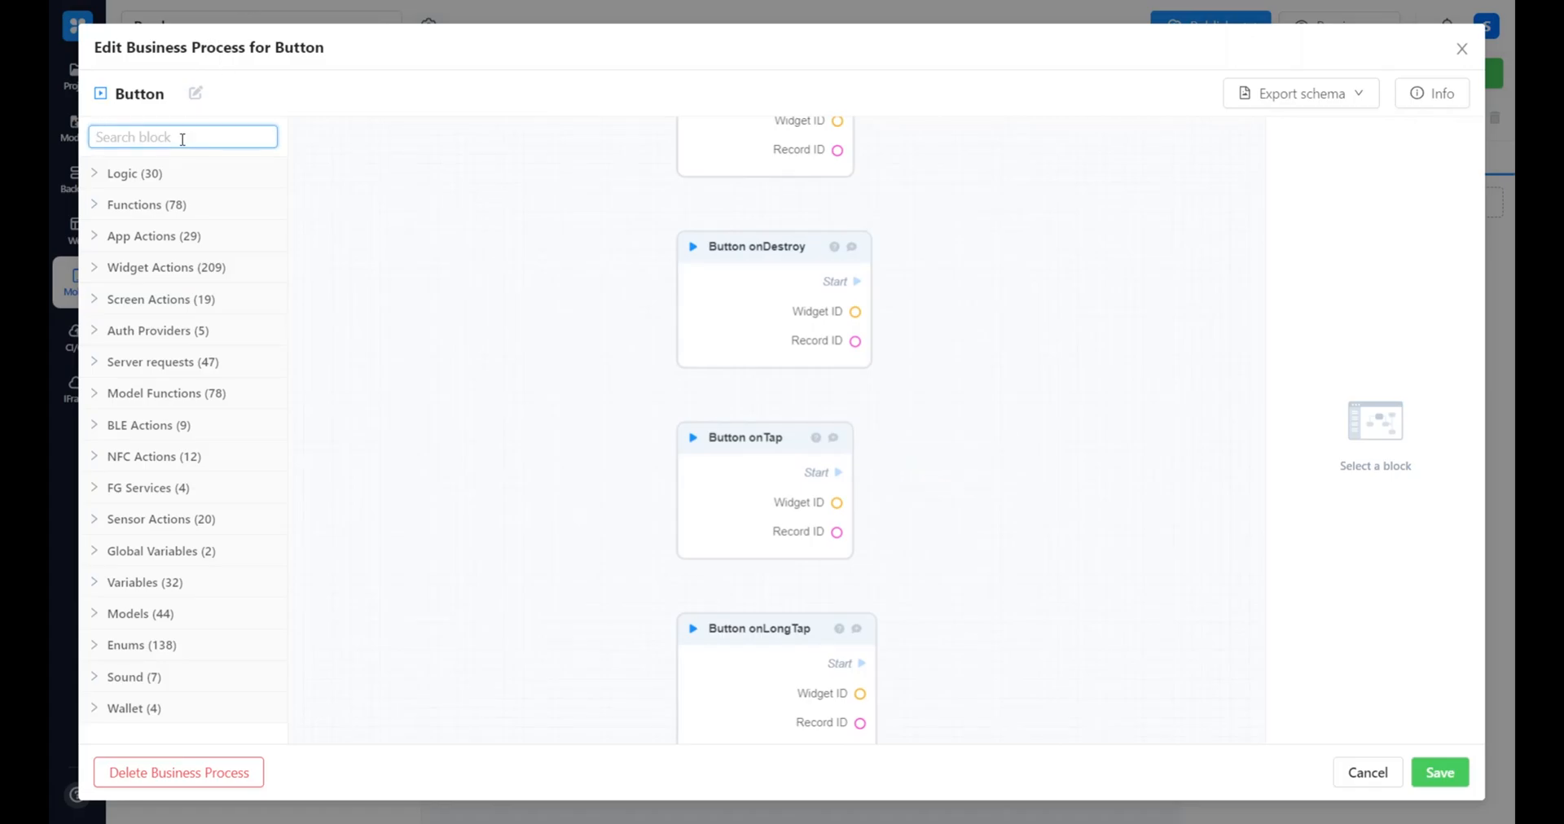
{"action": "type", "text": "штз"}
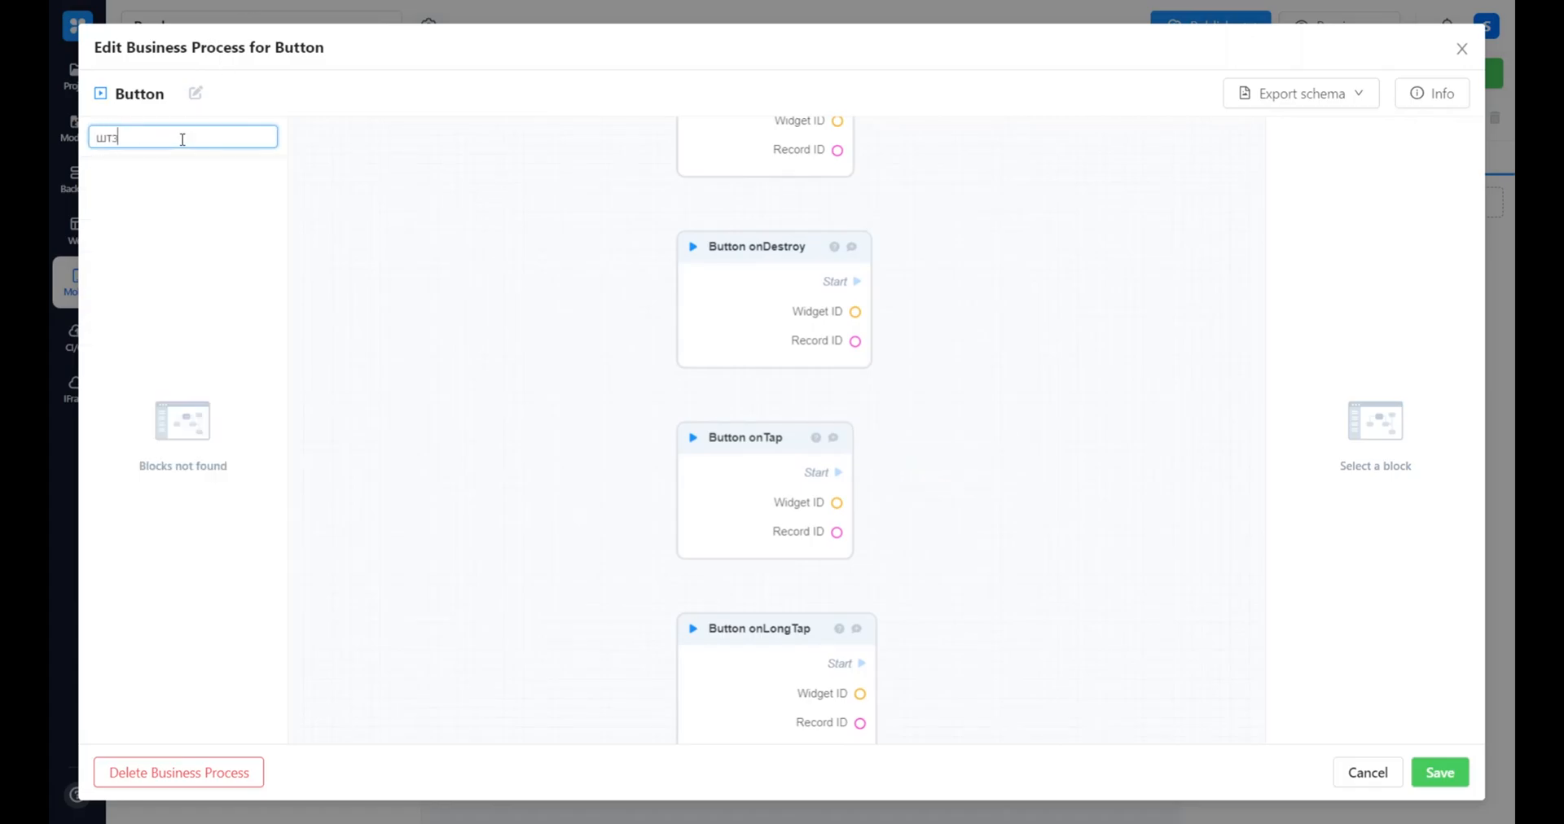
{"action": "key", "text": "BackSpace"}
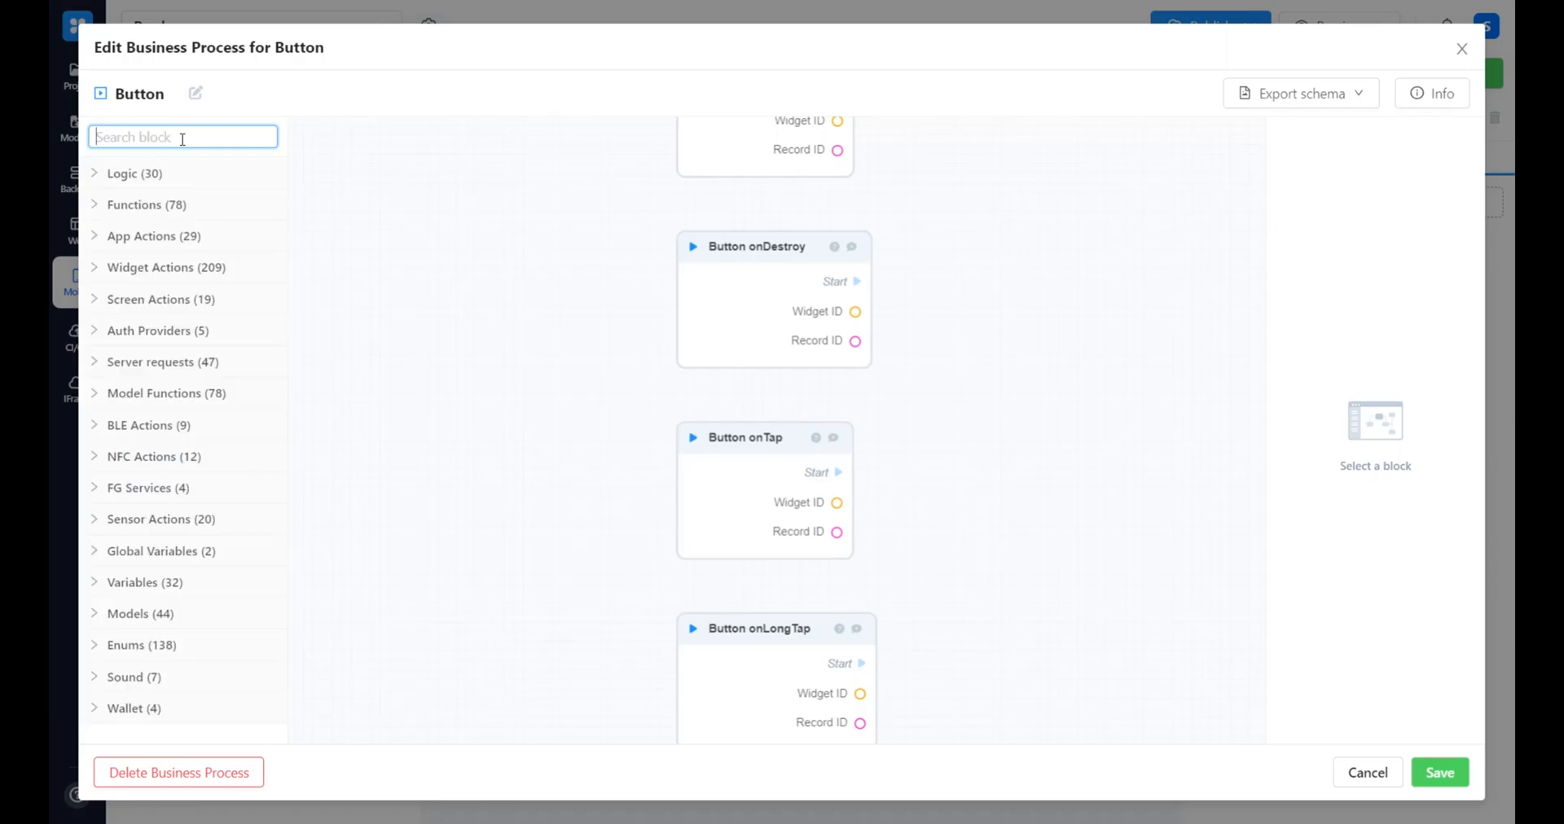
{"action": "type", "text": "email get"}
{"action": "left_click_drag", "start_coordinate": [234, 238], "coordinate": [971, 463]}
Add two InputPassword Get Properties blocks after the InputEmail Get Properties block
{"action": "triple_click", "coordinate": [195, 126]}
{"action": "type", "text": "password get"}
{"action": "left_click_drag", "start_coordinate": [1009, 317], "coordinate": [1028, 322]}
{"action": "left_click", "coordinate": [1121, 359]}
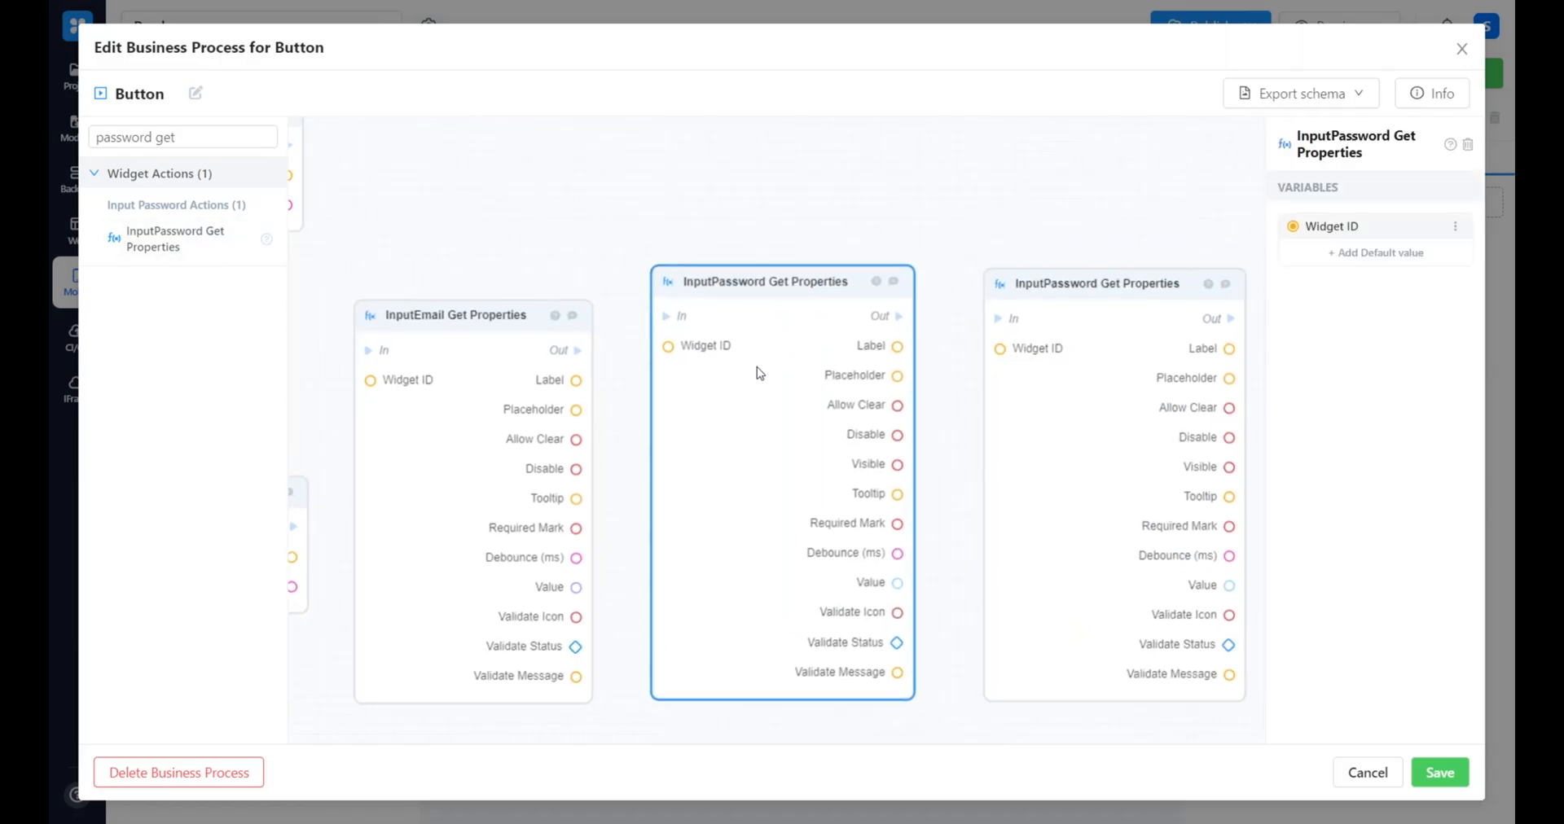
Connect Button onTap to the InputEmail Get Properties block and set that block's default Widget ID to Email Sign-Up
{"action": "scroll", "coordinate": [571, 359], "scroll_direction": "left", "scroll_amount": 3}
{"action": "left_click_drag", "start_coordinate": [383, 335], "coordinate": [530, 383]}
{"action": "left_click", "coordinate": [528, 382]}
{"action": "left_click", "coordinate": [1376, 253]}
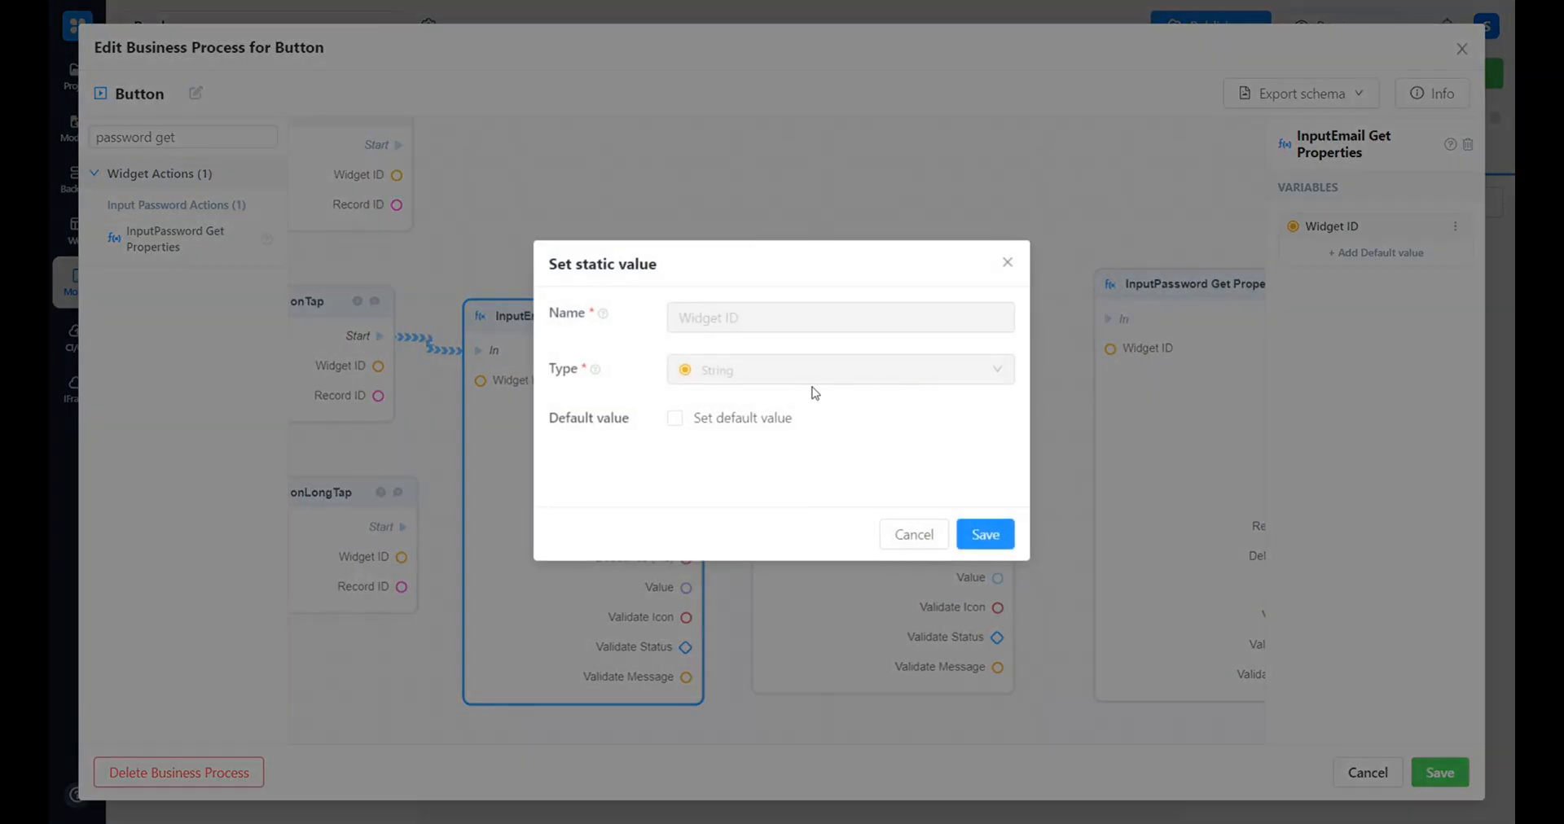
{"action": "left_click", "coordinate": [737, 418]}
{"action": "left_click", "coordinate": [724, 464]}
{"action": "left_click", "coordinate": [789, 598]}
{"action": "left_click", "coordinate": [988, 534]}
Set the first InputPassword Get Properties block's default Widget ID to Password SignUp1 and connect the email block's output to it
{"action": "left_click", "coordinate": [828, 342]}
{"action": "left_click", "coordinate": [1375, 254]}
{"action": "left_click", "coordinate": [741, 419]}
{"action": "left_click", "coordinate": [734, 462]}
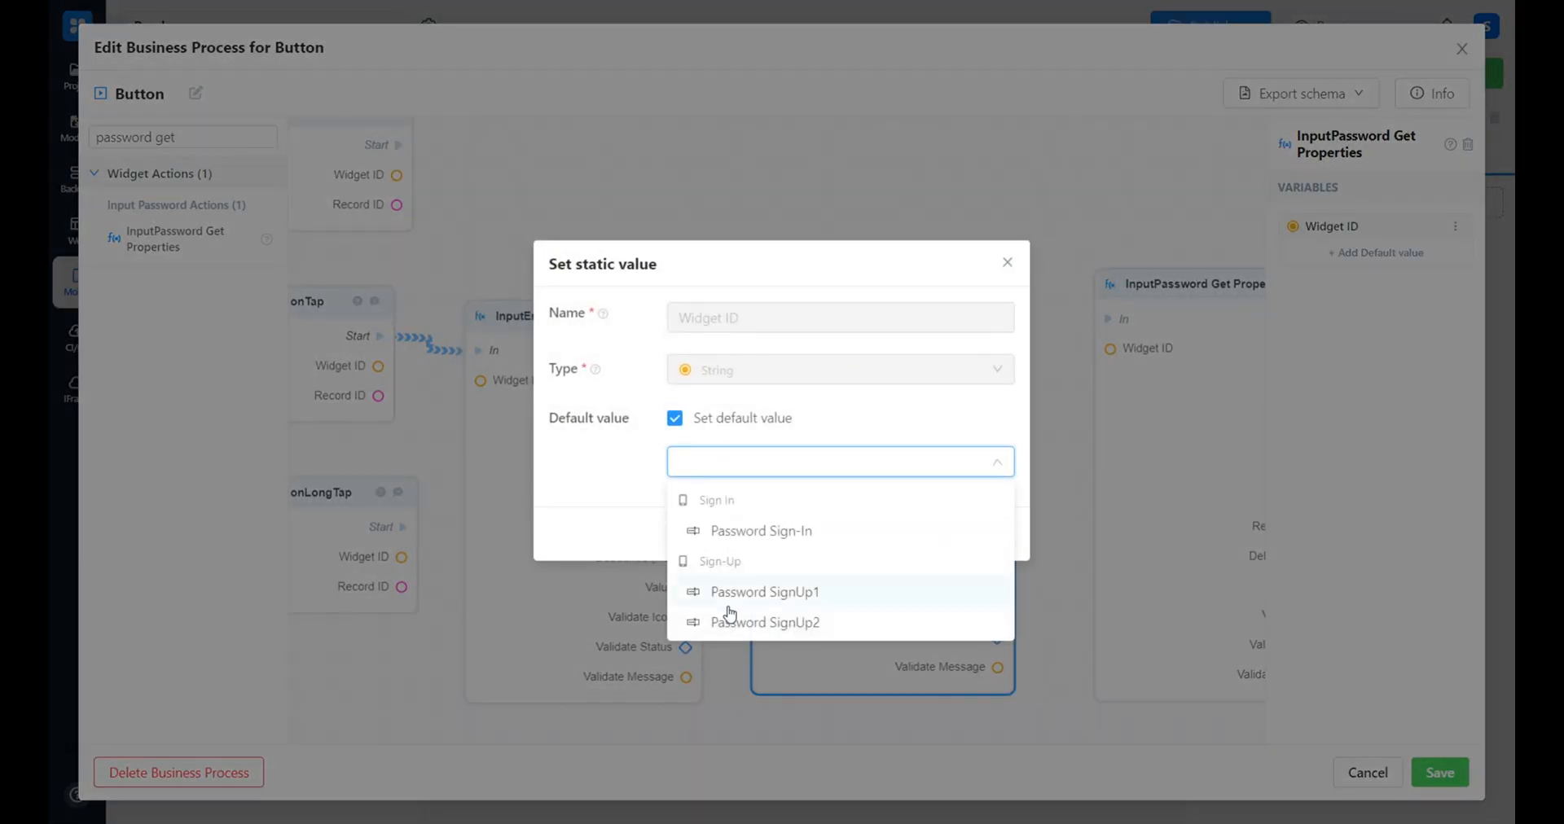
{"action": "left_click", "coordinate": [749, 592]}
{"action": "left_click", "coordinate": [988, 535]}
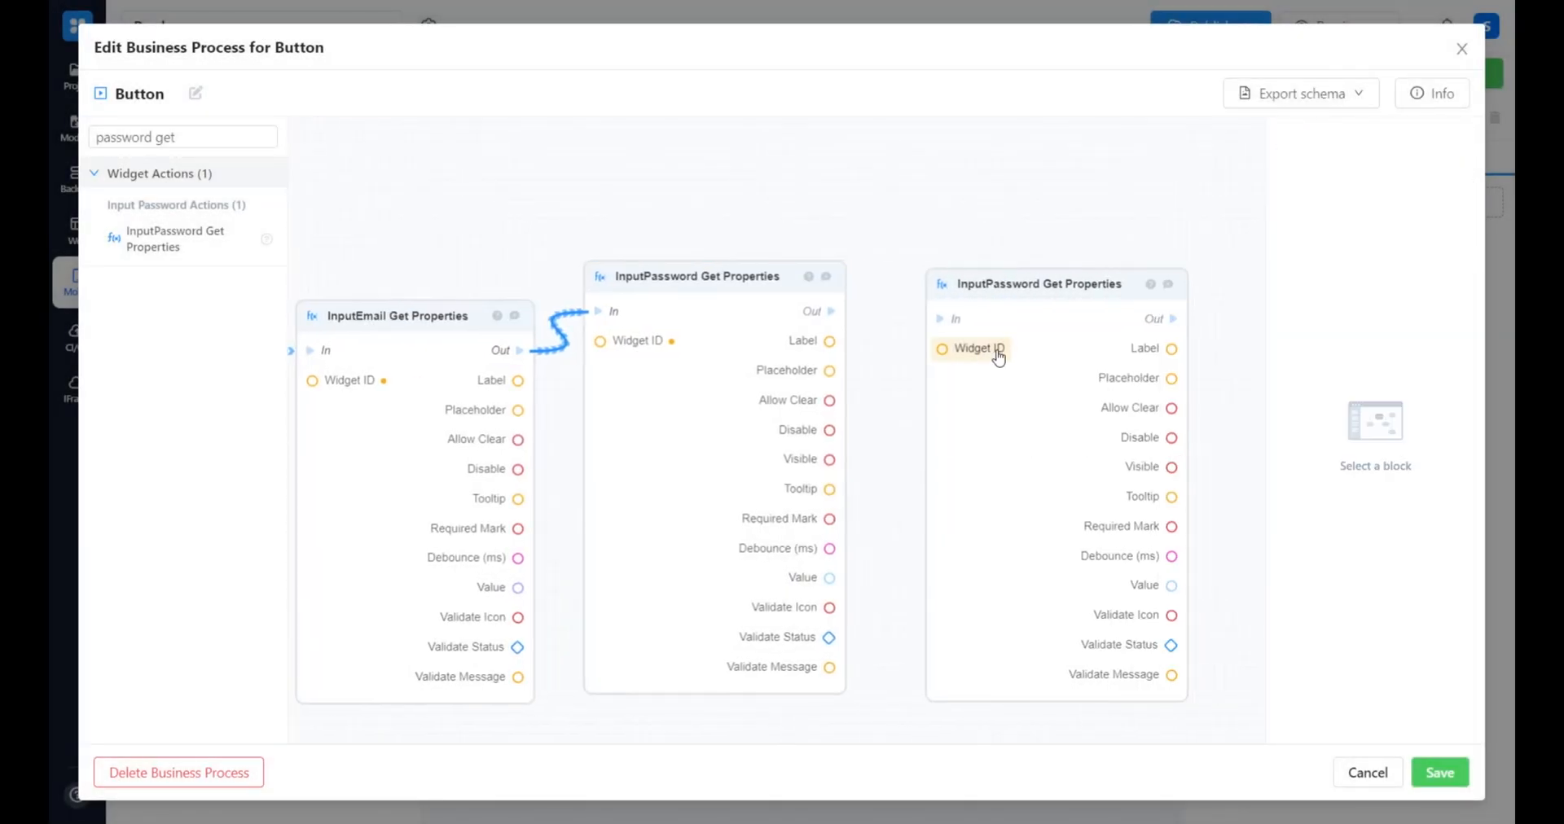
Set the second InputPassword Get Properties block's default Widget ID to Password SignUp2 and connect the first password block to it
{"action": "left_click", "coordinate": [1000, 356]}
{"action": "left_click", "coordinate": [737, 419]}
{"action": "left_click", "coordinate": [719, 457]}
{"action": "left_click", "coordinate": [749, 565]}
{"action": "left_click", "coordinate": [988, 534]}
{"action": "left_click_drag", "start_coordinate": [831, 311], "coordinate": [939, 319]}
{"action": "left_click_drag", "start_coordinate": [1019, 436], "coordinate": [983, 466]}
Add a Server request POST /register/ block and connect the email block's Value to its login input
{"action": "left_click", "coordinate": [239, 132]}
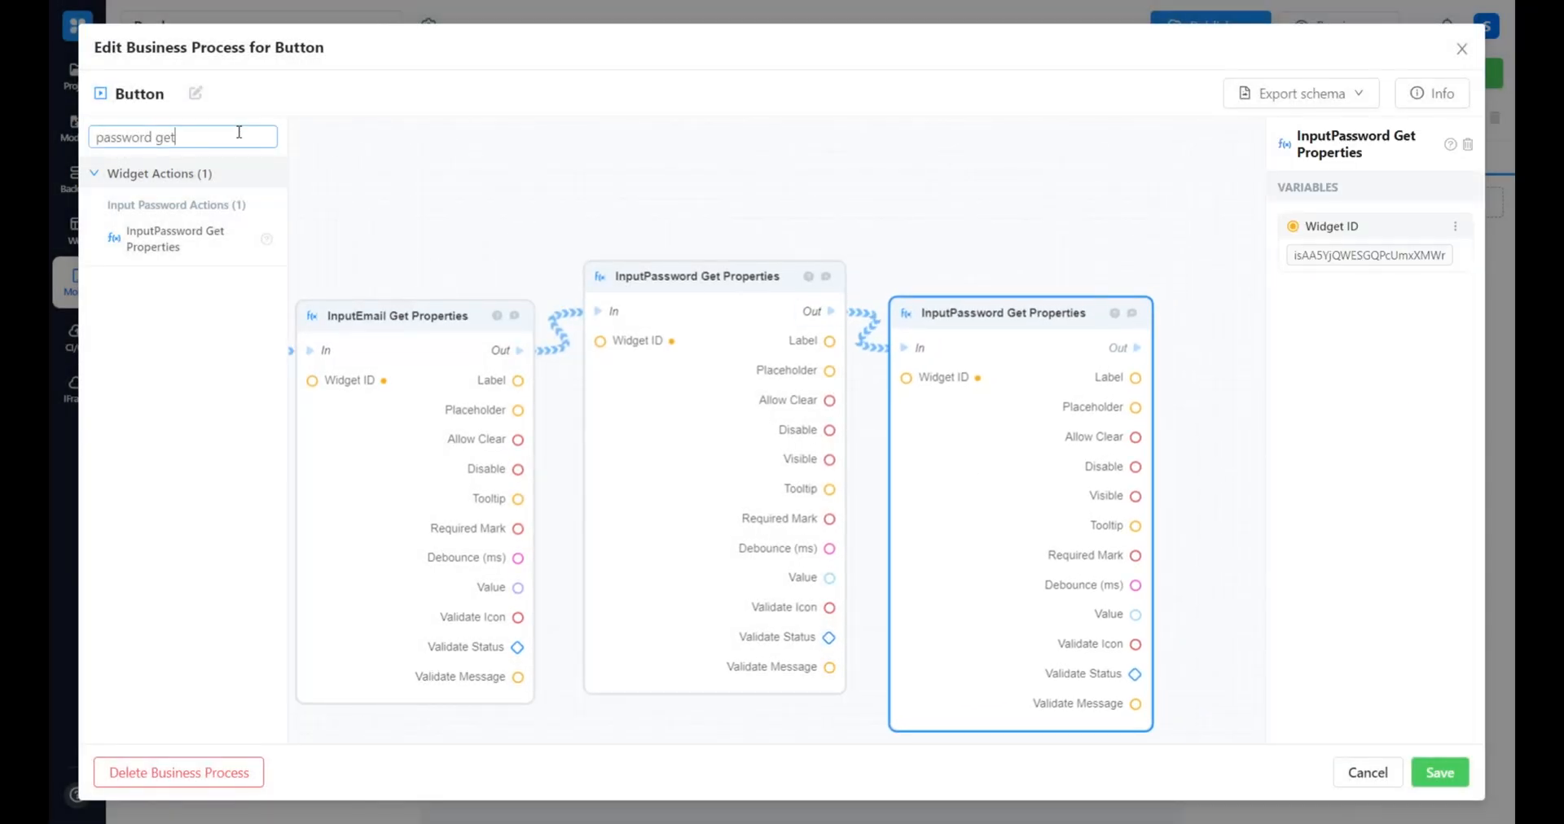
{"action": "key", "text": "ctrl+a"}
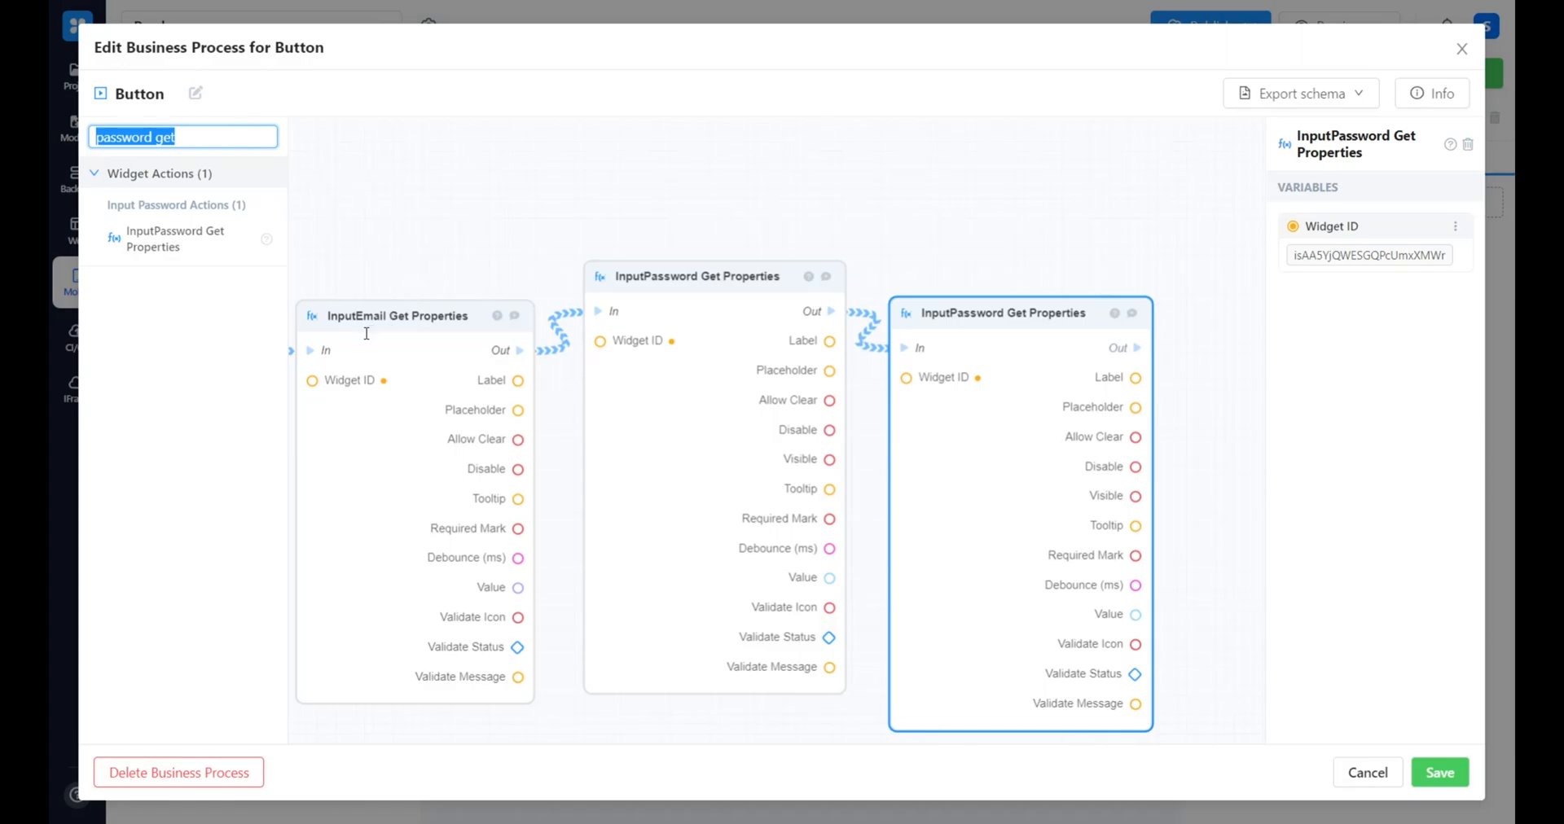
{"action": "type", "text": "register"}
{"action": "left_click_drag", "start_coordinate": [192, 259], "coordinate": [989, 236]}
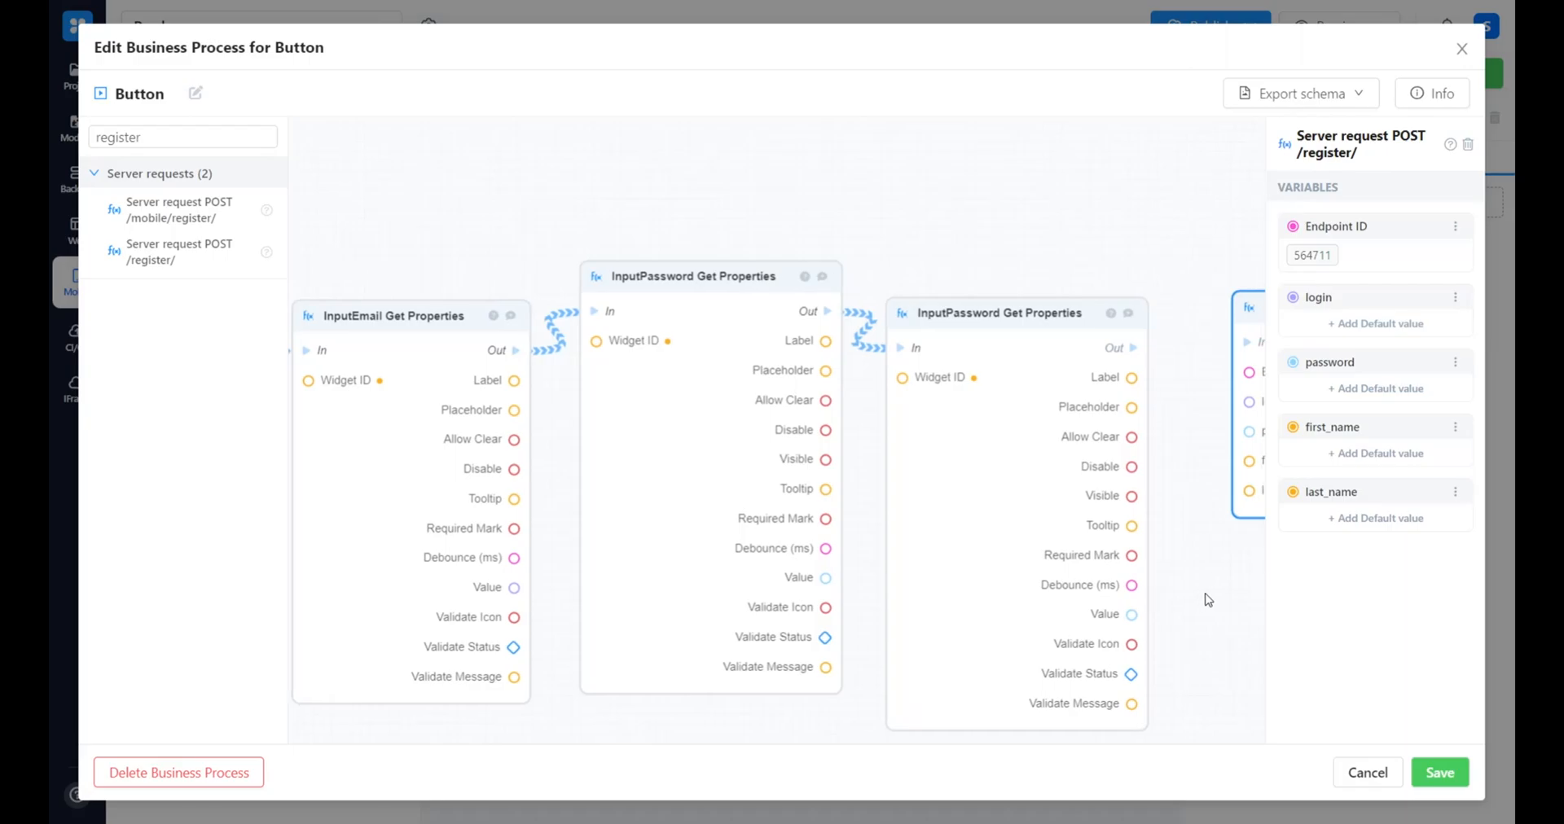
{"action": "left_click_drag", "start_coordinate": [430, 587], "coordinate": [1149, 420]}
{"action": "left_click_drag", "start_coordinate": [1176, 559], "coordinate": [1176, 558]}
{"action": "scroll", "coordinate": [1176, 559], "scroll_direction": "right", "scroll_amount": 3}
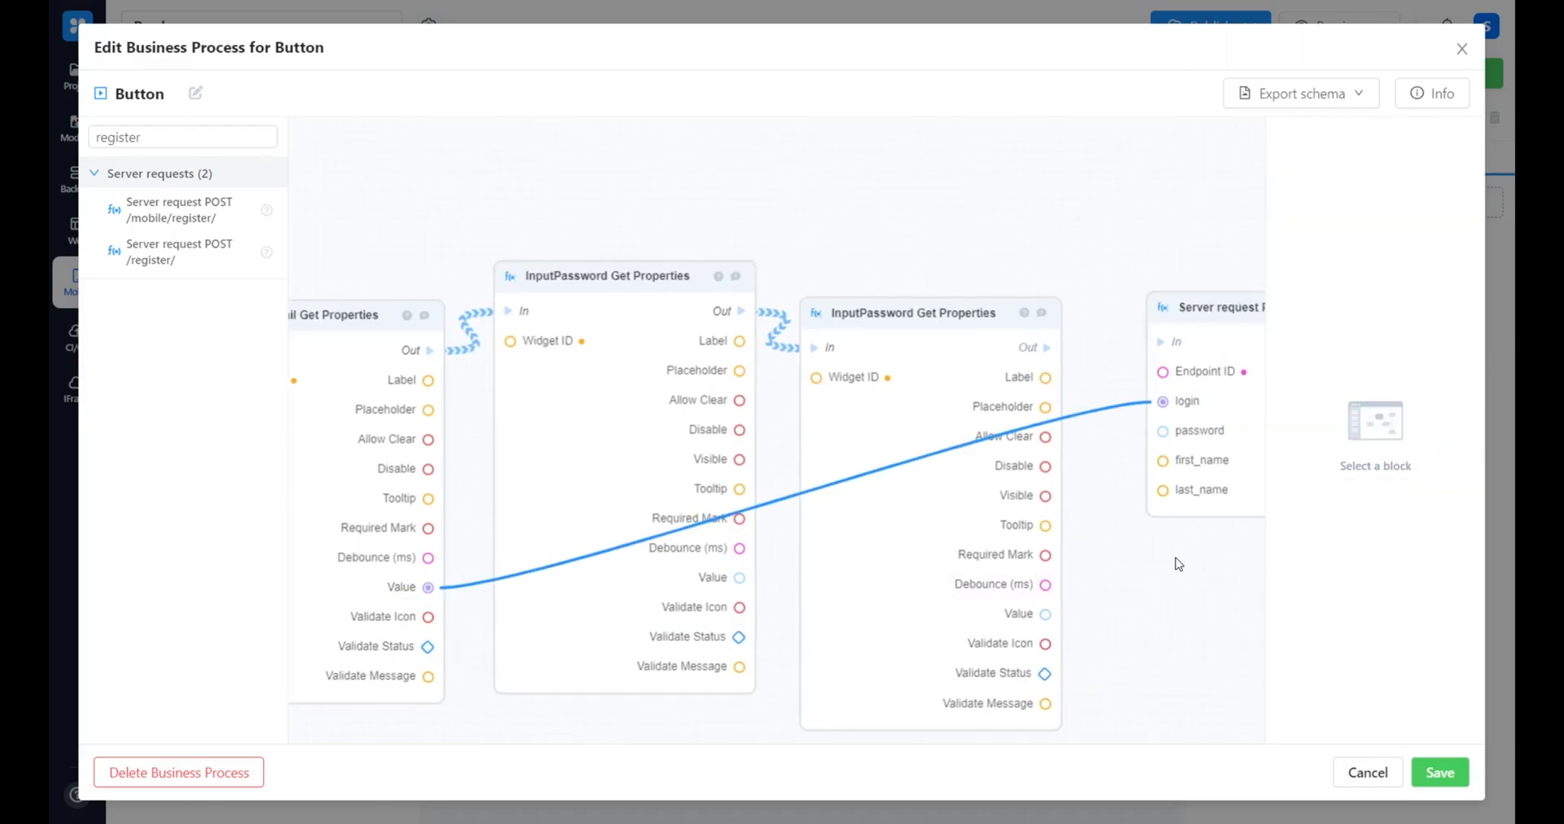
Add two To String blocks before the POST /register/ block, moving the request block aside to make room
{"action": "double_click", "coordinate": [185, 138]}
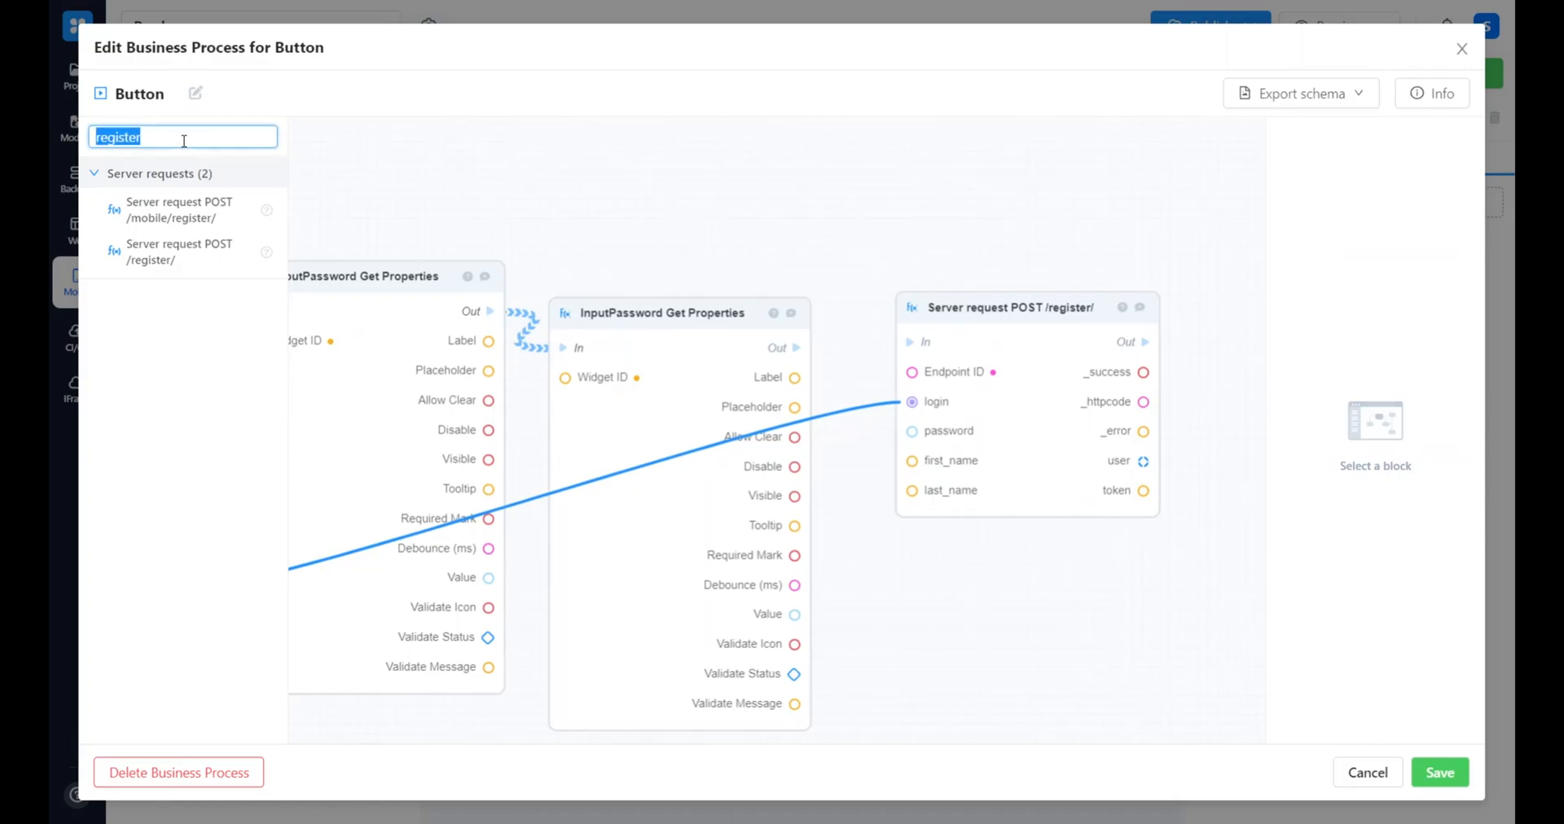
{"action": "key", "text": "BackSpace"}
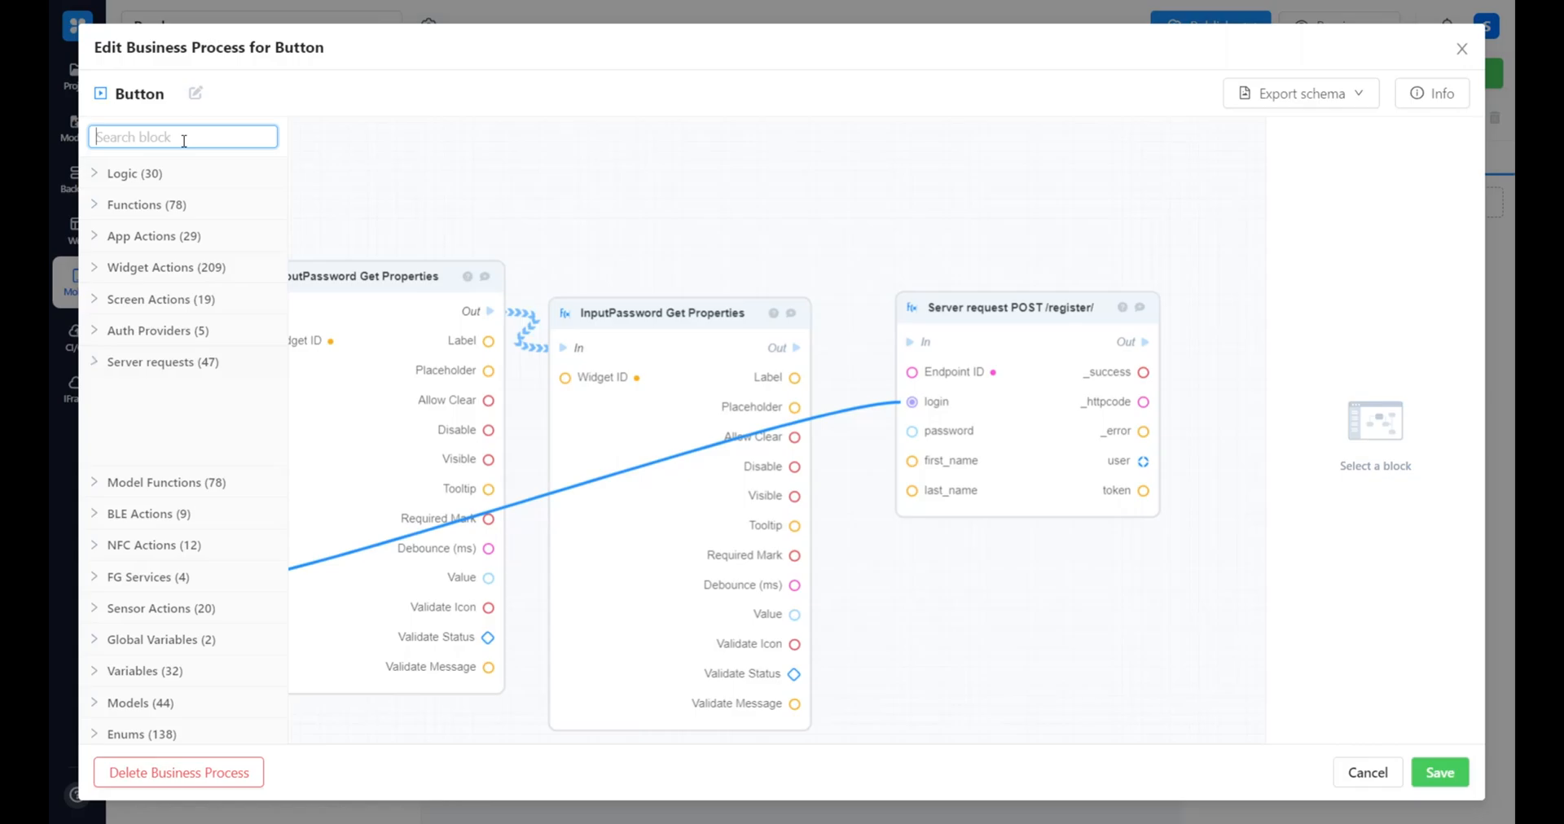
{"action": "type", "text": "to string"}
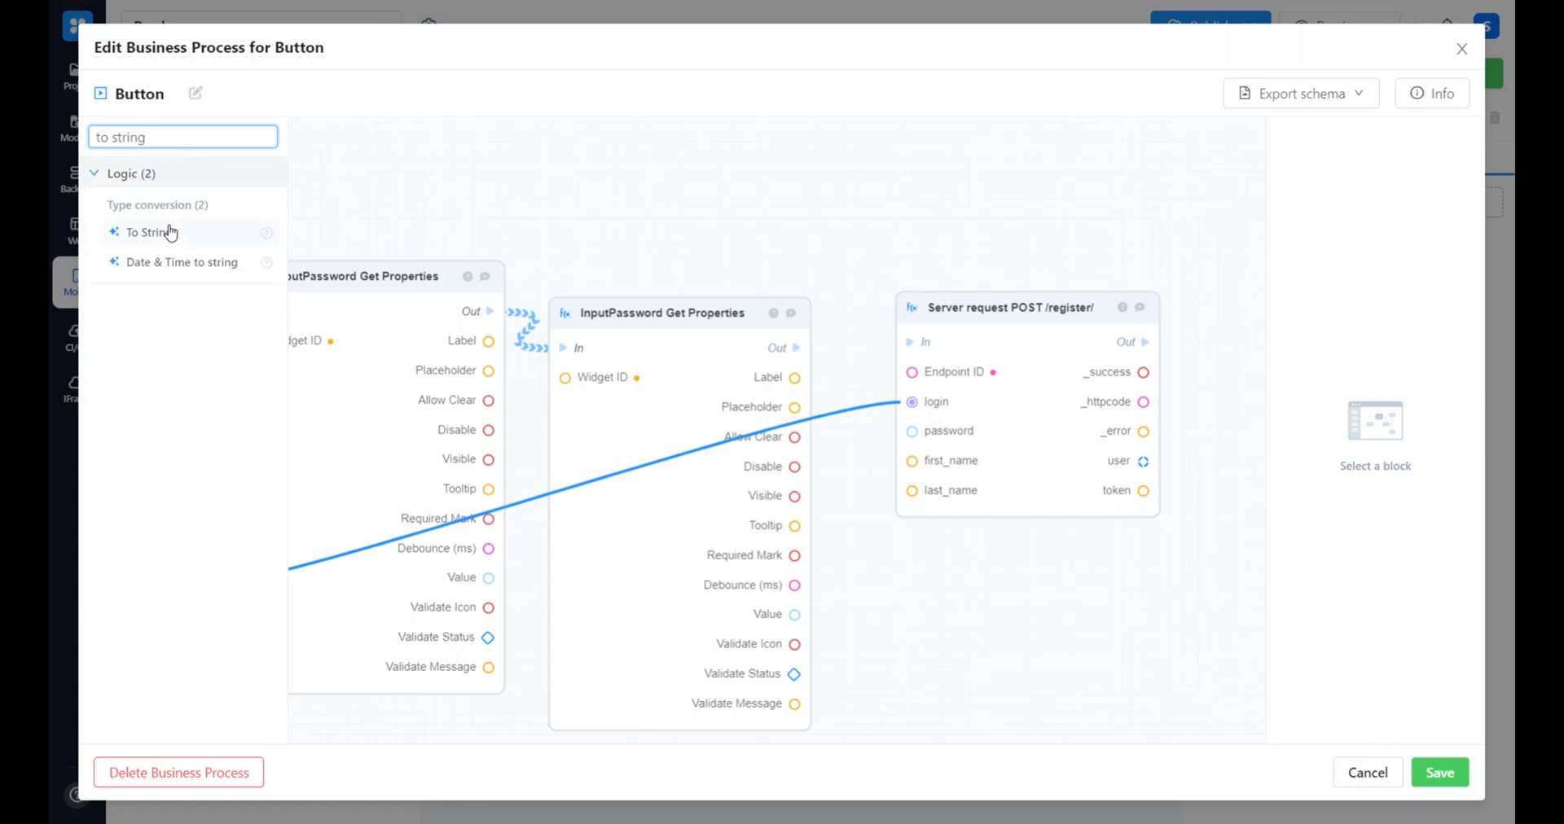
{"action": "left_click_drag", "start_coordinate": [165, 234], "coordinate": [848, 205]}
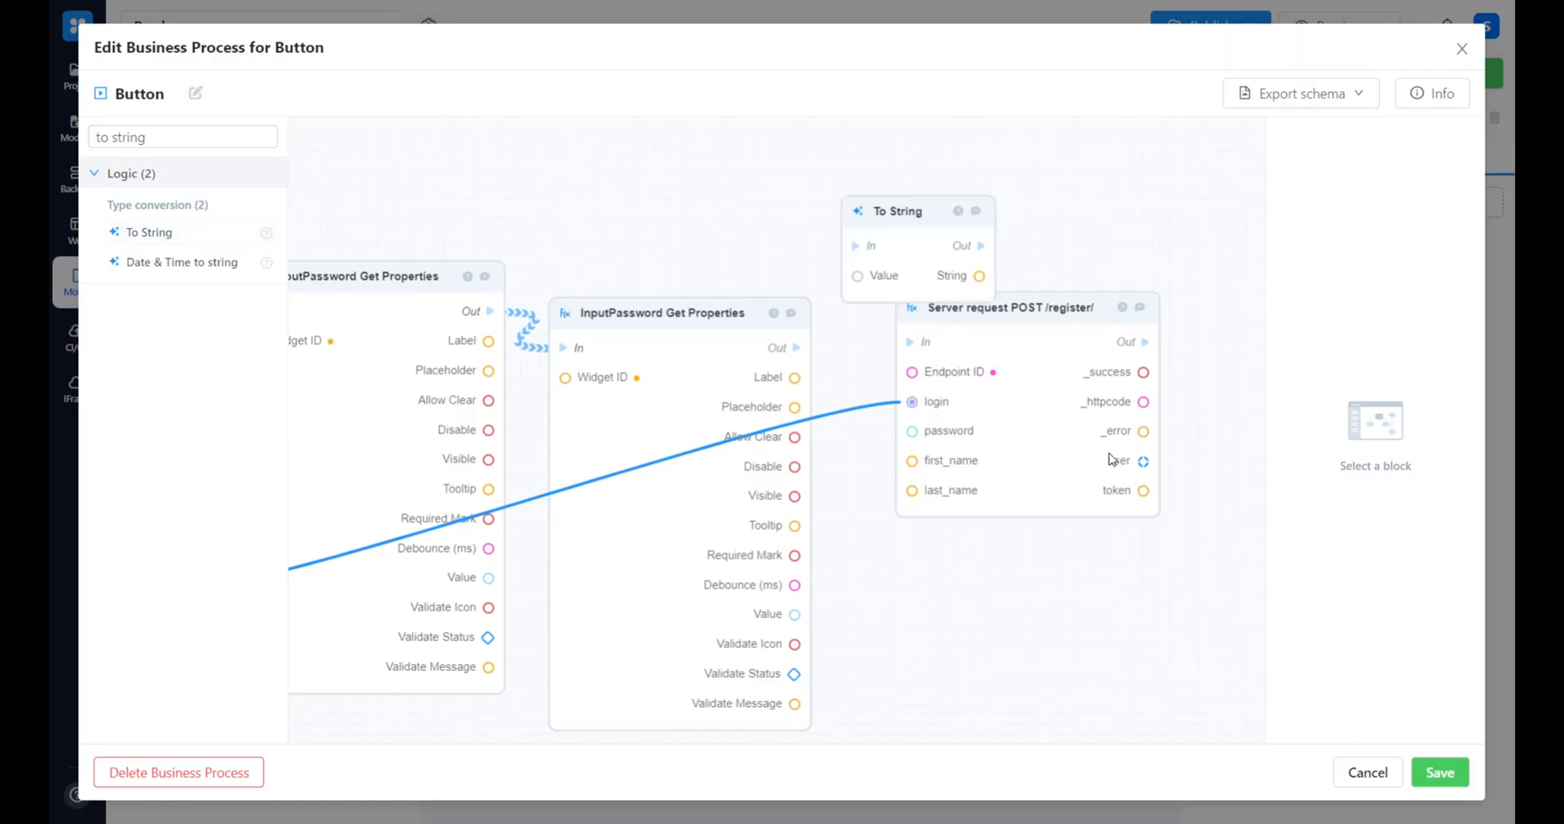
{"action": "left_click_drag", "start_coordinate": [1112, 459], "coordinate": [1263, 503]}
{"action": "left_click_drag", "start_coordinate": [941, 418], "coordinate": [904, 399]}
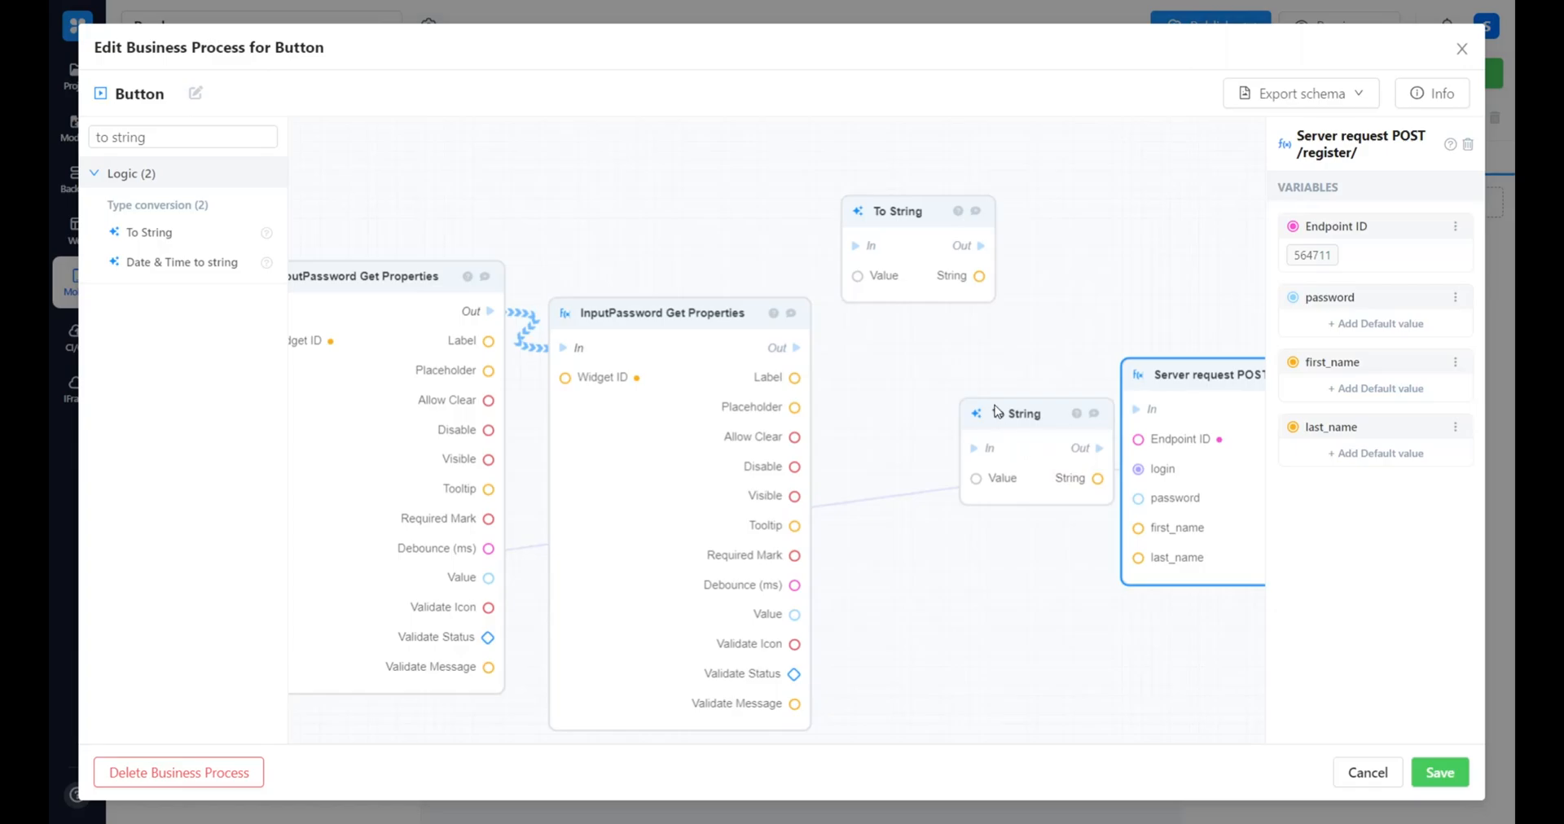
Connect each InputPassword Get Properties block's Value to its own To String block, moving the second To String block closer
{"action": "left_click_drag", "start_coordinate": [998, 413], "coordinate": [951, 369]}
{"action": "left_click_drag", "start_coordinate": [489, 580], "coordinate": [857, 277]}
{"action": "left_click_drag", "start_coordinate": [787, 620], "coordinate": [929, 434]}
Find the Equal comparison block and add it to the workflow
{"action": "left_click", "coordinate": [210, 137]}
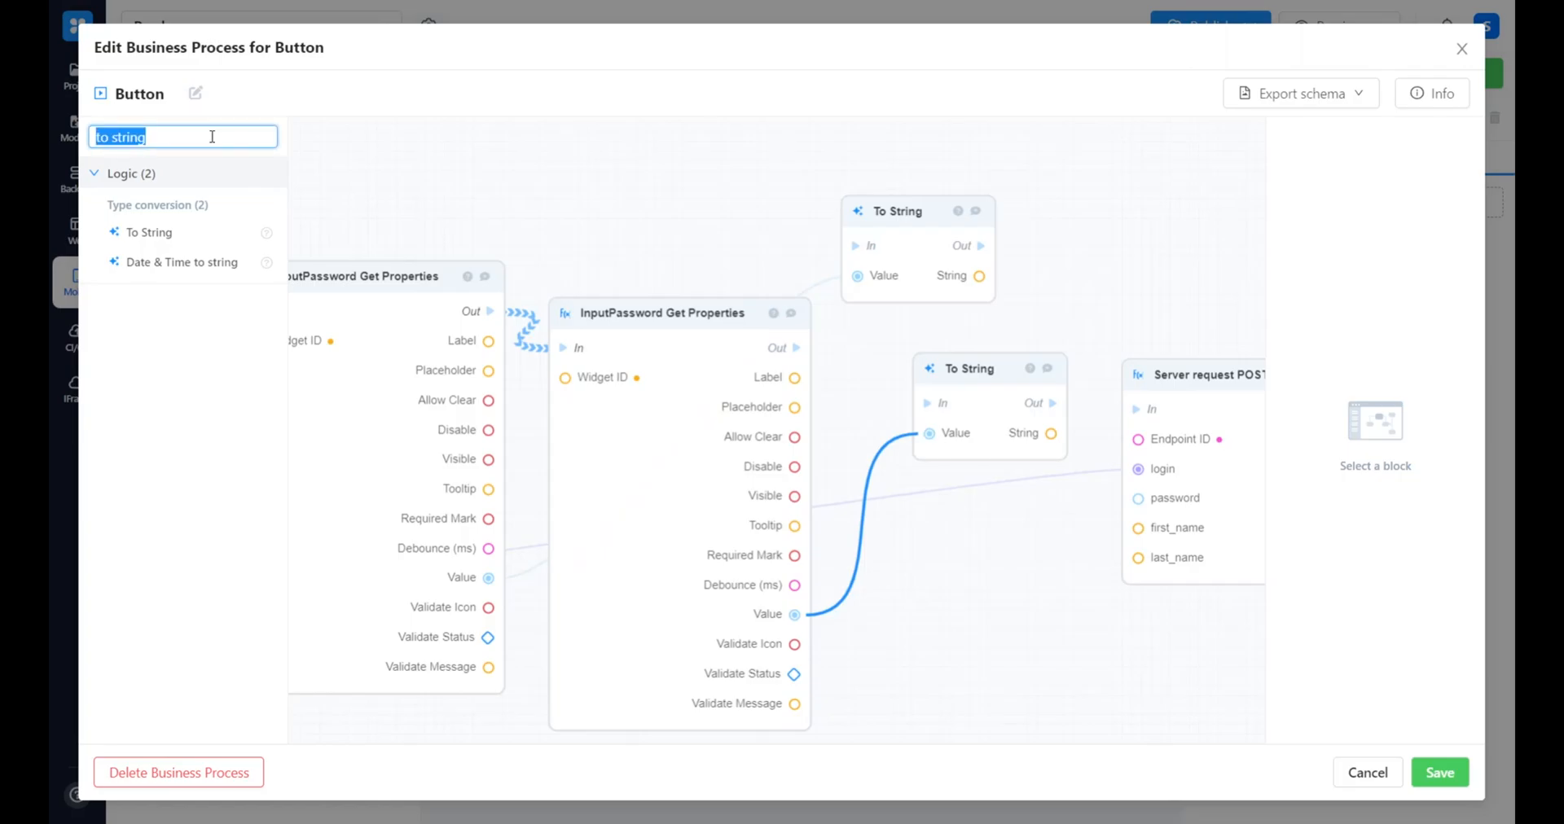
{"action": "key", "text": "BackSpace"}
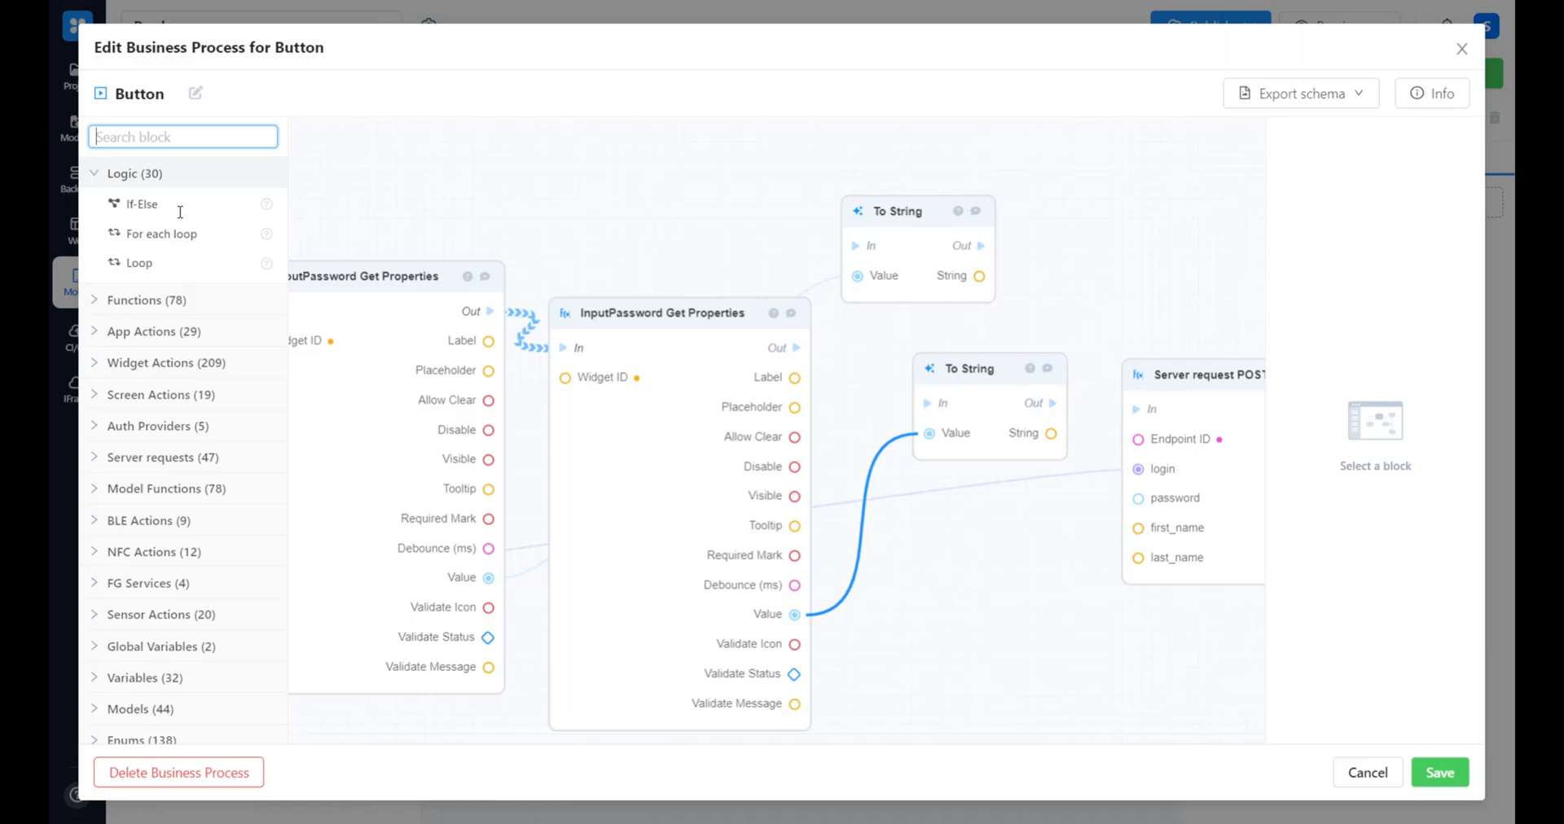
{"action": "type", "text": "equa"}
{"action": "left_click", "coordinate": [141, 232]}
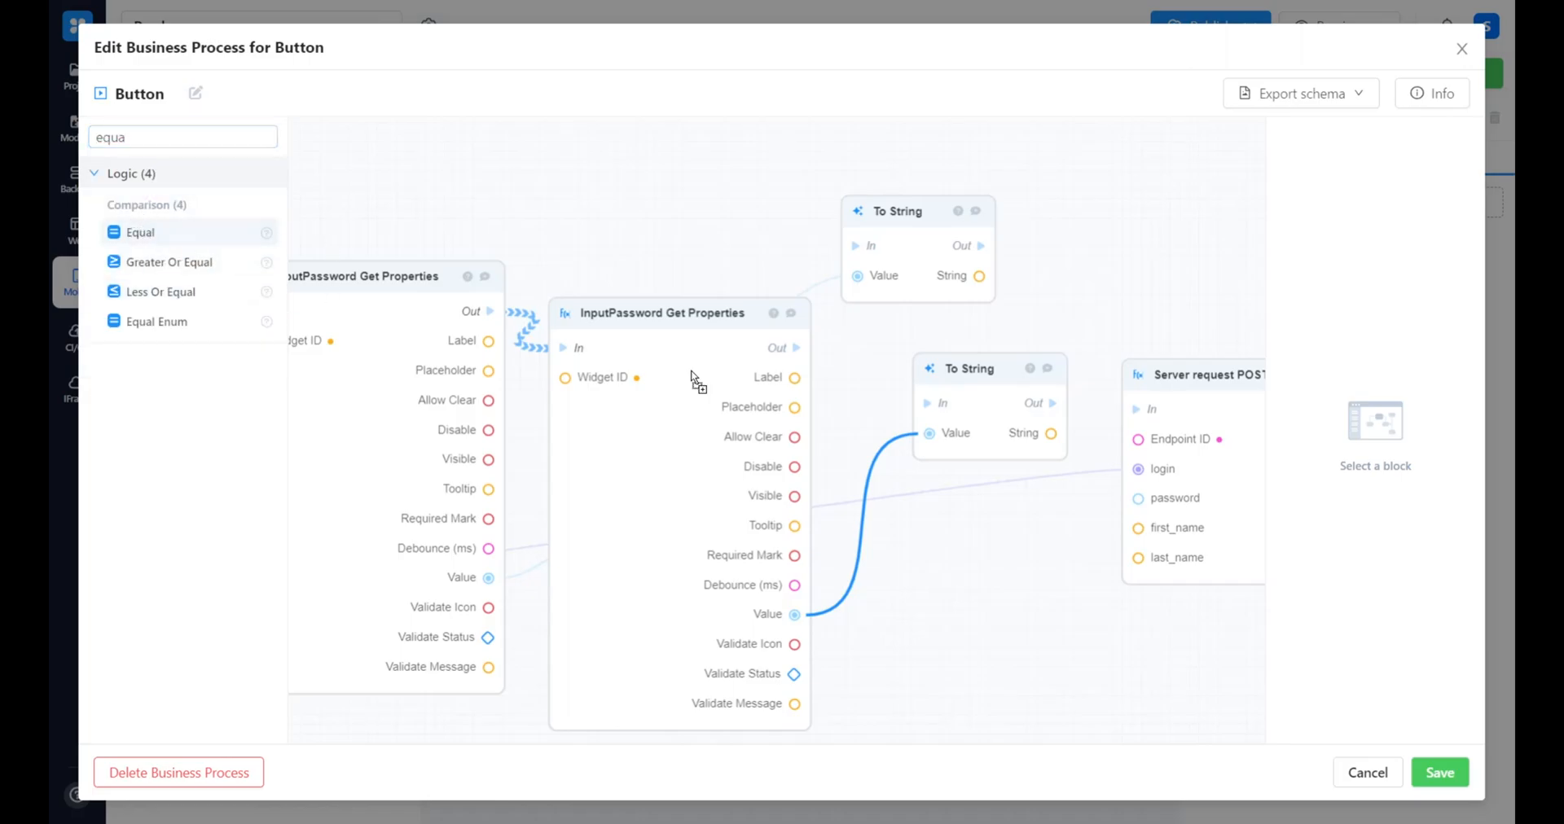
Chain the flow through both To String blocks into Equal and connect their String outputs to inputs A and B
{"action": "left_click_drag", "start_coordinate": [895, 234], "coordinate": [871, 246]}
{"action": "left_click_drag", "start_coordinate": [966, 247], "coordinate": [993, 571]}
{"action": "left_click_drag", "start_coordinate": [979, 276], "coordinate": [994, 602]}
{"action": "left_click_drag", "start_coordinate": [997, 436], "coordinate": [993, 633]}
{"action": "left_click_drag", "start_coordinate": [1254, 615], "coordinate": [977, 528]}
{"action": "left_click_drag", "start_coordinate": [1006, 387], "coordinate": [1186, 465]}
{"action": "left_click_drag", "start_coordinate": [769, 521], "coordinate": [914, 590]}
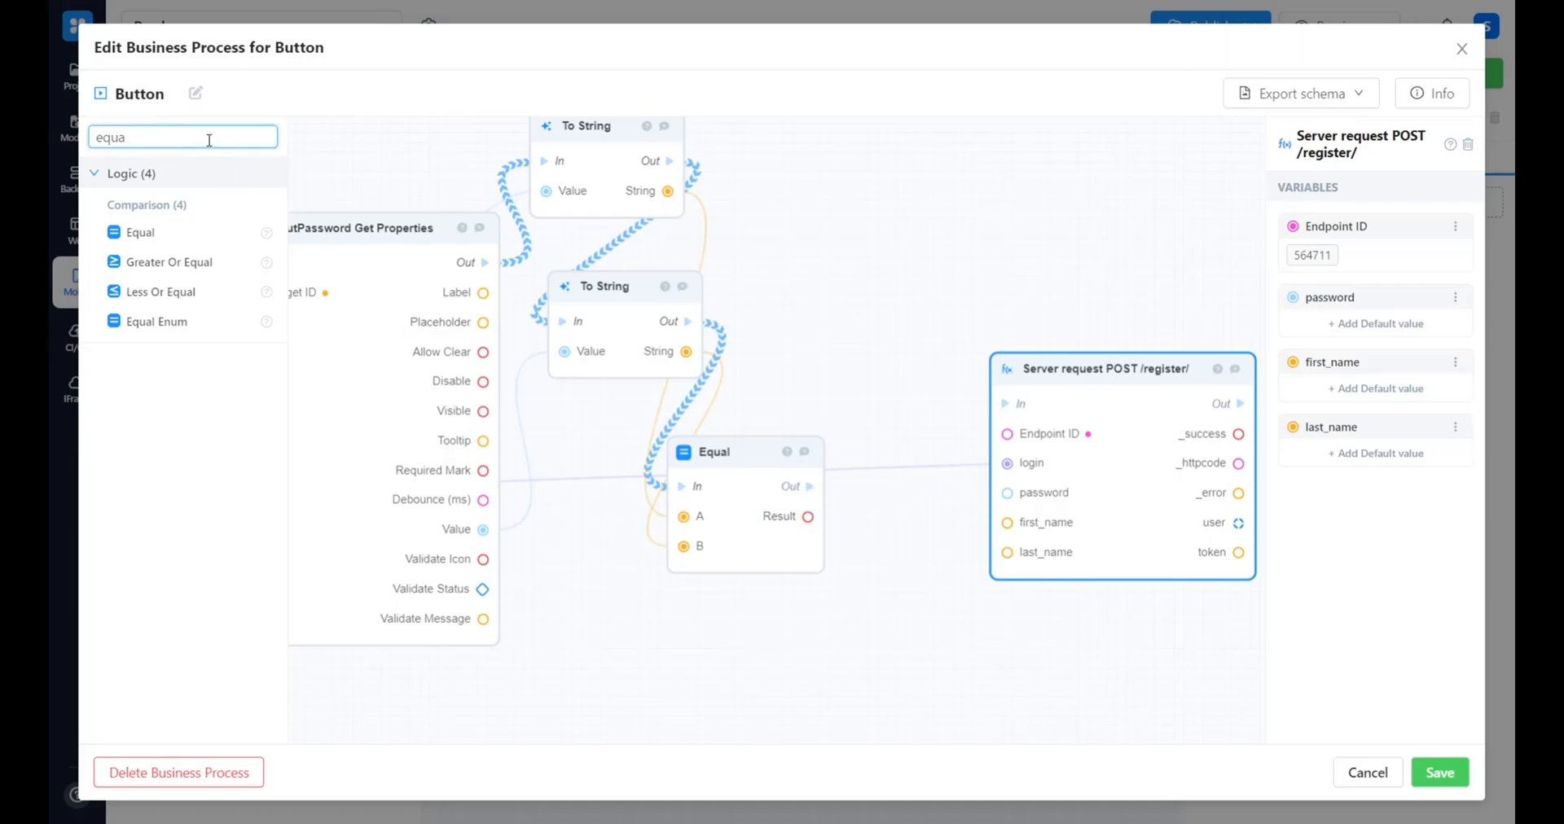
Add an If-Else block between Equal and POST /register/, moving the request block aside to make room
{"action": "key", "text": "BackSpace"}
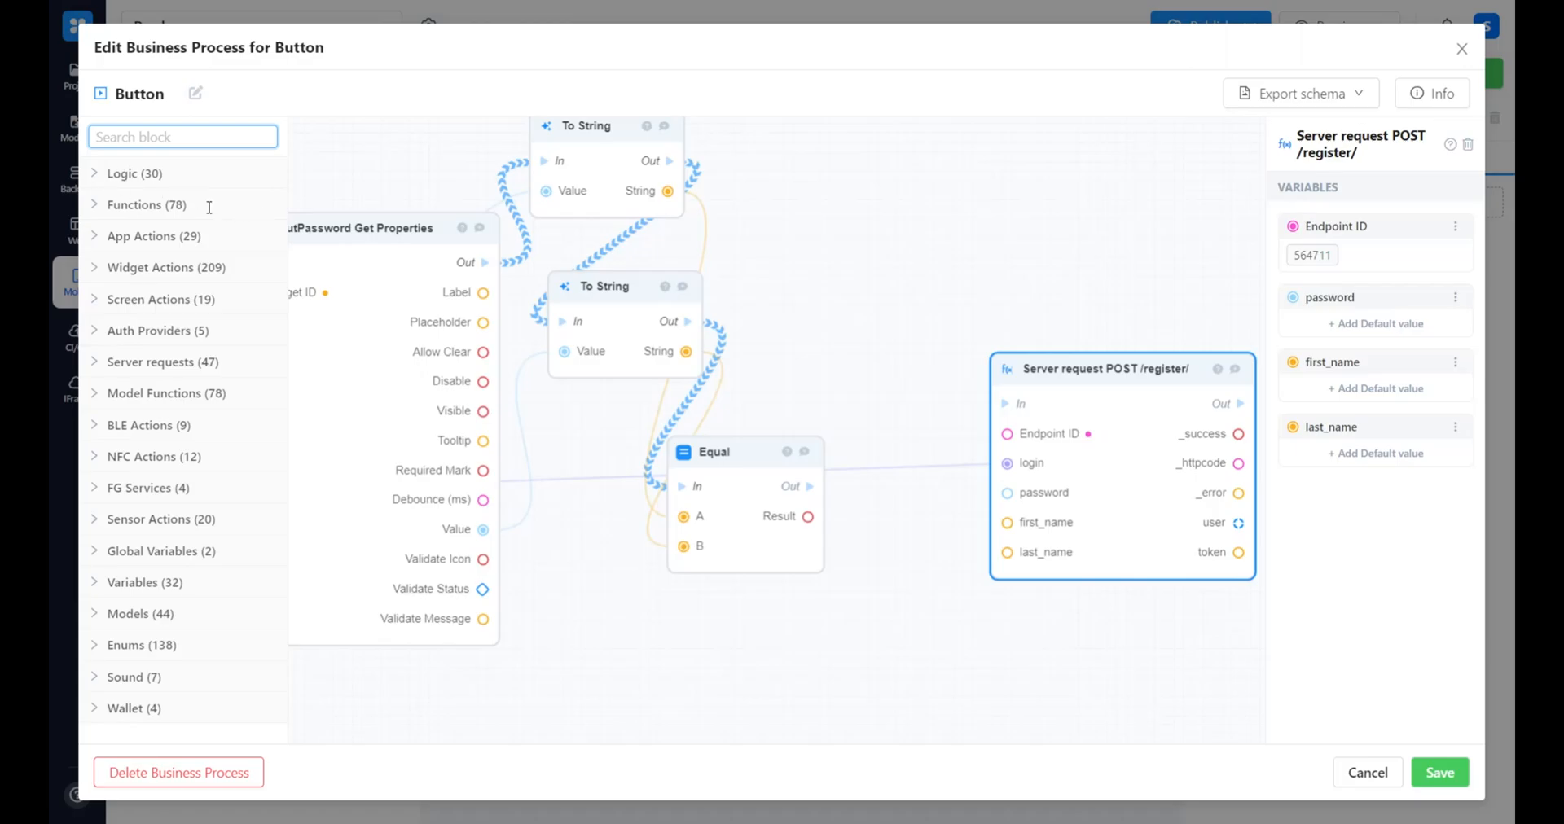
{"action": "type", "text": "if"}
{"action": "left_click_drag", "start_coordinate": [186, 206], "coordinate": [901, 402]}
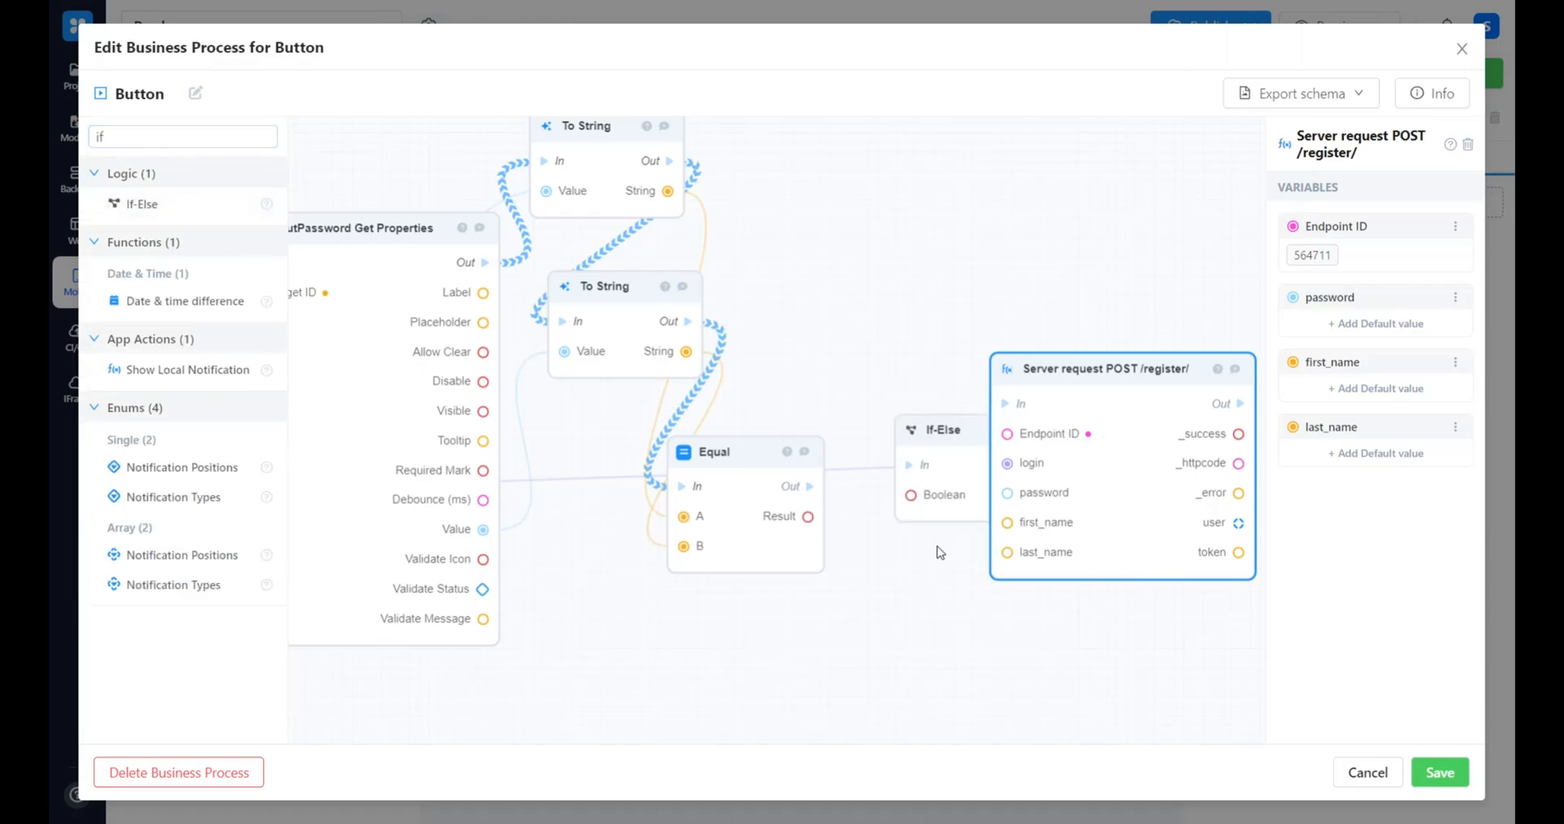
{"action": "scroll", "coordinate": [961, 538], "scroll_direction": "right", "scroll_amount": 2}
{"action": "left_click_drag", "start_coordinate": [979, 522], "coordinate": [1078, 540]}
Connect Equal's Out and Result to the If-Else block's In and Boolean, and link True to the POST /register/ block
{"action": "left_click_drag", "start_coordinate": [786, 475], "coordinate": [740, 481]}
{"action": "left_click_drag", "start_coordinate": [612, 517], "coordinate": [699, 513]}
{"action": "left_click_drag", "start_coordinate": [822, 478], "coordinate": [909, 422]}
{"action": "left_click_drag", "start_coordinate": [1059, 533], "coordinate": [1130, 496]}
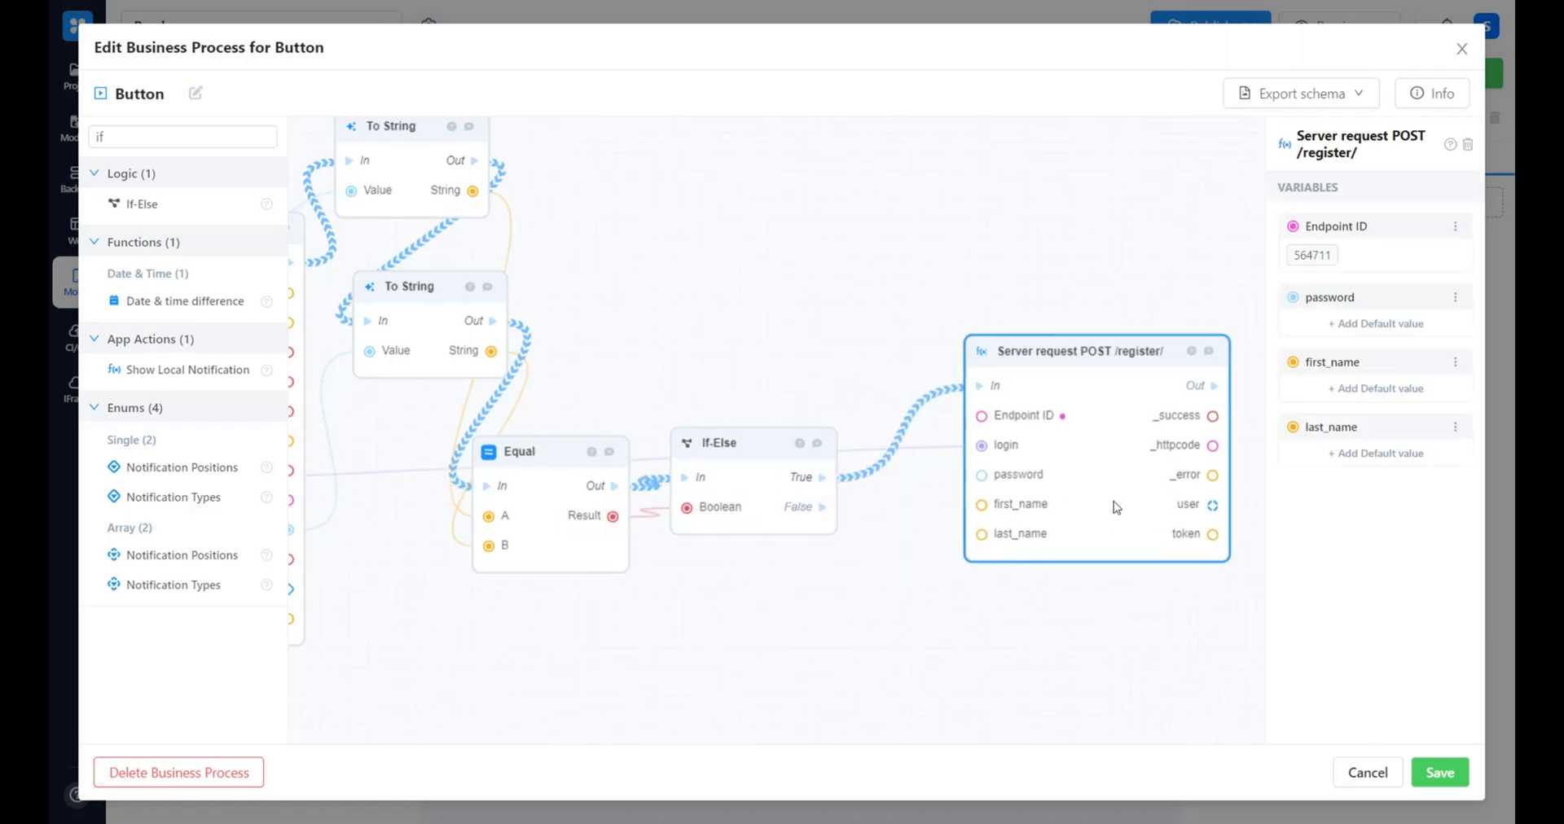
{"action": "left_click_drag", "start_coordinate": [783, 525], "coordinate": [790, 489]}
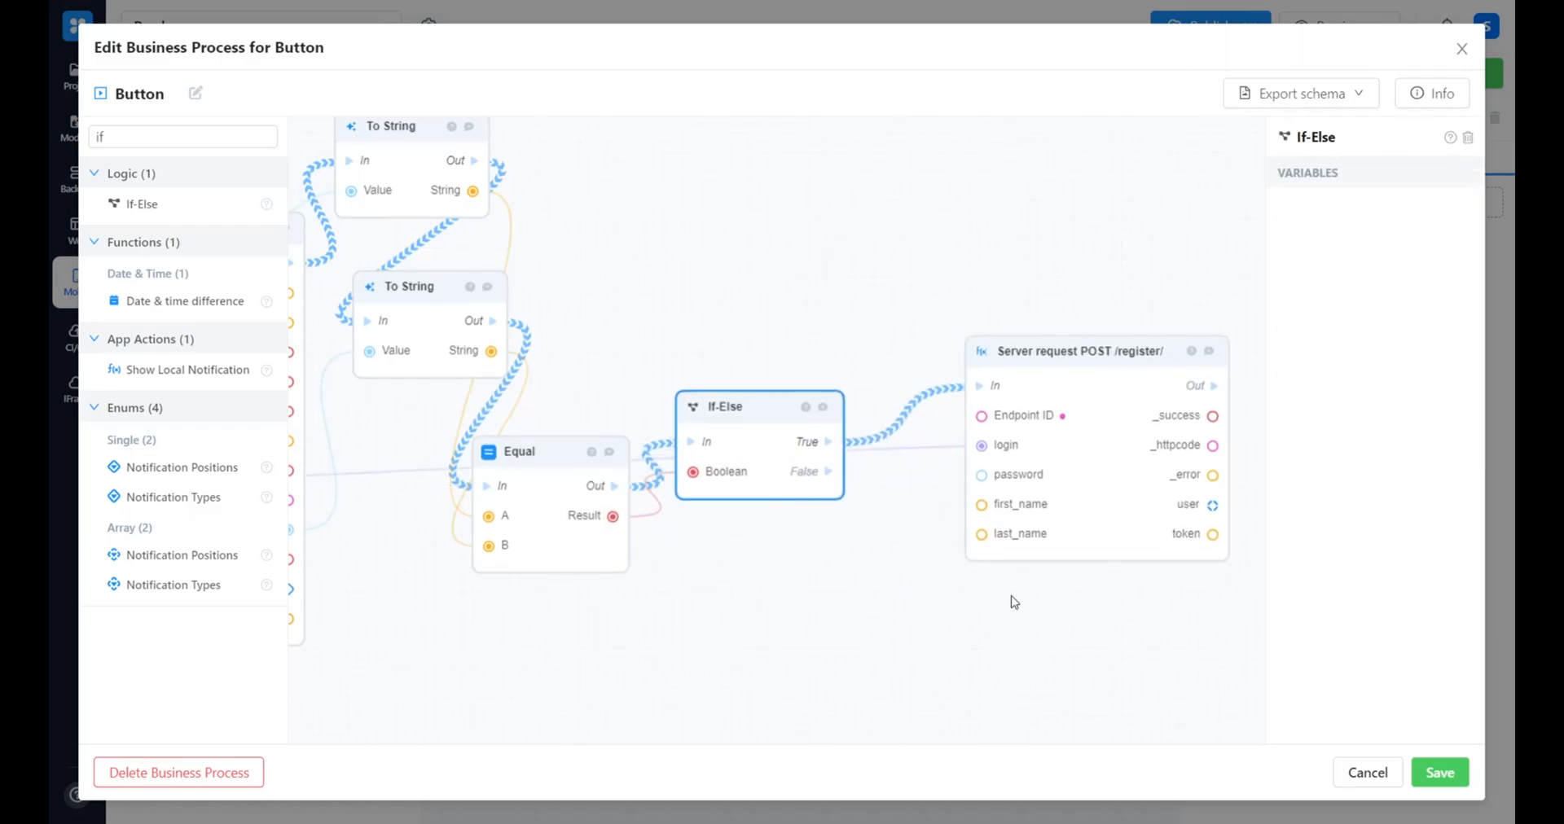
Move the POST /register/ block up and add an InputEmail Update Properties block below it
{"action": "scroll", "coordinate": [1116, 484], "scroll_direction": "right", "scroll_amount": 2}
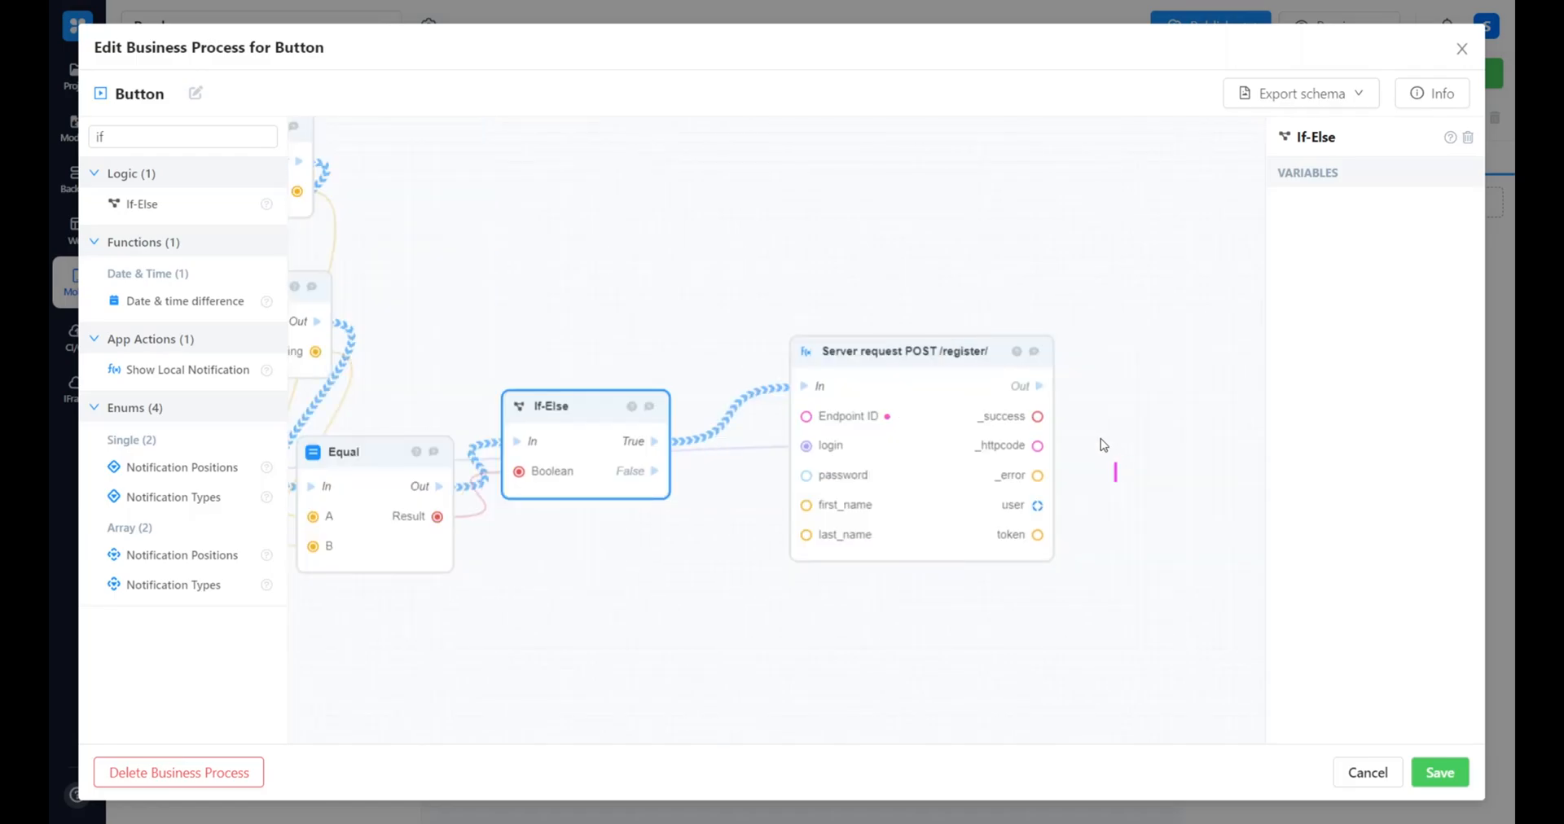
{"action": "left_click", "coordinate": [1087, 443]}
{"action": "left_click_drag", "start_coordinate": [935, 374], "coordinate": [978, 244]}
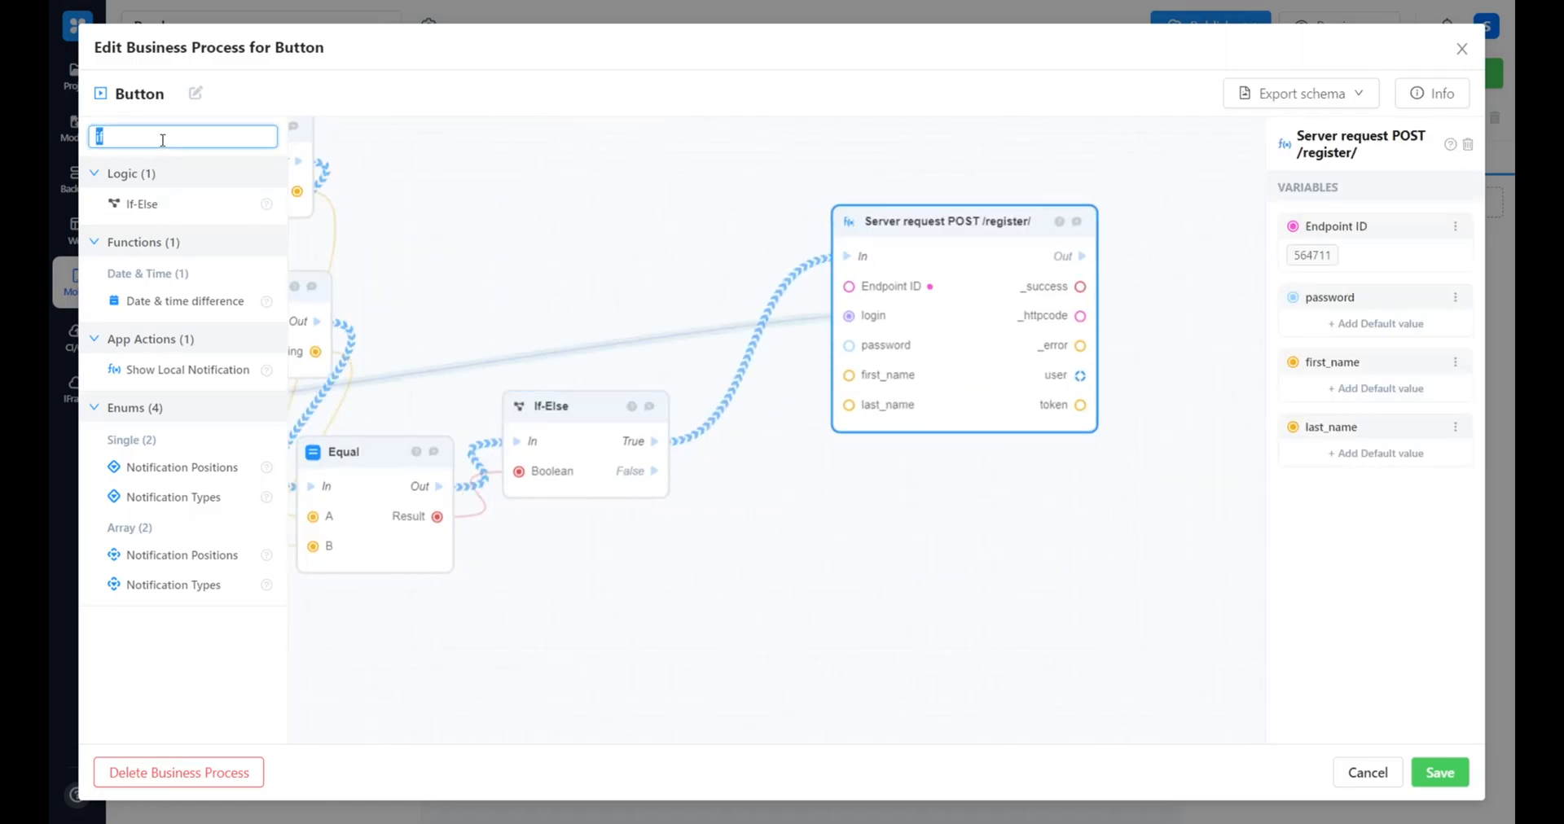
{"action": "type", "text": "email u"}
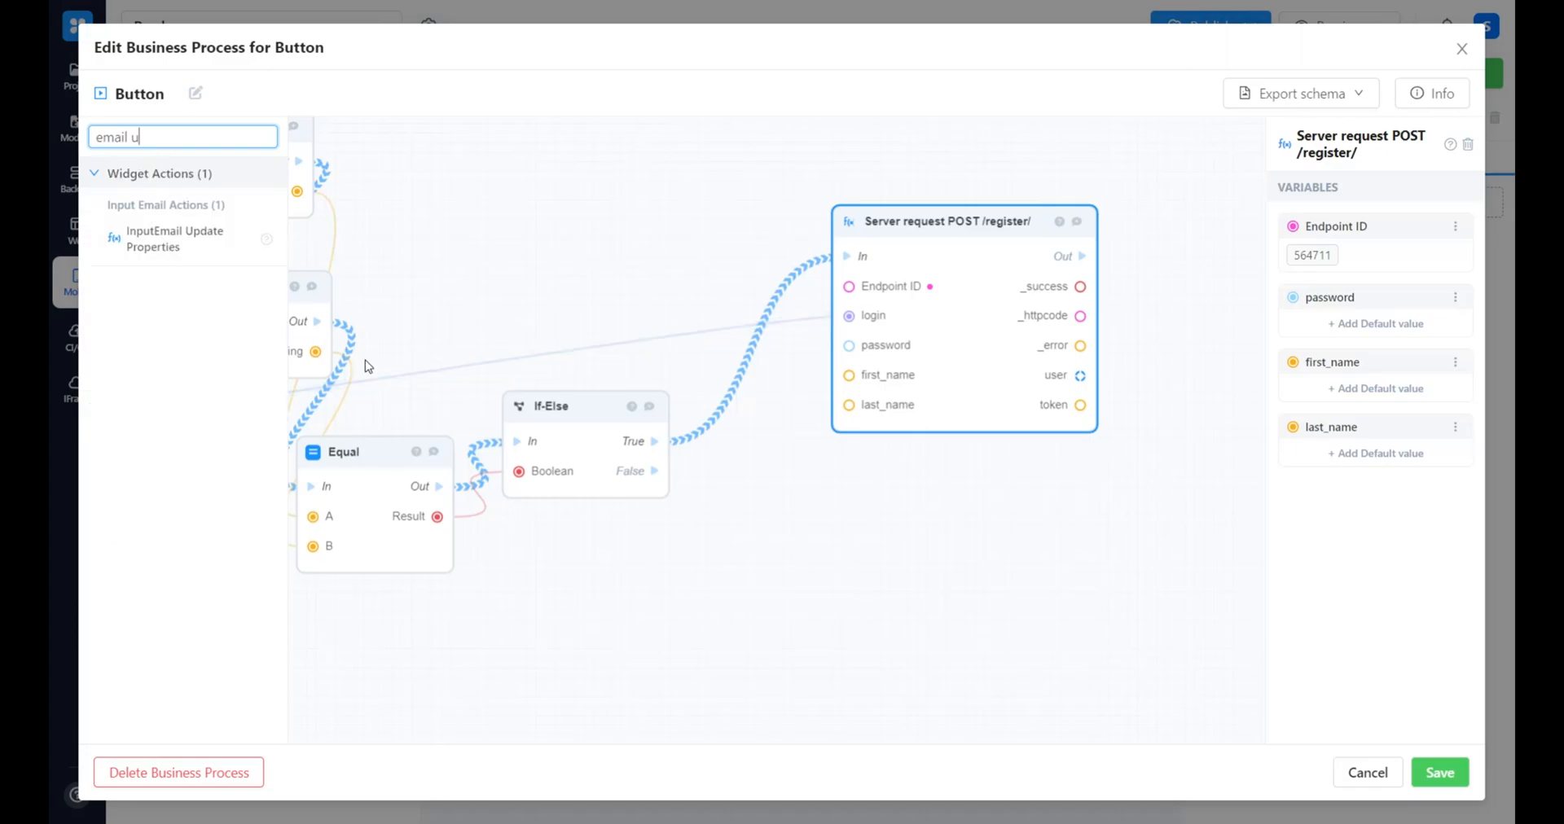
{"action": "left_click_drag", "start_coordinate": [198, 237], "coordinate": [774, 560]}
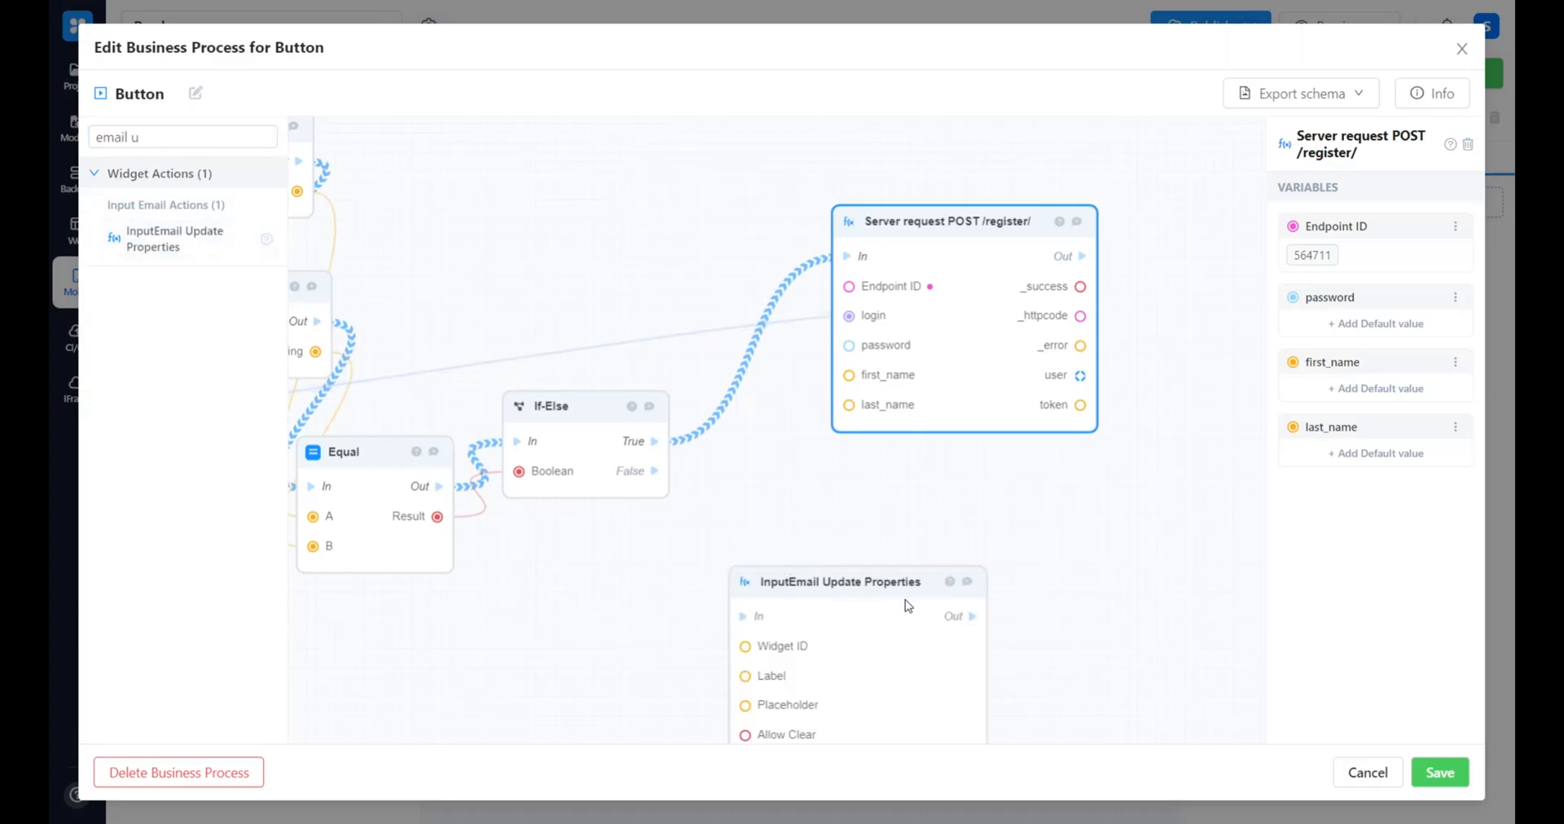
{"action": "scroll", "coordinate": [906, 600], "scroll_direction": "down", "scroll_amount": 3}
{"action": "left_click_drag", "start_coordinate": [856, 458], "coordinate": [859, 451]}
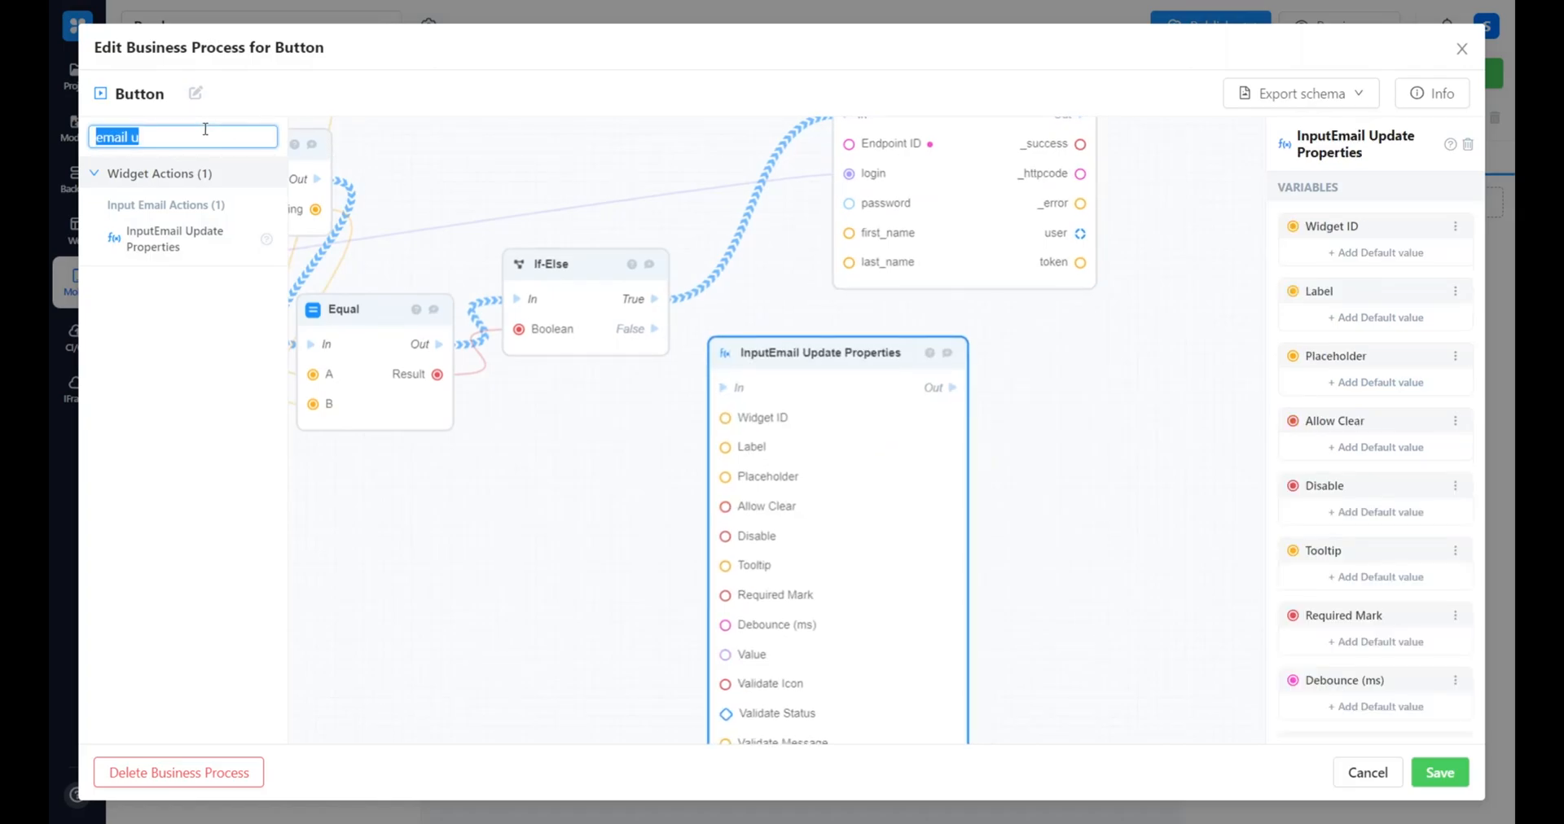
Add two InputPassword Update Properties blocks beside the InputEmail Update Properties block
{"action": "key", "text": "BackSpace"}
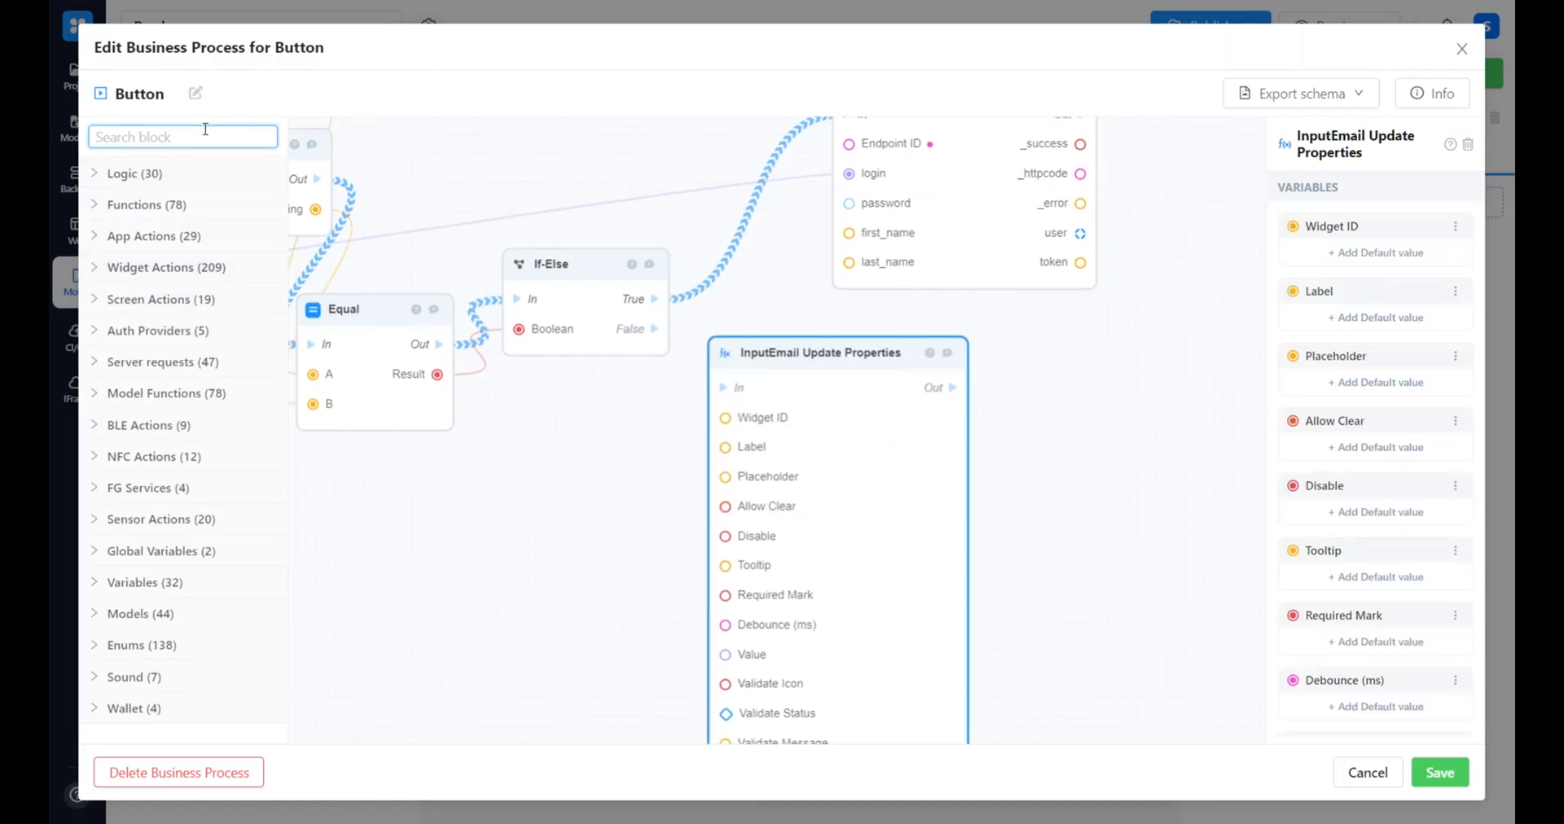
{"action": "type", "text": "password up"}
{"action": "left_click_drag", "start_coordinate": [195, 242], "coordinate": [1061, 412]}
{"action": "left_click_drag", "start_coordinate": [1027, 383], "coordinate": [810, 334]}
{"action": "left_click_drag", "start_coordinate": [265, 244], "coordinate": [1104, 321]}
{"action": "left_click_drag", "start_coordinate": [1033, 499], "coordinate": [909, 413]}
Connect the If-Else False output to InputEmail Update Properties and chain it through both InputPassword Update Properties blocks
{"action": "left_click_drag", "start_coordinate": [440, 281], "coordinate": [505, 339]}
{"action": "left_click_drag", "start_coordinate": [880, 350], "coordinate": [1023, 251]}
{"action": "left_click_drag", "start_coordinate": [720, 341], "coordinate": [882, 230]}
{"action": "left_click_drag", "start_coordinate": [1068, 400], "coordinate": [1009, 514]}
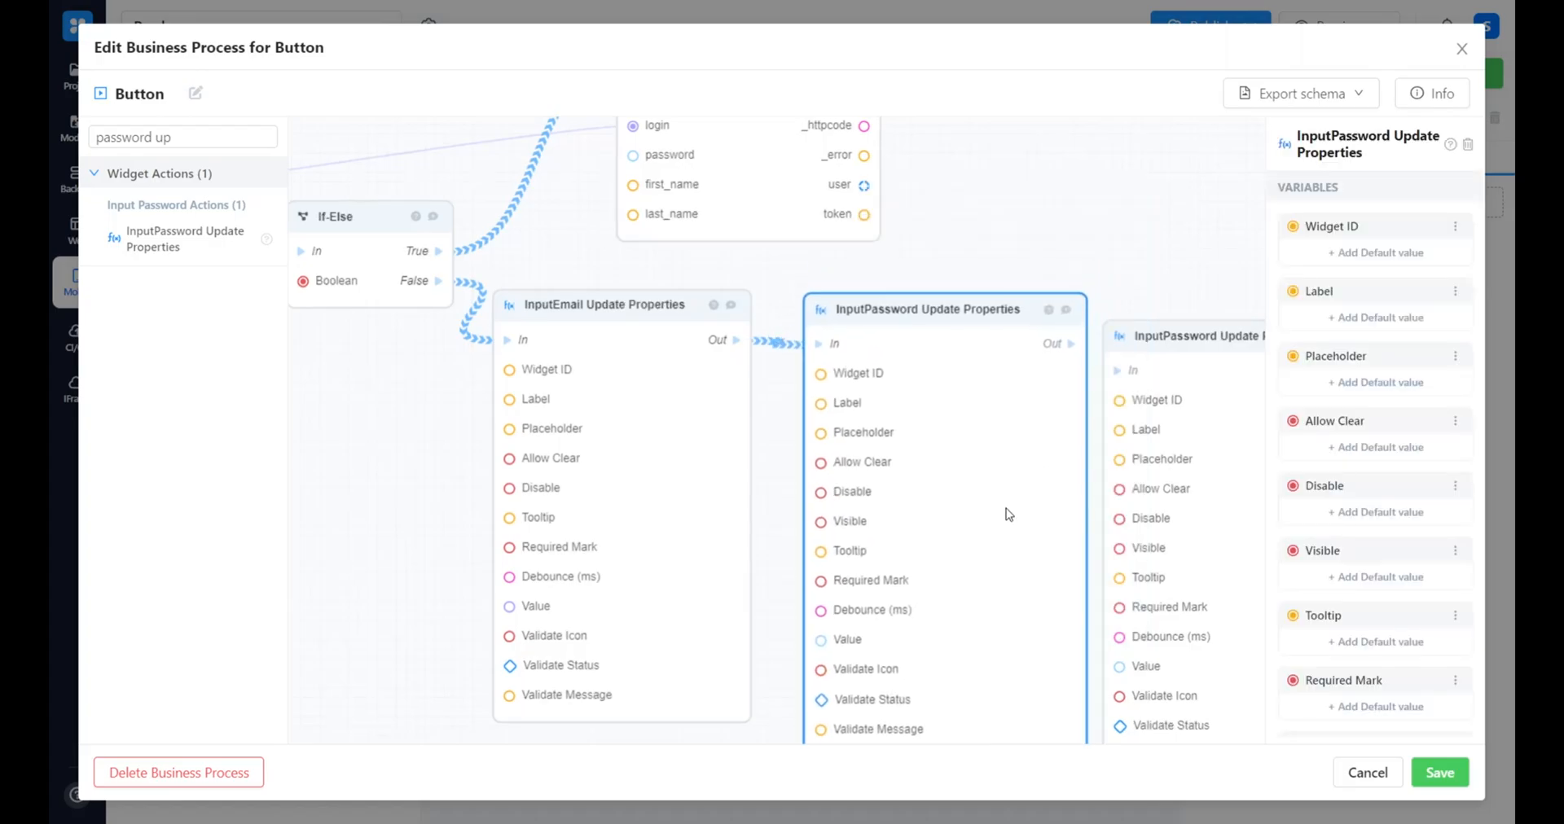
{"action": "left_click_drag", "start_coordinate": [1059, 270], "coordinate": [903, 271]}
{"action": "left_click_drag", "start_coordinate": [895, 350], "coordinate": [961, 371]}
{"action": "left_click_drag", "start_coordinate": [1138, 492], "coordinate": [1205, 514]}
{"action": "left_click_drag", "start_coordinate": [845, 526], "coordinate": [844, 528]}
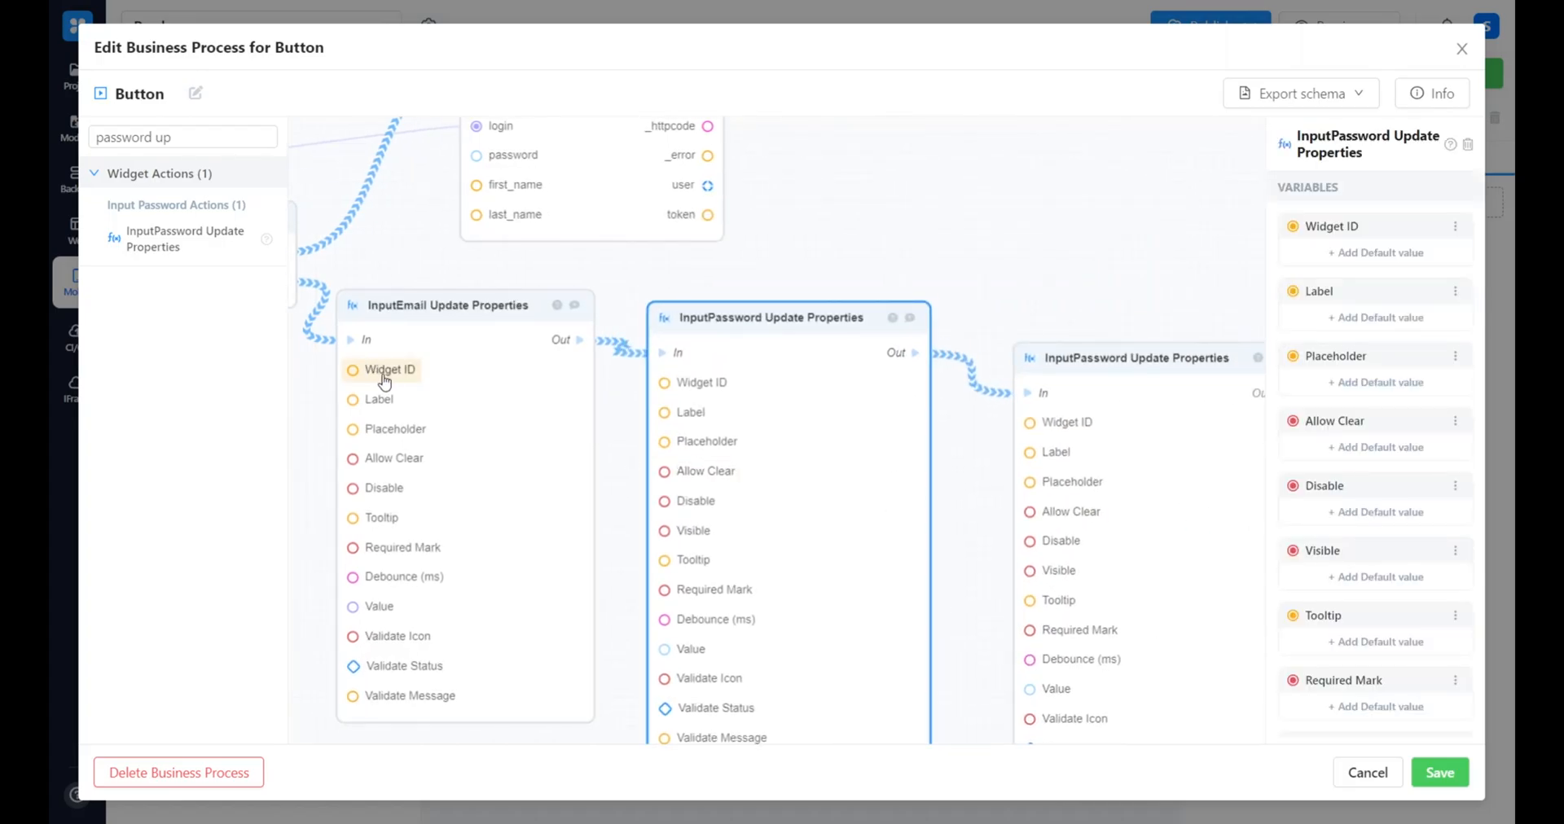
Set the InputEmail Update Properties block's default Widget ID to Email SignUp
{"action": "left_click", "coordinate": [366, 367]}
{"action": "left_click", "coordinate": [674, 418]}
{"action": "left_click", "coordinate": [728, 462]}
{"action": "left_click", "coordinate": [749, 592]}
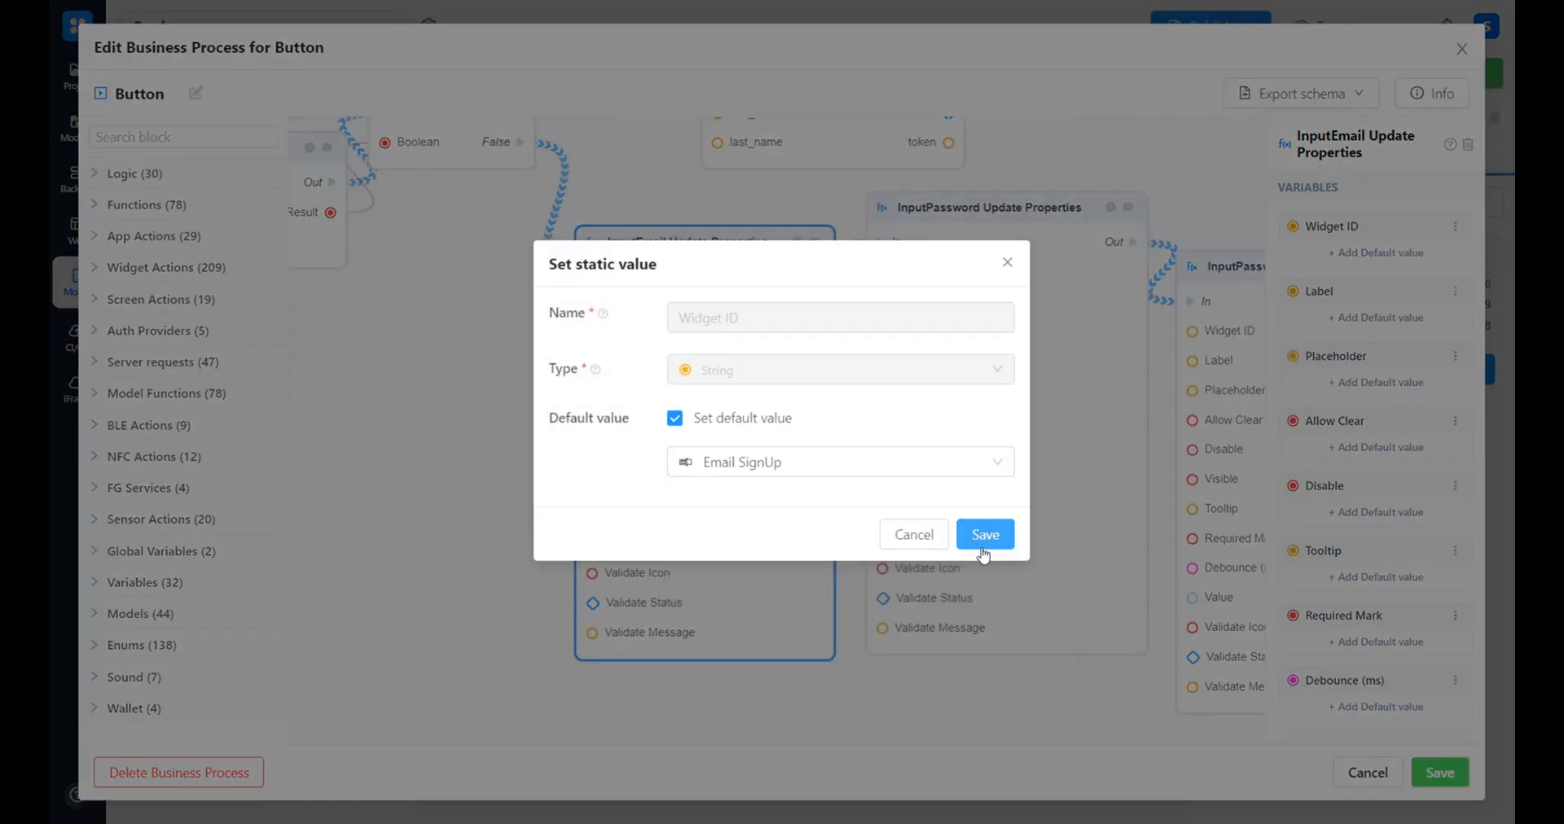
{"action": "left_click", "coordinate": [985, 534]}
Set the default Widget IDs of the two InputPassword Update Properties blocks to the corresponding sign-up password widgets
{"action": "left_click", "coordinate": [741, 255]}
{"action": "left_click", "coordinate": [731, 468]}
{"action": "left_click", "coordinate": [750, 594]}
{"action": "left_click", "coordinate": [985, 534]}
{"action": "left_click", "coordinate": [794, 292]}
{"action": "left_click", "coordinate": [708, 410]}
{"action": "left_click", "coordinate": [815, 457]}
{"action": "left_click", "coordinate": [757, 622]}
{"action": "left_click", "coordinate": [1005, 521]}
Set the InputEmail Update Properties block's default Validate Status to Error
{"action": "scroll", "coordinate": [733, 655], "scroll_direction": "left", "scroll_amount": 5}
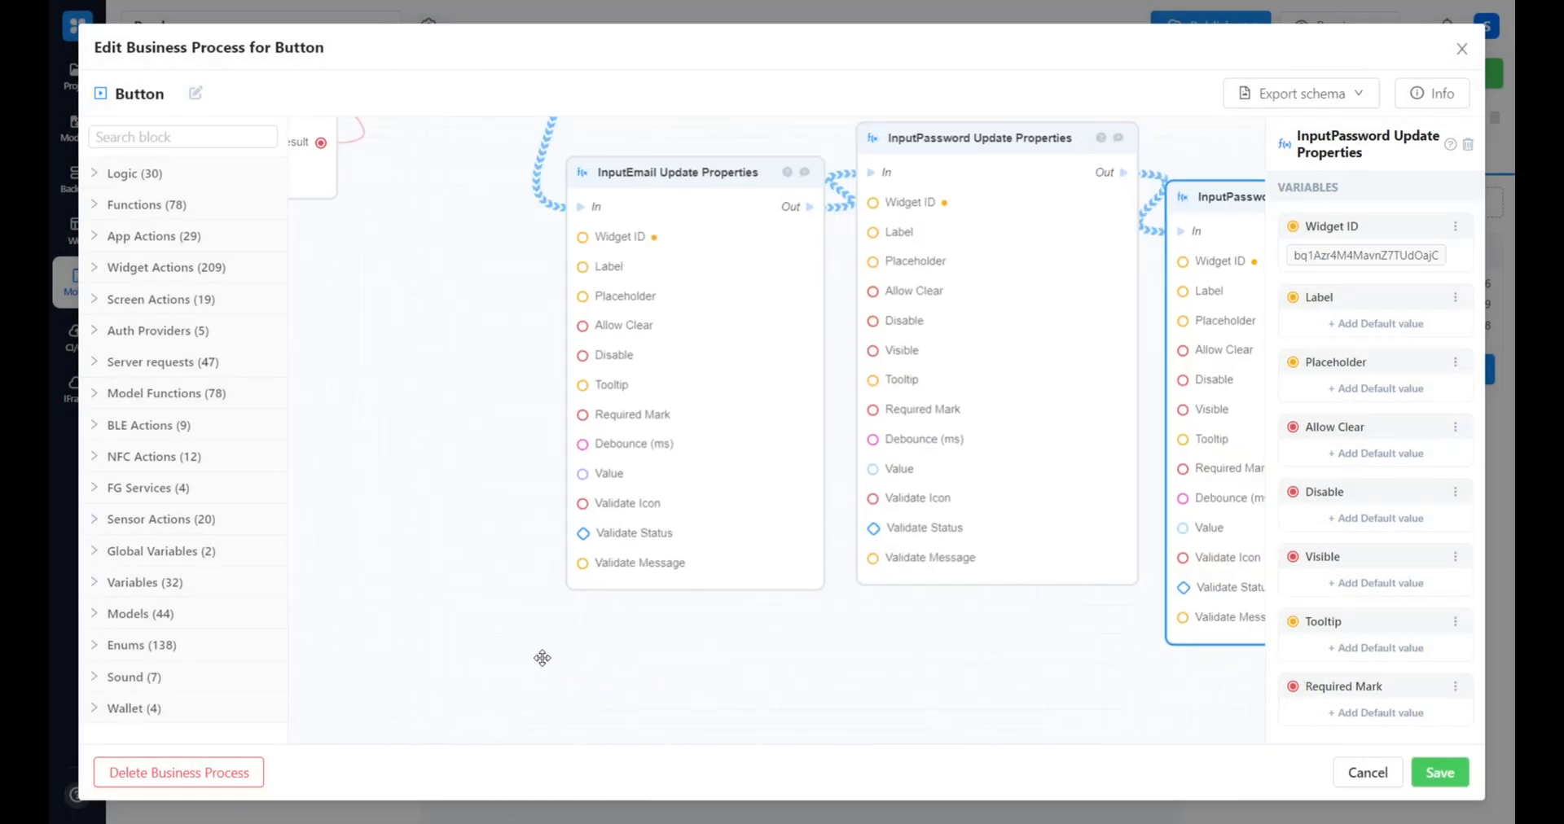
{"action": "left_click", "coordinate": [611, 533]}
{"action": "scroll", "coordinate": [1382, 657], "scroll_direction": "down", "scroll_amount": 4}
{"action": "left_click", "coordinate": [1380, 642]}
{"action": "left_click", "coordinate": [717, 417]}
{"action": "left_click", "coordinate": [734, 468]}
{"action": "left_click", "coordinate": [738, 564]}
{"action": "left_click", "coordinate": [985, 537]}
Set the first InputPassword Update Properties block's default Validate Status to Error
{"action": "left_click", "coordinate": [907, 511]}
{"action": "scroll", "coordinate": [1383, 635], "scroll_direction": "down", "scroll_amount": 3}
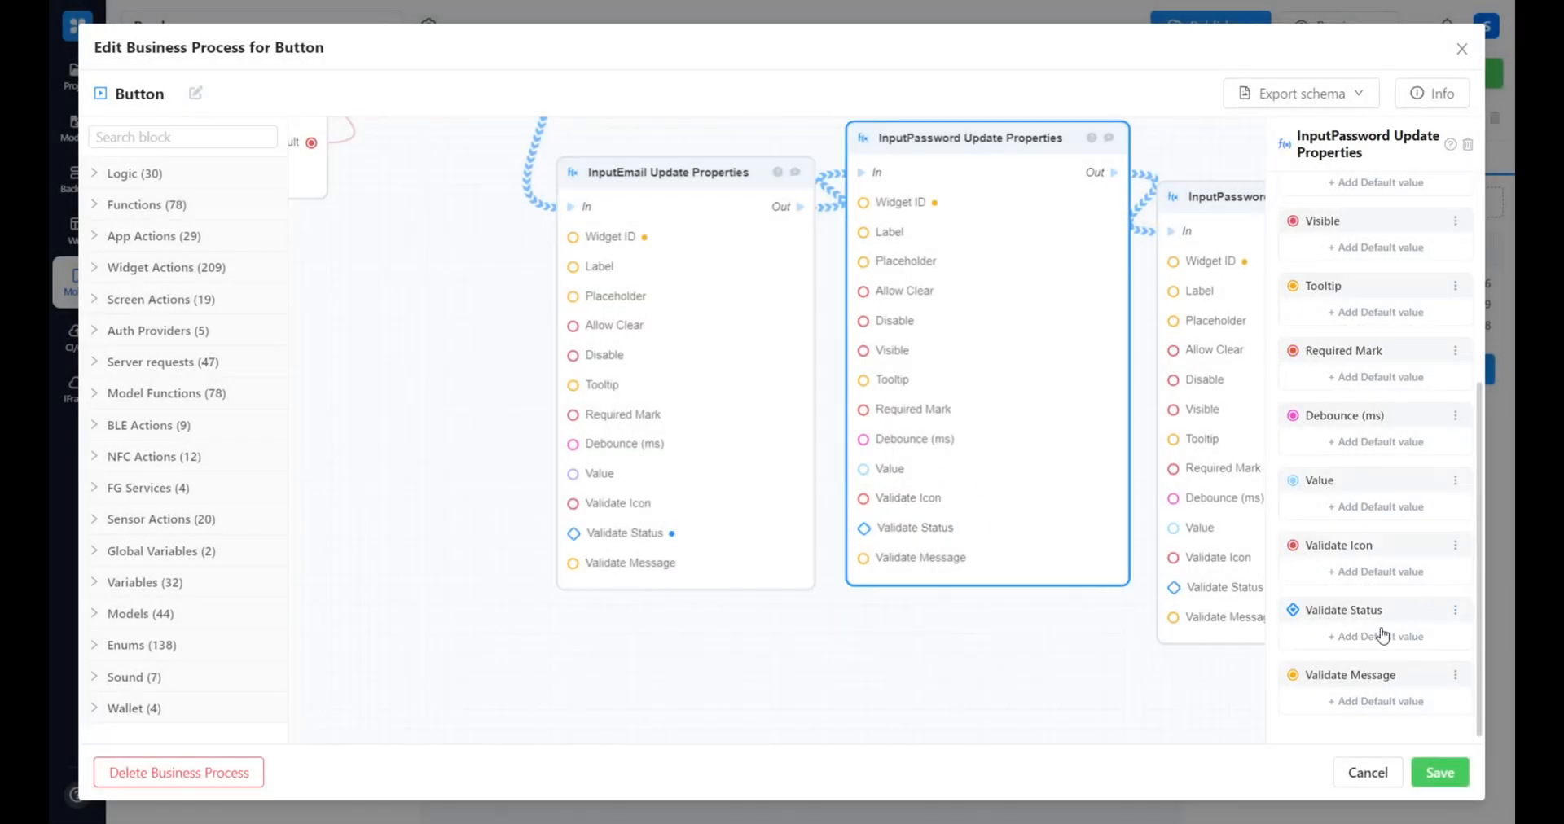
{"action": "left_click", "coordinate": [1381, 638]}
{"action": "left_click", "coordinate": [710, 417]}
{"action": "left_click", "coordinate": [716, 466]}
{"action": "left_click", "coordinate": [733, 563]}
{"action": "left_click", "coordinate": [986, 535]}
Set the second InputPassword Update Properties block's default Validate Status to Error
{"action": "left_click_drag", "start_coordinate": [1214, 672], "coordinate": [992, 626]}
{"action": "left_click", "coordinate": [995, 542]}
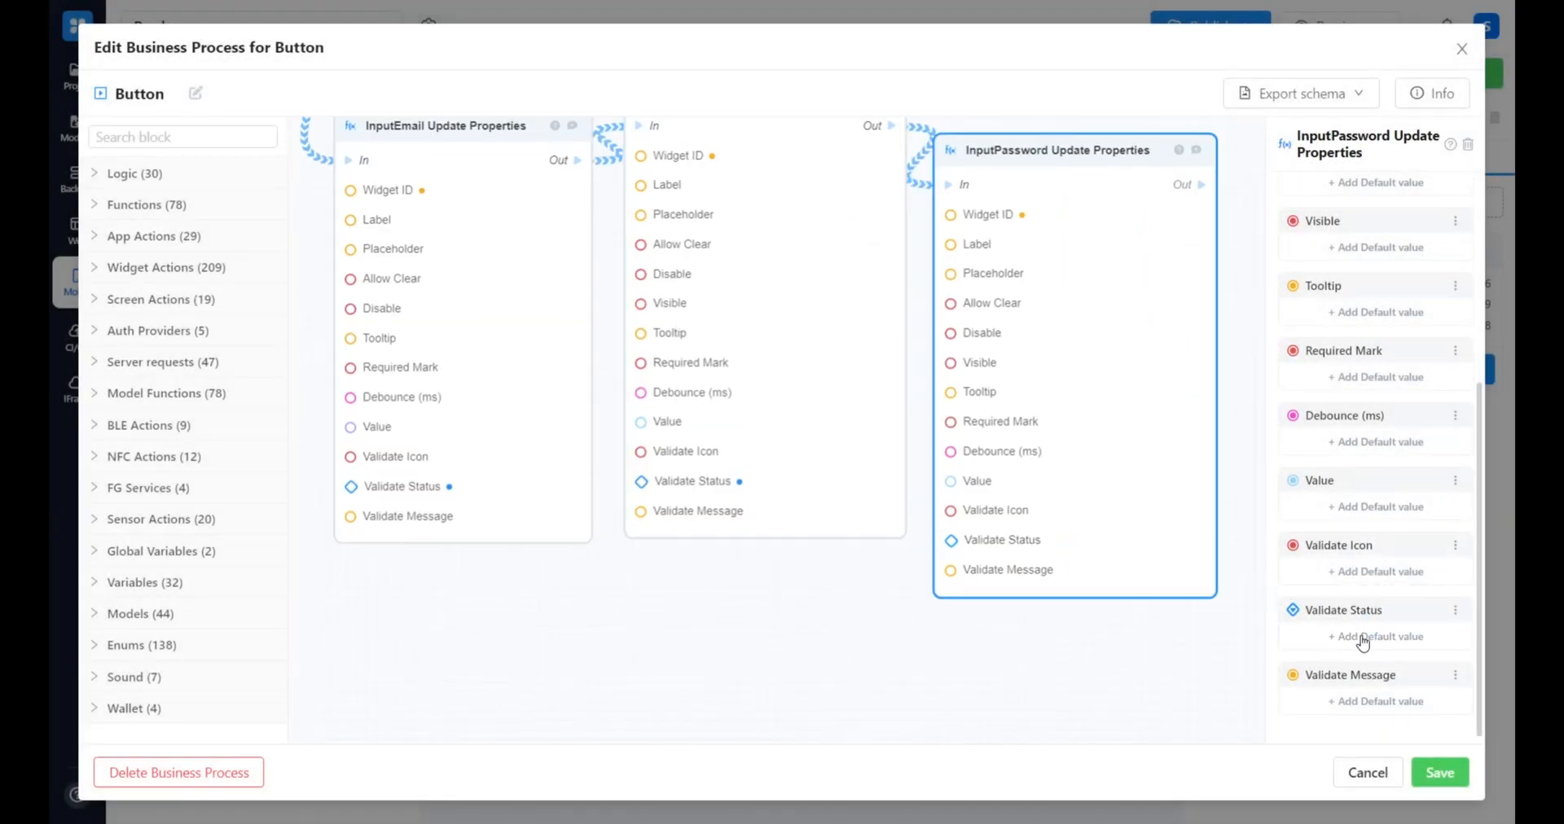
{"action": "left_click", "coordinate": [1353, 638]}
{"action": "left_click", "coordinate": [692, 463]}
{"action": "left_click", "coordinate": [695, 559]}
{"action": "left_click", "coordinate": [988, 535]}
Set the InputEmail Update Properties block's default Validate Message to "Something went wrong"
{"action": "left_click", "coordinate": [378, 528]}
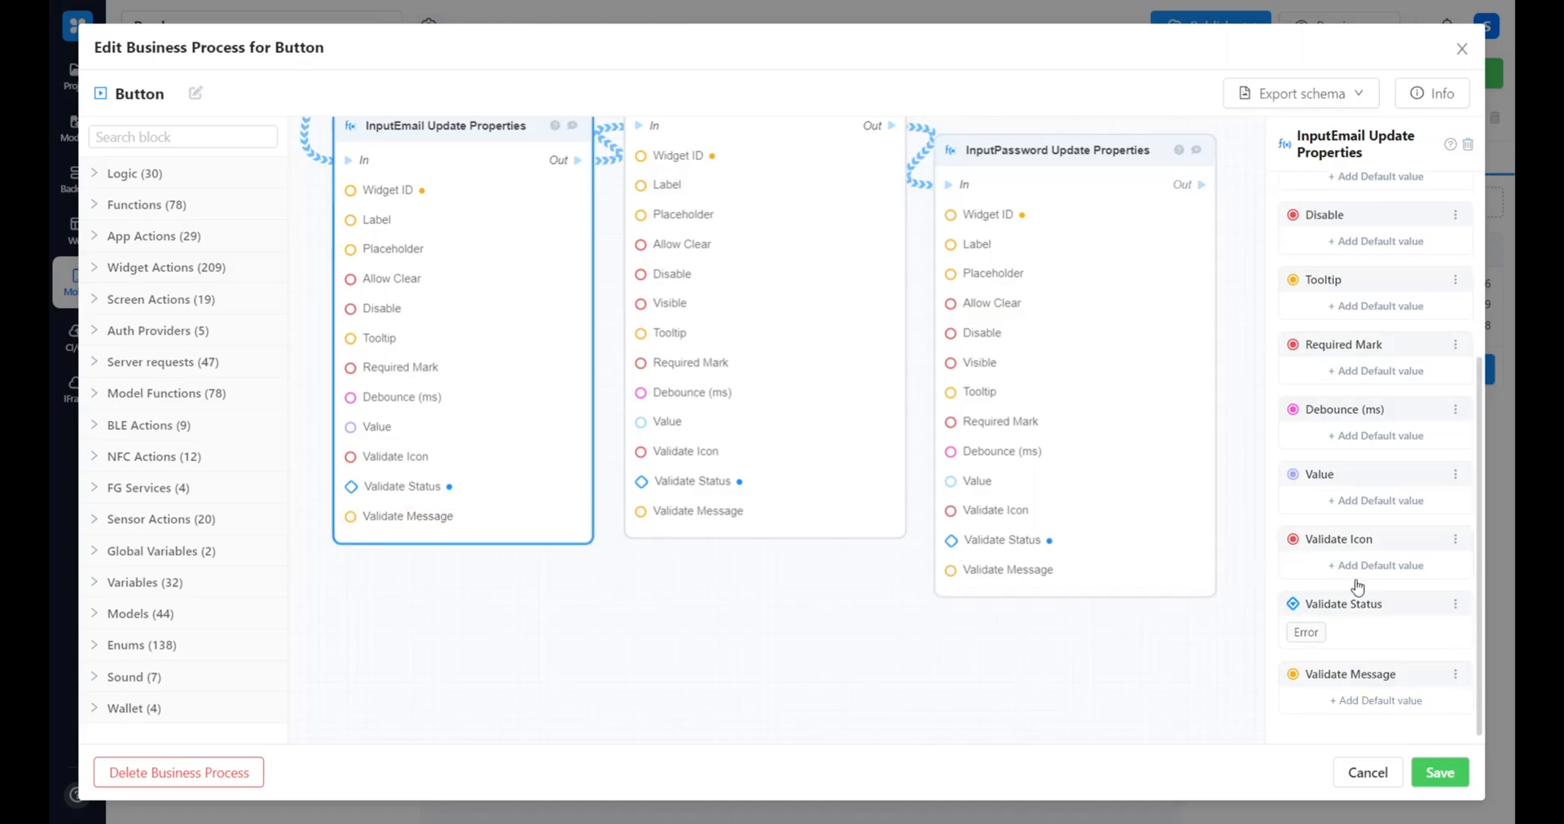
{"action": "left_click", "coordinate": [1367, 702]}
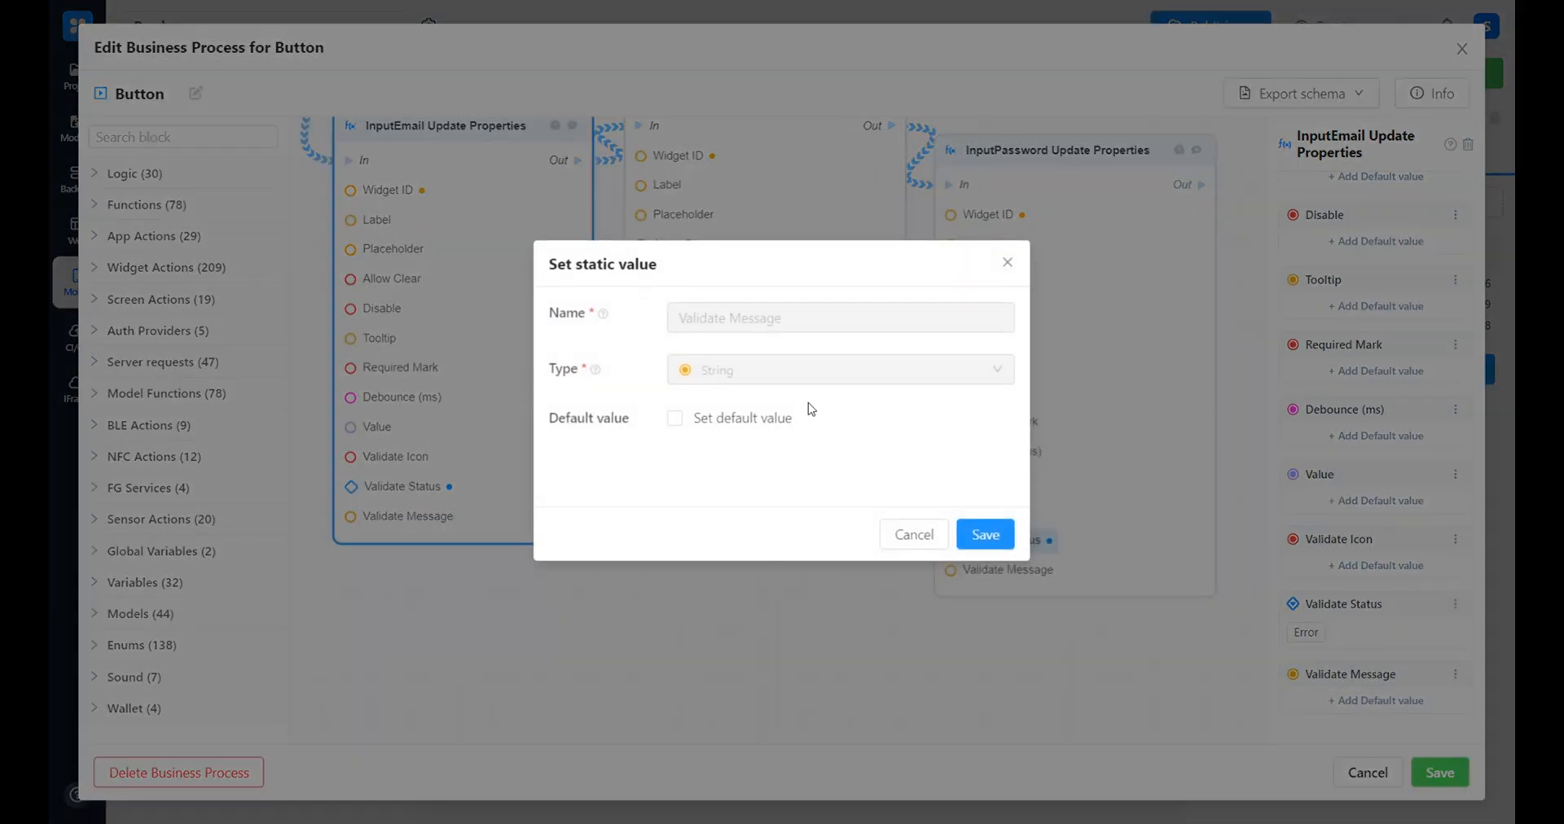
{"action": "left_click", "coordinate": [752, 421]}
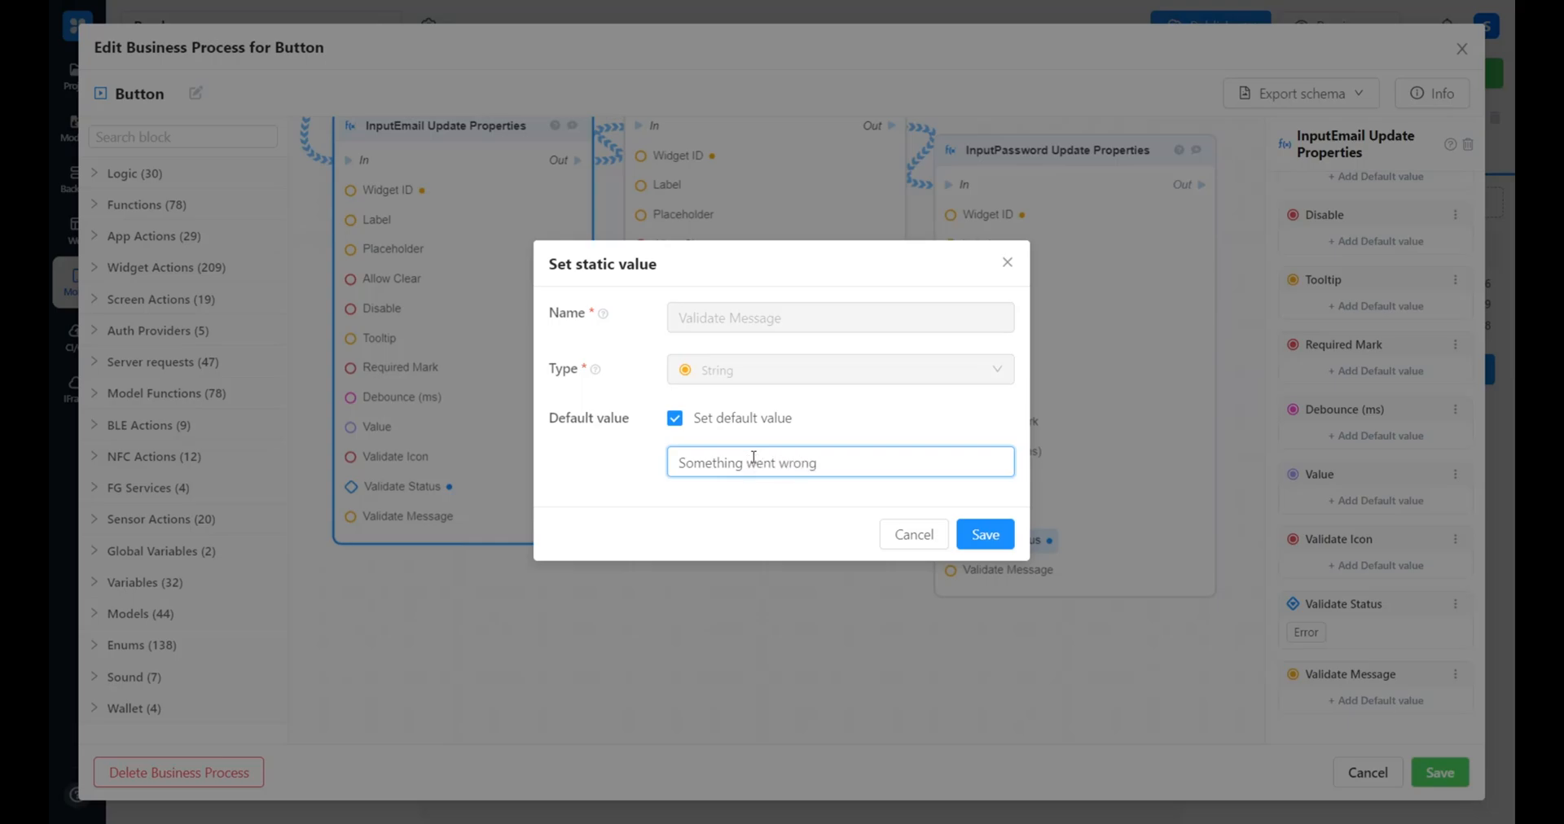
{"action": "left_click", "coordinate": [1010, 533]}
Connect the sign-up password value to the POST /register/ block's password input
{"action": "left_click_drag", "start_coordinate": [754, 619], "coordinate": [673, 817]}
{"action": "left_click_drag", "start_coordinate": [888, 219], "coordinate": [1005, 364]}
Add an If-Else block after POST /register/ and connect the request's Out and _success to its In and Boolean
{"action": "left_click", "coordinate": [211, 129]}
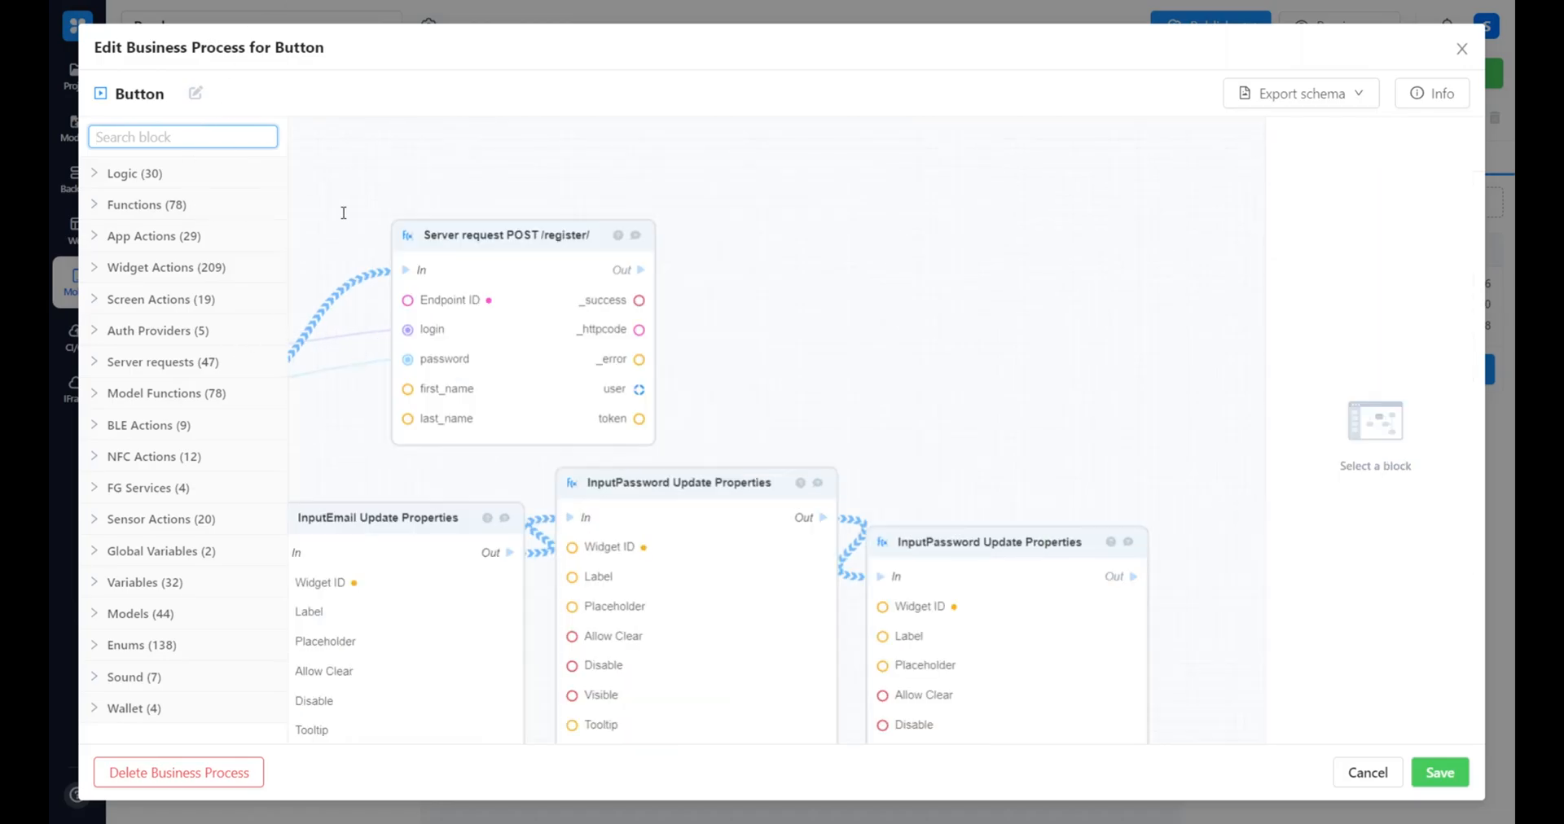
{"action": "type", "text": "if"}
{"action": "left_click_drag", "start_coordinate": [141, 204], "coordinate": [796, 244]}
{"action": "left_click_drag", "start_coordinate": [638, 301], "coordinate": [810, 310]}
{"action": "left_click_drag", "start_coordinate": [640, 270], "coordinate": [829, 281]}
Add a Set Auth Token block on the new If-Else's True output and connect the register request's token to it
{"action": "double_click", "coordinate": [162, 134]}
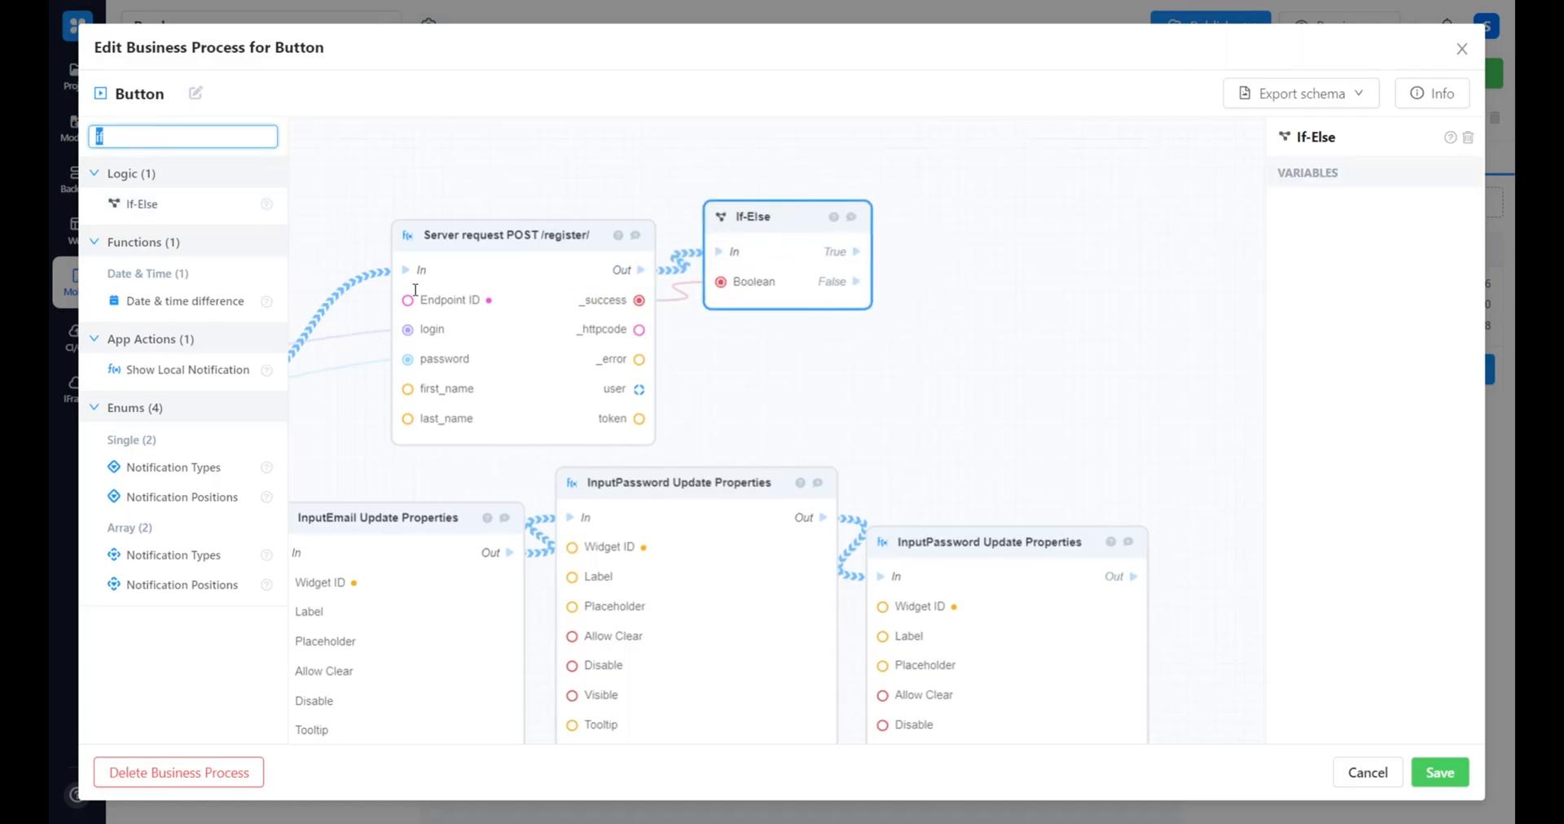
{"action": "type", "text": "set auth"}
{"action": "left_click_drag", "start_coordinate": [195, 203], "coordinate": [931, 213]}
{"action": "left_click_drag", "start_coordinate": [856, 251], "coordinate": [944, 270]}
{"action": "left_click", "coordinate": [831, 314]}
{"action": "left_click_drag", "start_coordinate": [637, 417], "coordinate": [946, 300]}
Add a Navigate block after the Set Auth Token block
{"action": "left_click", "coordinate": [193, 127]}
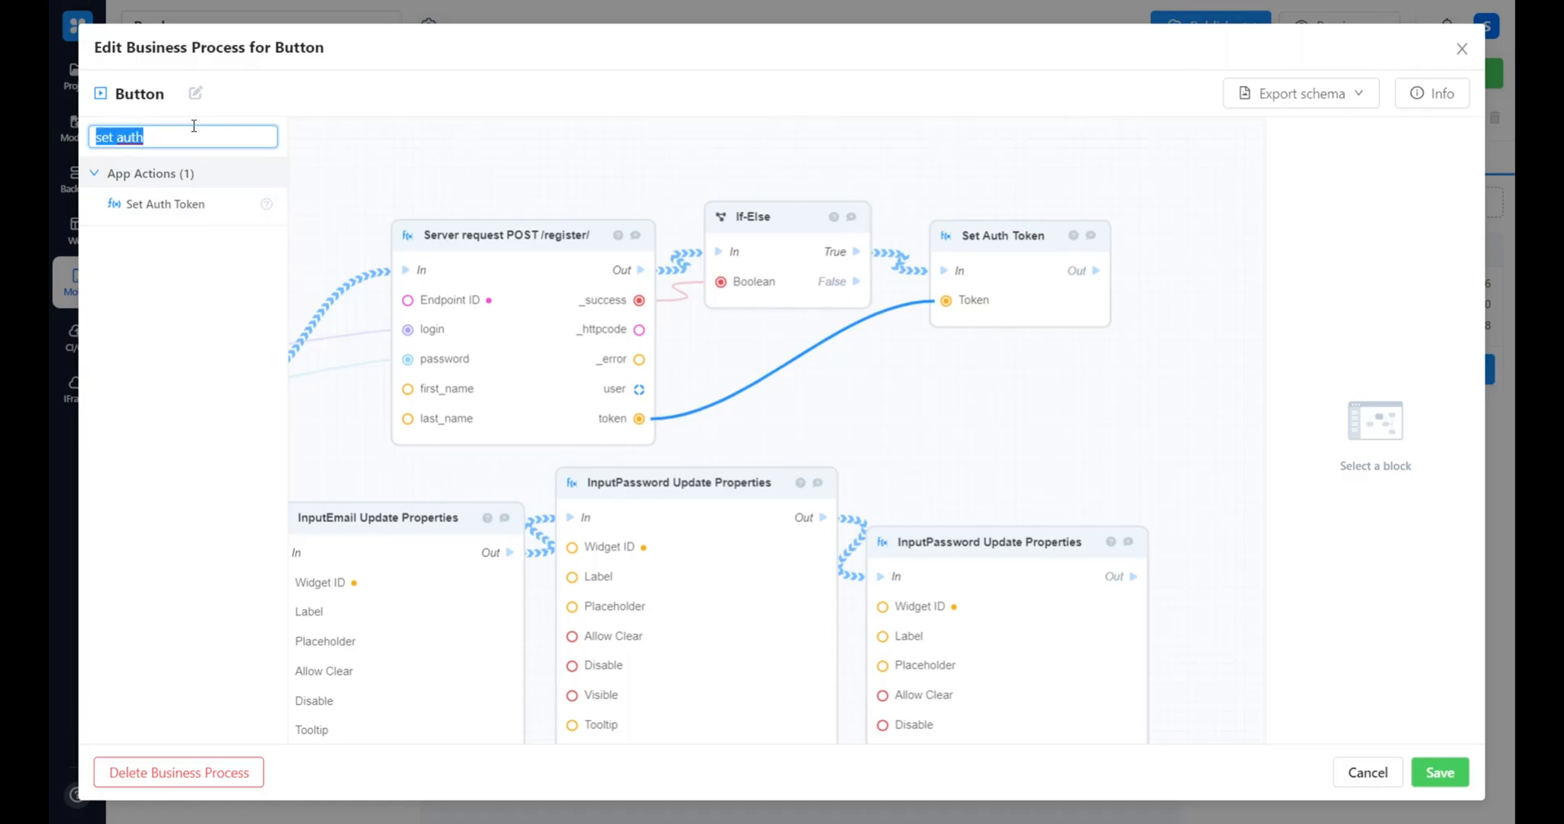
{"action": "key", "text": "BackSpace"}
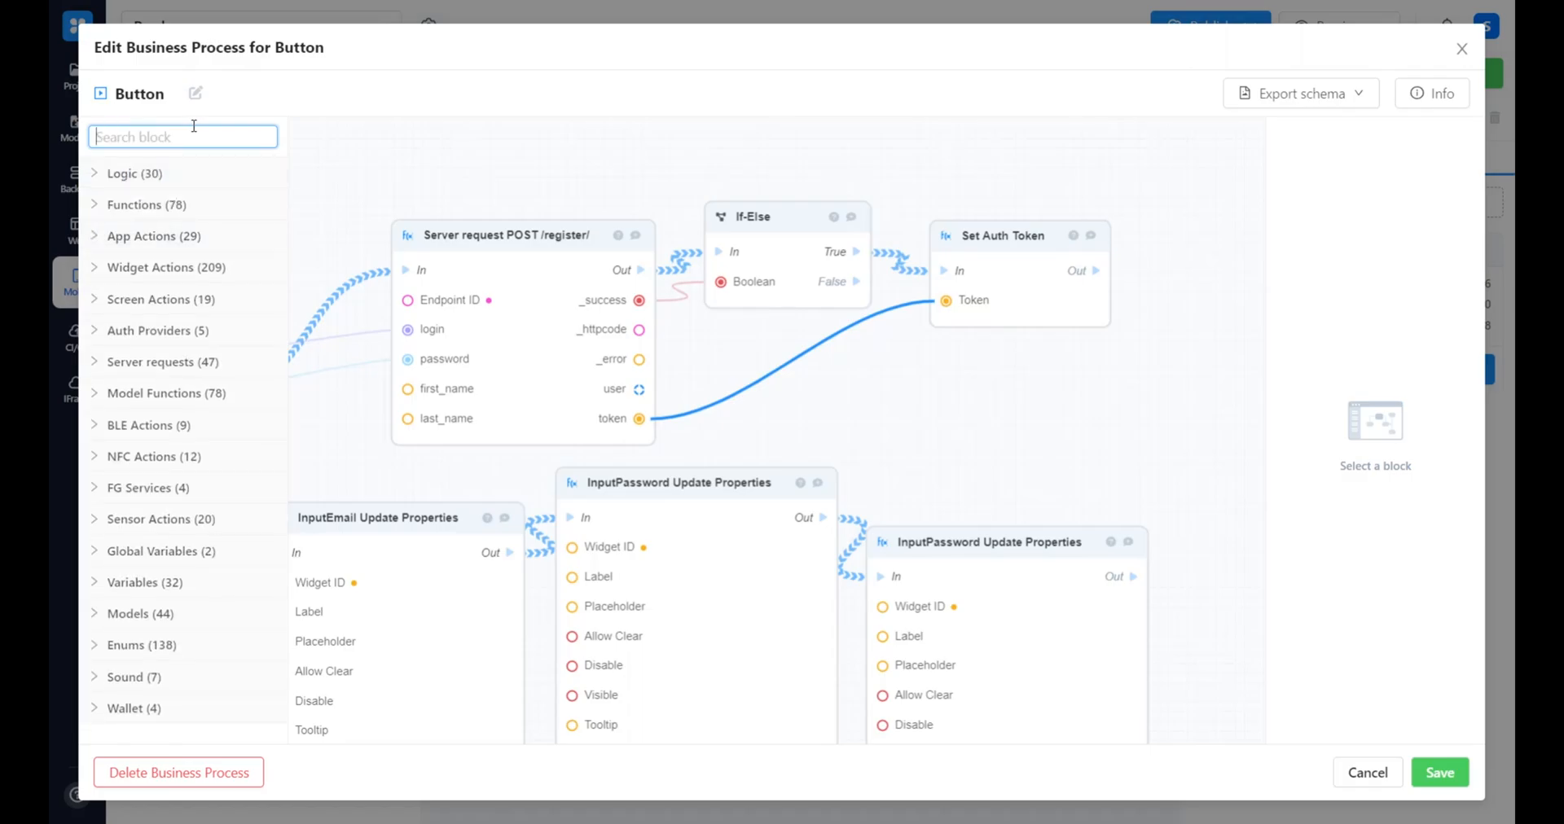
{"action": "type", "text": "navigate"}
{"action": "left_click_drag", "start_coordinate": [150, 204], "coordinate": [969, 273]}
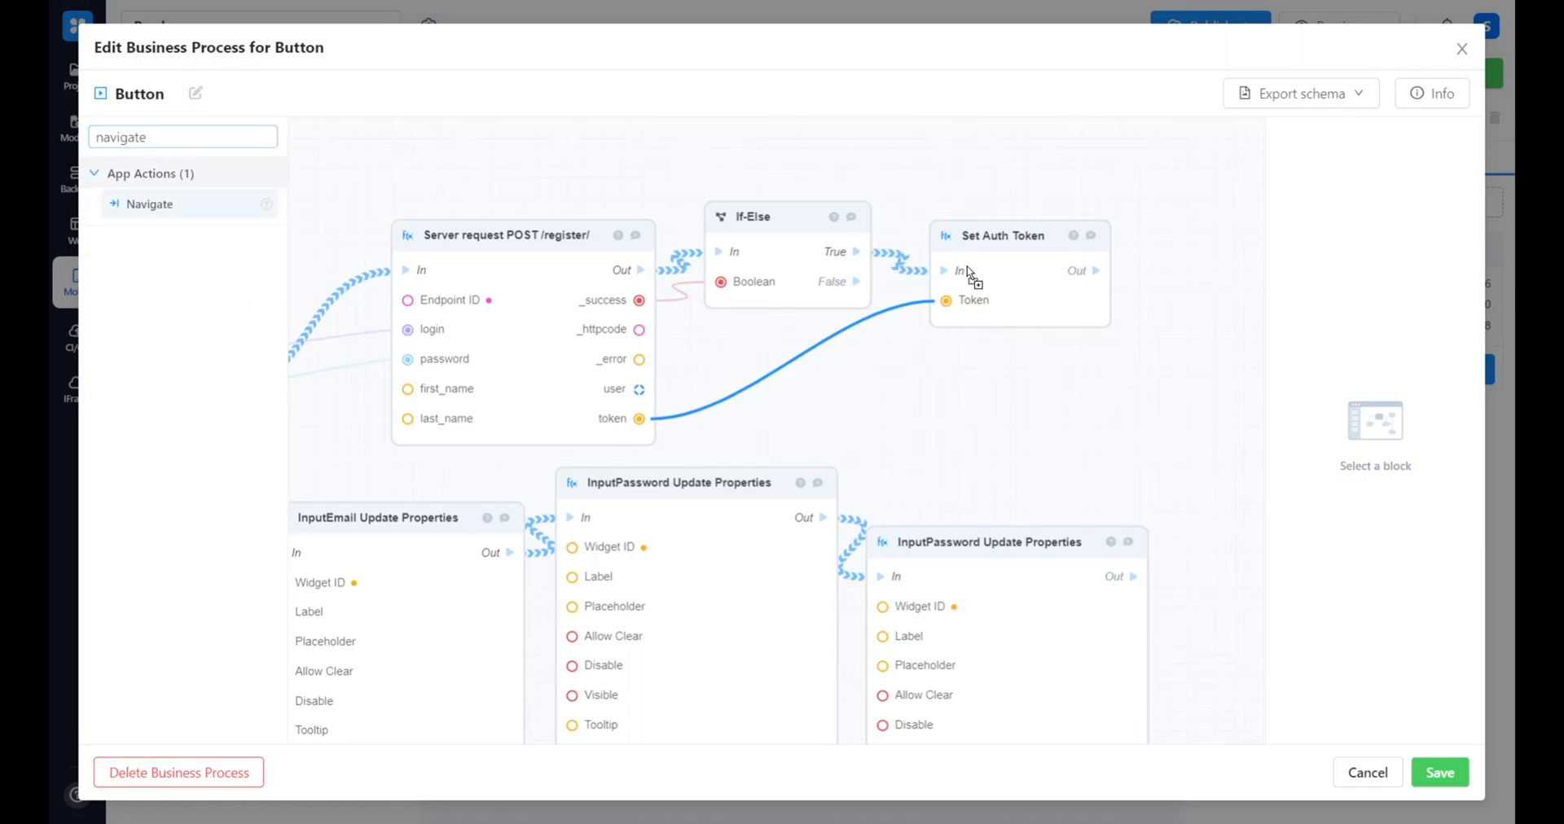
{"action": "left_click_drag", "start_coordinate": [1145, 282], "coordinate": [1147, 280]}
{"action": "left_click", "coordinate": [1162, 265]}
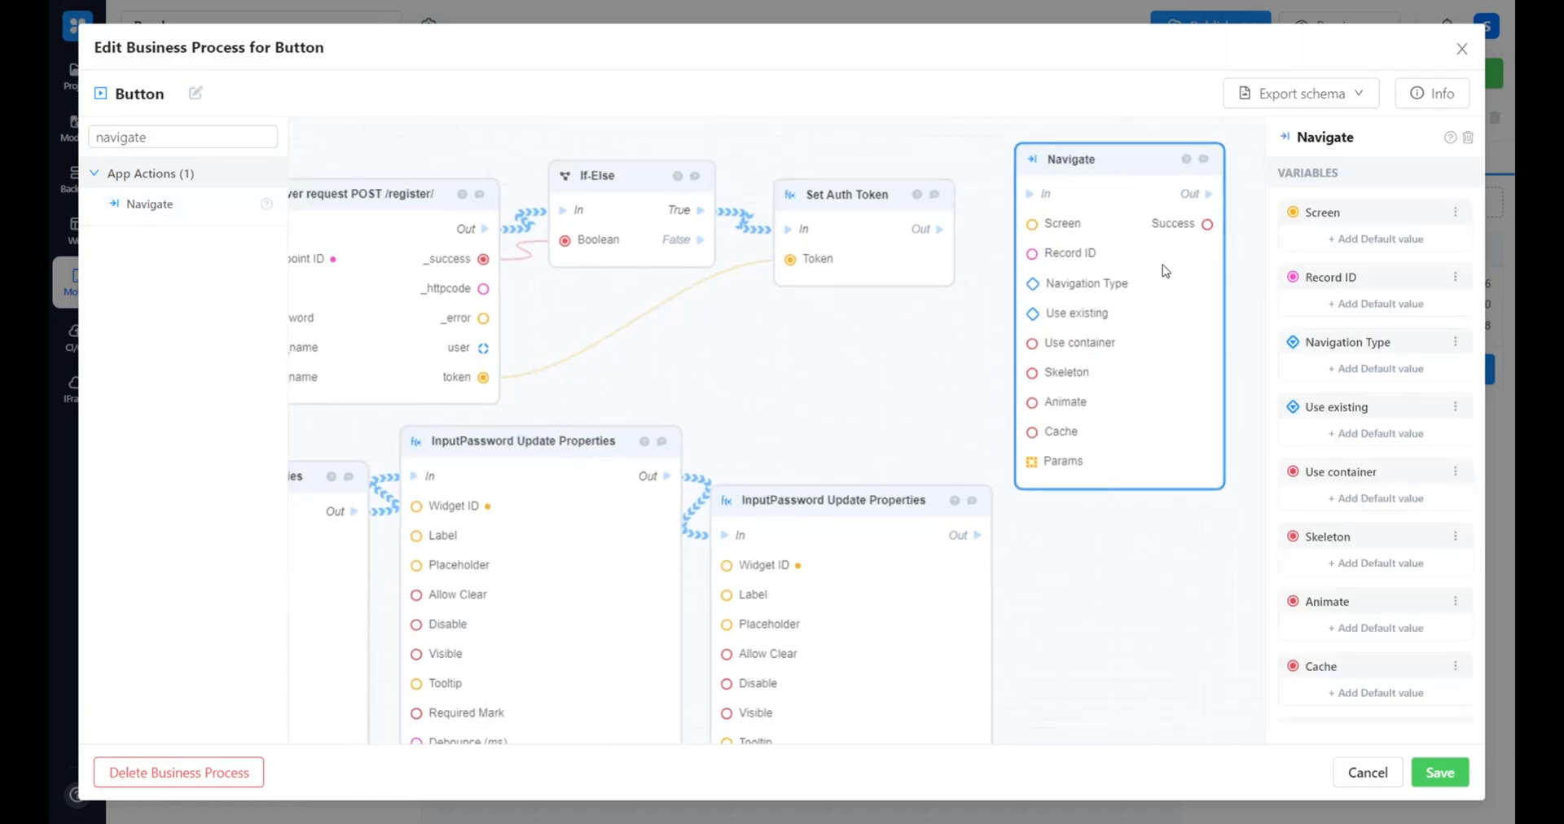
Set the Navigate block's default Screen to Books and connect Set Auth Token's Out to its In
{"action": "left_click", "coordinate": [1344, 240]}
{"action": "left_click", "coordinate": [675, 418]}
{"action": "left_click", "coordinate": [694, 462]}
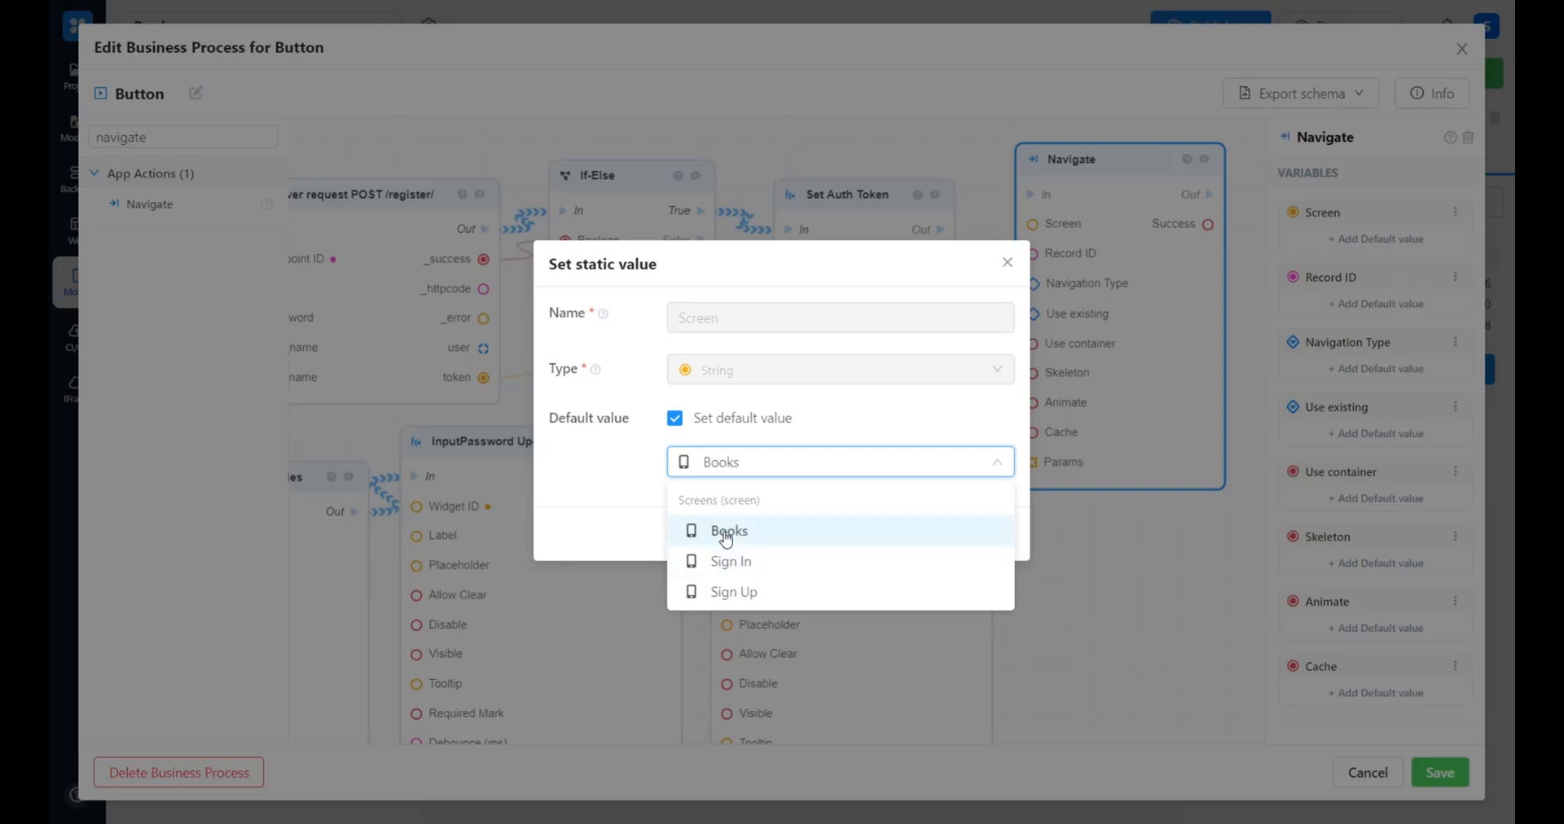
{"action": "left_click", "coordinate": [722, 531]}
{"action": "left_click", "coordinate": [980, 536]}
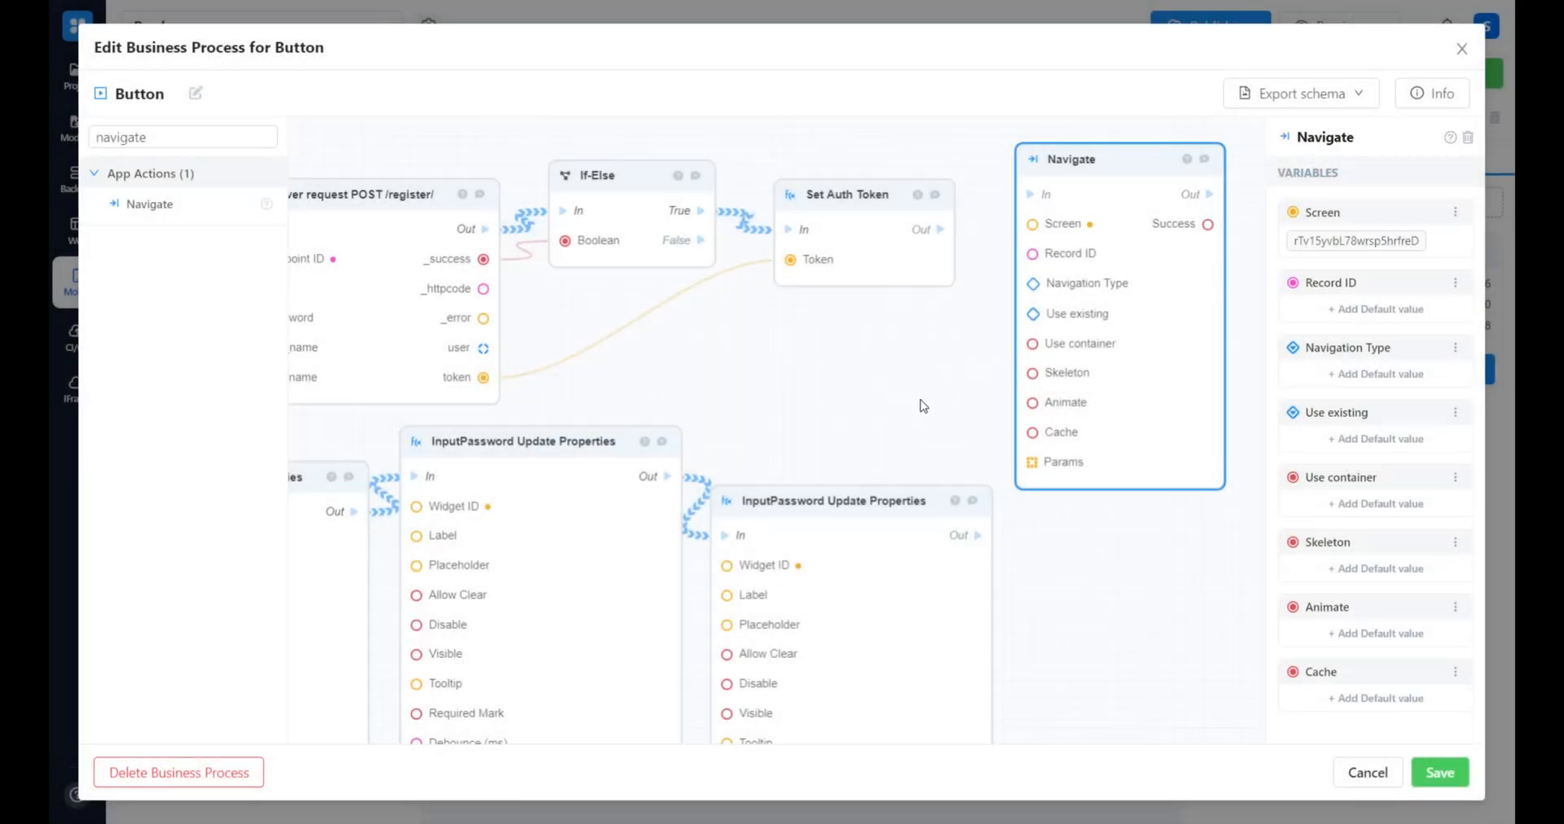
{"action": "left_click_drag", "start_coordinate": [1002, 272], "coordinate": [1094, 238]}
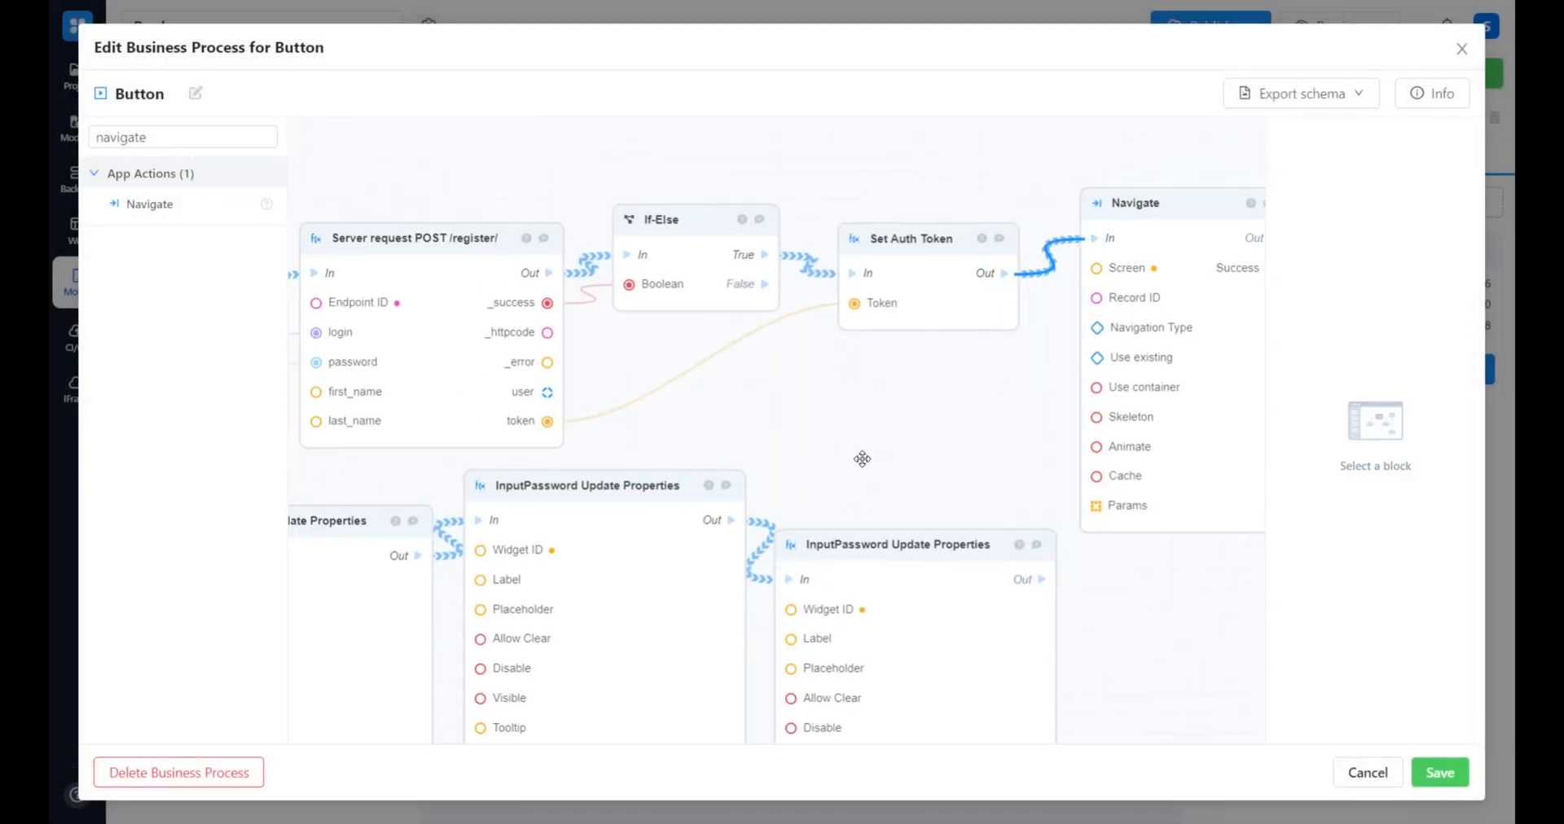
Connect the second If-Else's False output to InputEmail Update Properties and save the business process
{"action": "left_click_drag", "start_coordinate": [831, 461], "coordinate": [1013, 429]}
{"action": "left_click_drag", "start_coordinate": [876, 355], "coordinate": [901, 306]}
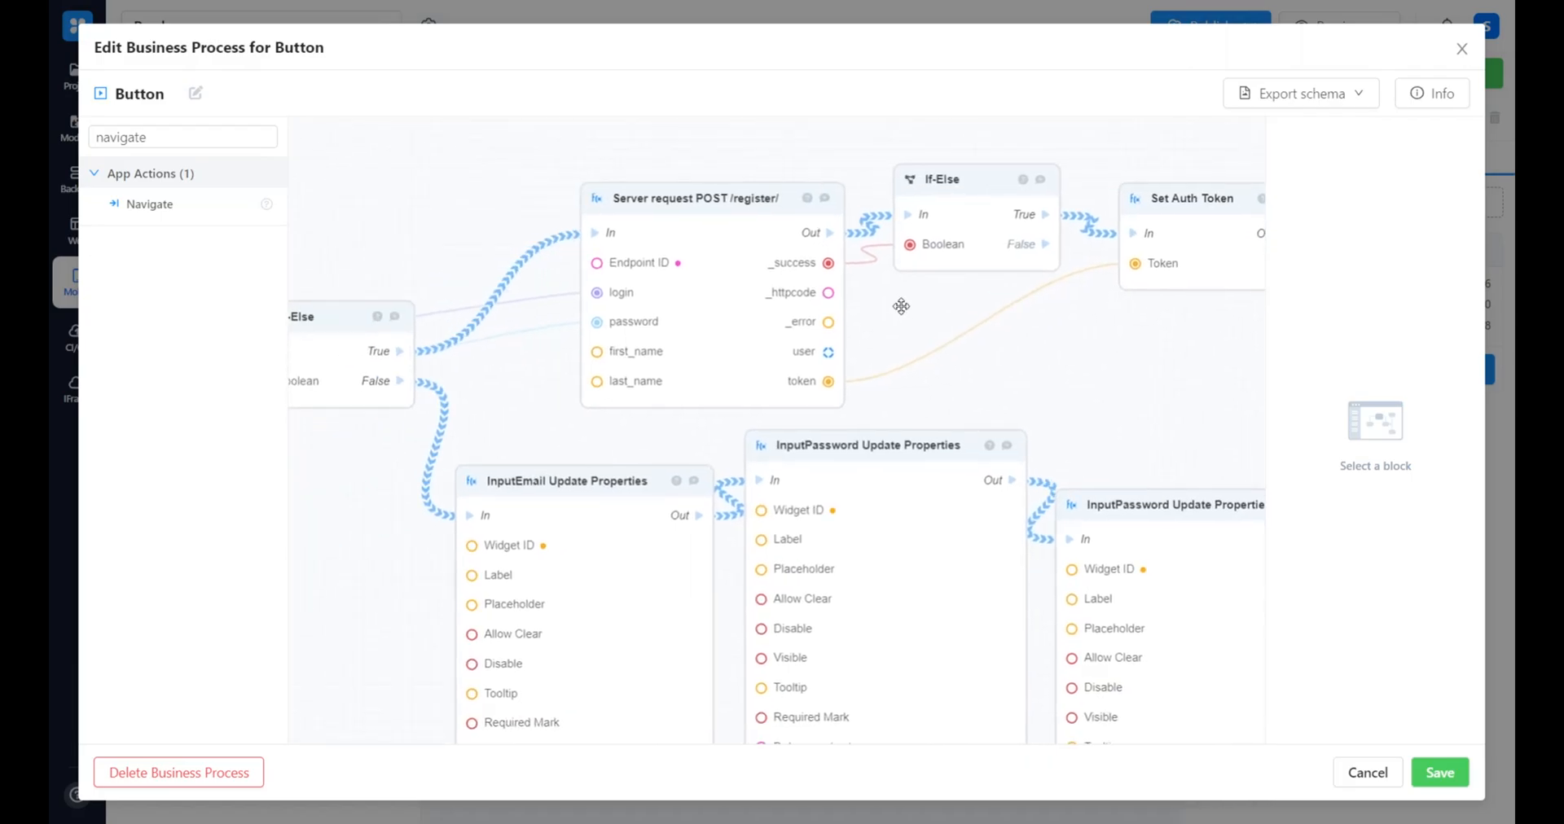
{"action": "left_click_drag", "start_coordinate": [1046, 245], "coordinate": [516, 497]}
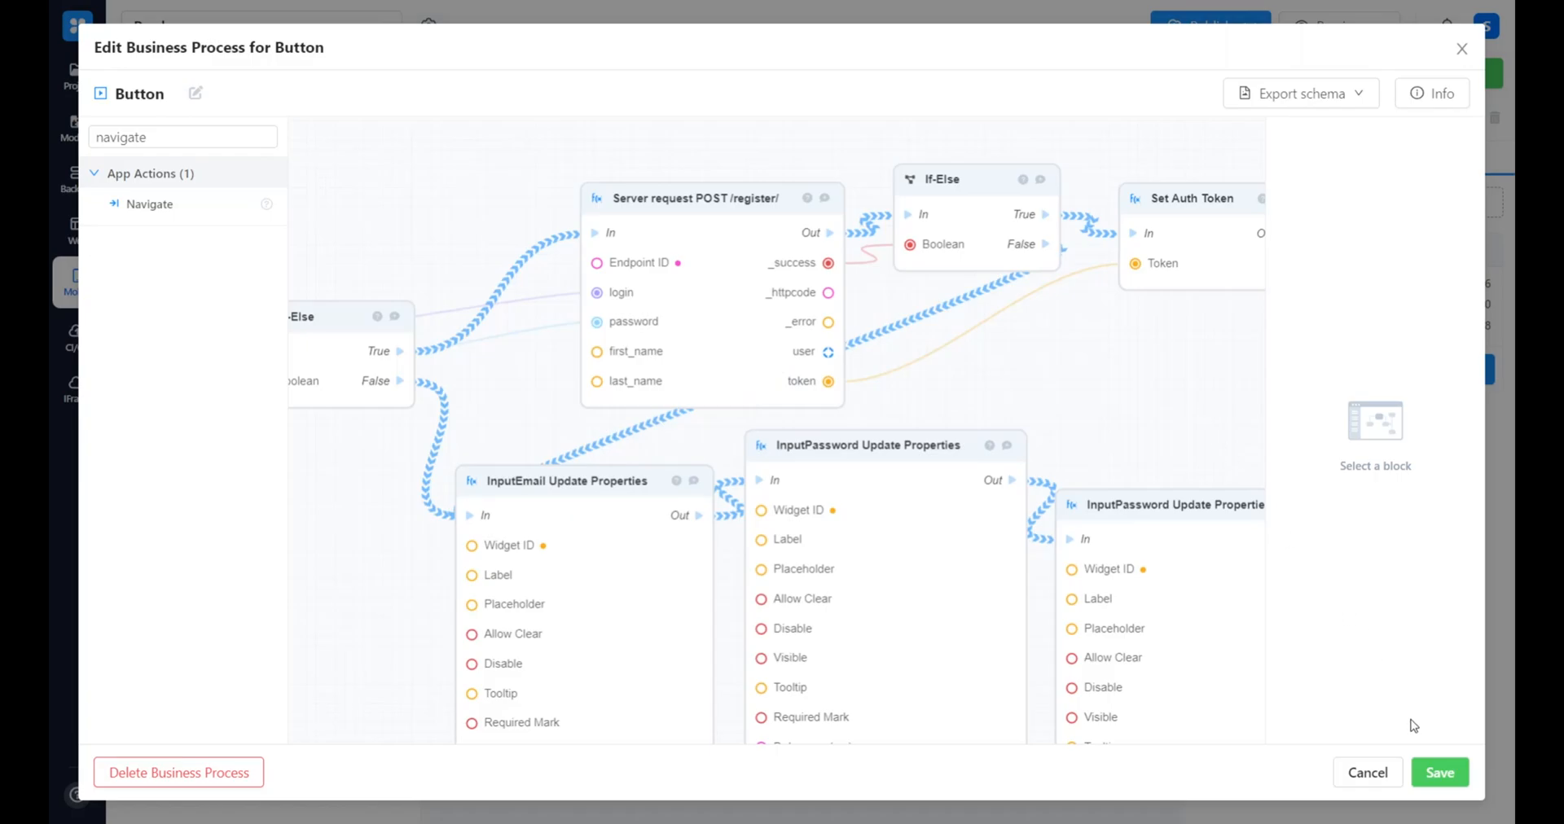
{"action": "left_click", "coordinate": [1427, 763]}
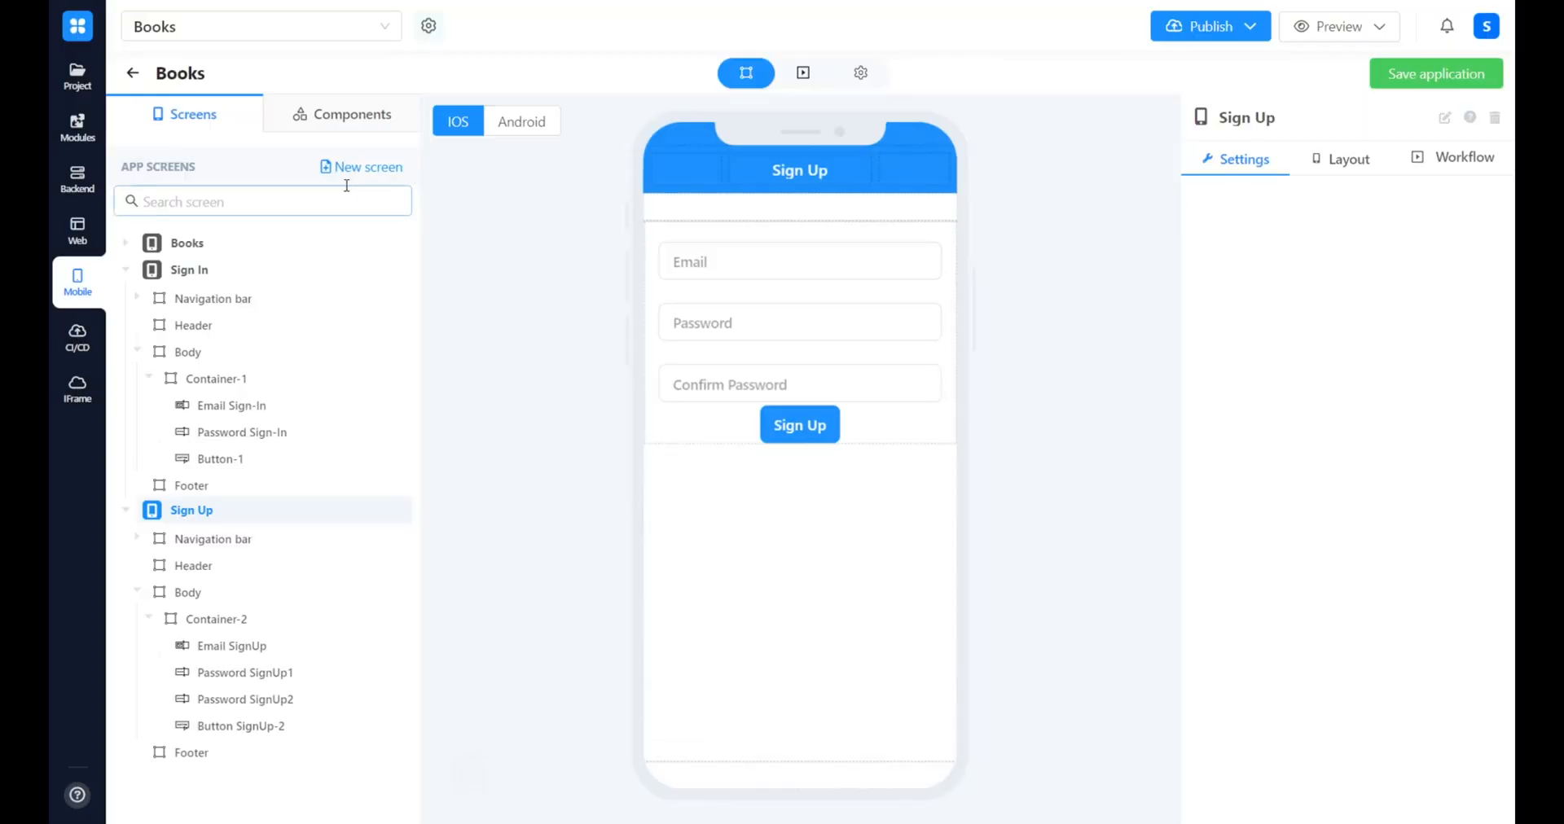
Add a Text component below the Sign Up button on the Sign Up screen
{"action": "left_click", "coordinate": [344, 118]}
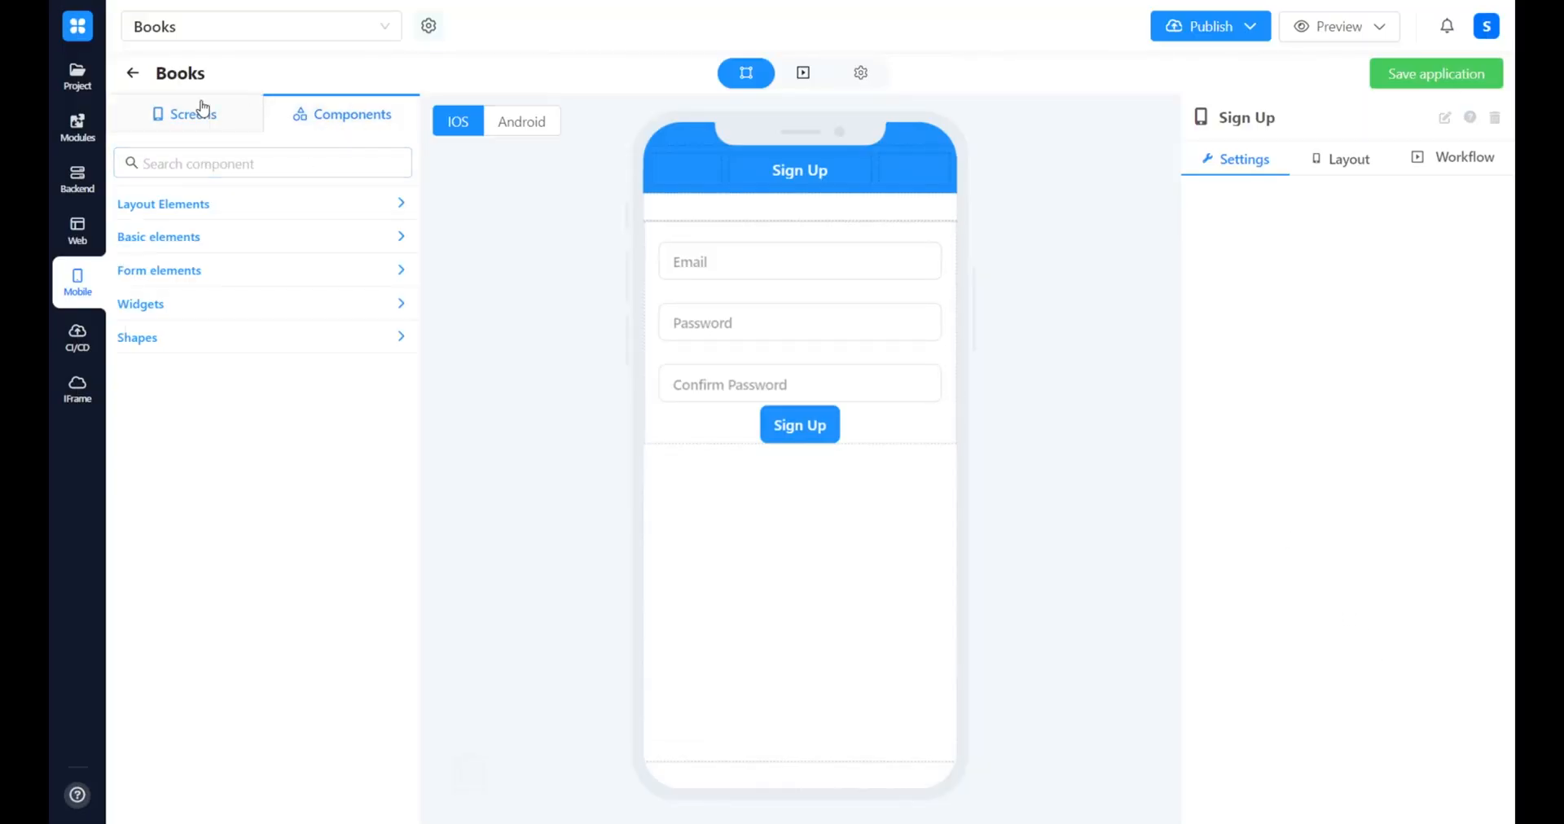
{"action": "left_click", "coordinate": [205, 112]}
{"action": "left_click", "coordinate": [291, 202]}
{"action": "left_click", "coordinate": [342, 127]}
{"action": "left_click", "coordinate": [302, 163]}
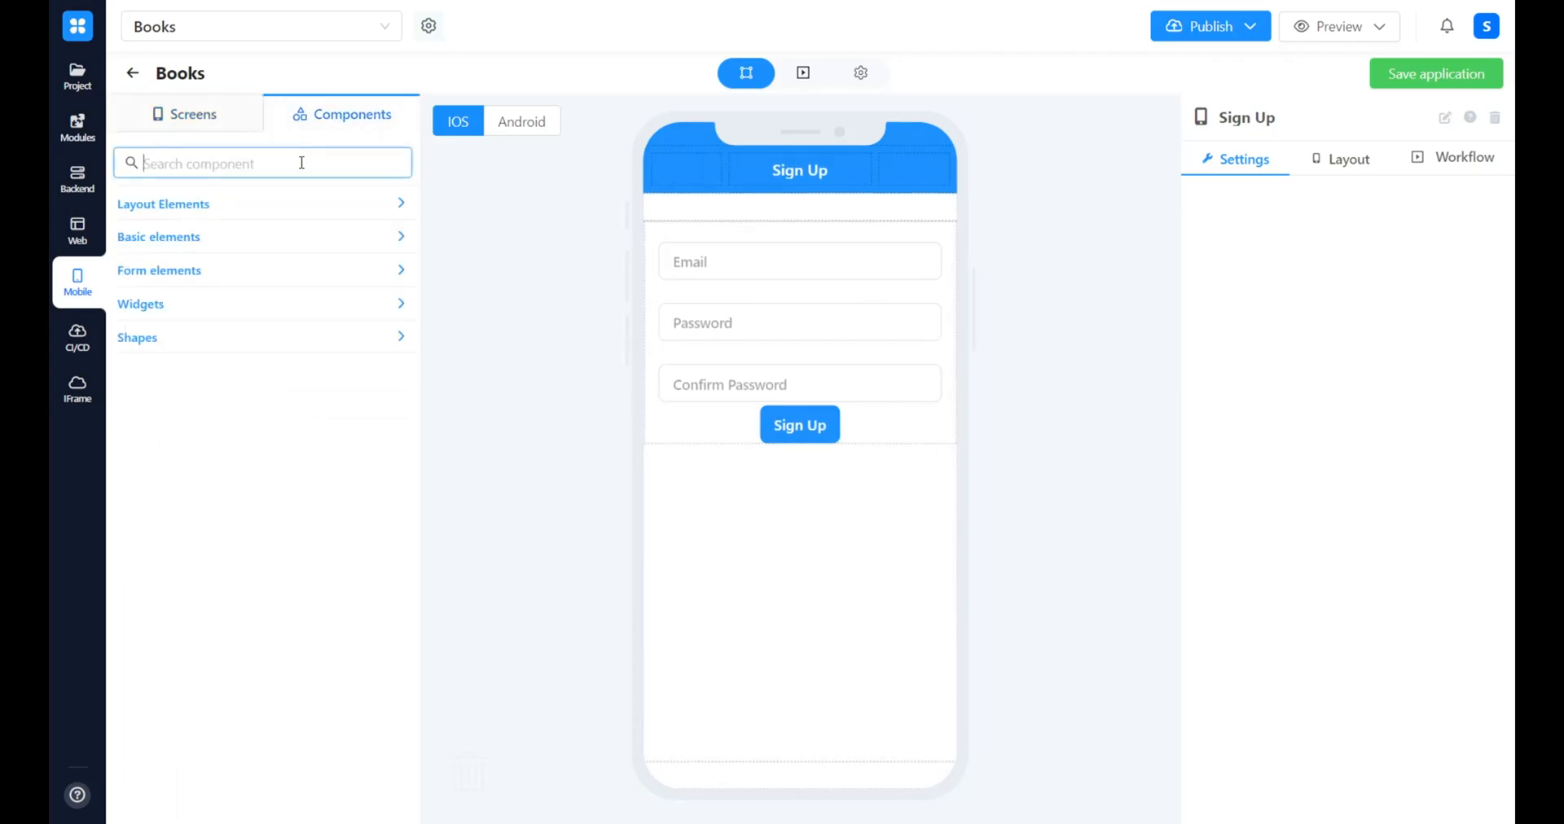
{"action": "type", "text": "tex"}
{"action": "left_click_drag", "start_coordinate": [167, 275], "coordinate": [859, 483]}
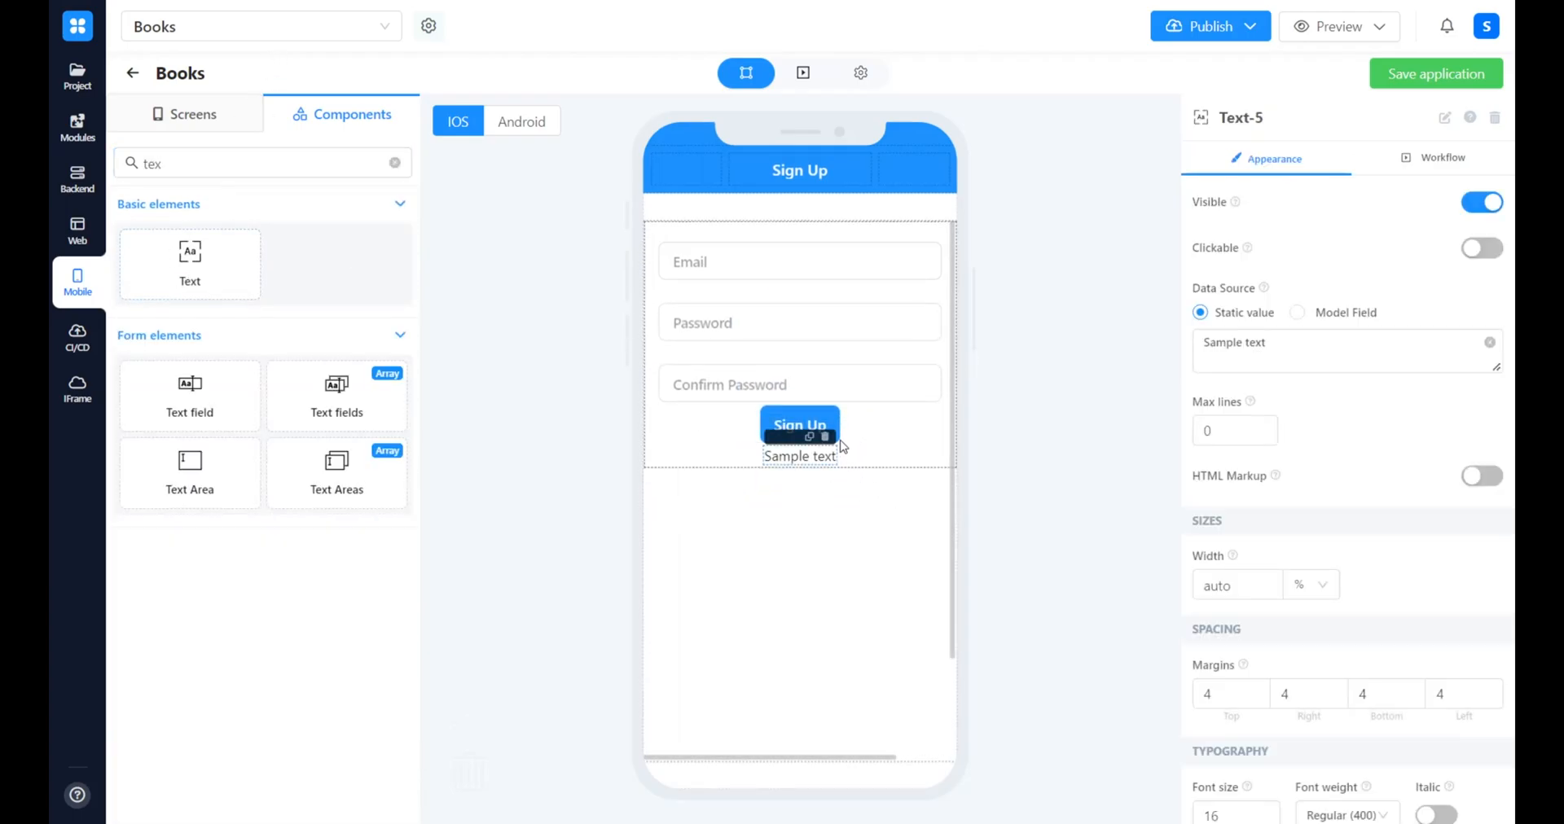
Set the new text's static value to "Already registered?"
{"action": "left_click", "coordinate": [1306, 352]}
{"action": "key", "text": "ctrl+a"}
{"action": "type", "text": "Al"}
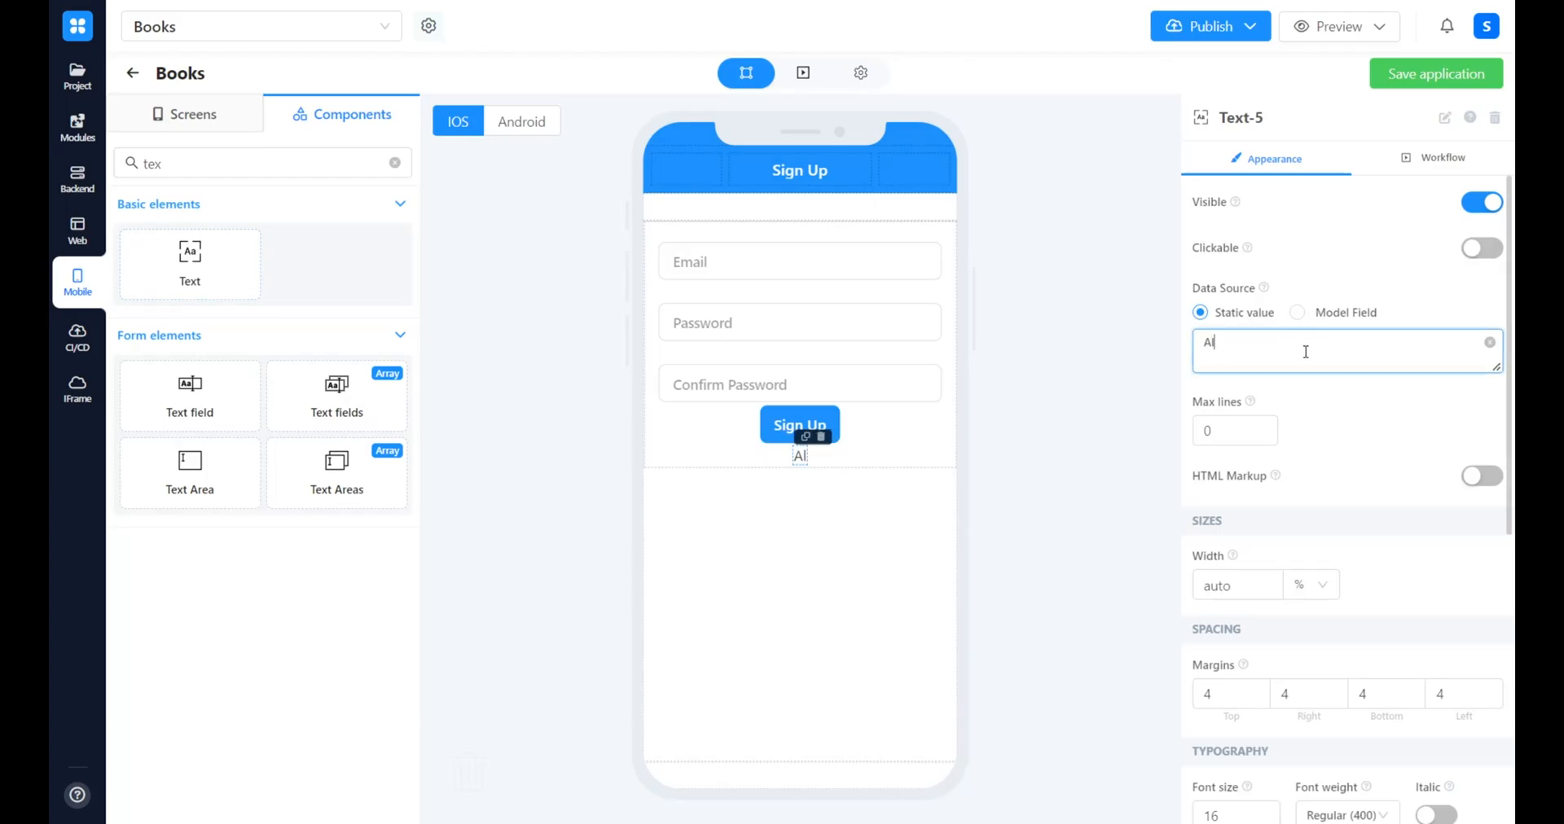
{"action": "type", "text": "ready registed"}
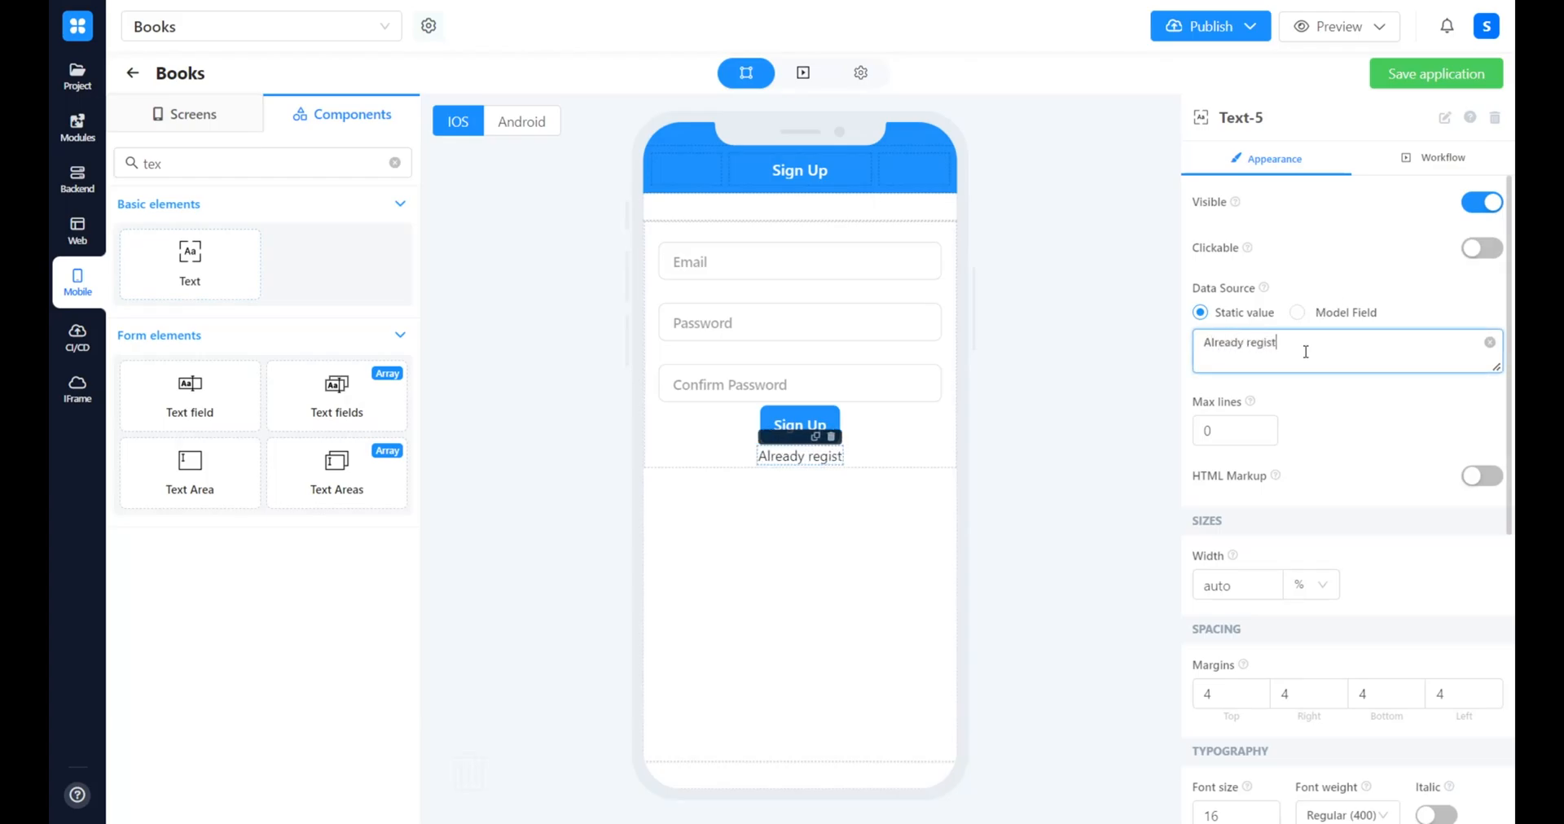
{"action": "key", "text": "BackSpace"}
{"action": "key", "text": "BackSpace"}
{"action": "type", "text": "ered?"}
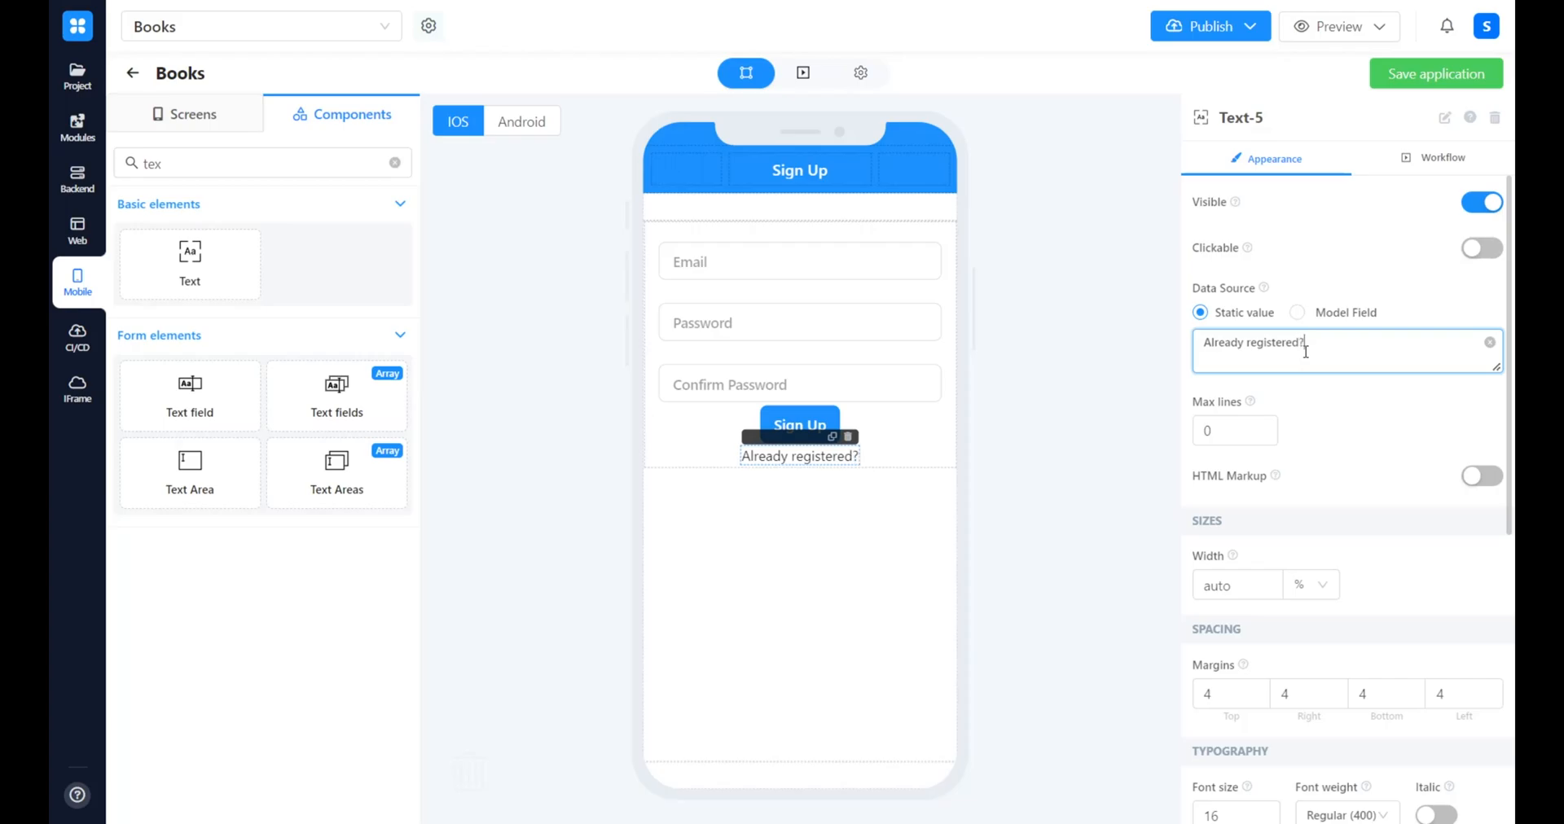
{"action": "left_click", "coordinate": [1006, 460]}
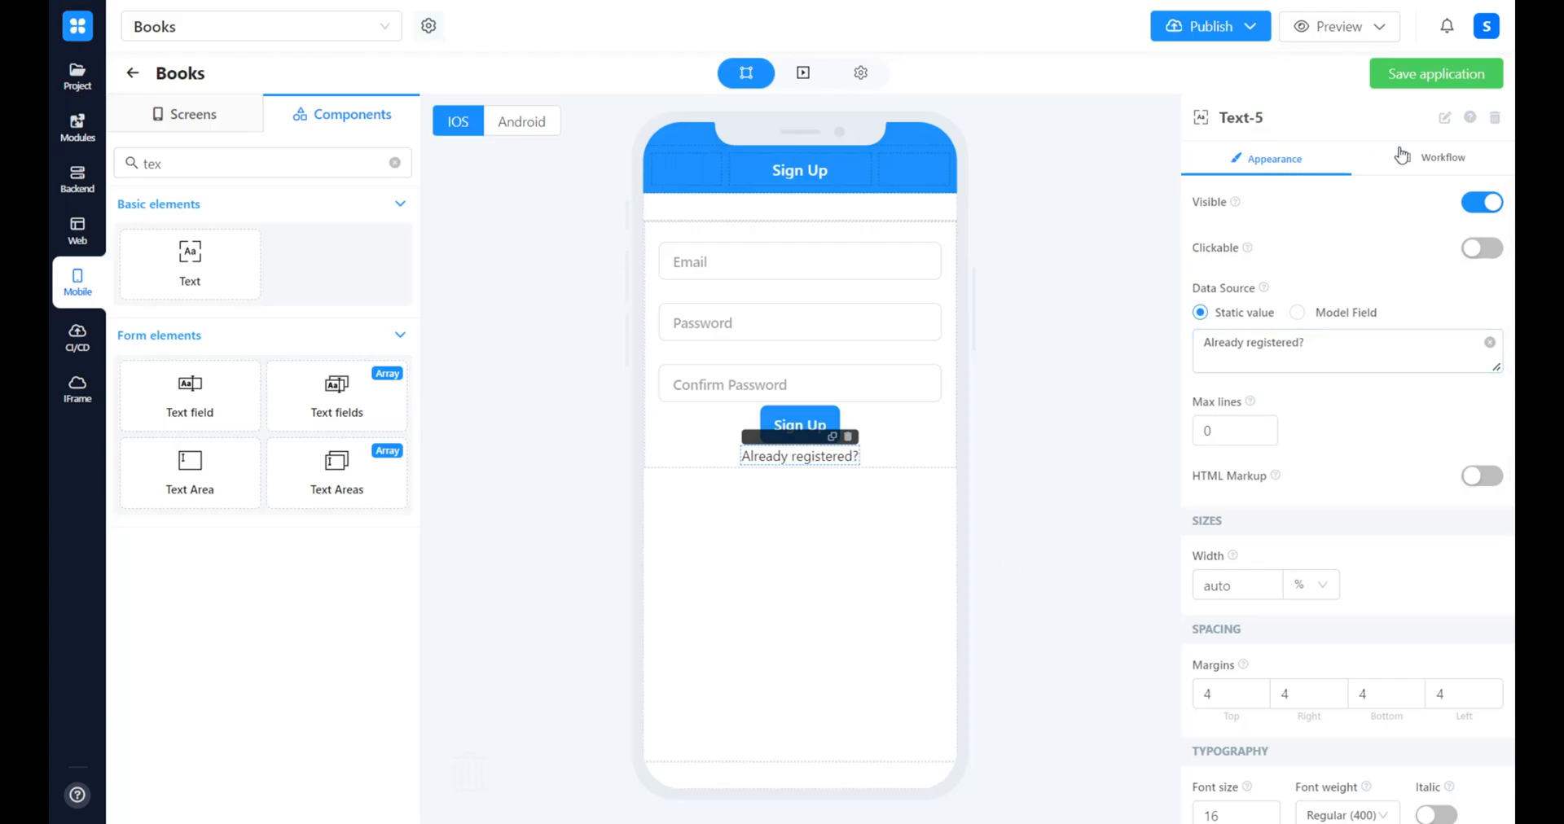
Add a business process to the "Already registered?" text with a Navigate block, connecting Text onTap's Start to Navigate's In
{"action": "left_click", "coordinate": [1444, 166]}
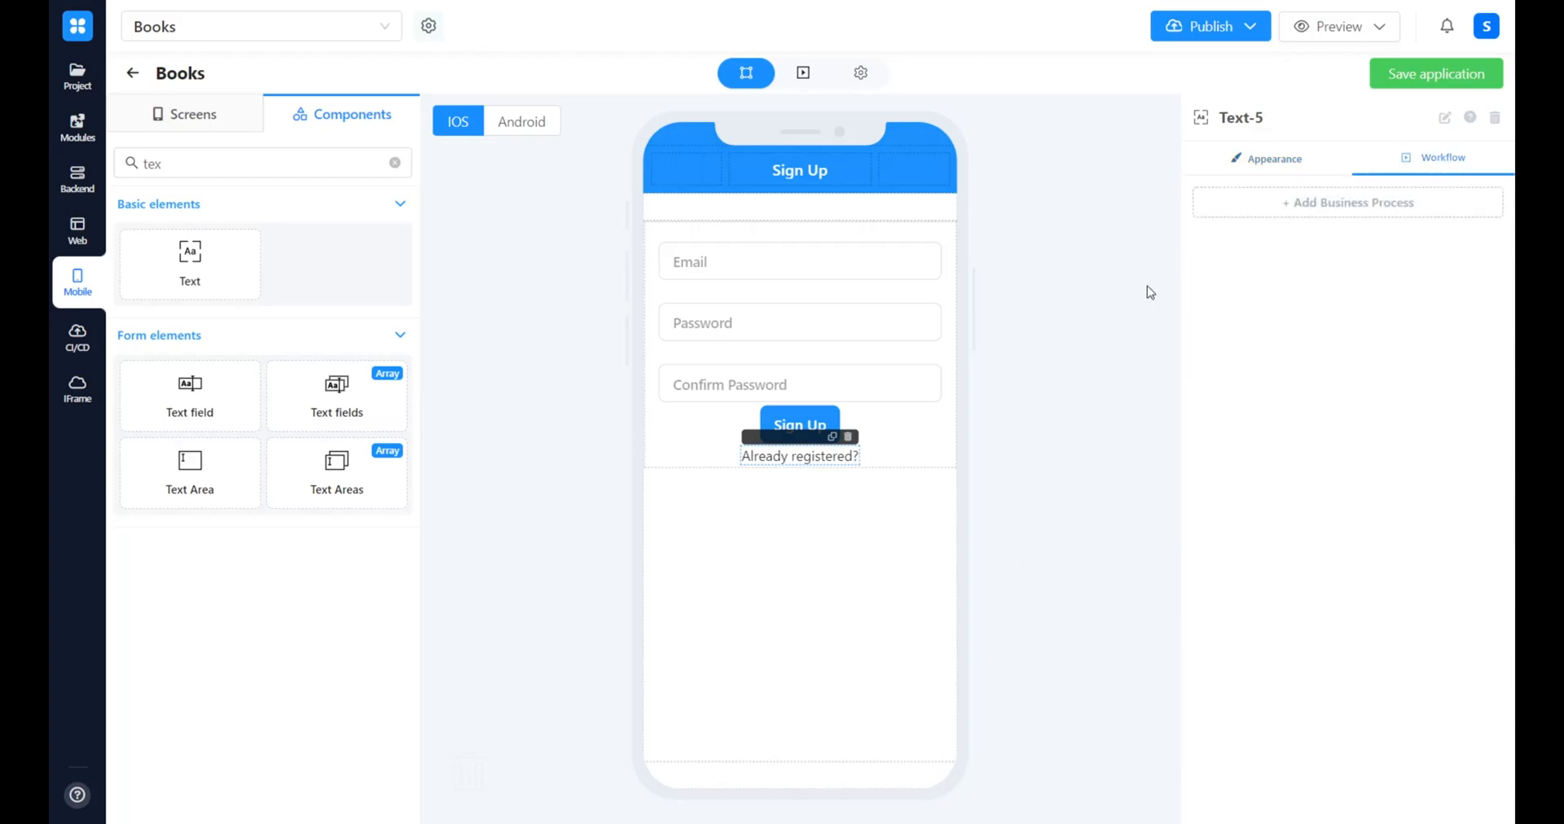
{"action": "left_click", "coordinate": [1440, 212]}
{"action": "left_click", "coordinate": [209, 132]}
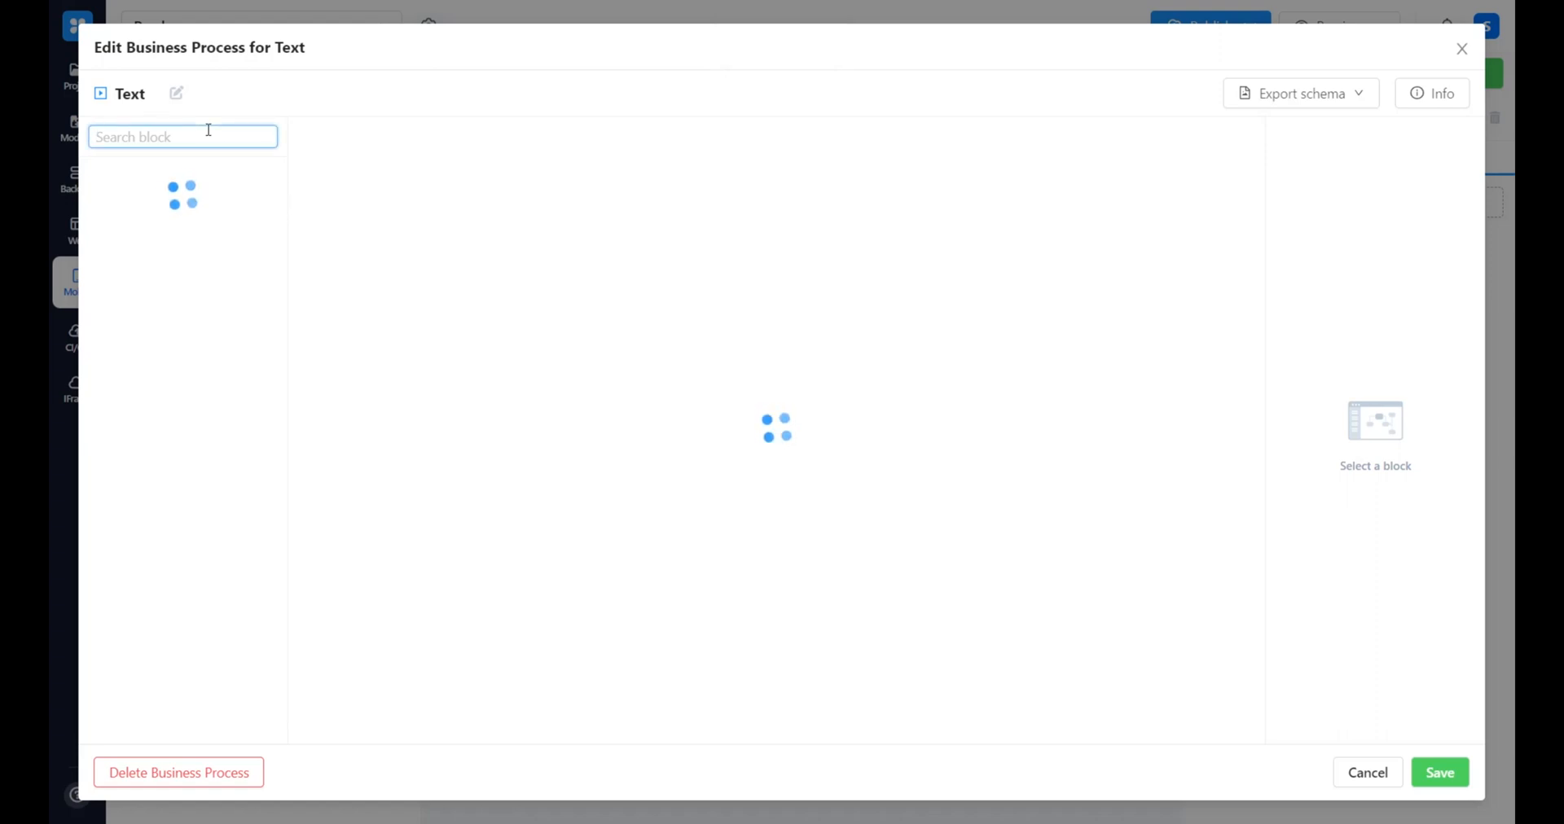
{"action": "type", "text": "n"}
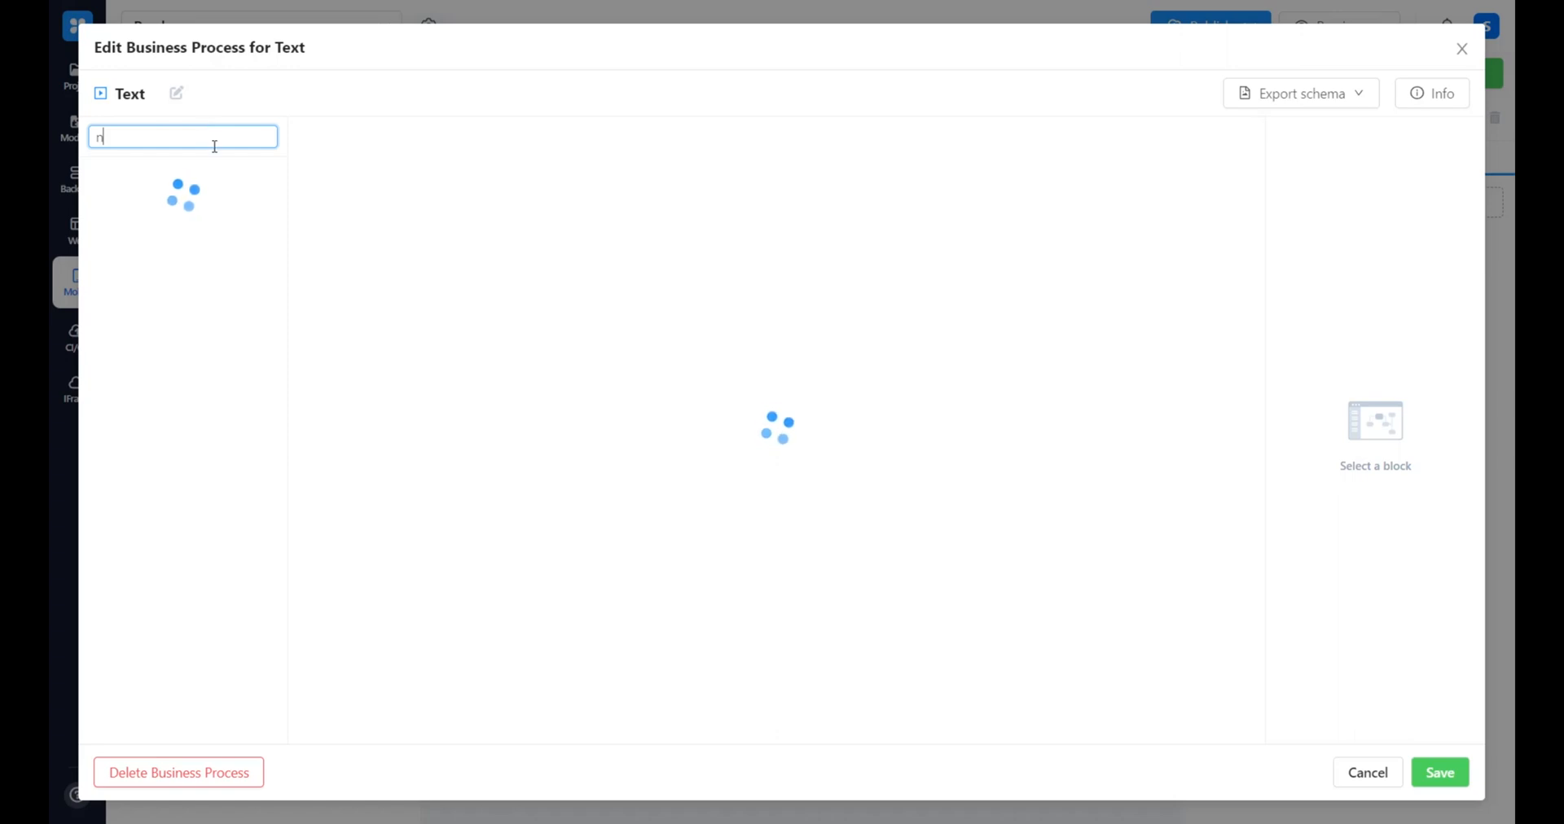
{"action": "type", "text": "avigate"}
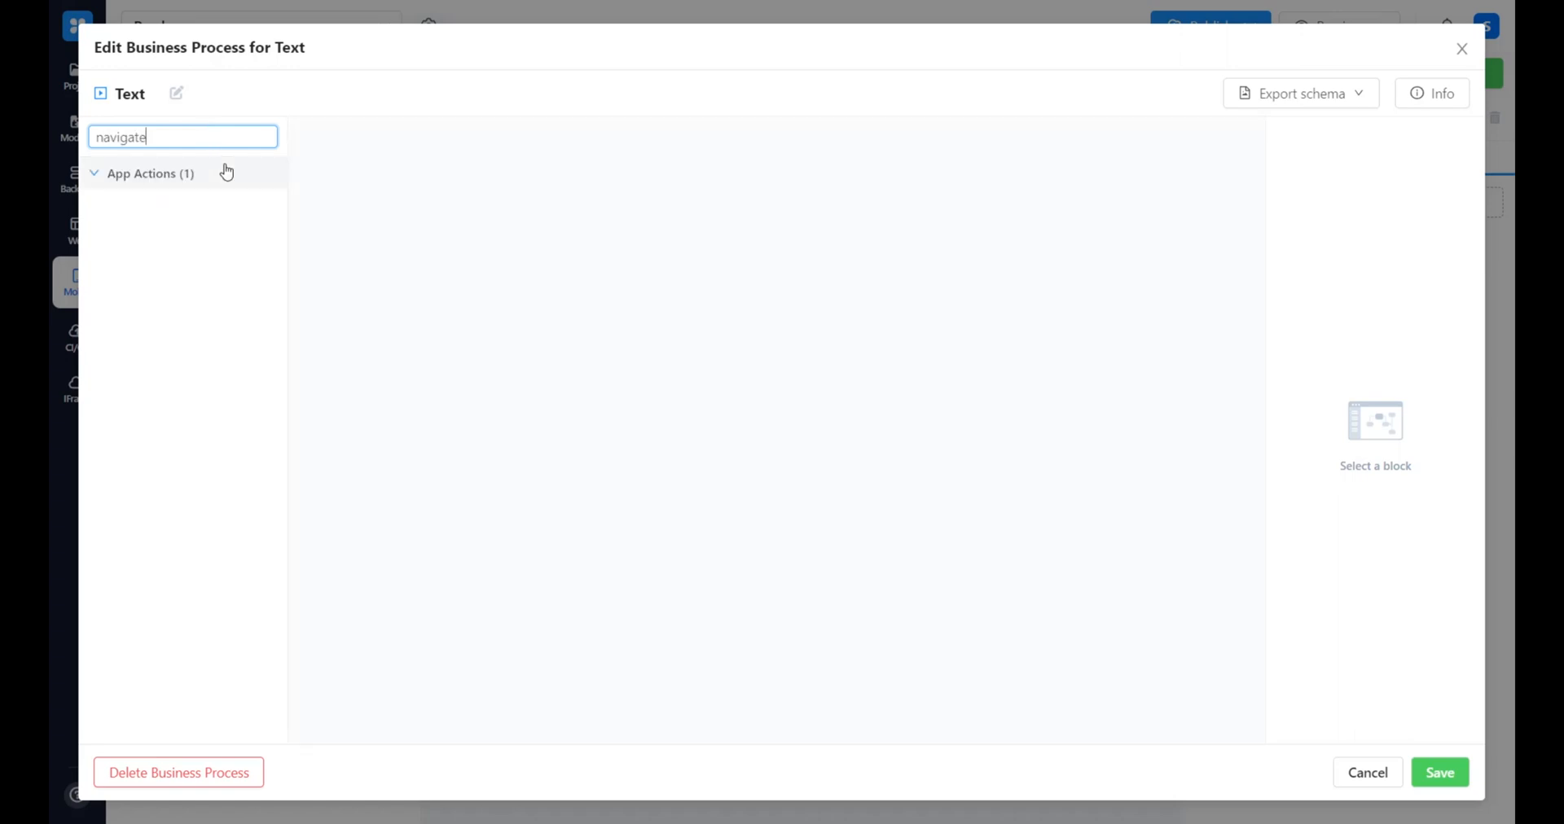
{"action": "left_click_drag", "start_coordinate": [150, 203], "coordinate": [1051, 473]}
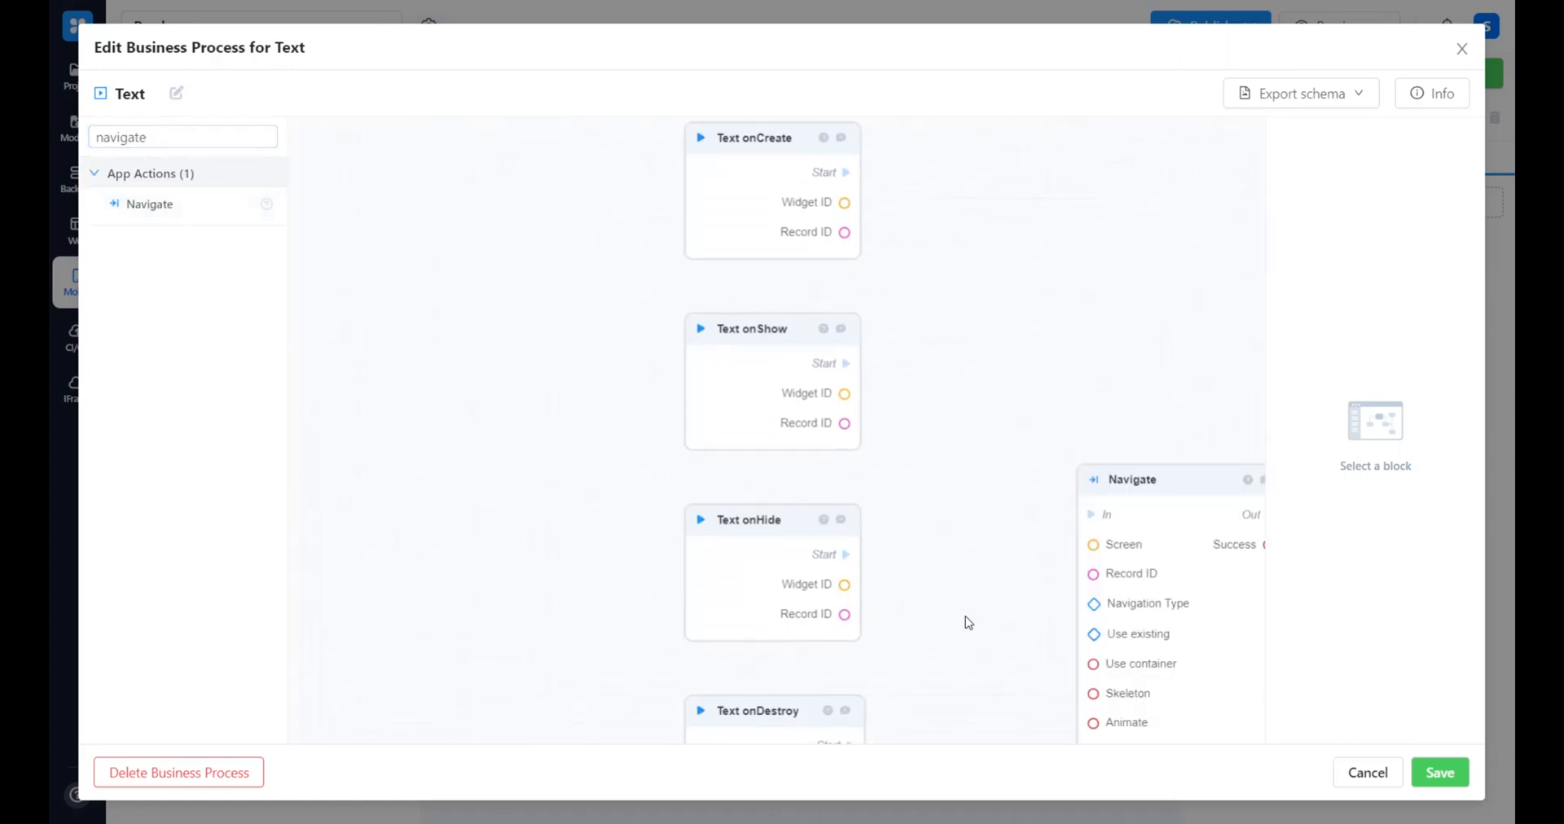
{"action": "left_click_drag", "start_coordinate": [967, 621], "coordinate": [897, 301]}
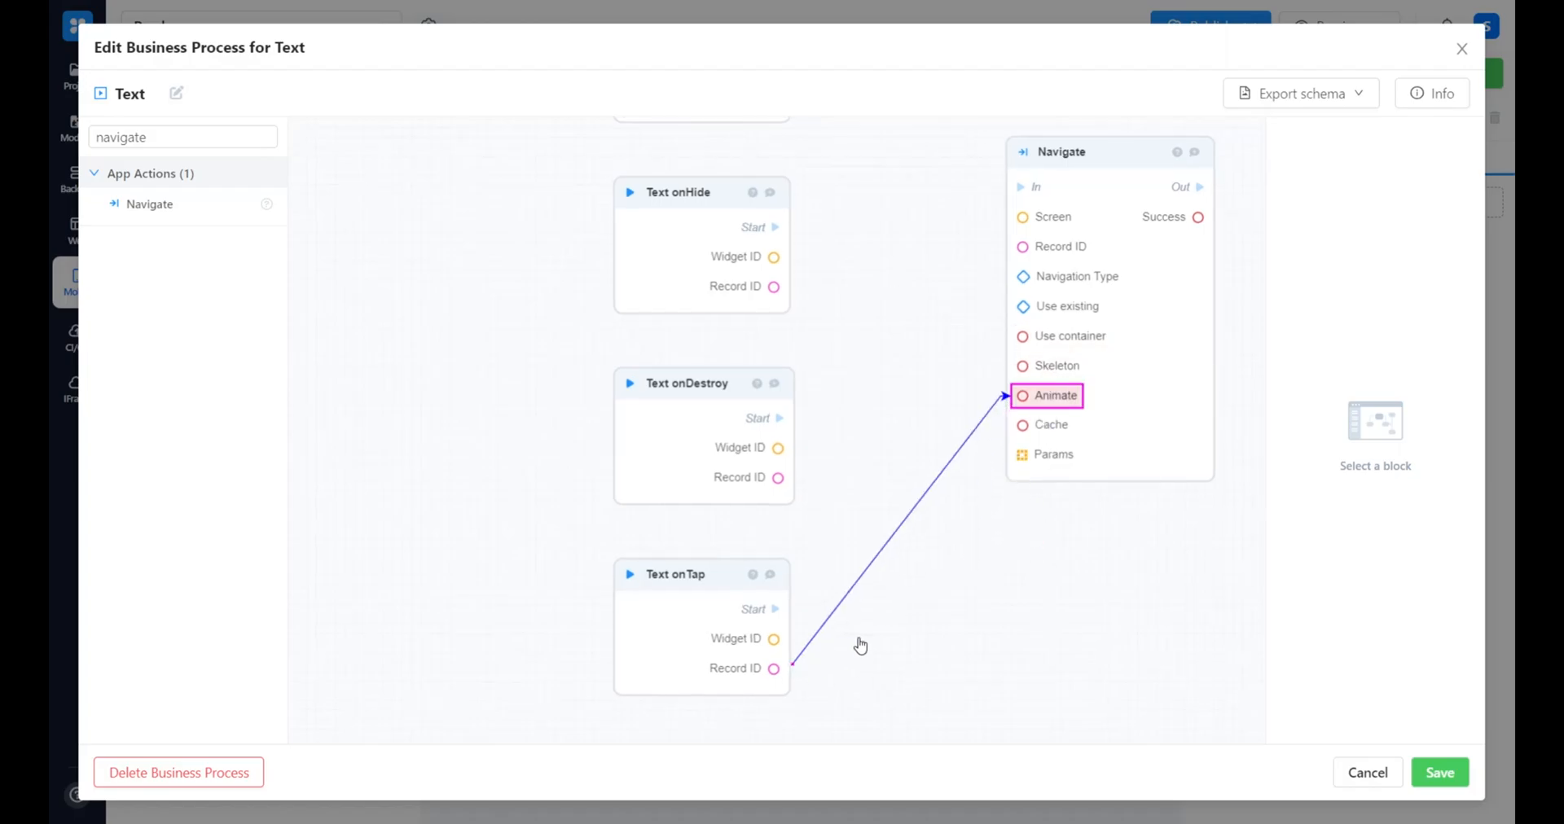
{"action": "left_click_drag", "start_coordinate": [790, 606], "coordinate": [1022, 187]}
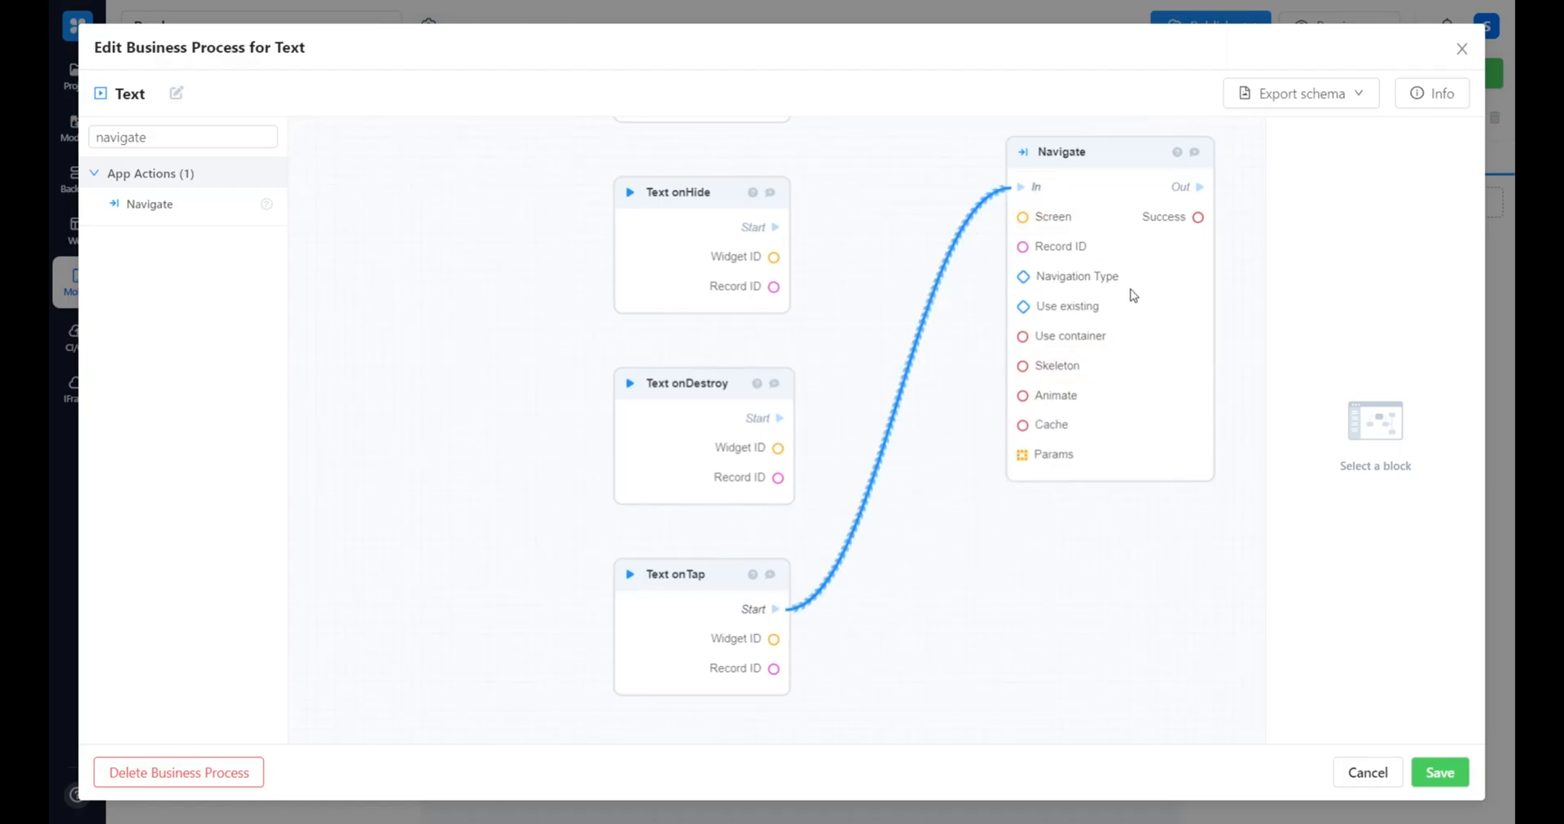
Set the Navigate block's default Screen to Sign In and save both the business process and the application
{"action": "left_click", "coordinate": [1128, 286]}
{"action": "scroll", "coordinate": [908, 216], "scroll_direction": "down", "scroll_amount": 3}
{"action": "scroll", "coordinate": [908, 216], "scroll_direction": "right", "scroll_amount": 2}
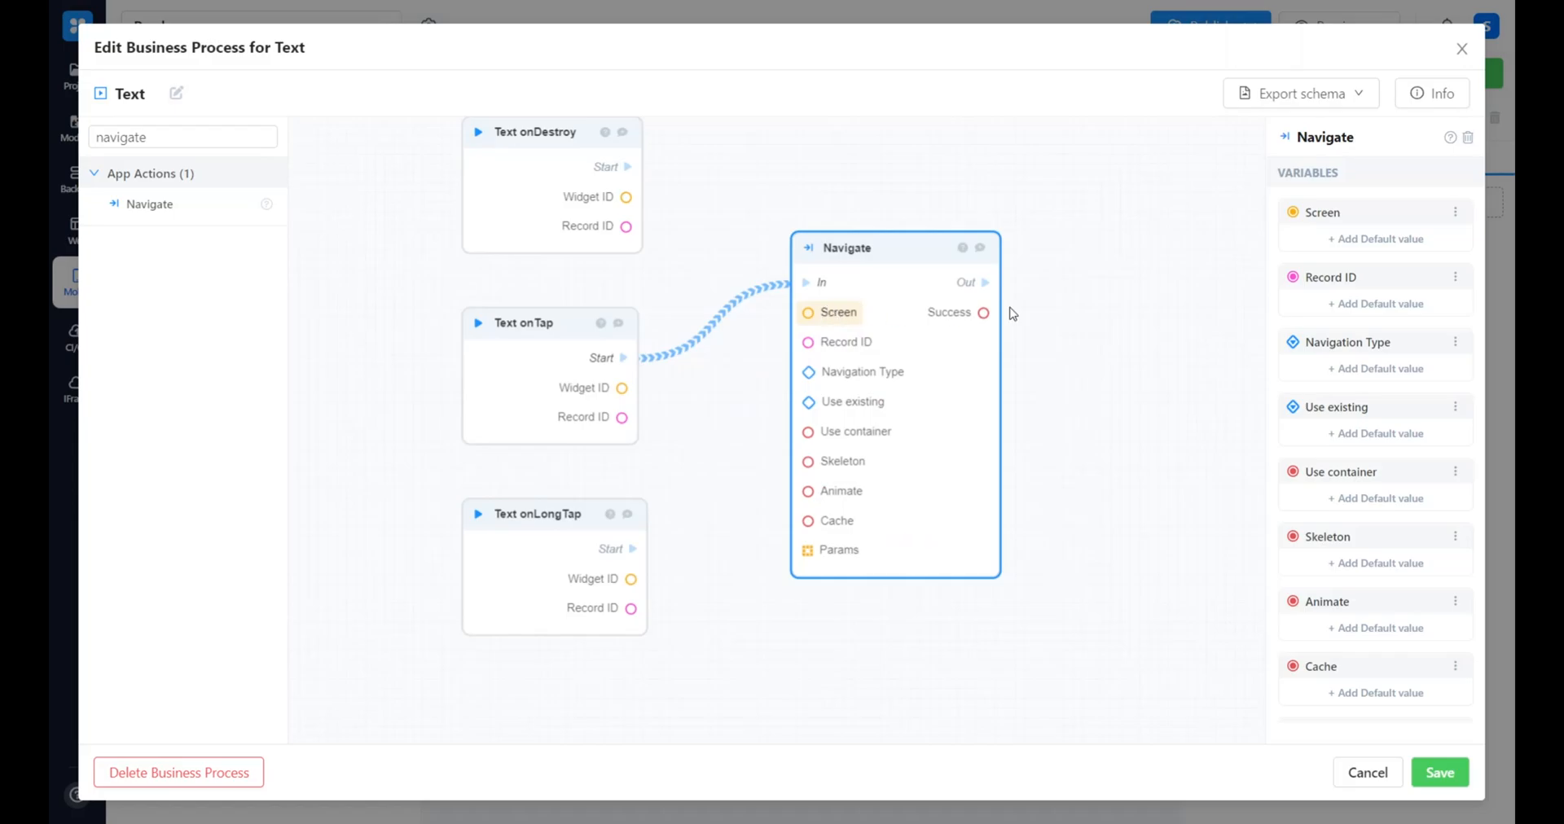
{"action": "left_click", "coordinate": [1376, 238]}
{"action": "left_click", "coordinate": [702, 420]}
{"action": "left_click", "coordinate": [716, 463]}
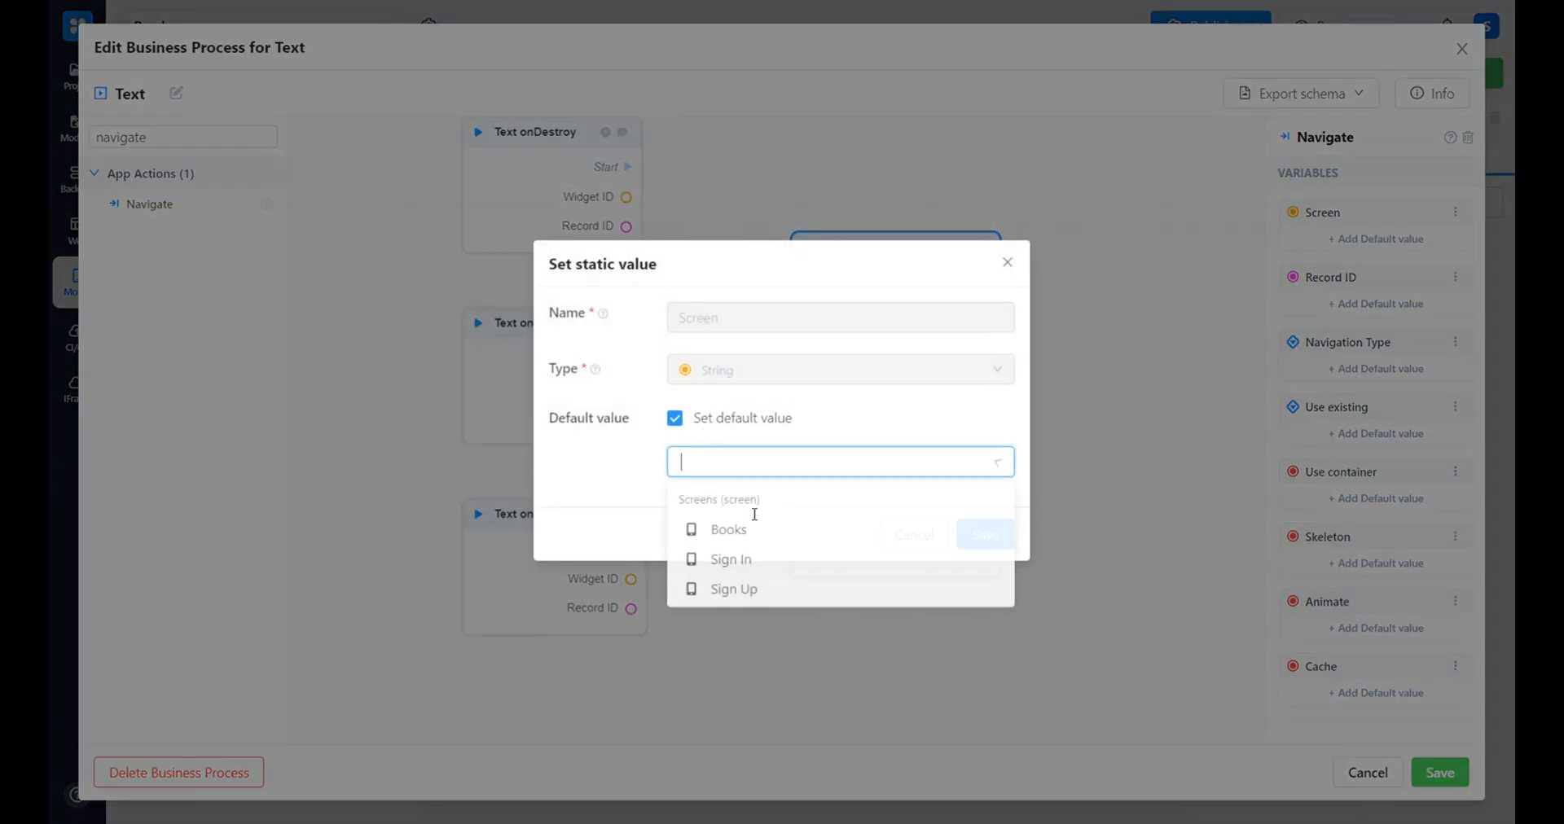
{"action": "left_click", "coordinate": [769, 562]}
{"action": "left_click", "coordinate": [995, 553]}
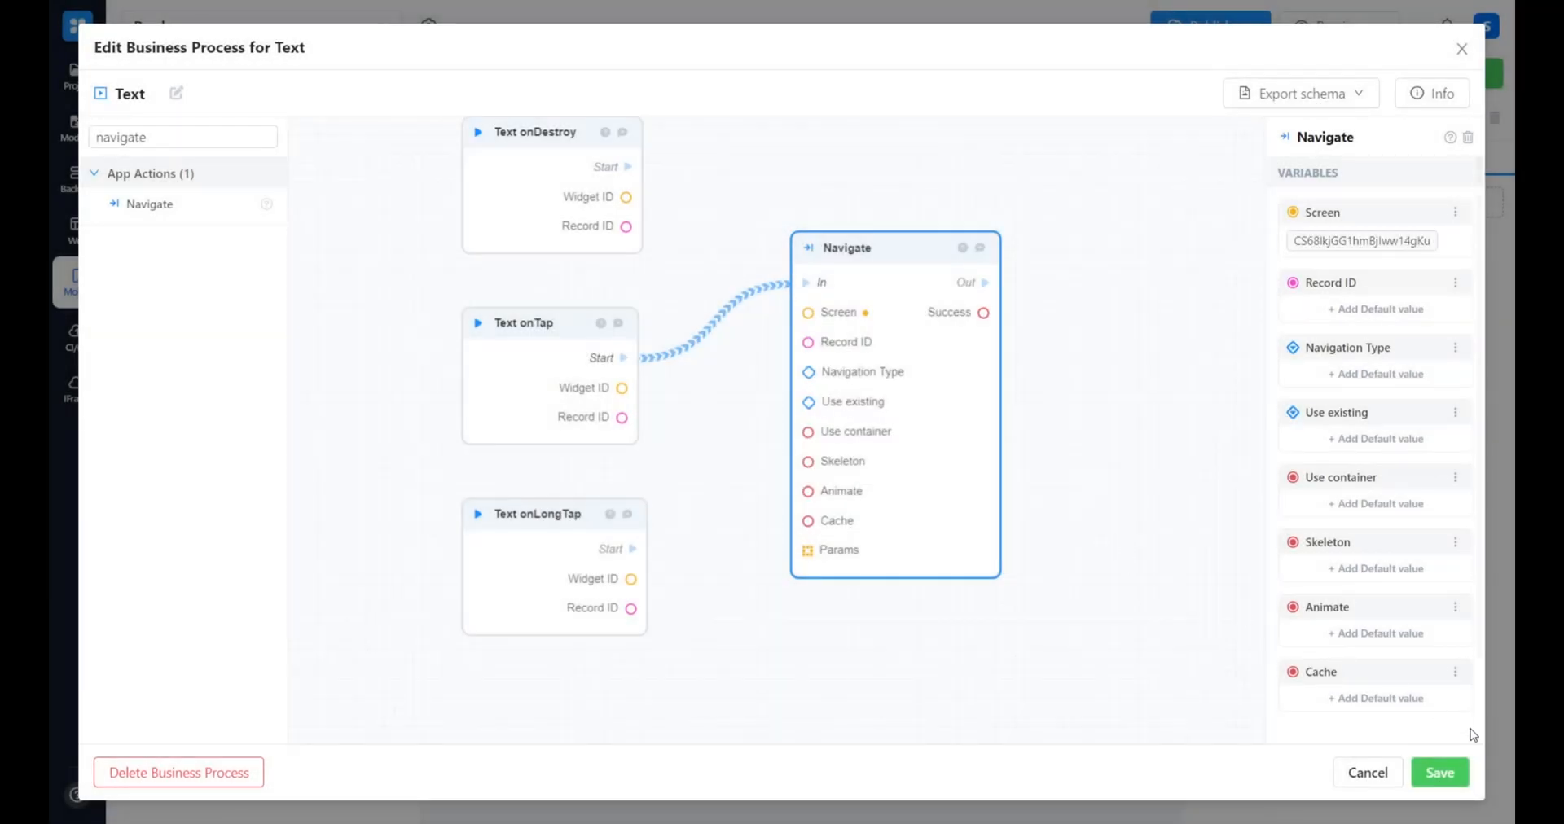
{"action": "left_click", "coordinate": [1442, 773]}
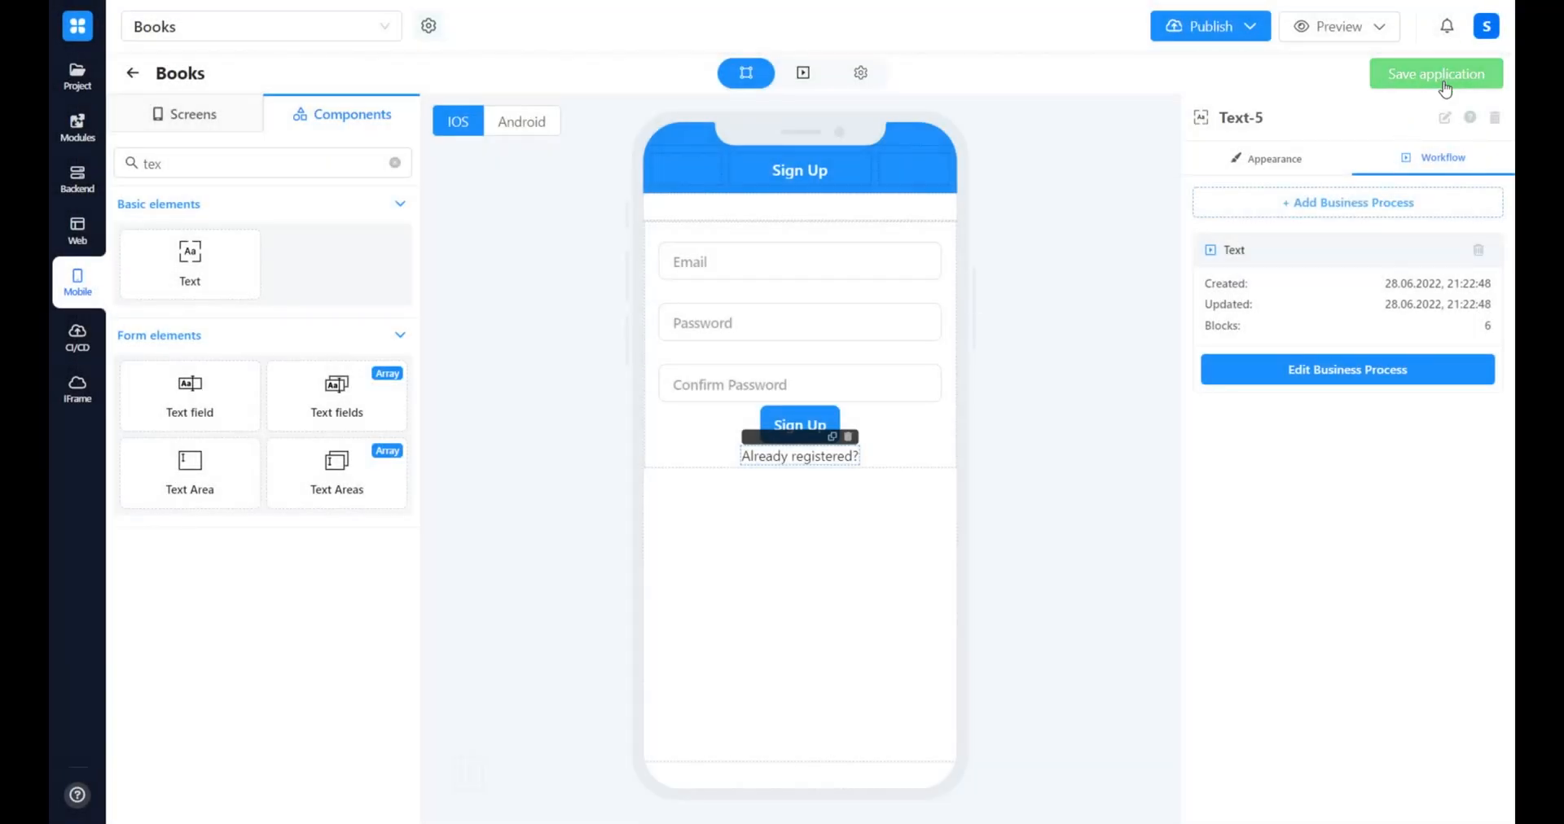
{"action": "left_click", "coordinate": [1439, 75]}
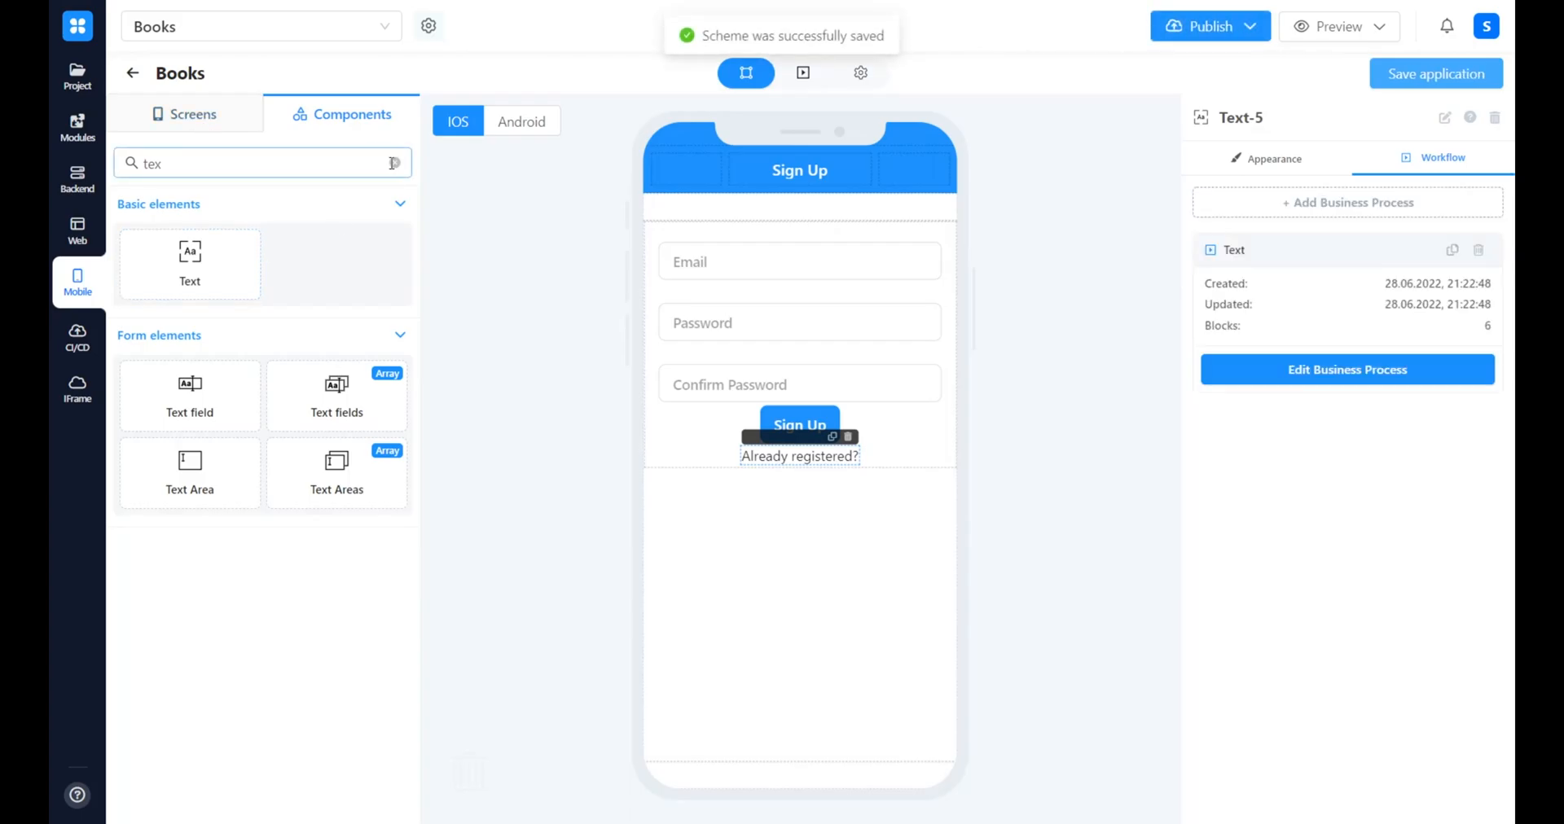
Switch to the Sign In screen and add a Text component below the Sign-In button
{"action": "left_click", "coordinate": [213, 105]}
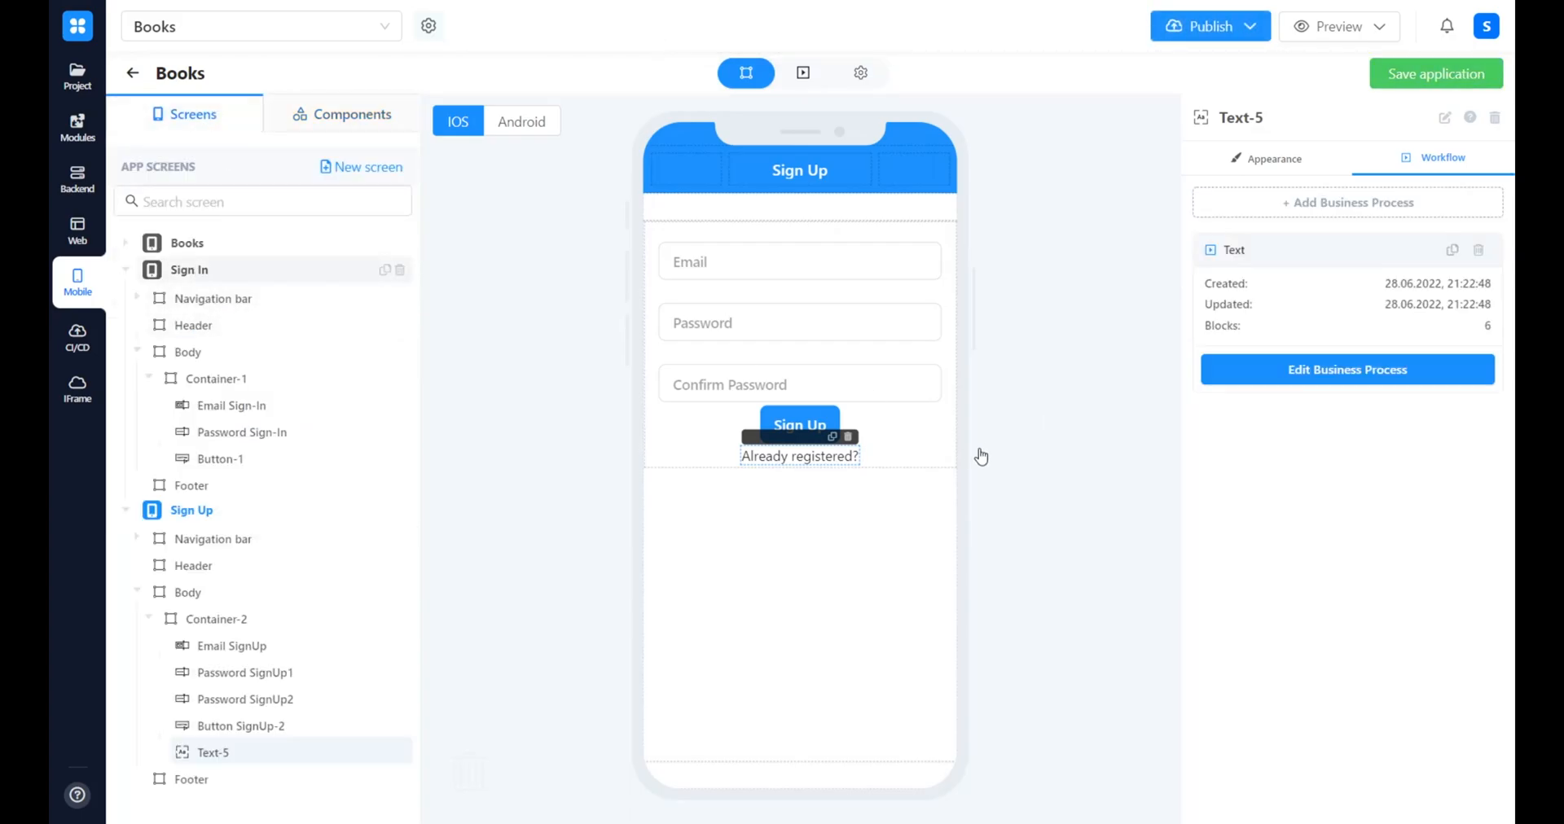
{"action": "left_click", "coordinate": [352, 118]}
{"action": "left_click", "coordinate": [254, 166]}
{"action": "left_click_drag", "start_coordinate": [189, 278], "coordinate": [812, 448]}
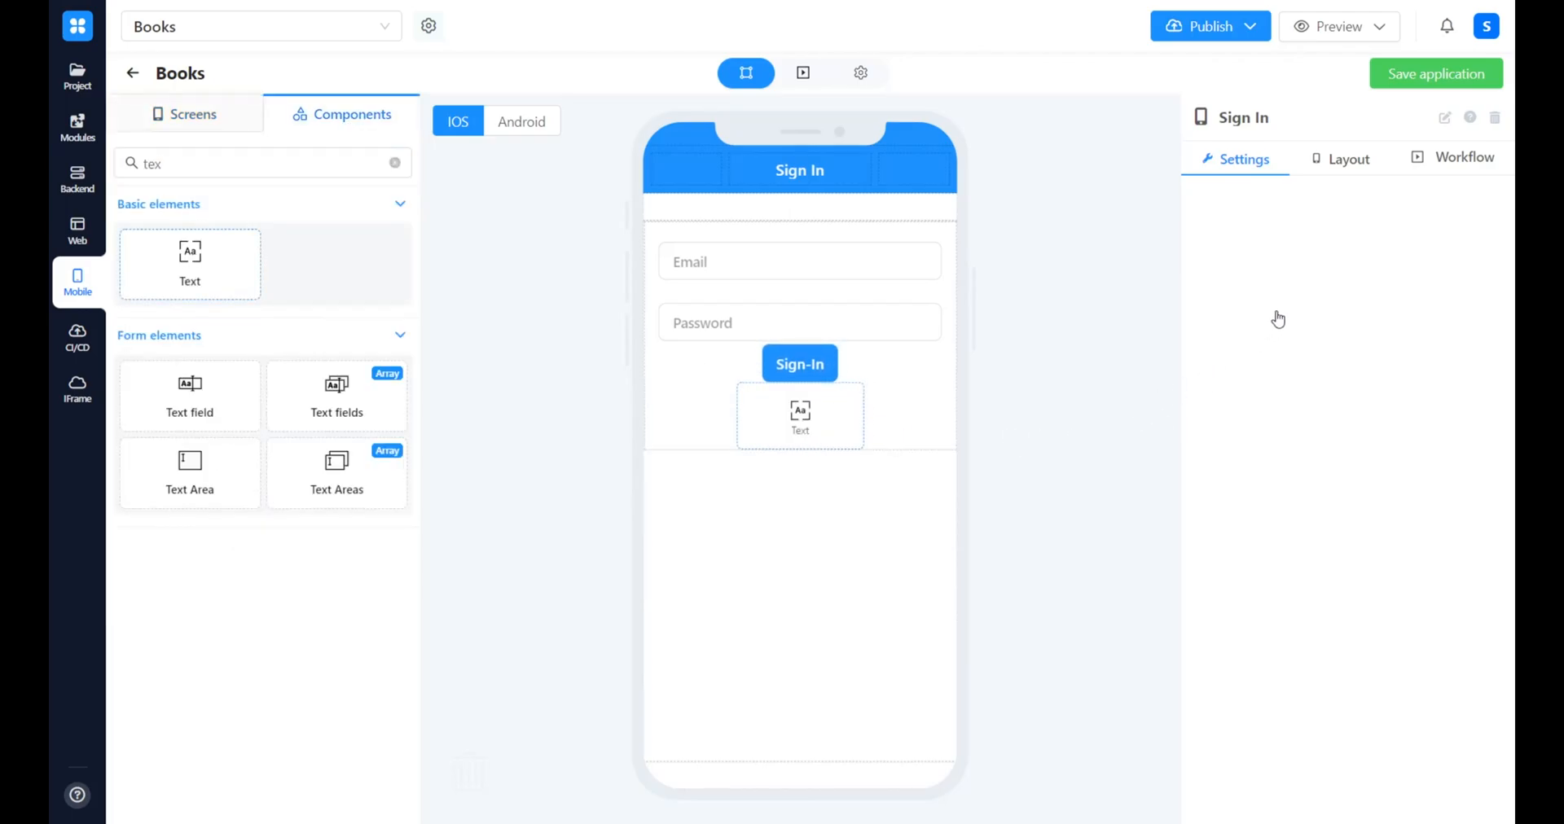
Set the static value of the text below the Sign-In button to "Not registered yet?"
{"action": "left_click", "coordinate": [1289, 352]}
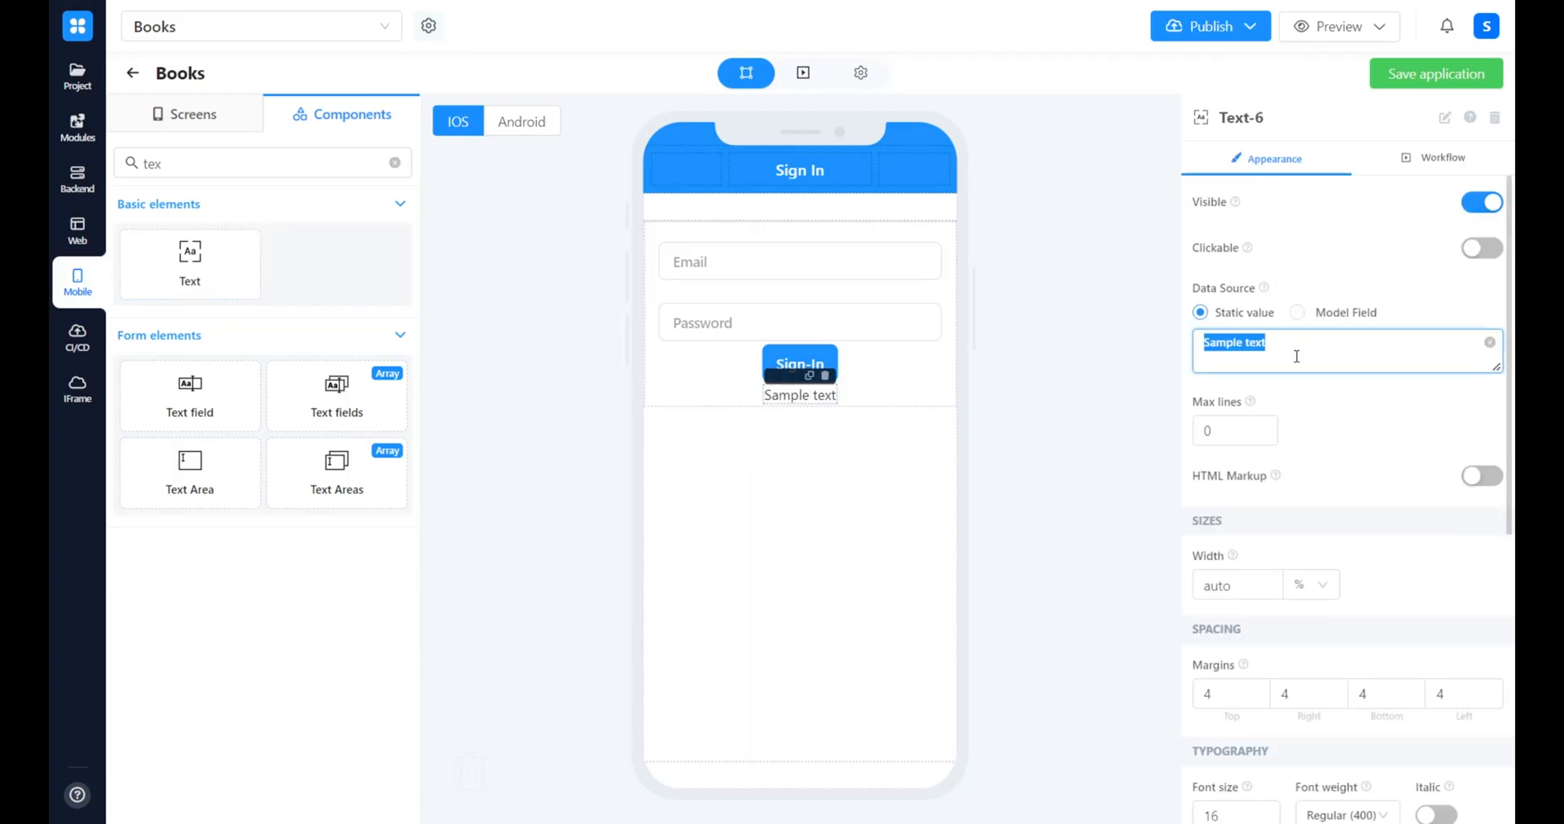
{"action": "type", "text": "Not registered yet?"}
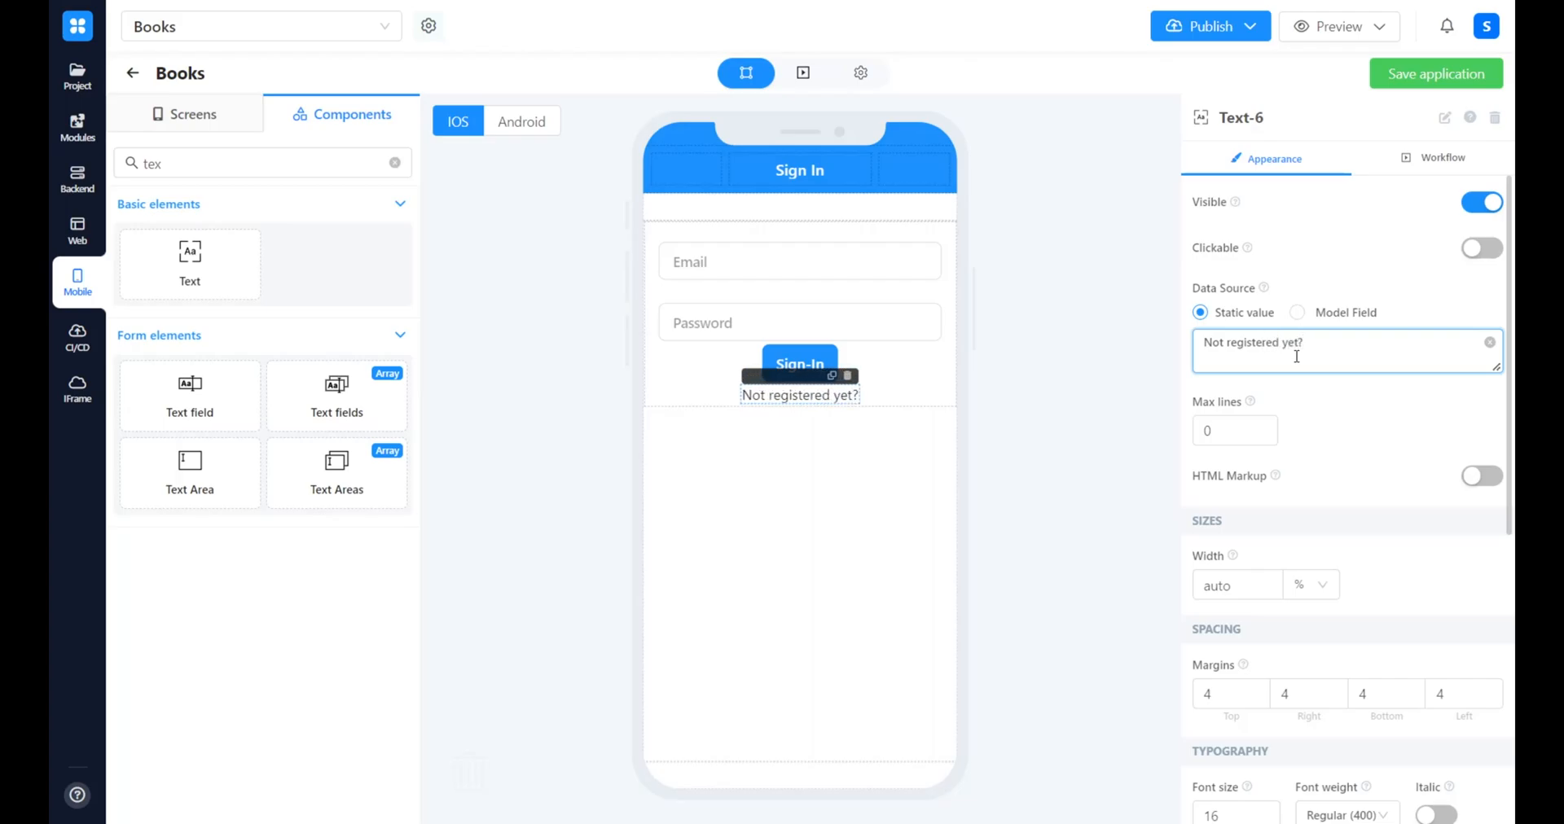
Add a business process to the "Not registered yet?" text with a Navigate block connected to Text onTap's Start
{"action": "left_click", "coordinate": [1407, 158]}
{"action": "left_click", "coordinate": [1334, 203]}
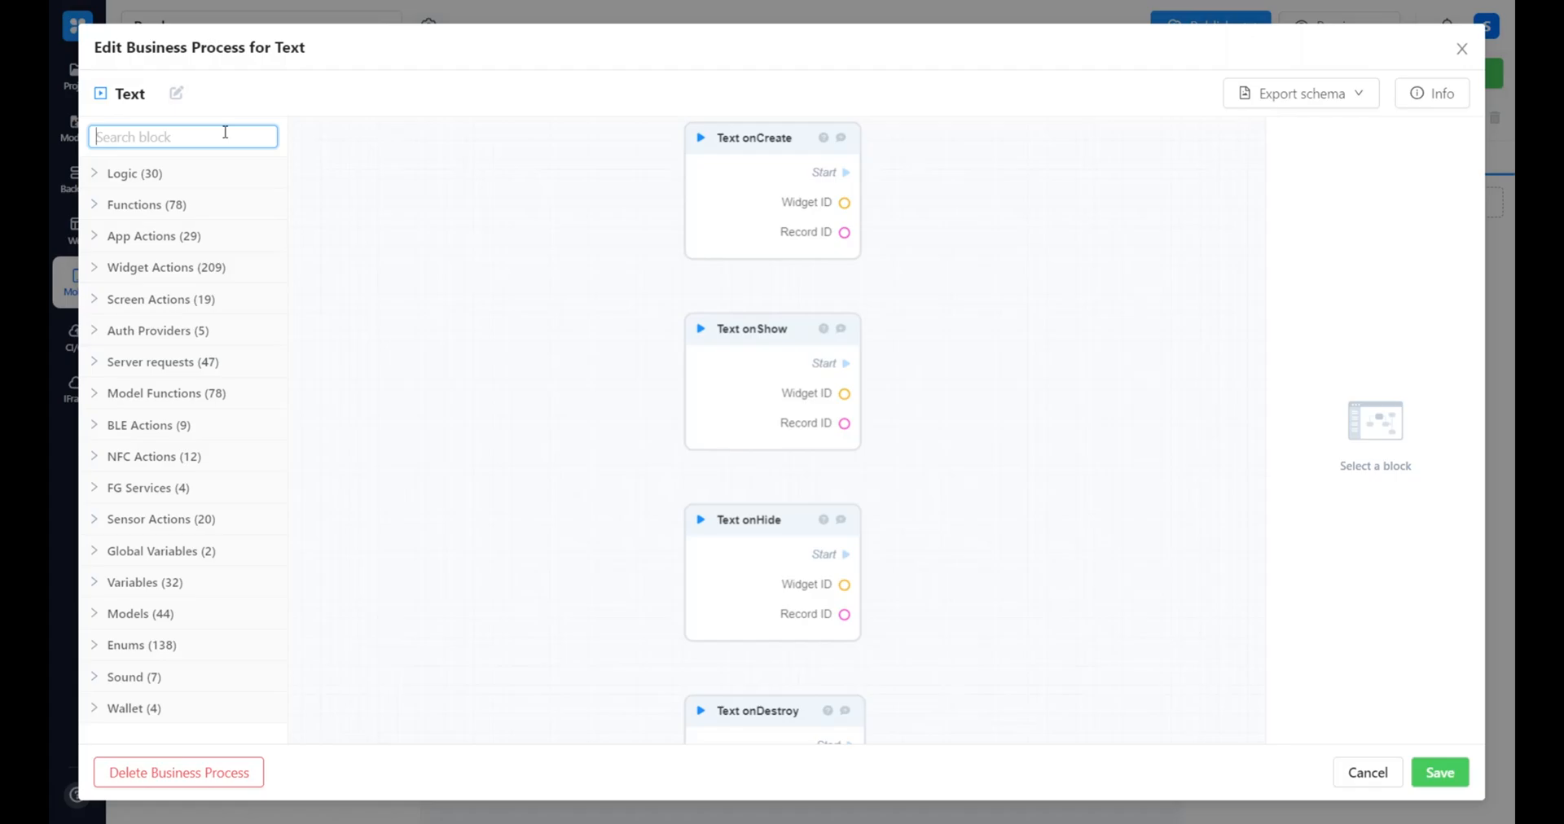
{"action": "scroll", "coordinate": [1022, 727], "scroll_direction": "down", "scroll_amount": 3}
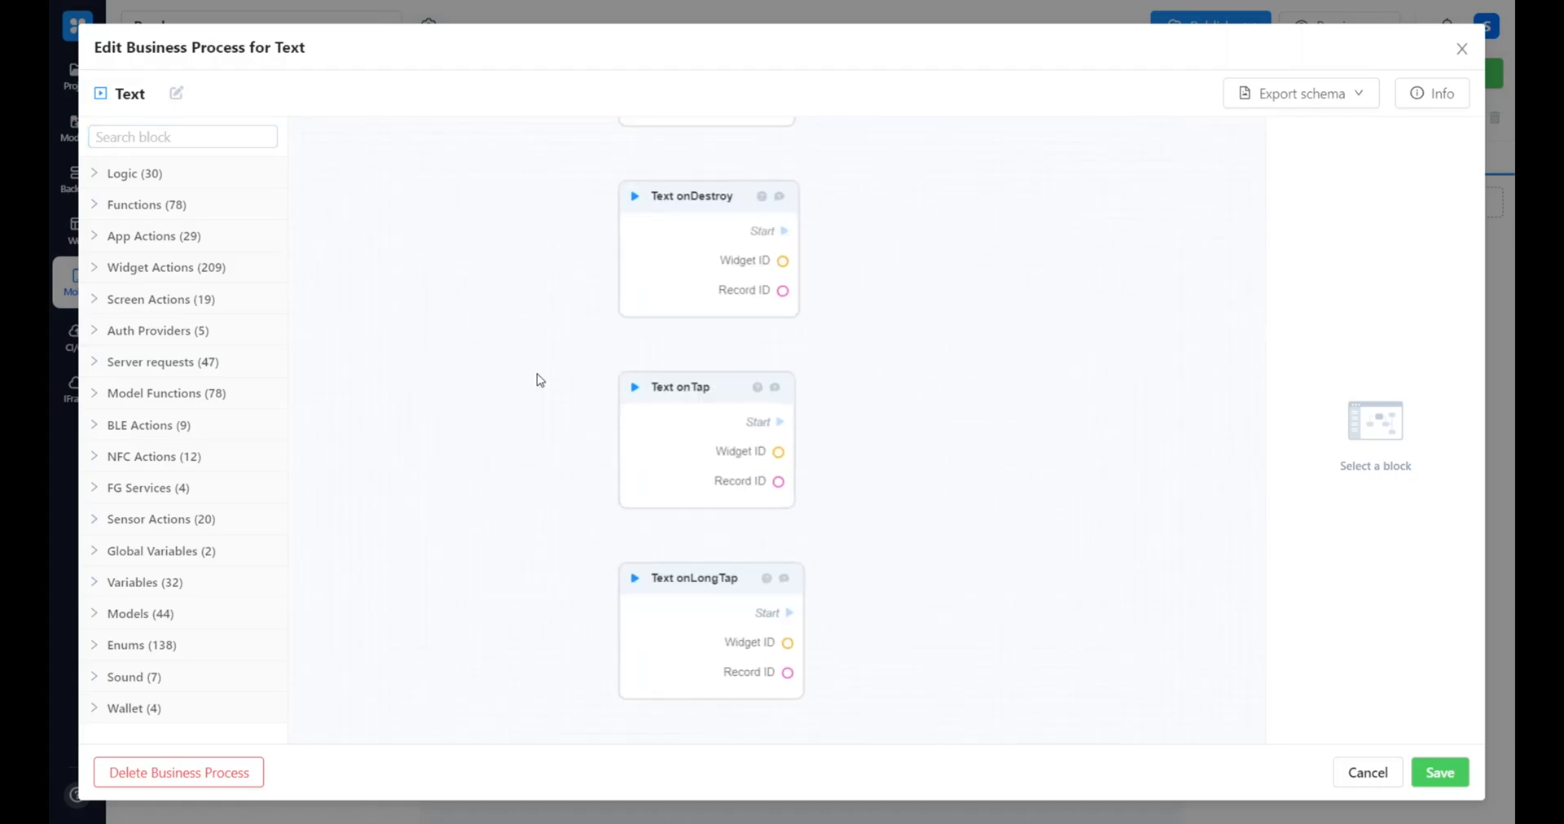
{"action": "left_click", "coordinate": [154, 139]}
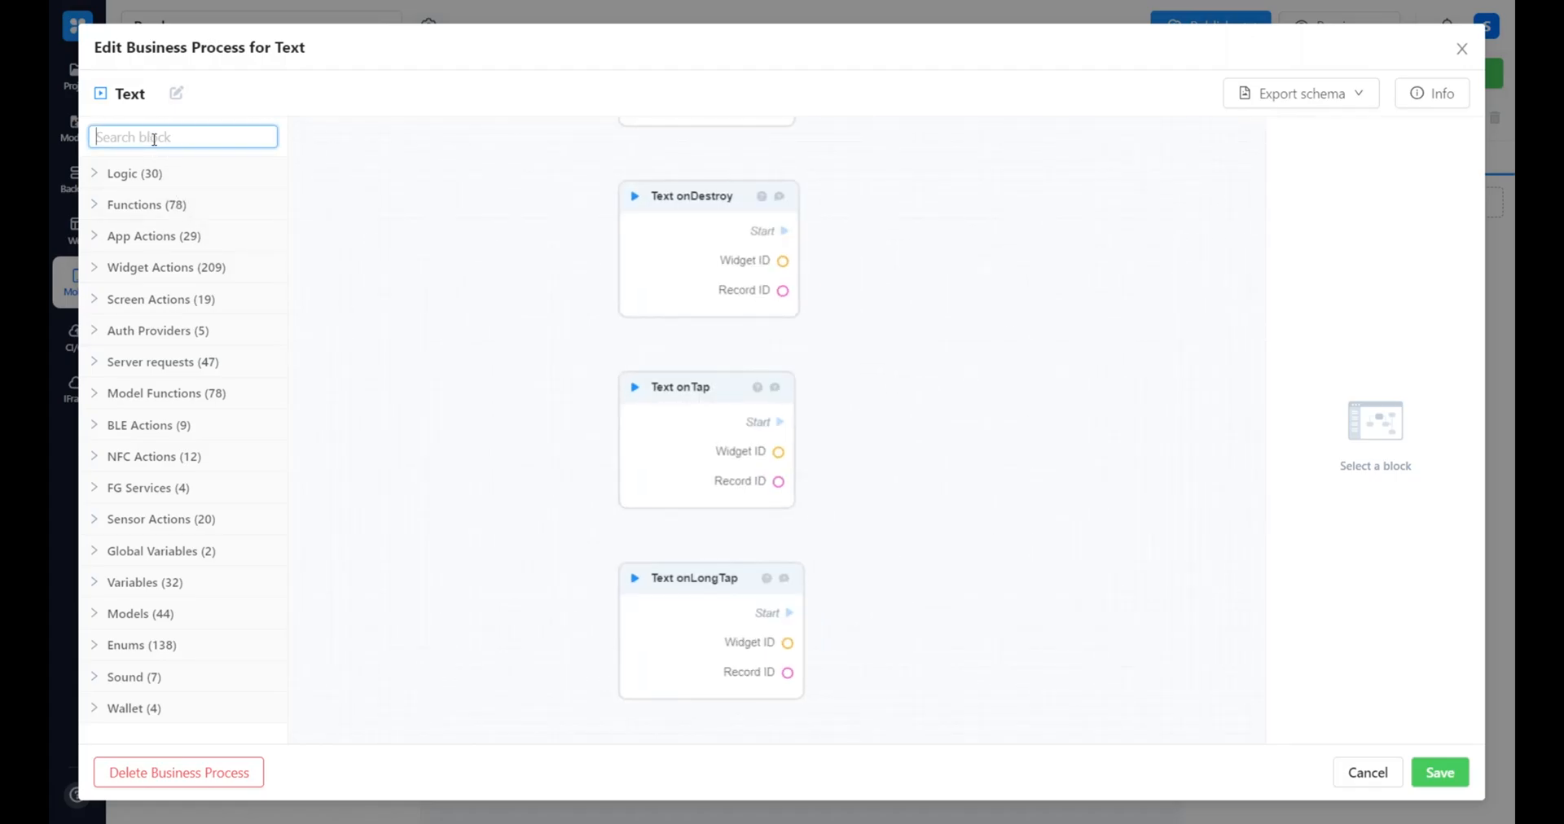
{"action": "type", "text": "navigate"}
{"action": "left_click_drag", "start_coordinate": [149, 204], "coordinate": [925, 398]}
{"action": "left_click_drag", "start_coordinate": [781, 422], "coordinate": [933, 453]}
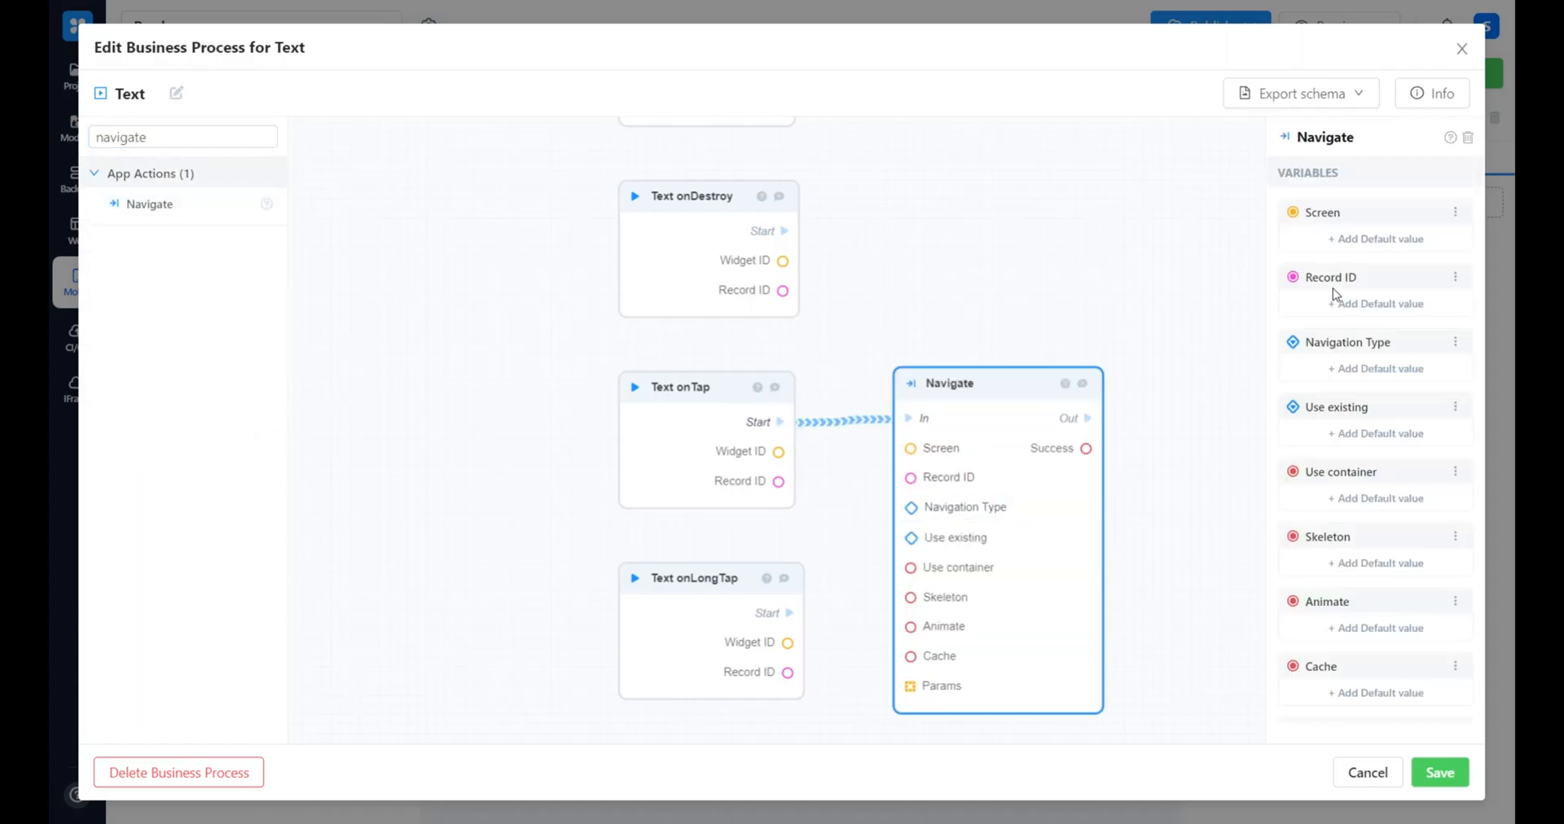
Set this Navigate block's default Screen to Sign Up and save the business process
{"action": "left_click", "coordinate": [1330, 245]}
{"action": "left_click", "coordinate": [726, 419]}
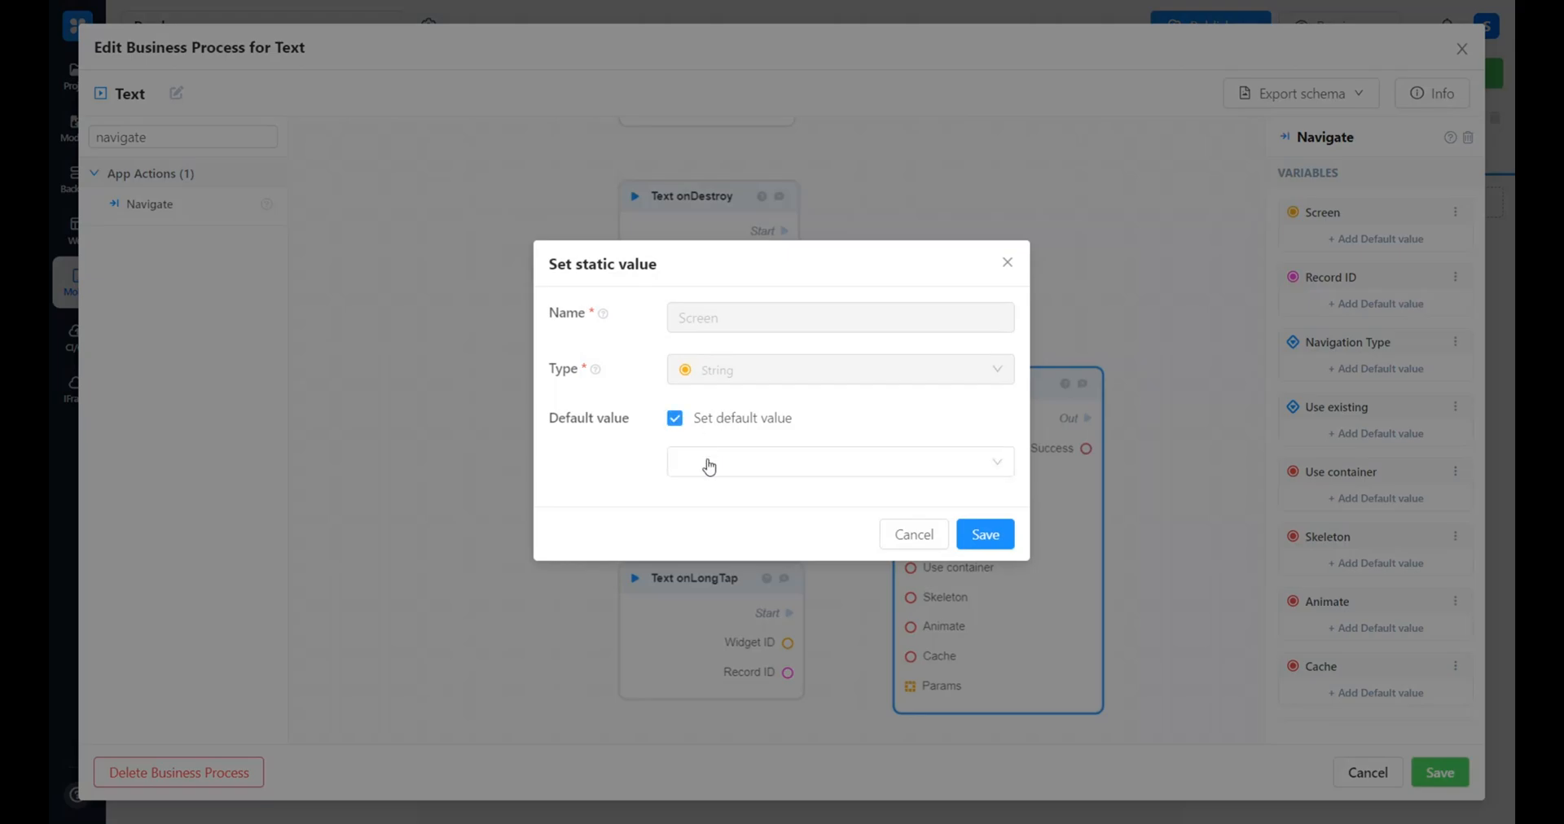
{"action": "left_click", "coordinate": [705, 462]}
{"action": "left_click", "coordinate": [770, 591]}
{"action": "left_click", "coordinate": [998, 536]}
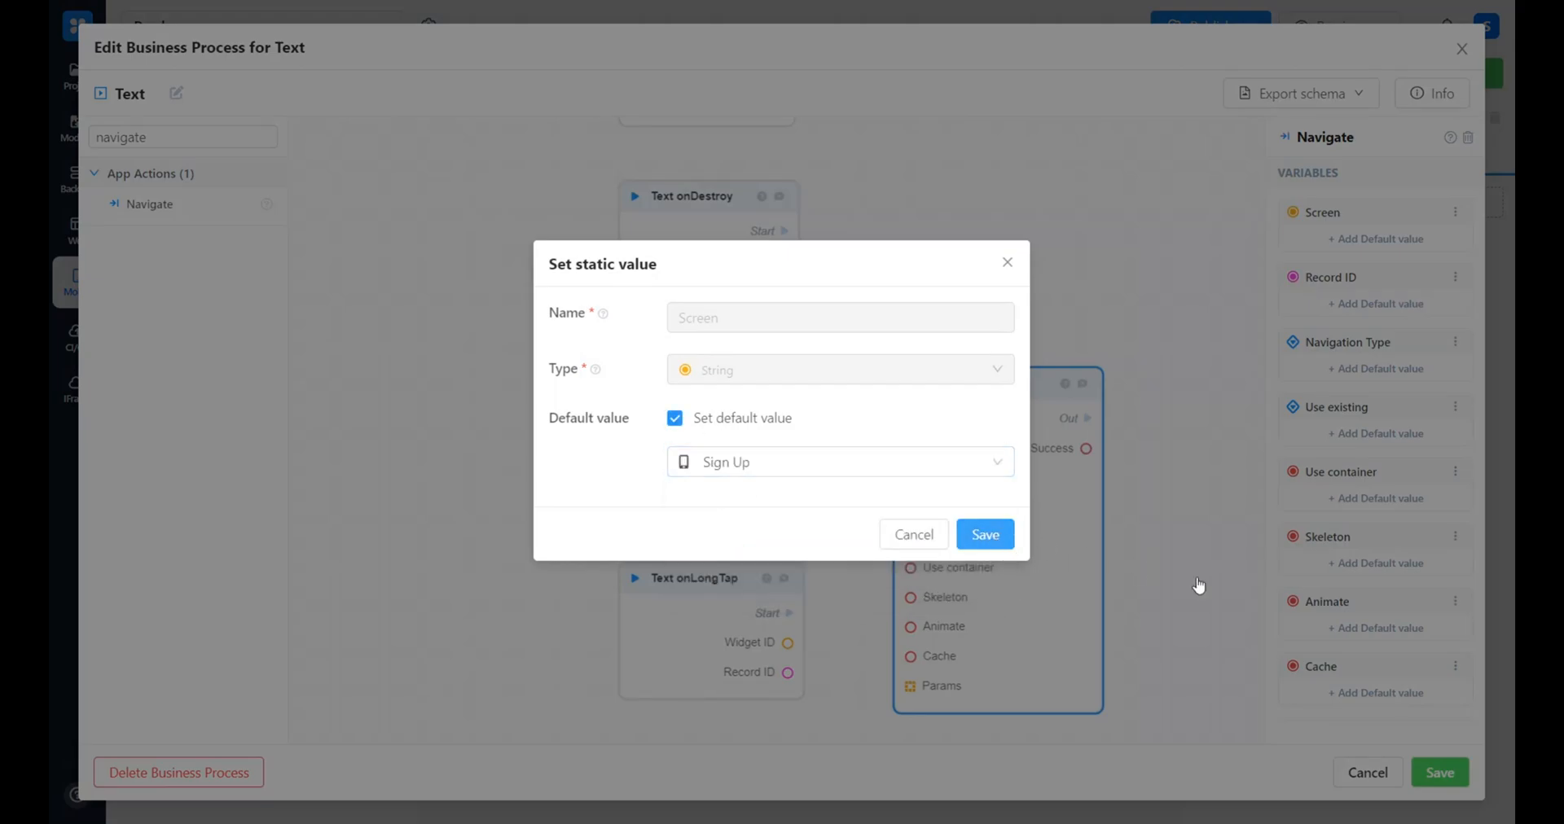
{"action": "left_click", "coordinate": [1440, 773]}
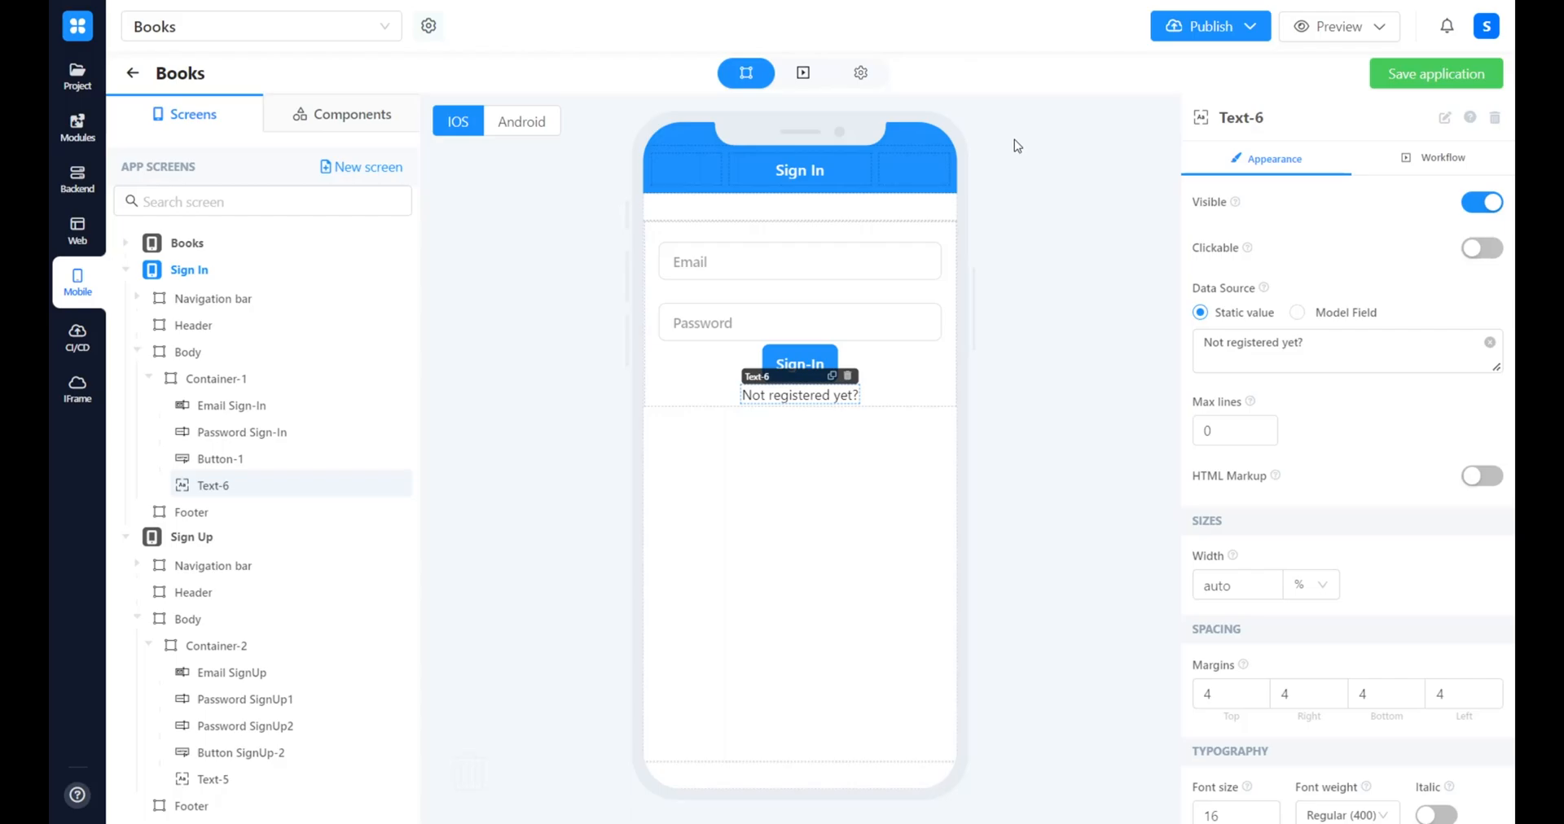
Open the App onLaunch trigger for editing and remove the connection between Application onLaunch and Navigate, leaving room between the two blocks
{"action": "left_click", "coordinate": [864, 74]}
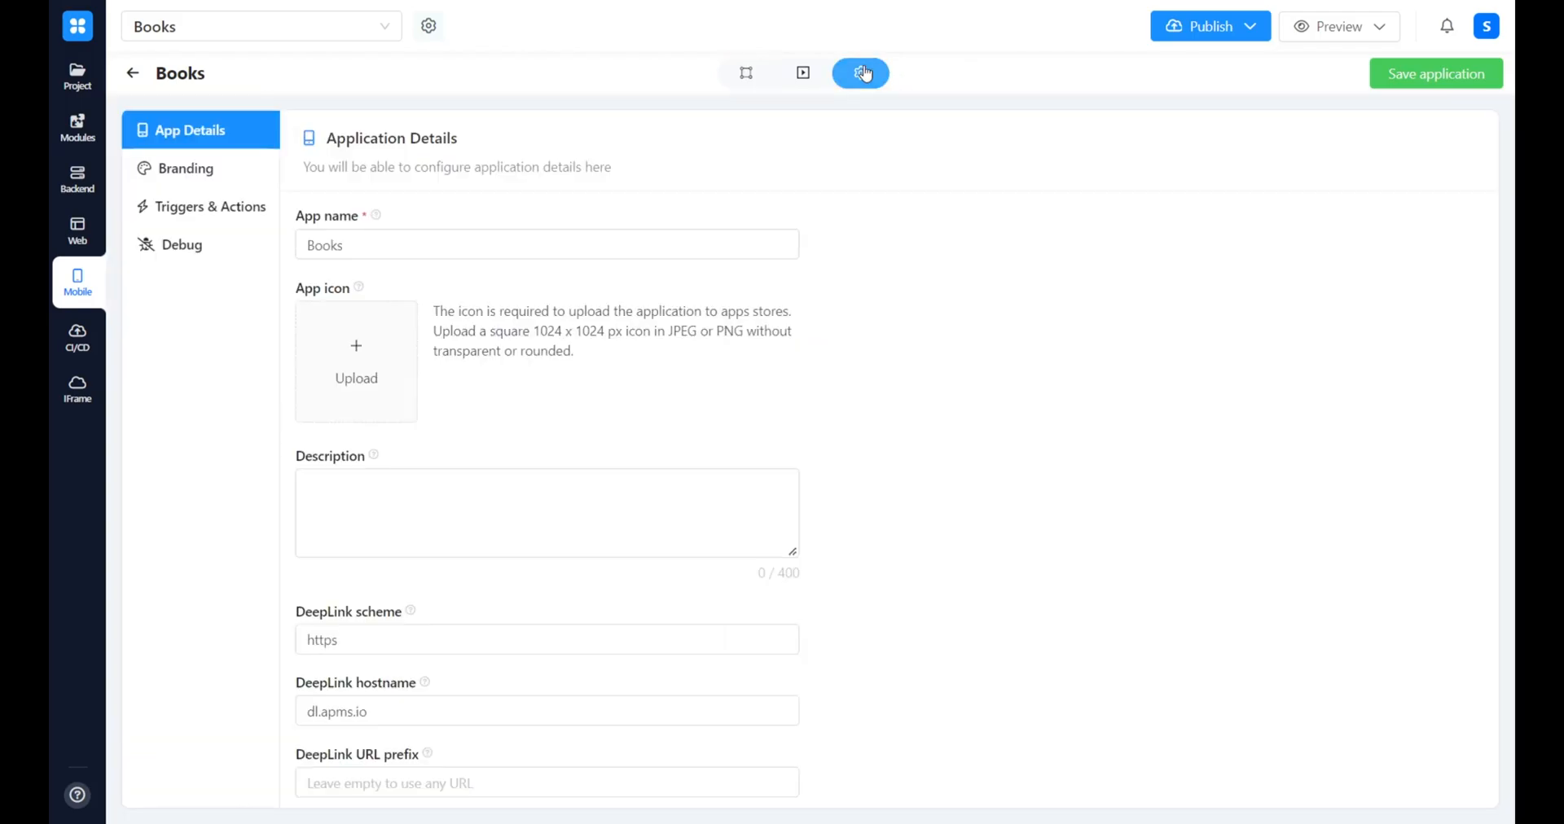
{"action": "left_click", "coordinate": [198, 219]}
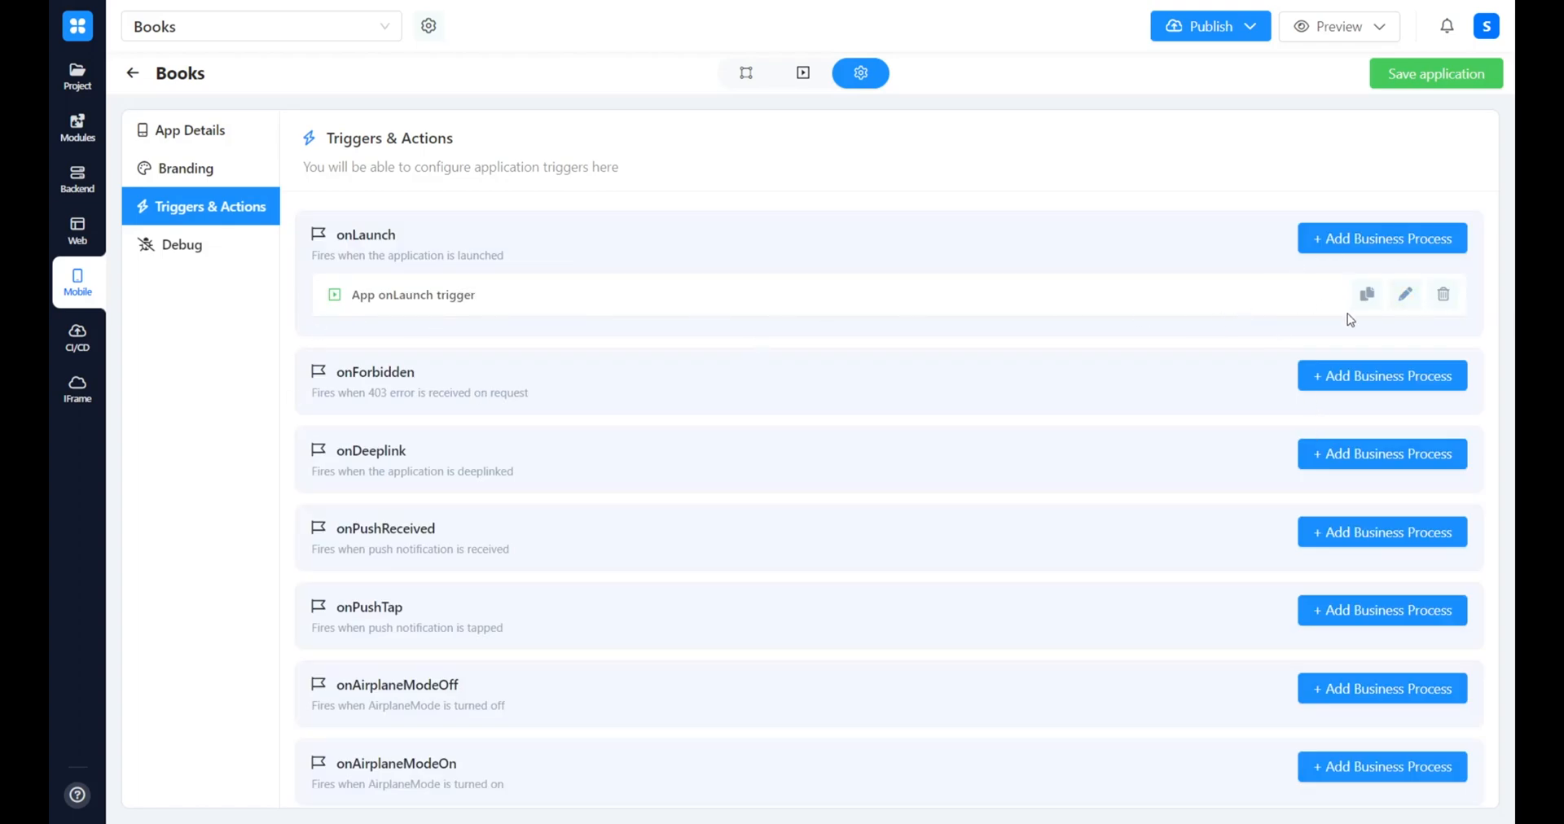
{"action": "left_click", "coordinate": [1406, 293]}
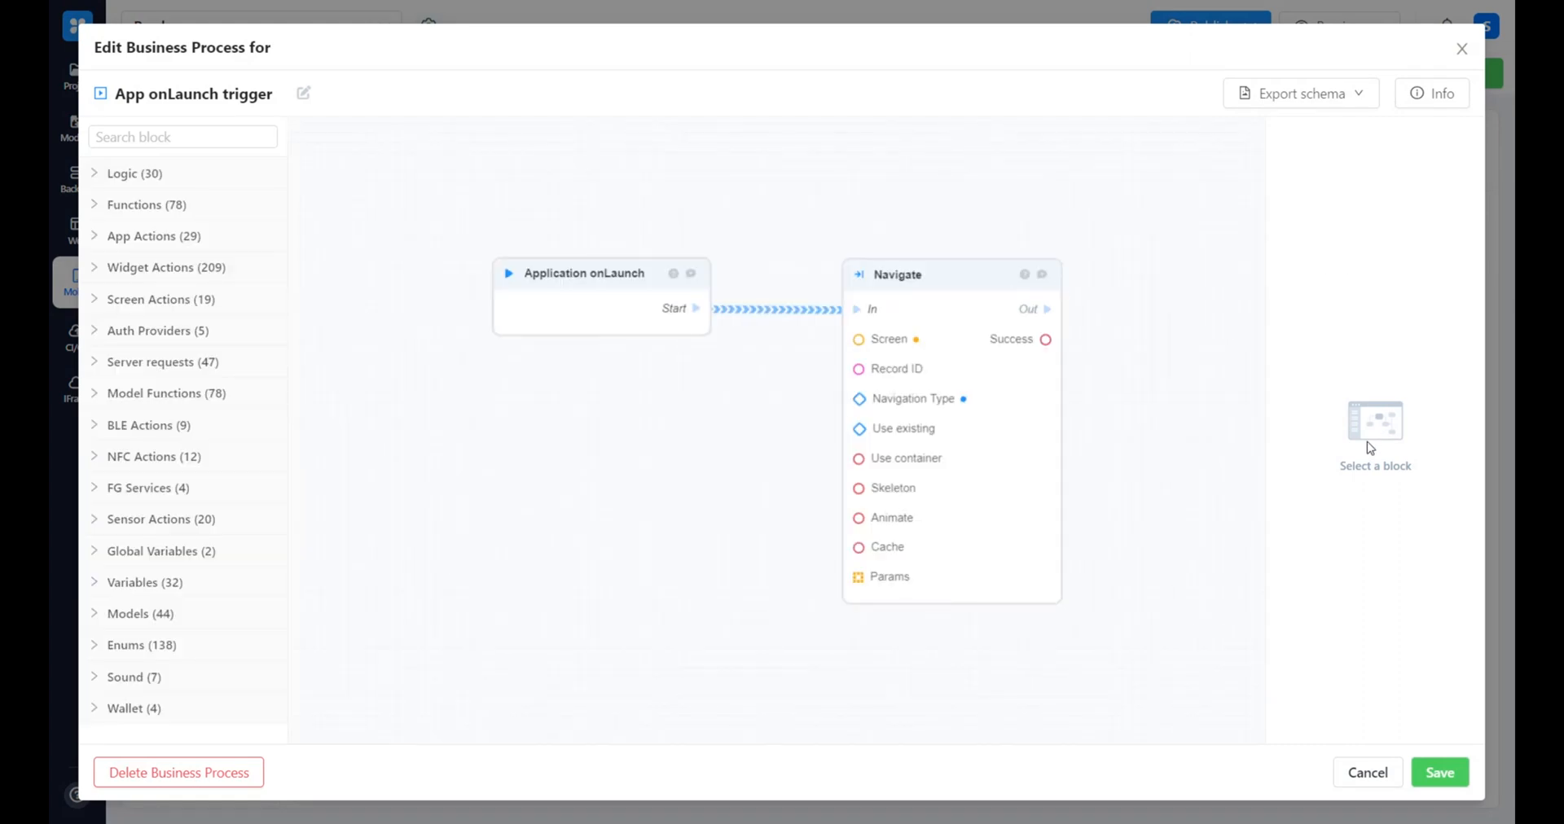
{"action": "left_click", "coordinate": [792, 315]}
{"action": "left_click", "coordinate": [859, 531]}
Add a Get Auth Token block connected to Application onLaunch's Start, and move the Navigate block farther away to leave room
{"action": "left_click", "coordinate": [123, 140]}
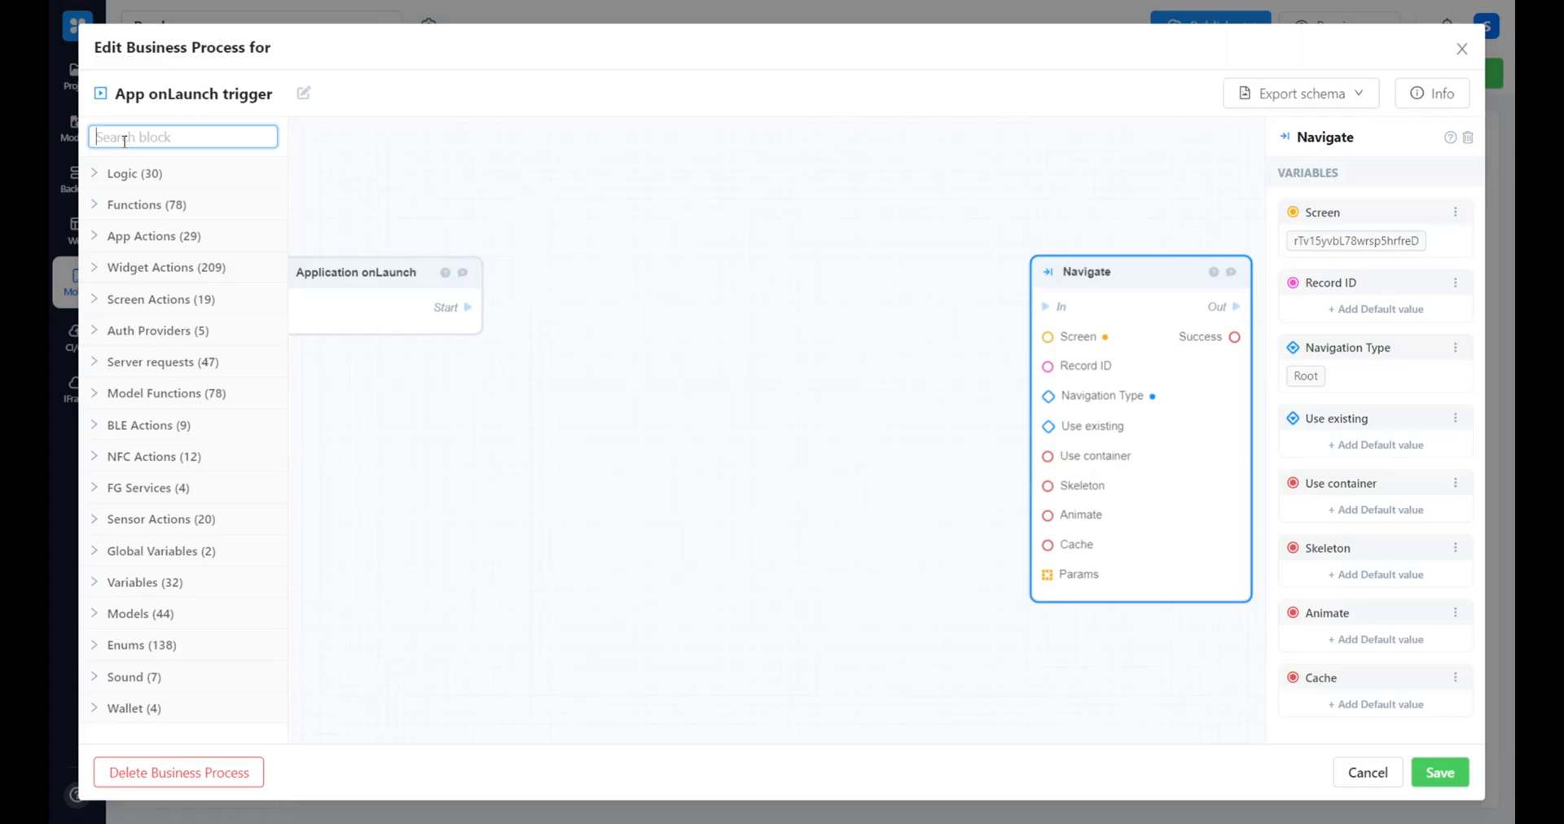
{"action": "type", "text": "get auth tok"}
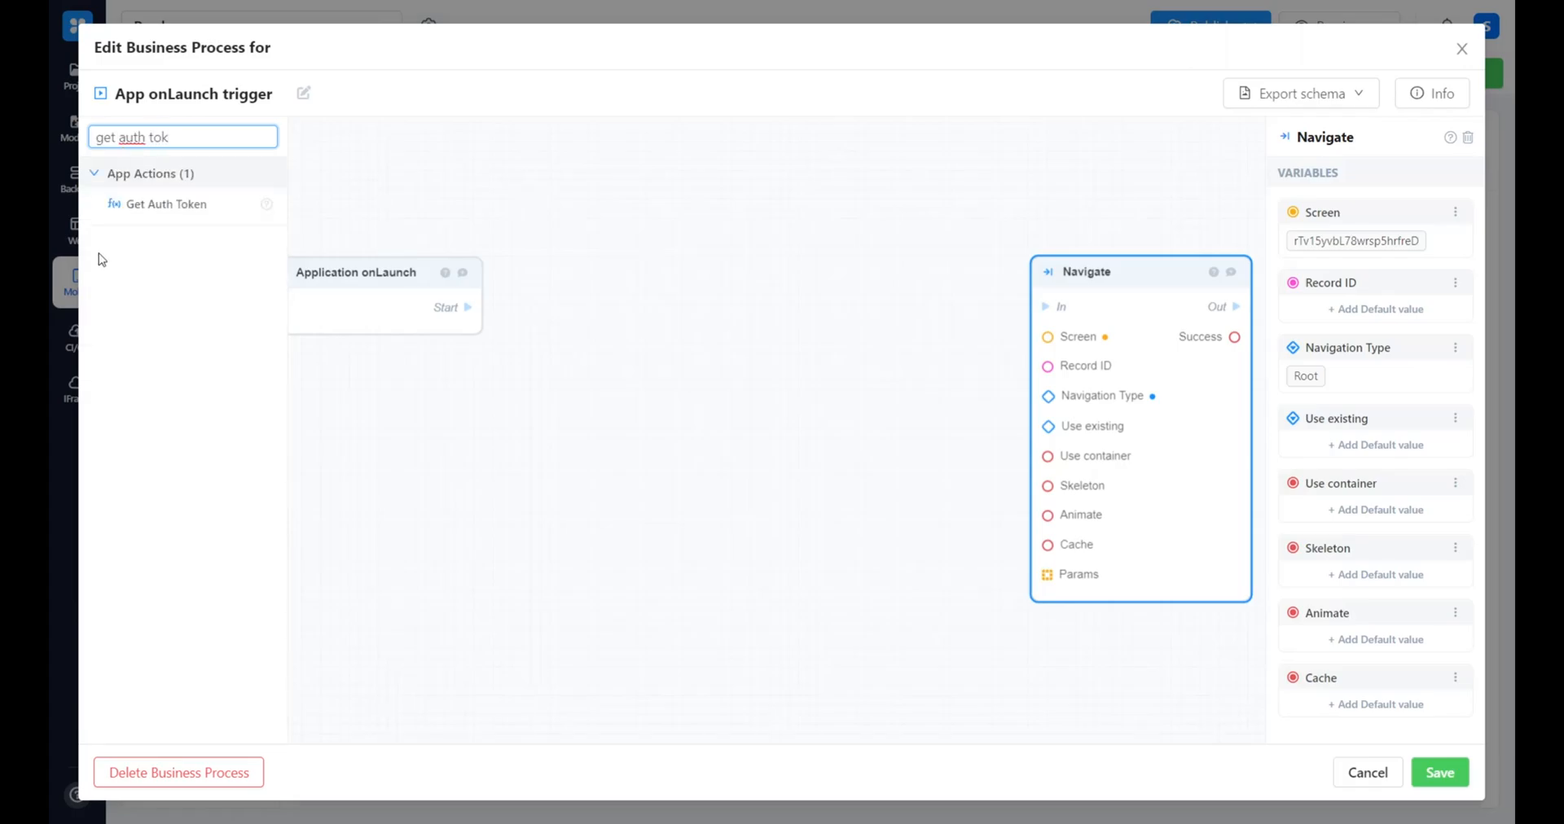
{"action": "left_click_drag", "start_coordinate": [129, 204], "coordinate": [641, 357]}
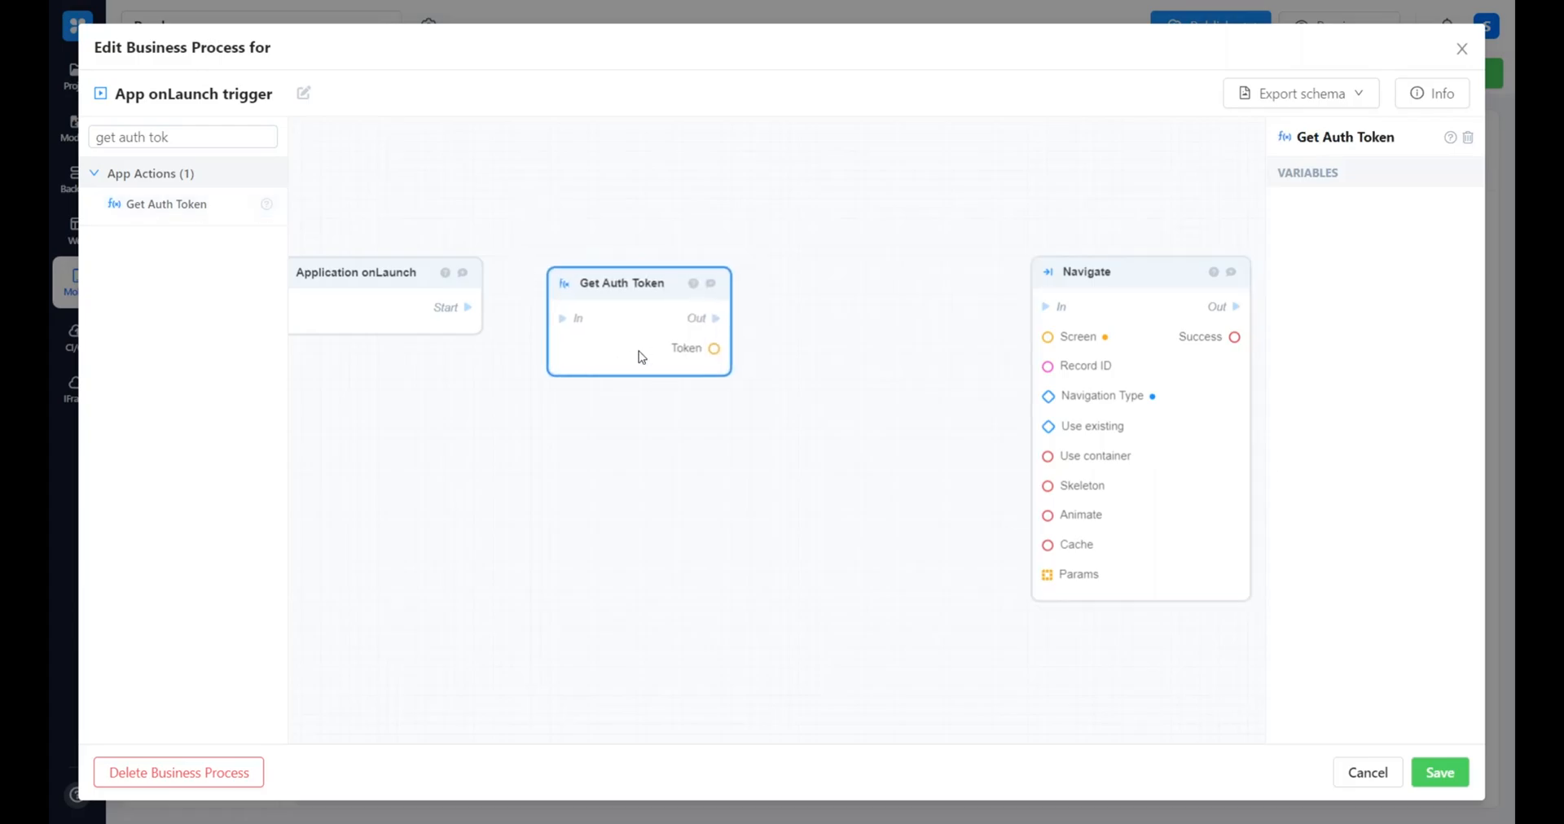
{"action": "left_click_drag", "start_coordinate": [469, 307], "coordinate": [649, 353]}
{"action": "left_click_drag", "start_coordinate": [883, 461], "coordinate": [724, 467]}
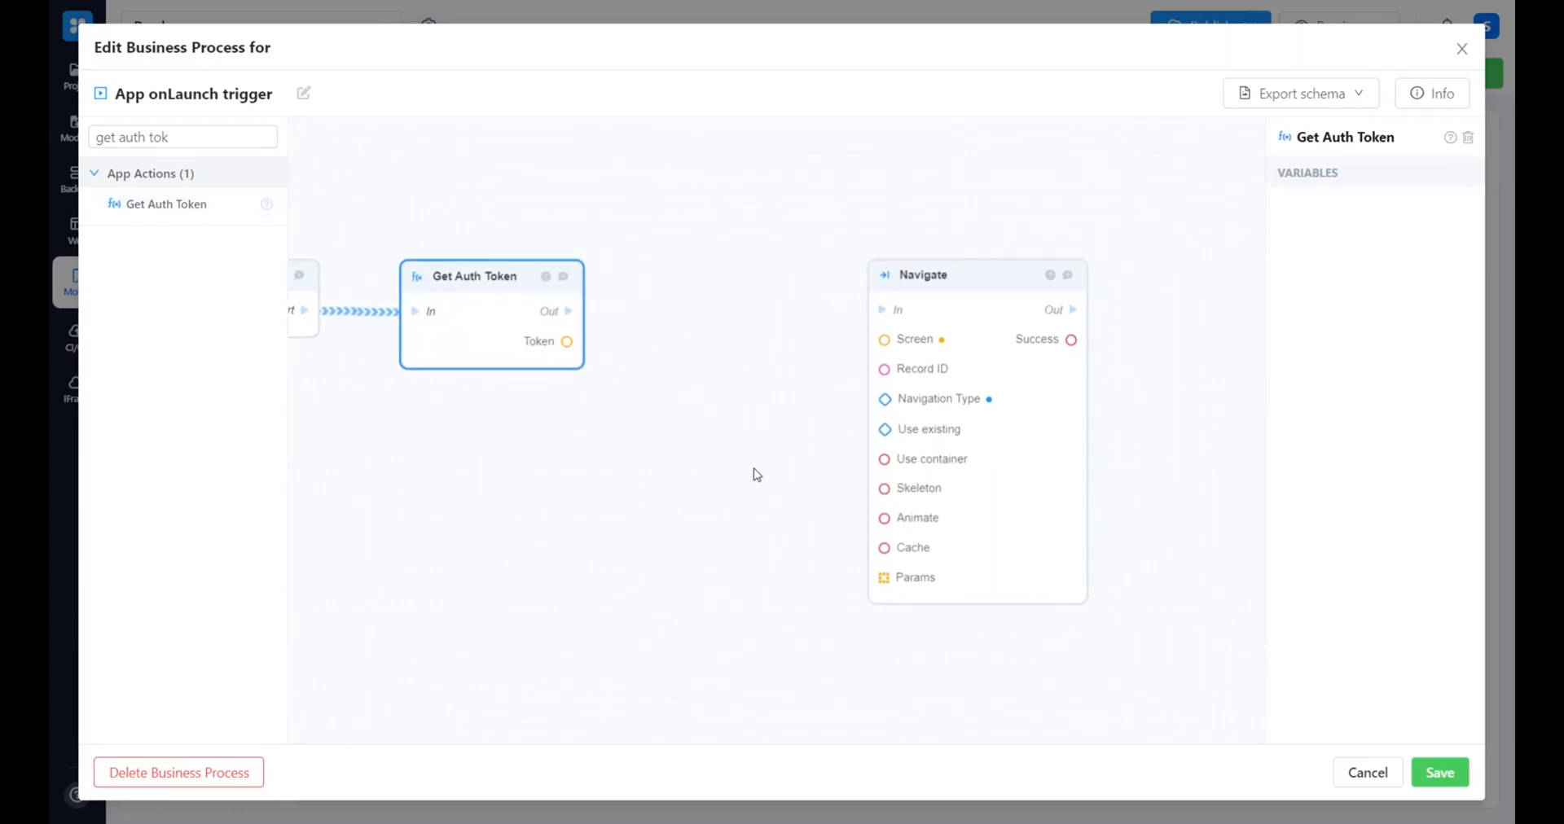
{"action": "left_click", "coordinate": [1075, 514]}
{"action": "key", "text": "Delete"}
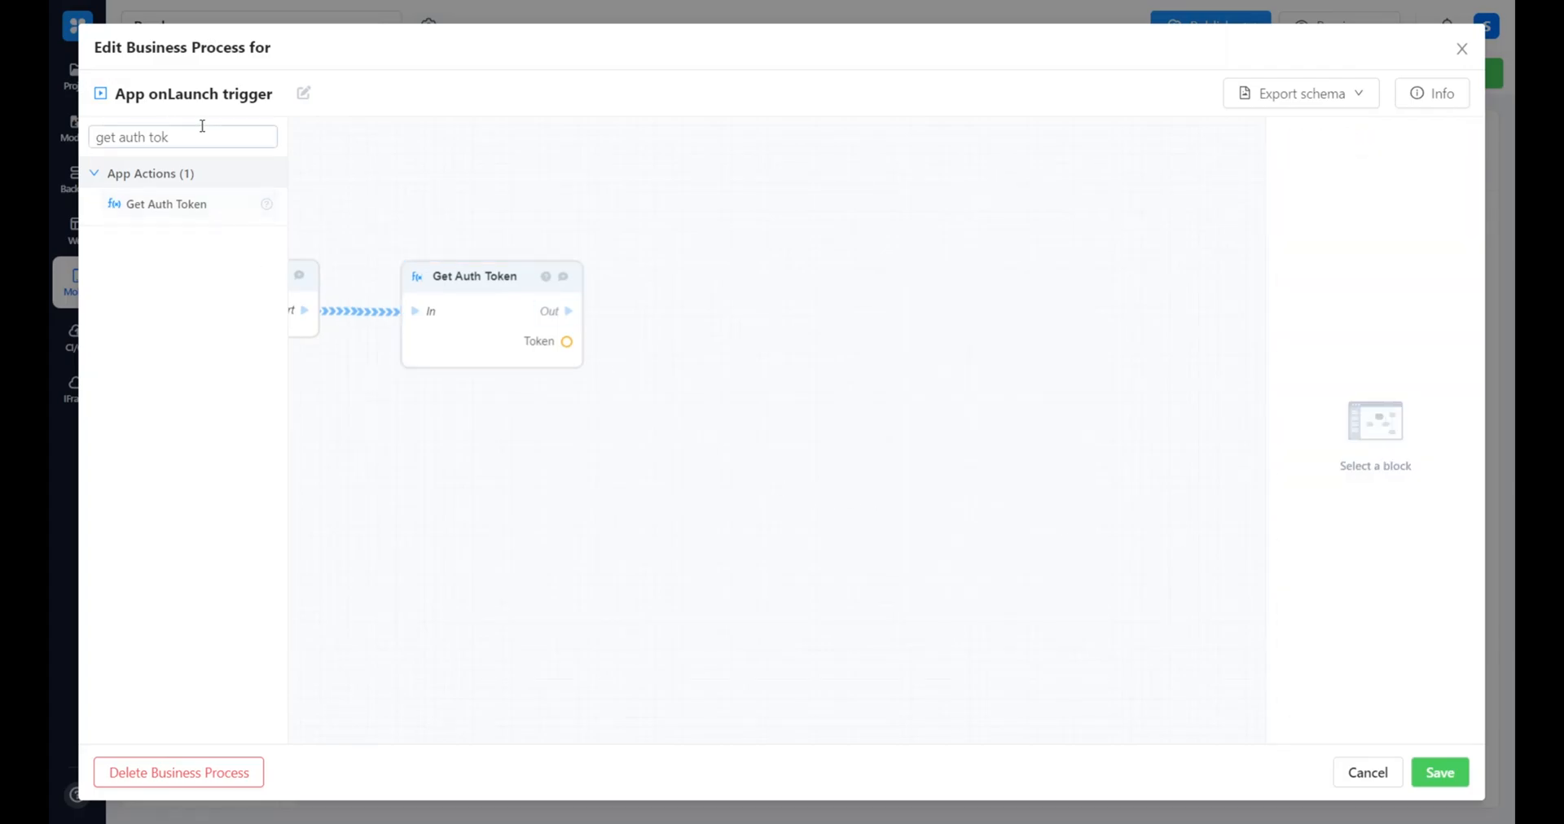
Add a Server request GET /user/profile/ block after Get Auth Token, connecting Out to In and Token to token
{"action": "left_click", "coordinate": [228, 143]}
{"action": "key", "text": "ctrl+a"}
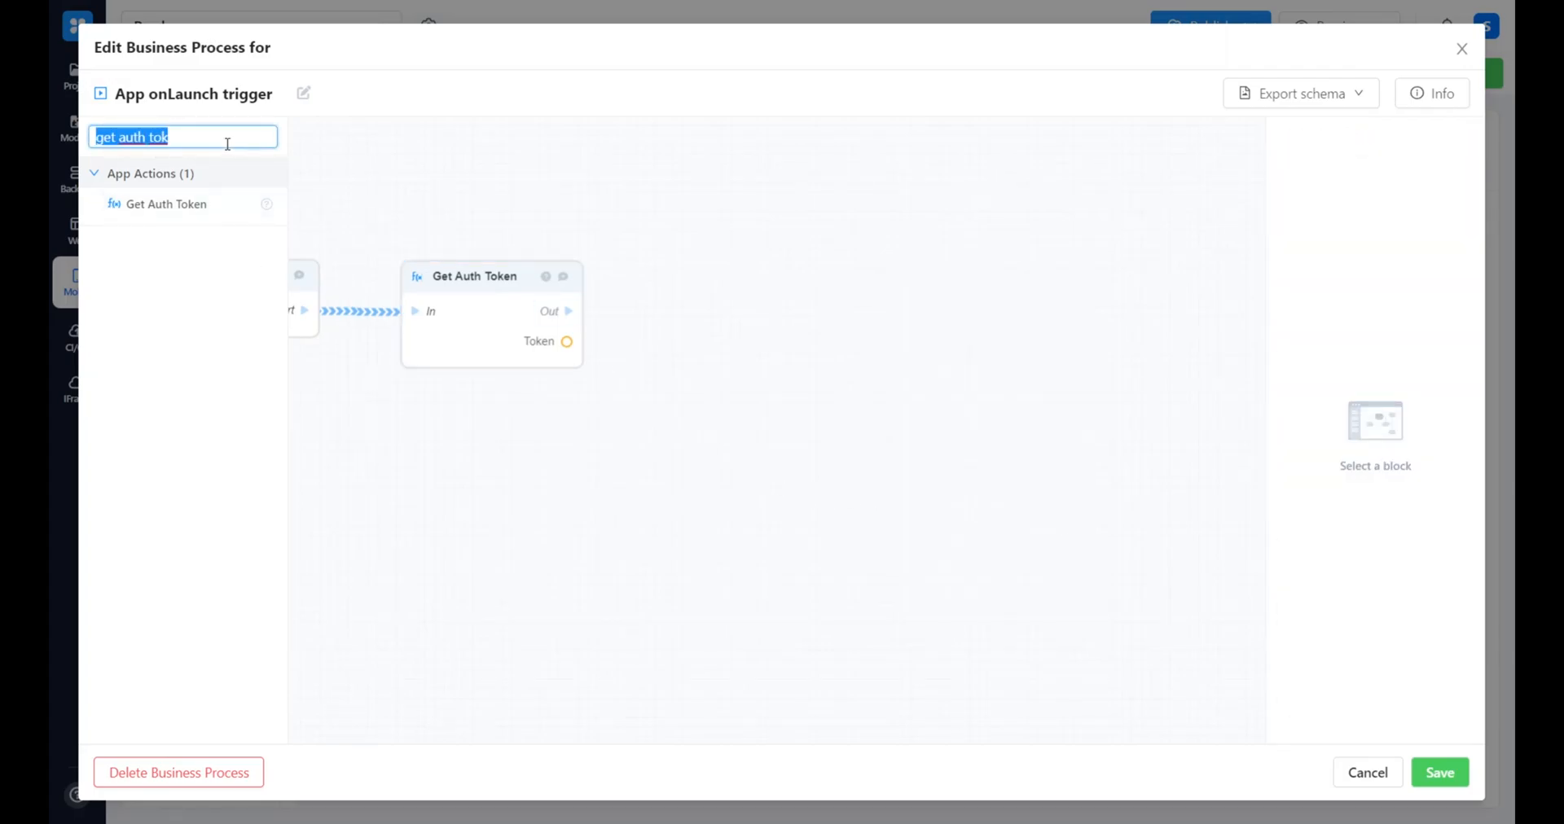
{"action": "key", "text": "BackSpace"}
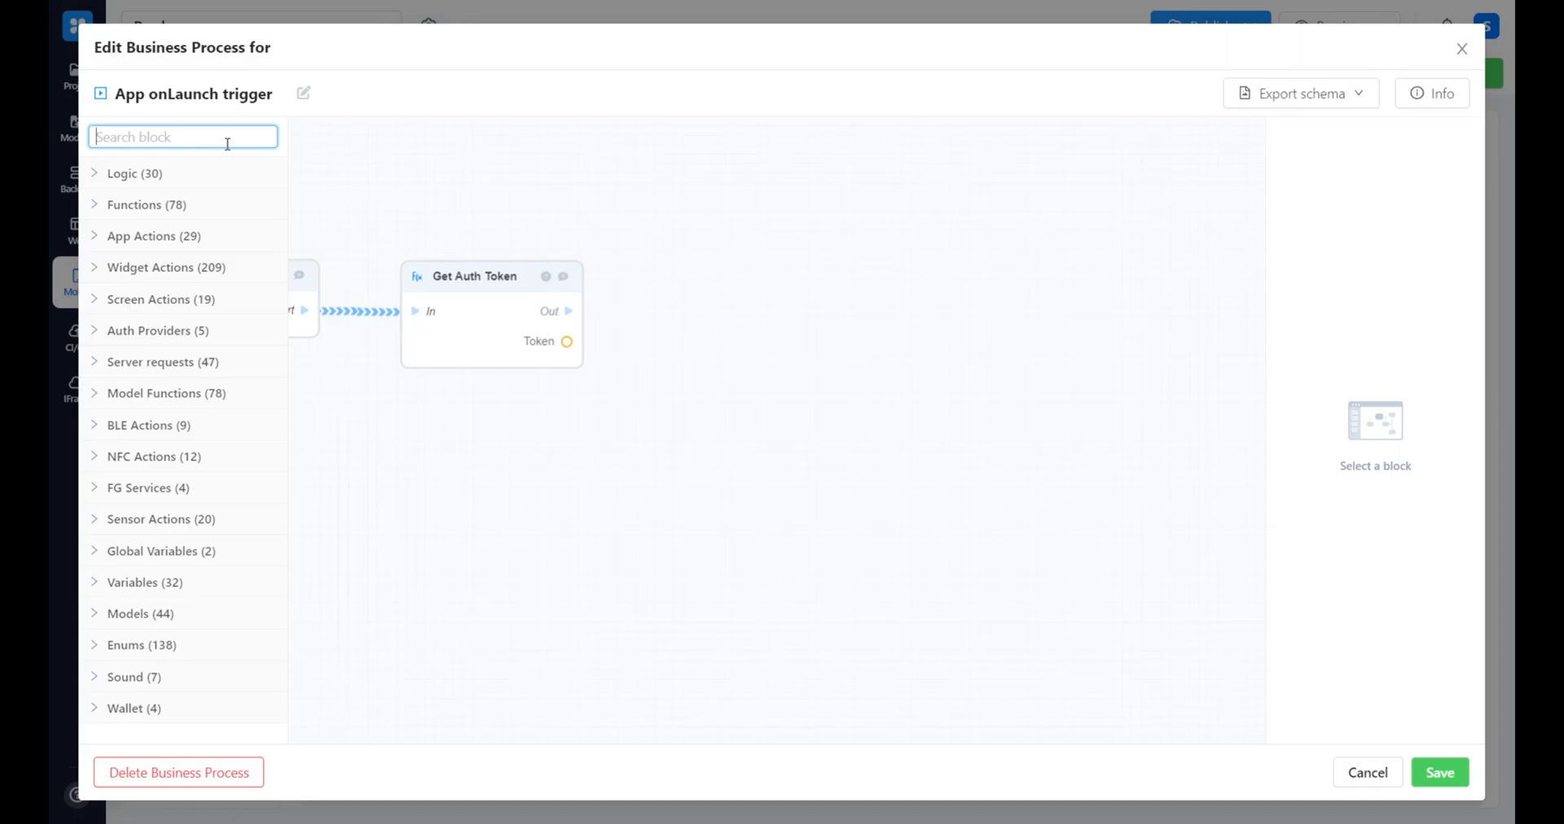
{"action": "type", "text": "profil"}
{"action": "left_click_drag", "start_coordinate": [176, 210], "coordinate": [669, 297]}
{"action": "left_click_drag", "start_coordinate": [557, 311], "coordinate": [750, 341]}
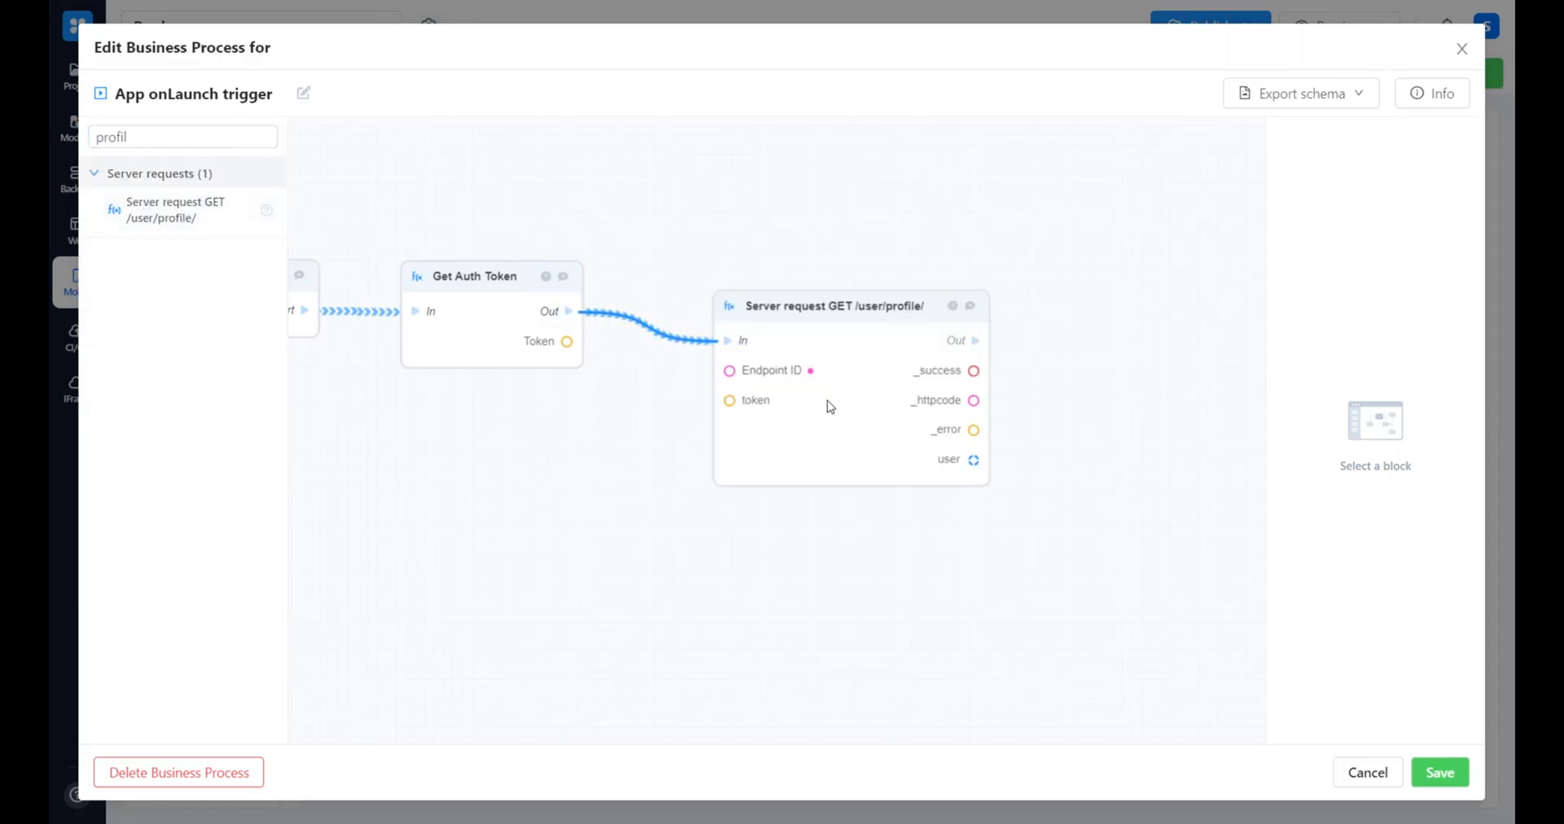
{"action": "left_click_drag", "start_coordinate": [827, 405], "coordinate": [831, 372]}
{"action": "left_click_drag", "start_coordinate": [537, 346], "coordinate": [728, 372]}
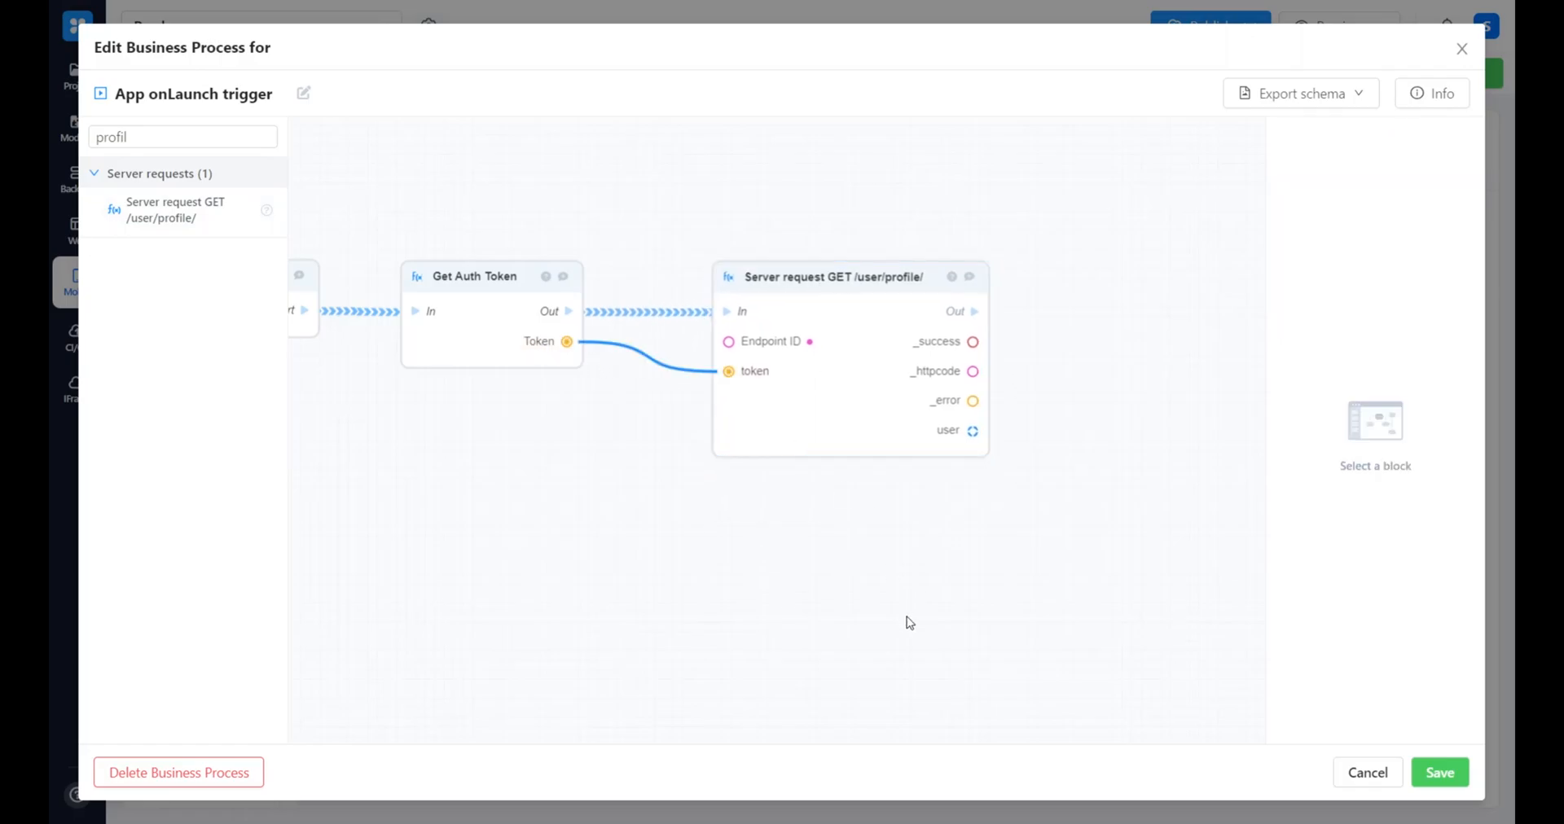
Add an If-Else block after the profile request, connecting Out to In and _success to Boolean
{"action": "left_click_drag", "start_coordinate": [907, 622], "coordinate": [566, 541]}
{"action": "left_click", "coordinate": [135, 135]}
{"action": "double_click", "coordinate": [140, 136]}
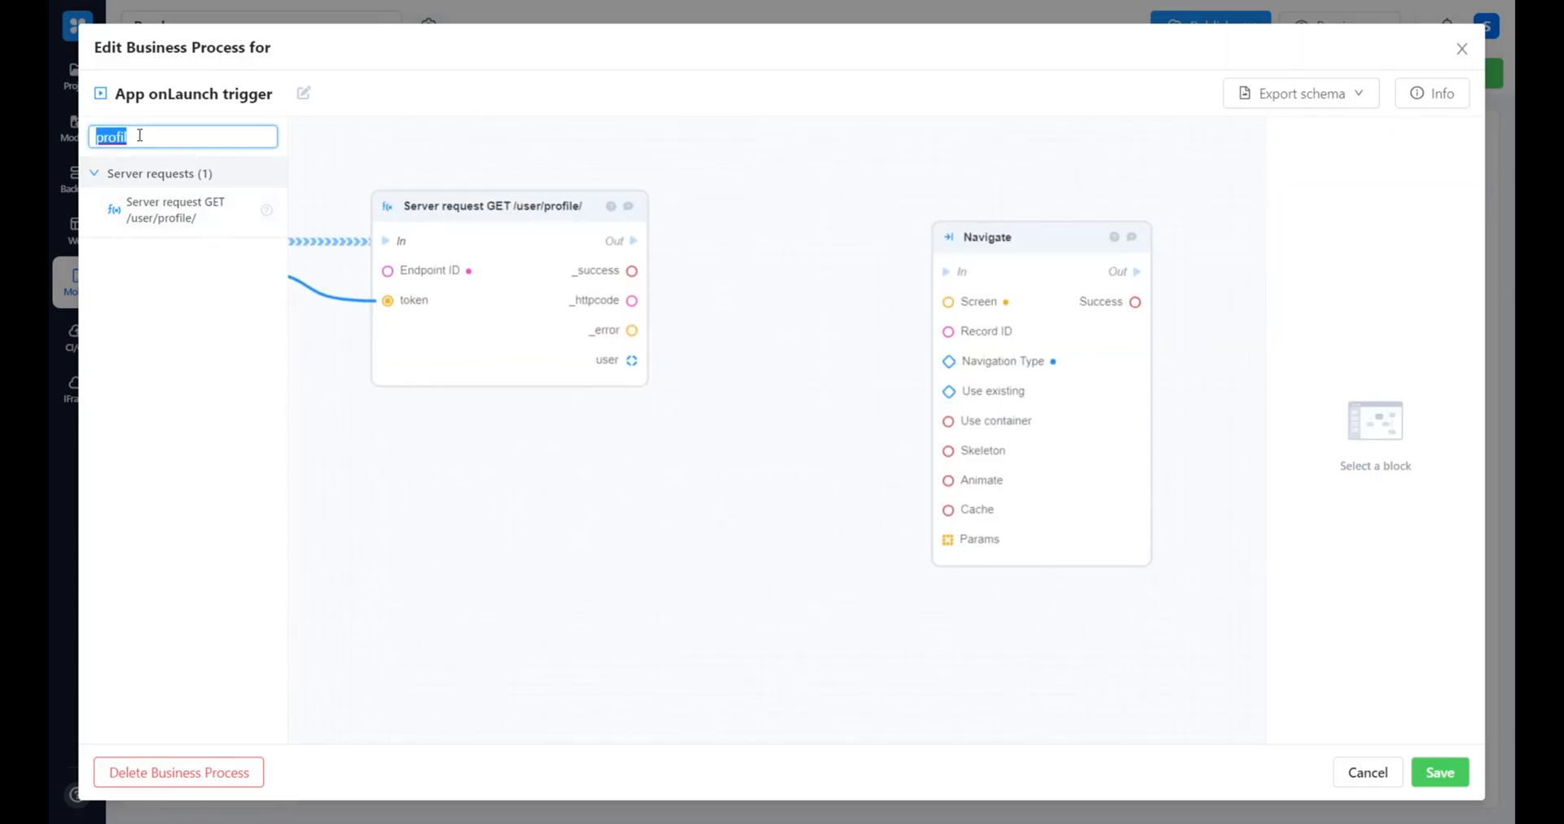
{"action": "key", "text": "BackSpace"}
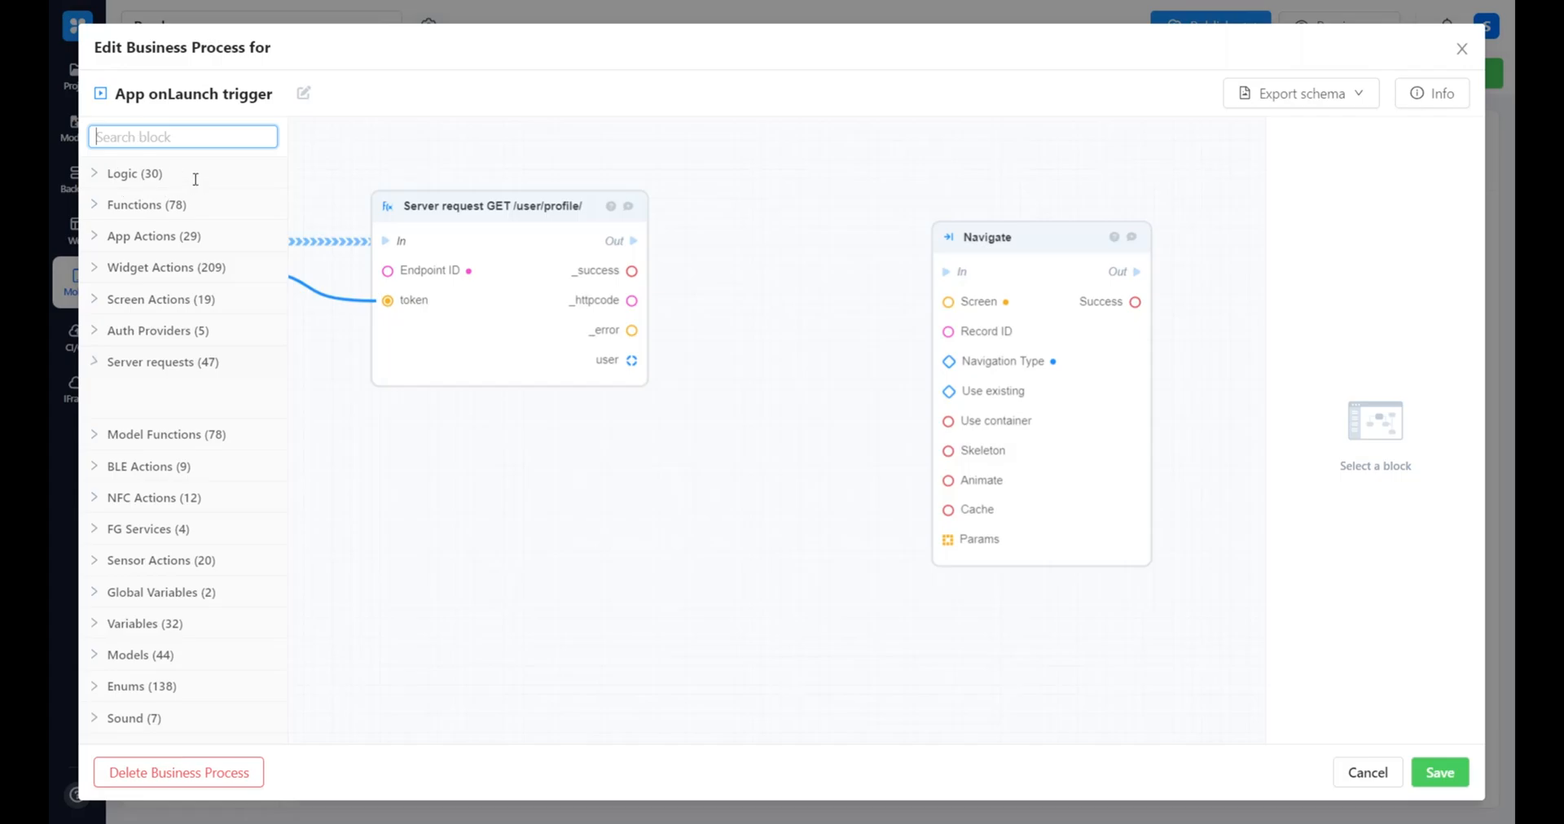
{"action": "type", "text": "if"}
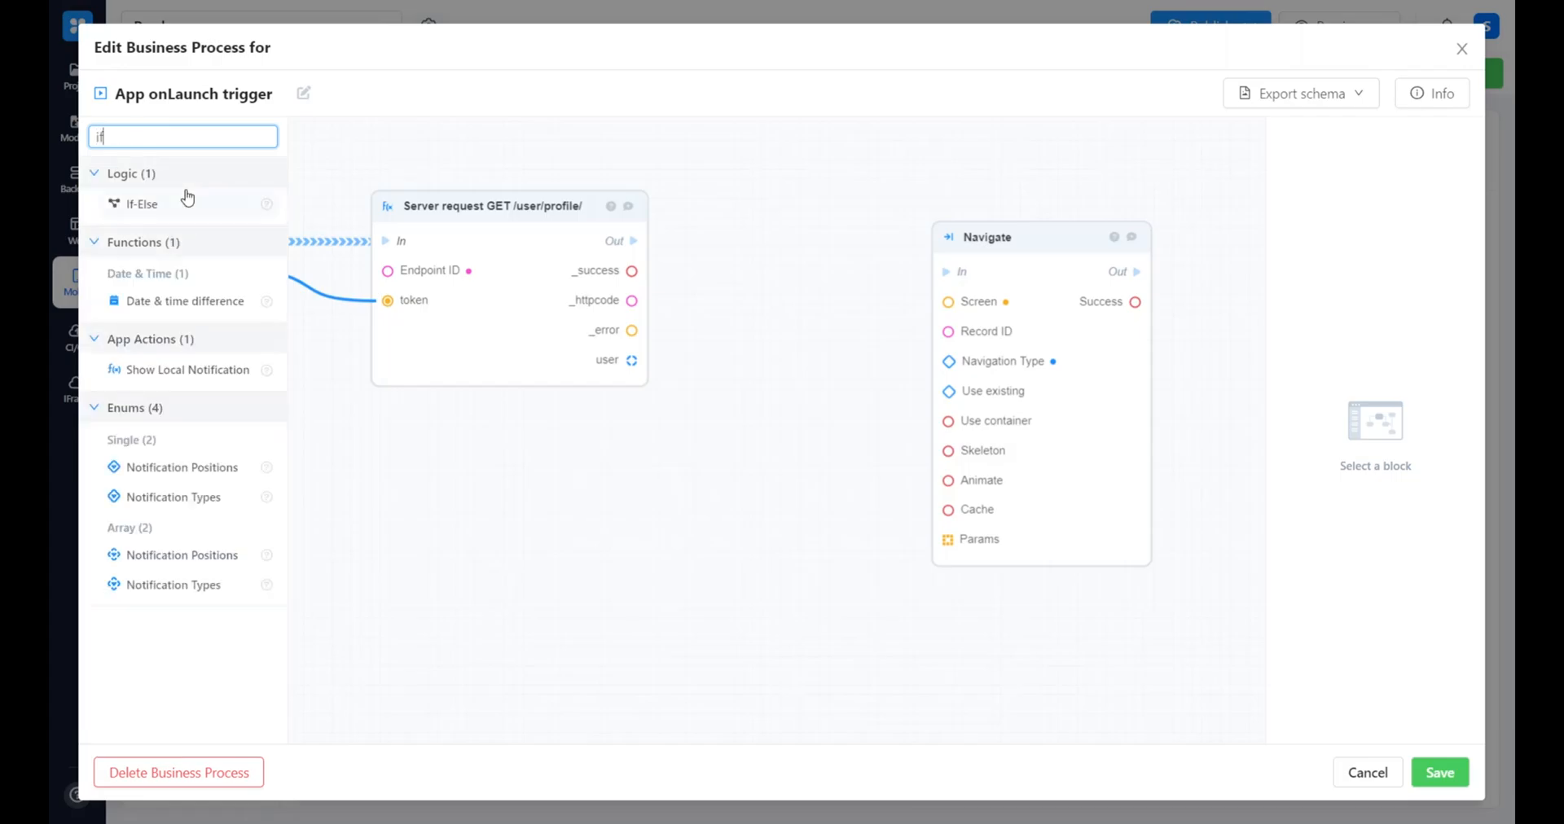
{"action": "mouse_move", "coordinate": [155, 210]}
{"action": "left_mouse_down"}
{"action": "mouse_move", "coordinate": [901, 223]}
{"action": "mouse_move", "coordinate": [812, 302]}
{"action": "mouse_move", "coordinate": [798, 226]}
{"action": "left_mouse_up"}
{"action": "mouse_move", "coordinate": [633, 240]}
{"action": "left_mouse_down"}
{"action": "mouse_move", "coordinate": [725, 252]}
{"action": "mouse_move", "coordinate": [756, 238]}
{"action": "left_mouse_up"}
{"action": "left_click_drag", "start_coordinate": [626, 281], "coordinate": [759, 267]}
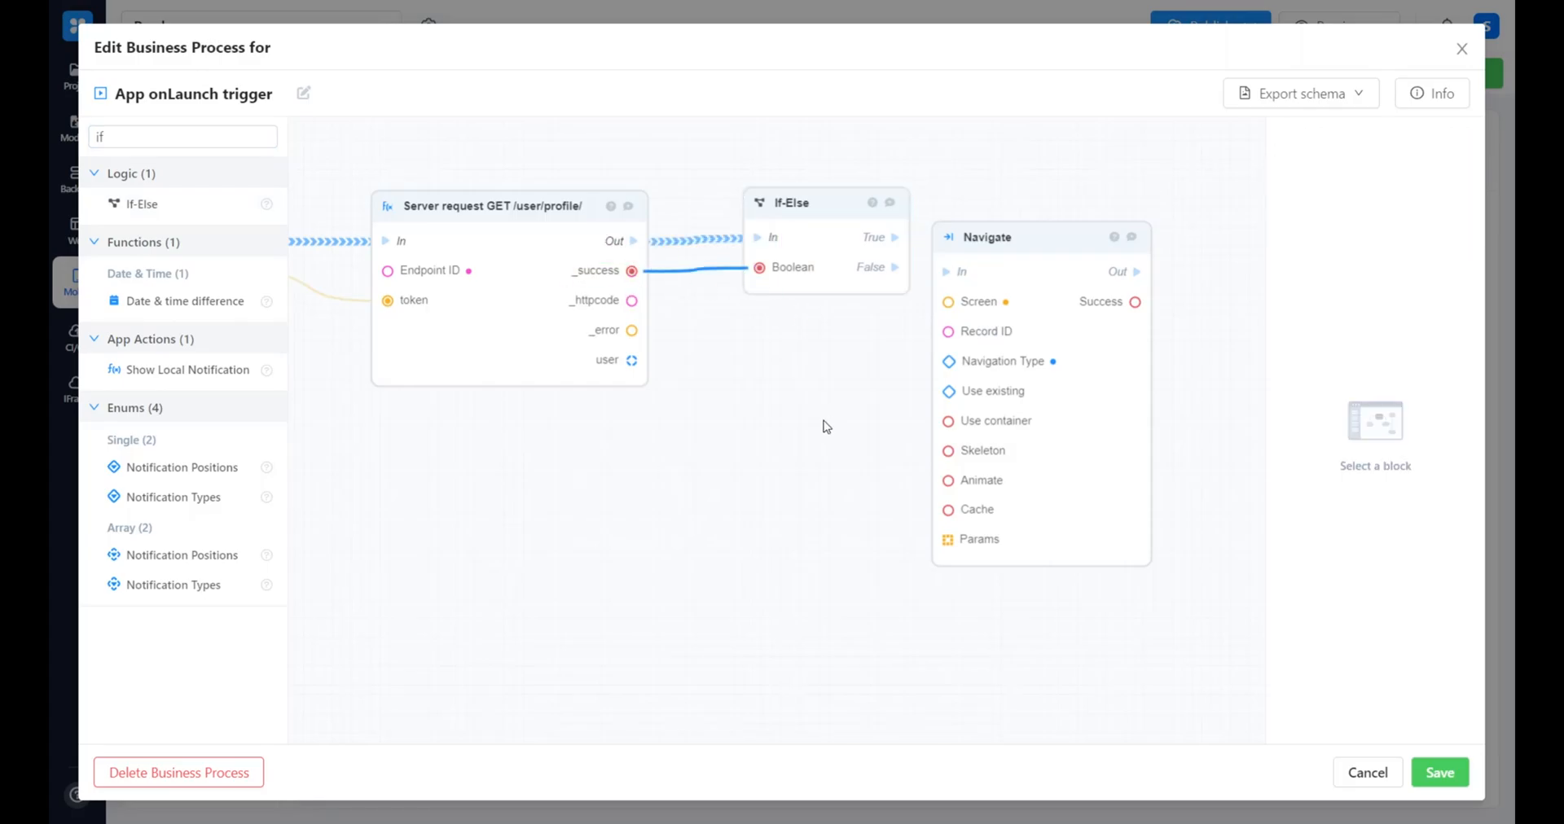
Check the Navigate block's default Screen and connect If-Else's True output to the block's In
{"action": "scroll", "coordinate": [828, 422], "scroll_direction": "right", "scroll_amount": 5}
{"action": "left_click_drag", "start_coordinate": [969, 472], "coordinate": [1101, 476]}
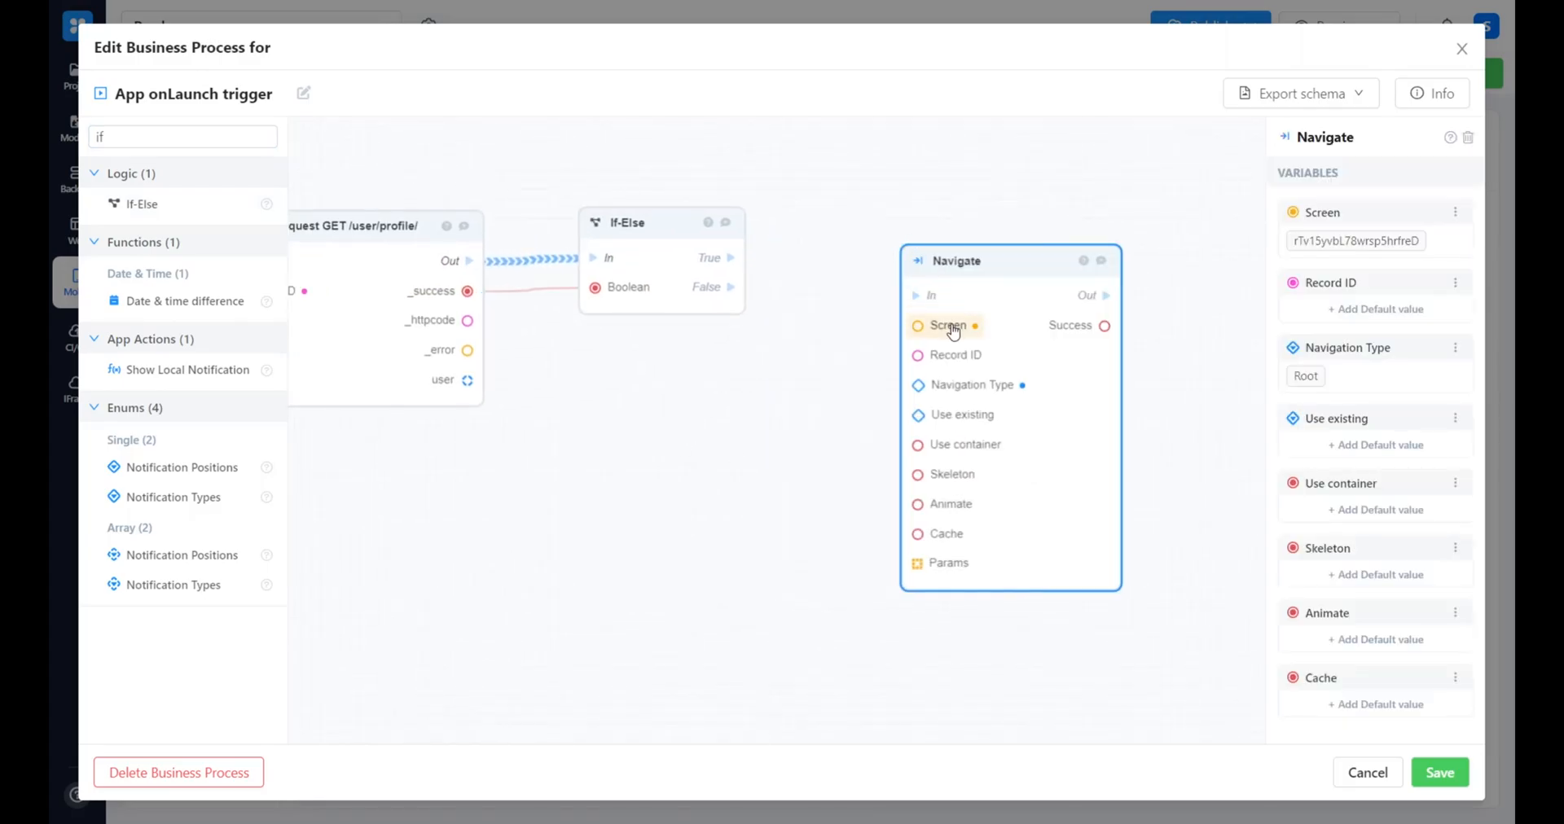
{"action": "left_click", "coordinate": [1454, 212]}
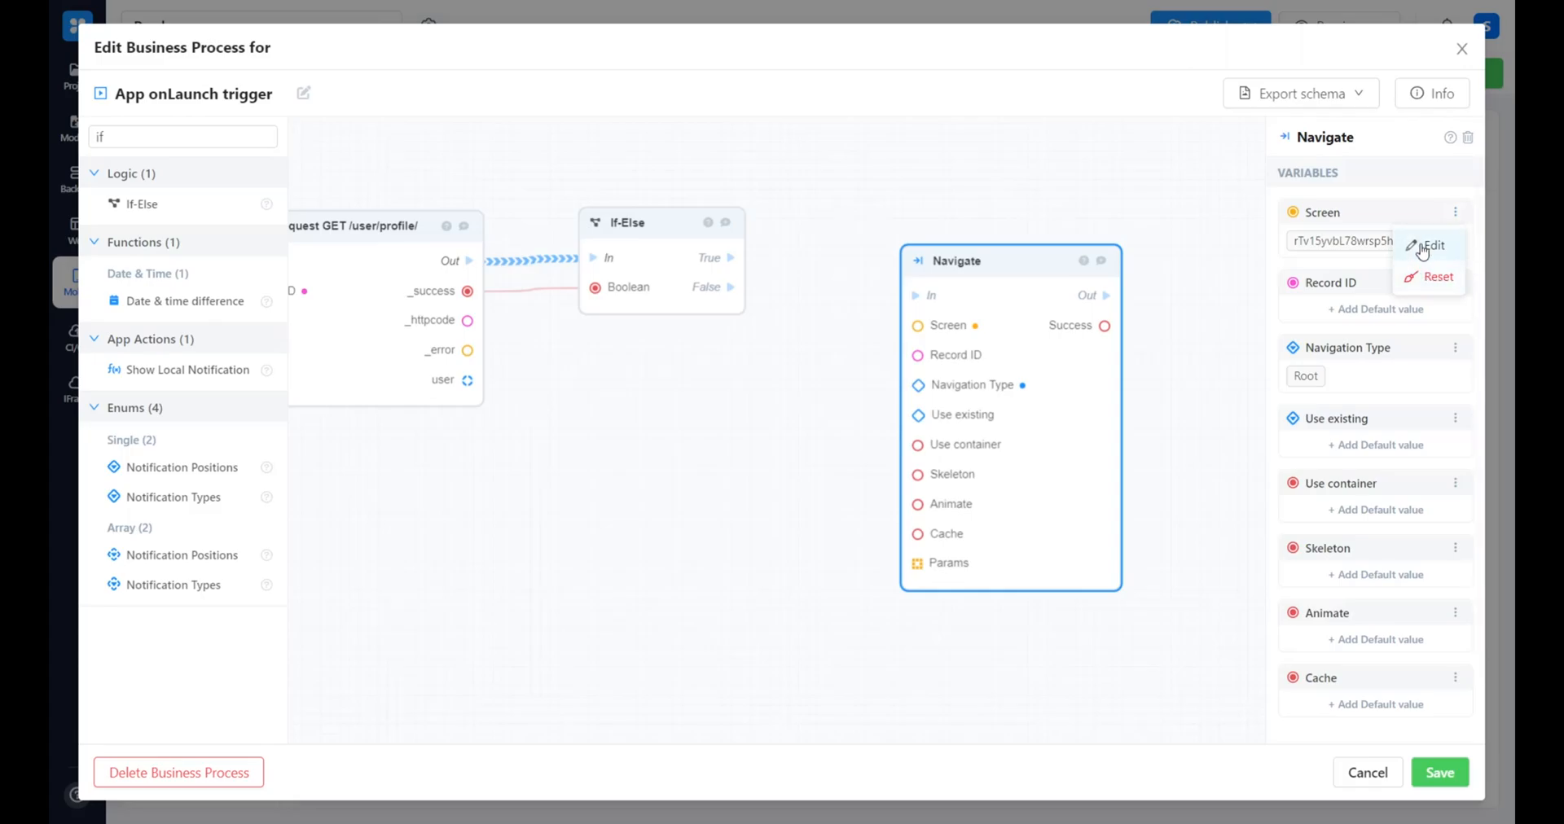
{"action": "left_click", "coordinate": [1430, 244]}
{"action": "left_click", "coordinate": [784, 466]}
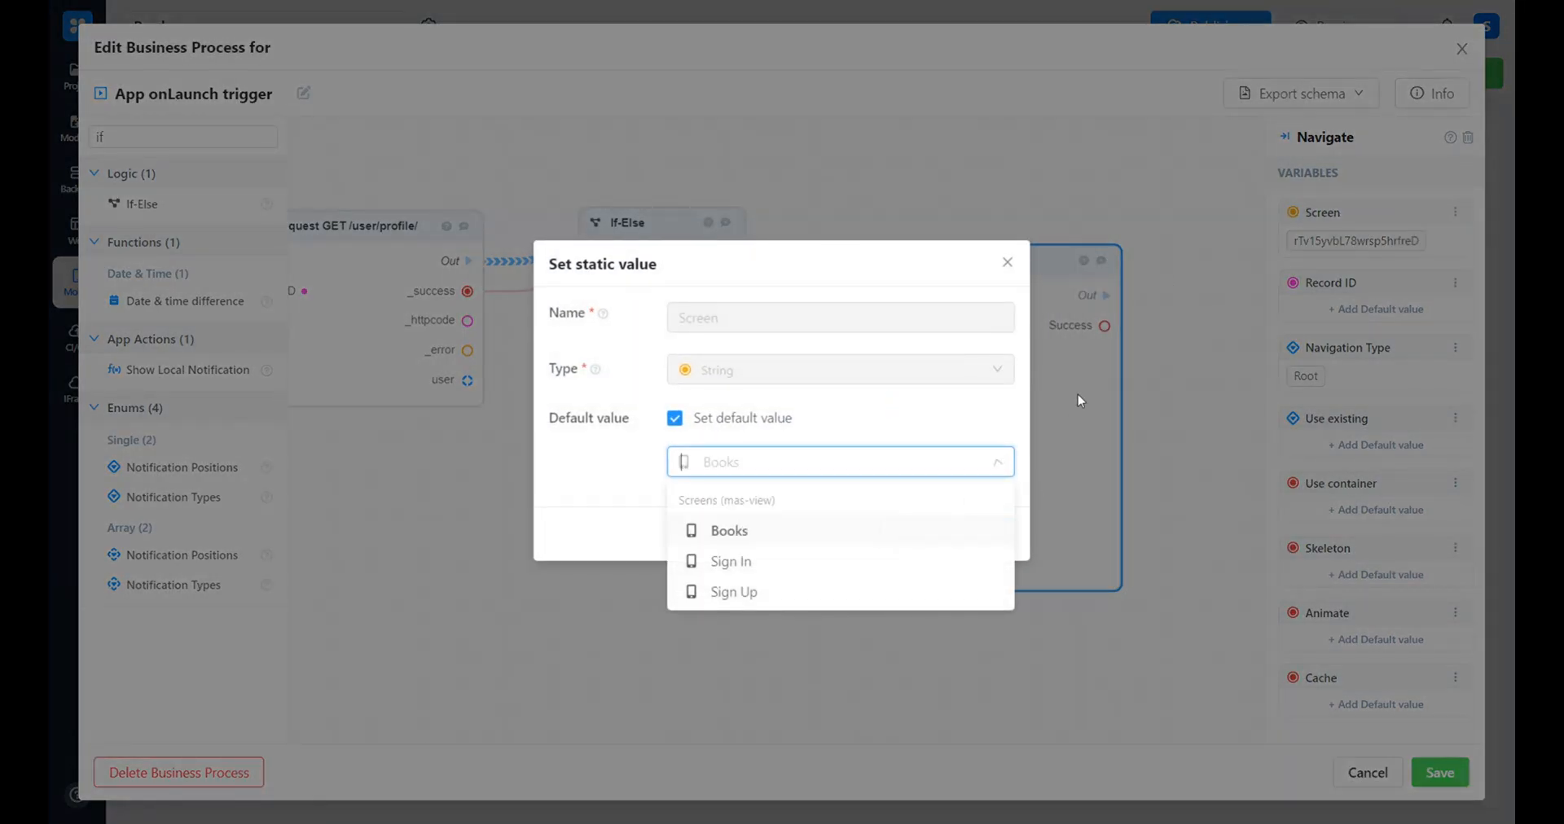
{"action": "left_click", "coordinate": [1008, 262]}
{"action": "left_click_drag", "start_coordinate": [711, 261], "coordinate": [920, 295]}
{"action": "left_click_drag", "start_coordinate": [995, 356], "coordinate": [1015, 244]}
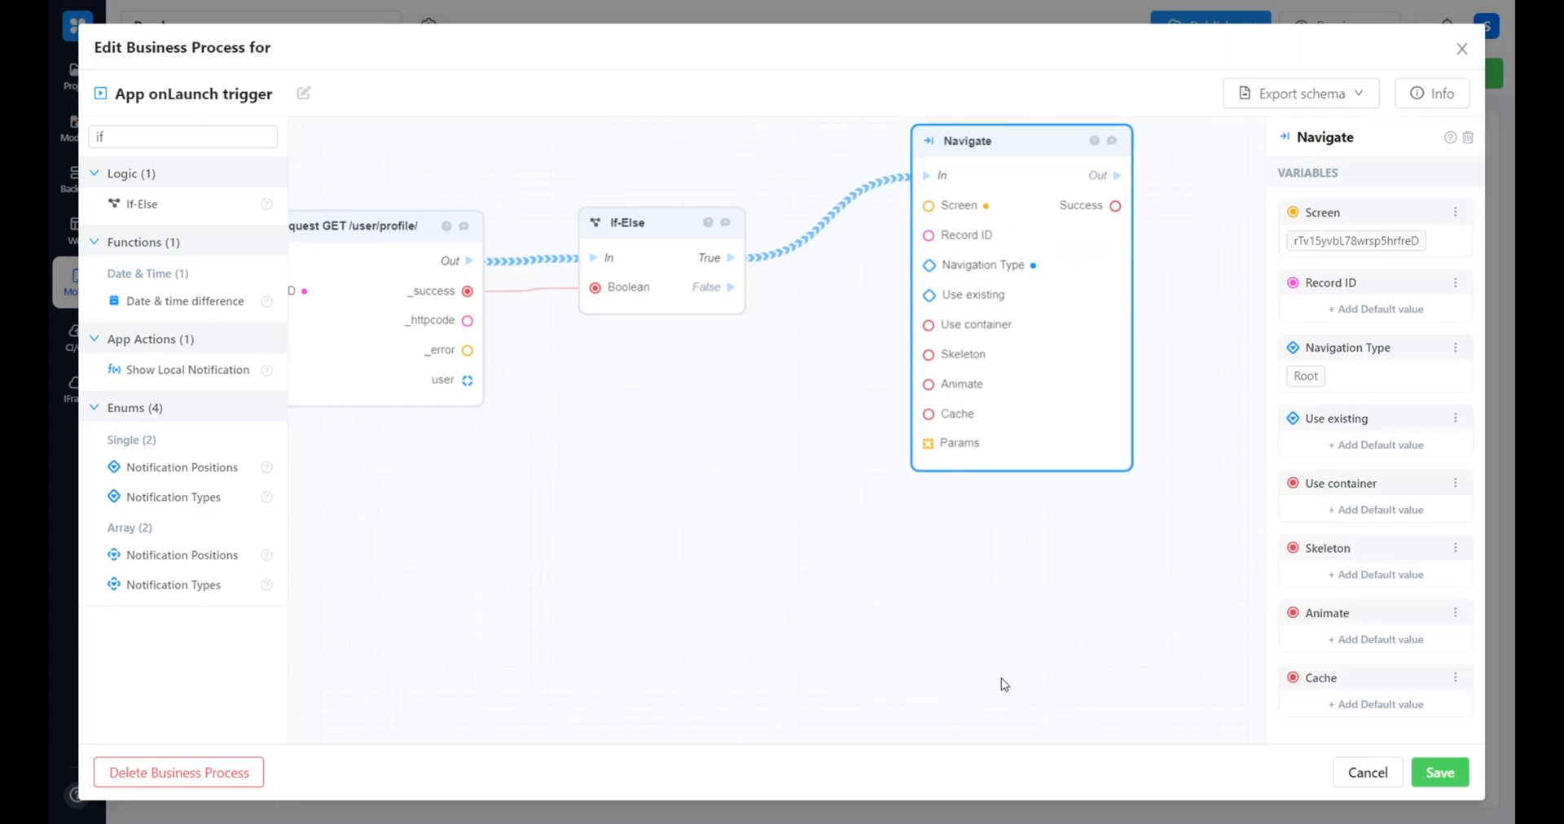
Add a second Navigate block below the first and connect If-Else's False output to its In
{"action": "left_click", "coordinate": [971, 658]}
{"action": "key", "text": "ctrl+v"}
{"action": "left_click_drag", "start_coordinate": [1126, 464], "coordinate": [820, 662]}
{"action": "left_click_drag", "start_coordinate": [731, 287], "coordinate": [727, 395]}
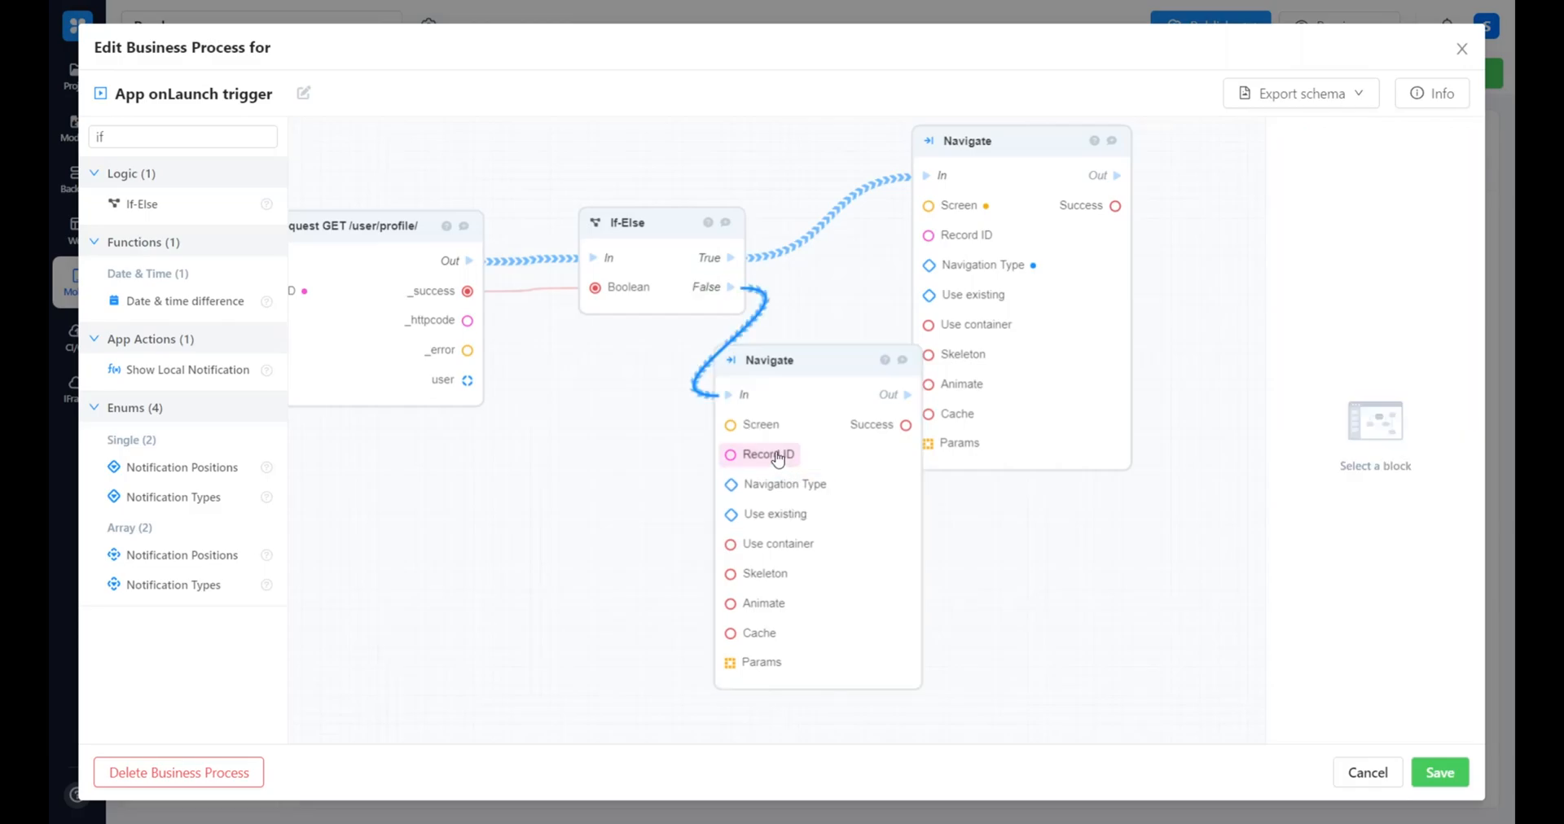
Set the second Navigate block's default Screen to Sign In and save the business process
{"action": "left_click", "coordinate": [751, 425]}
{"action": "left_click", "coordinate": [1377, 239]}
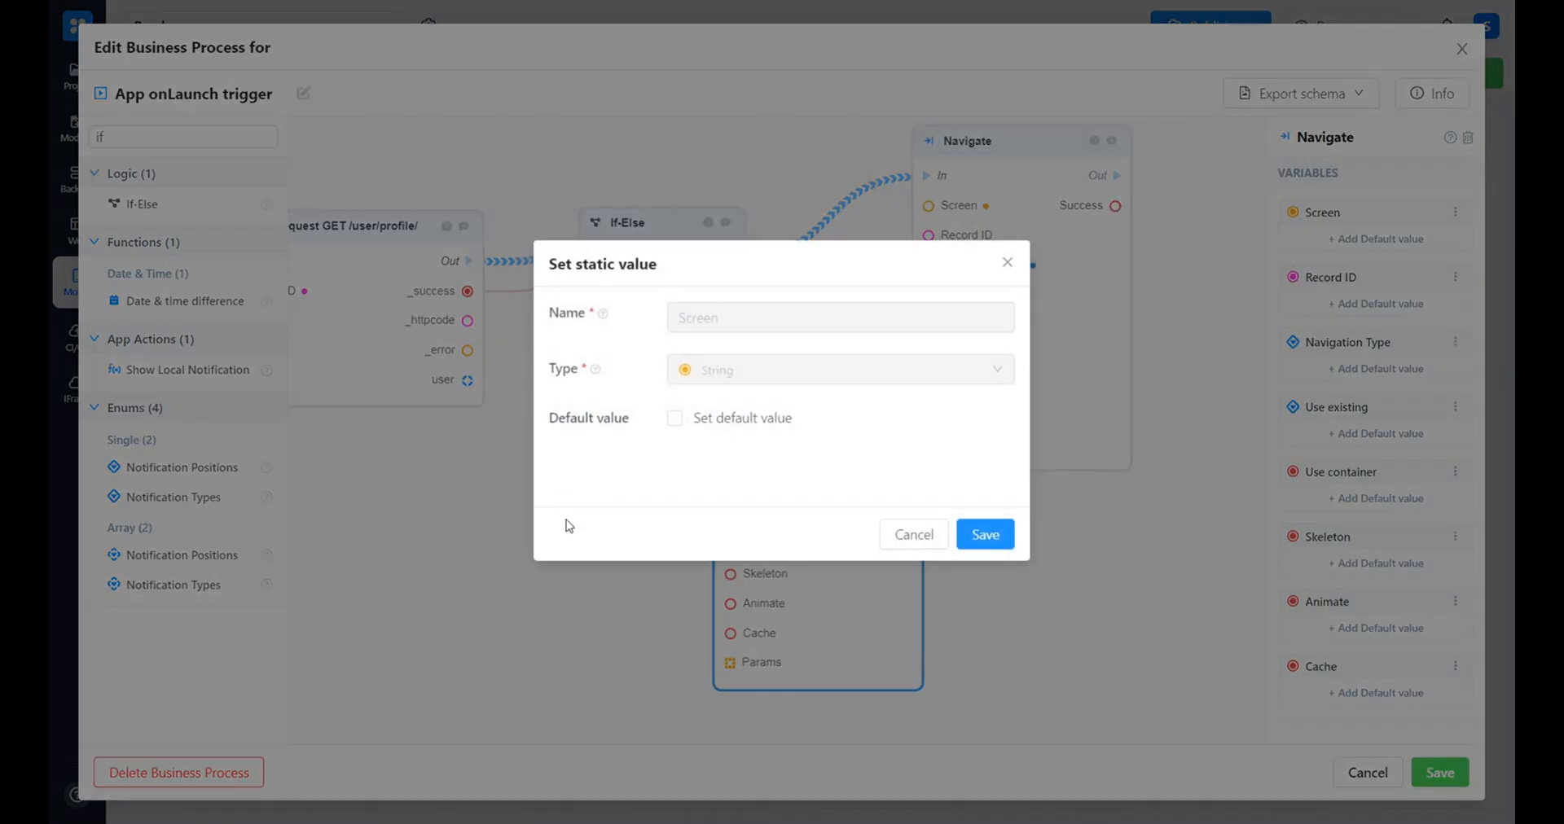
{"action": "left_click", "coordinate": [733, 418]}
{"action": "left_click", "coordinate": [740, 461]}
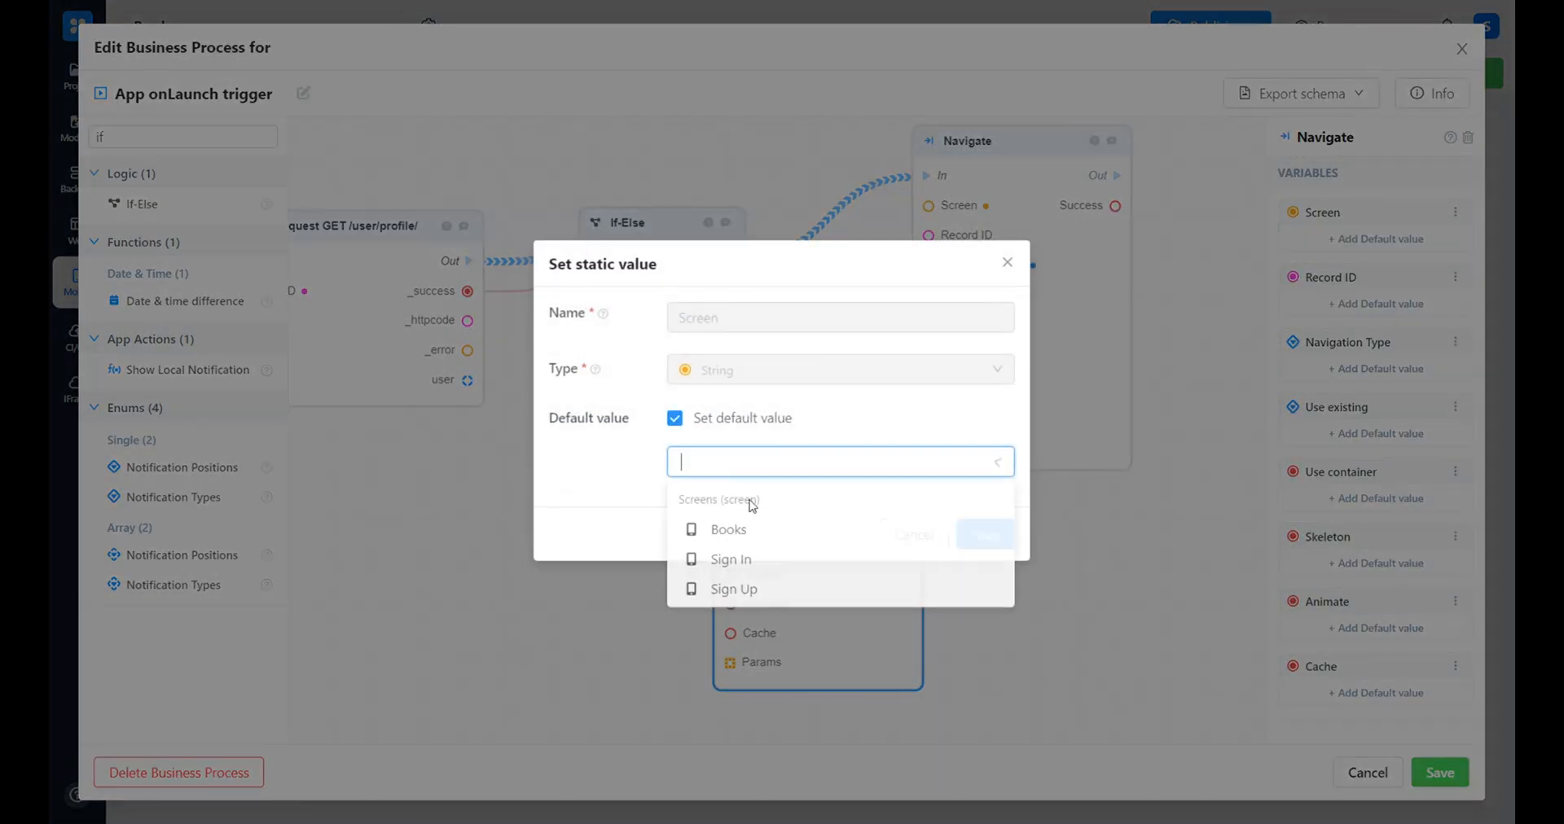
{"action": "left_click", "coordinate": [756, 560]}
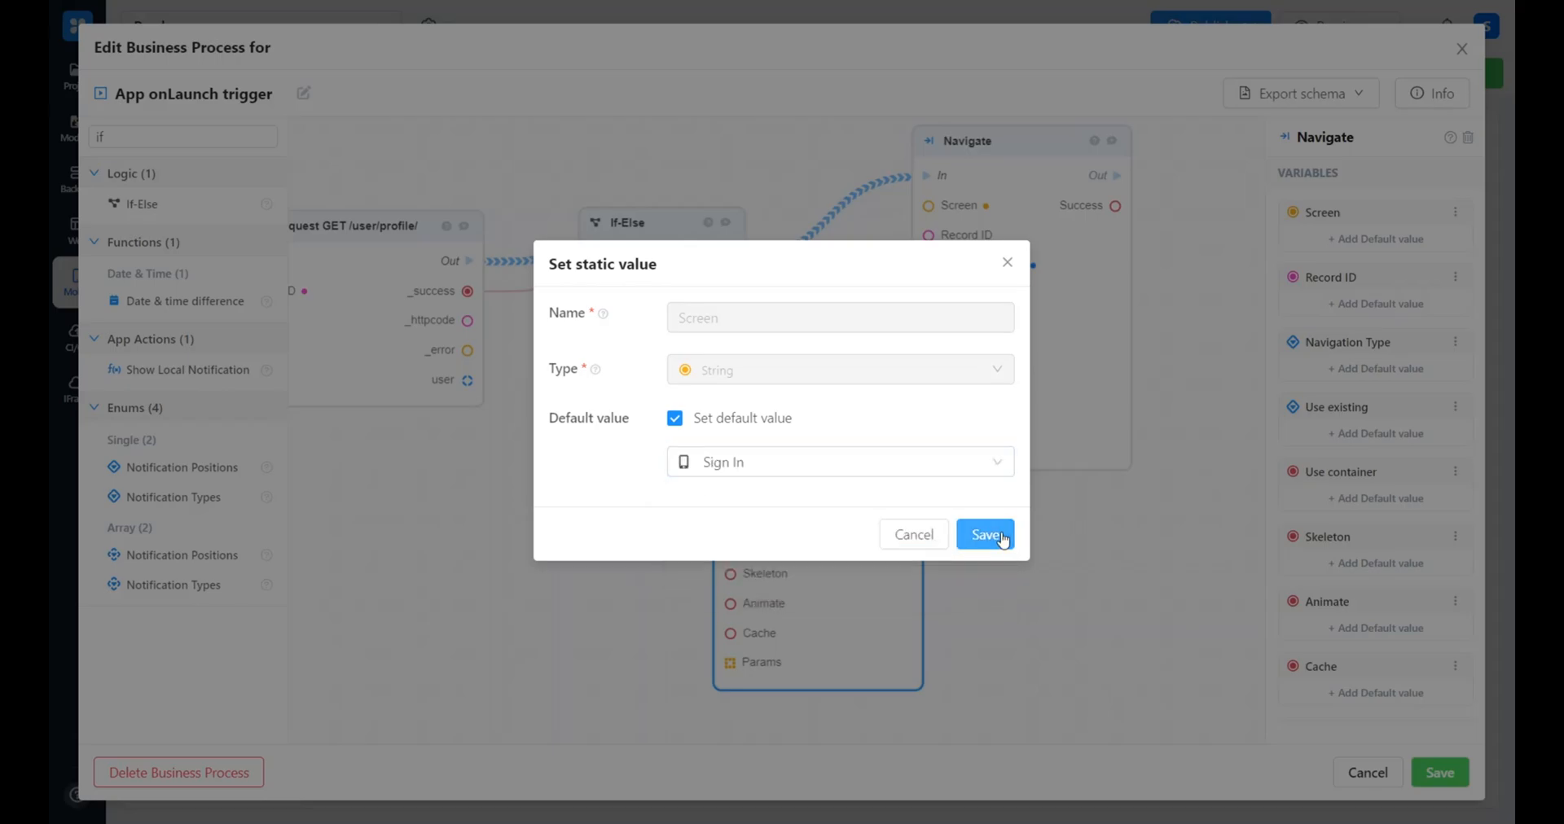
{"action": "left_click", "coordinate": [986, 535]}
{"action": "left_click", "coordinate": [1462, 772]}
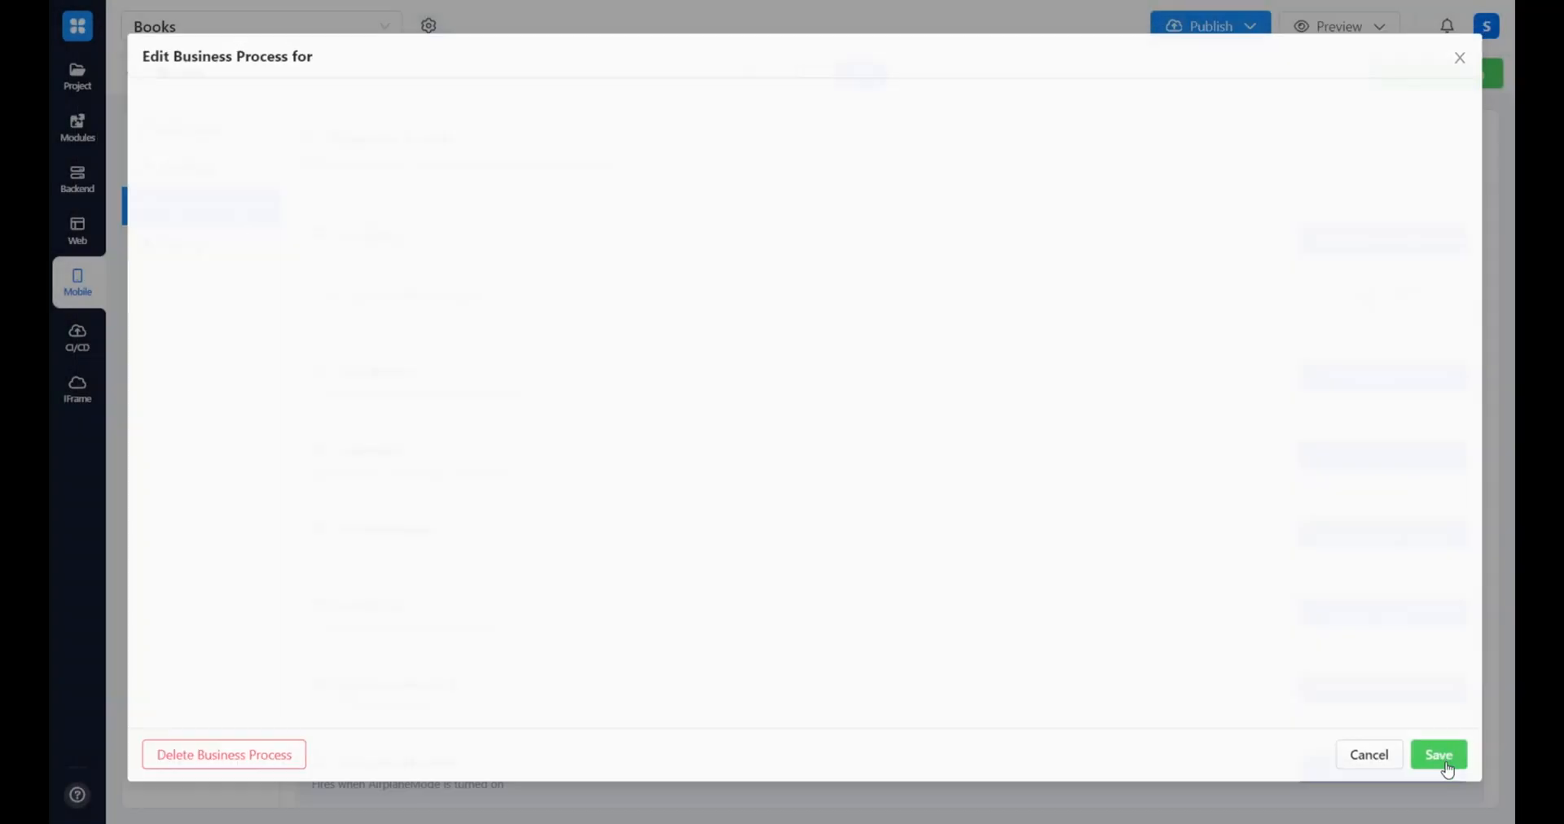
Save the Books application and publish it to Development
{"action": "left_click", "coordinate": [1473, 88]}
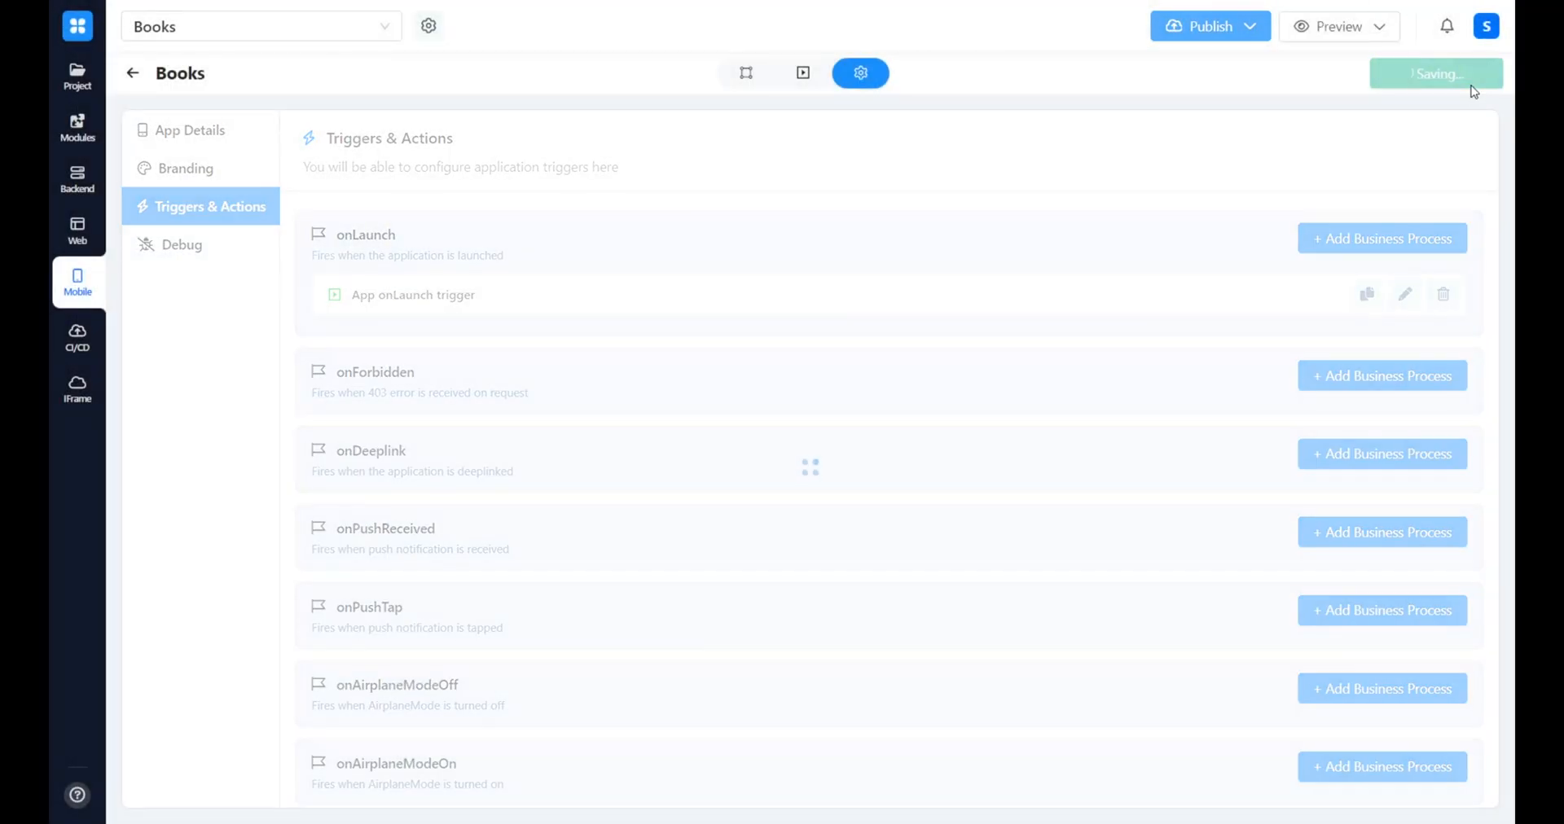
{"action": "left_click", "coordinate": [1213, 32]}
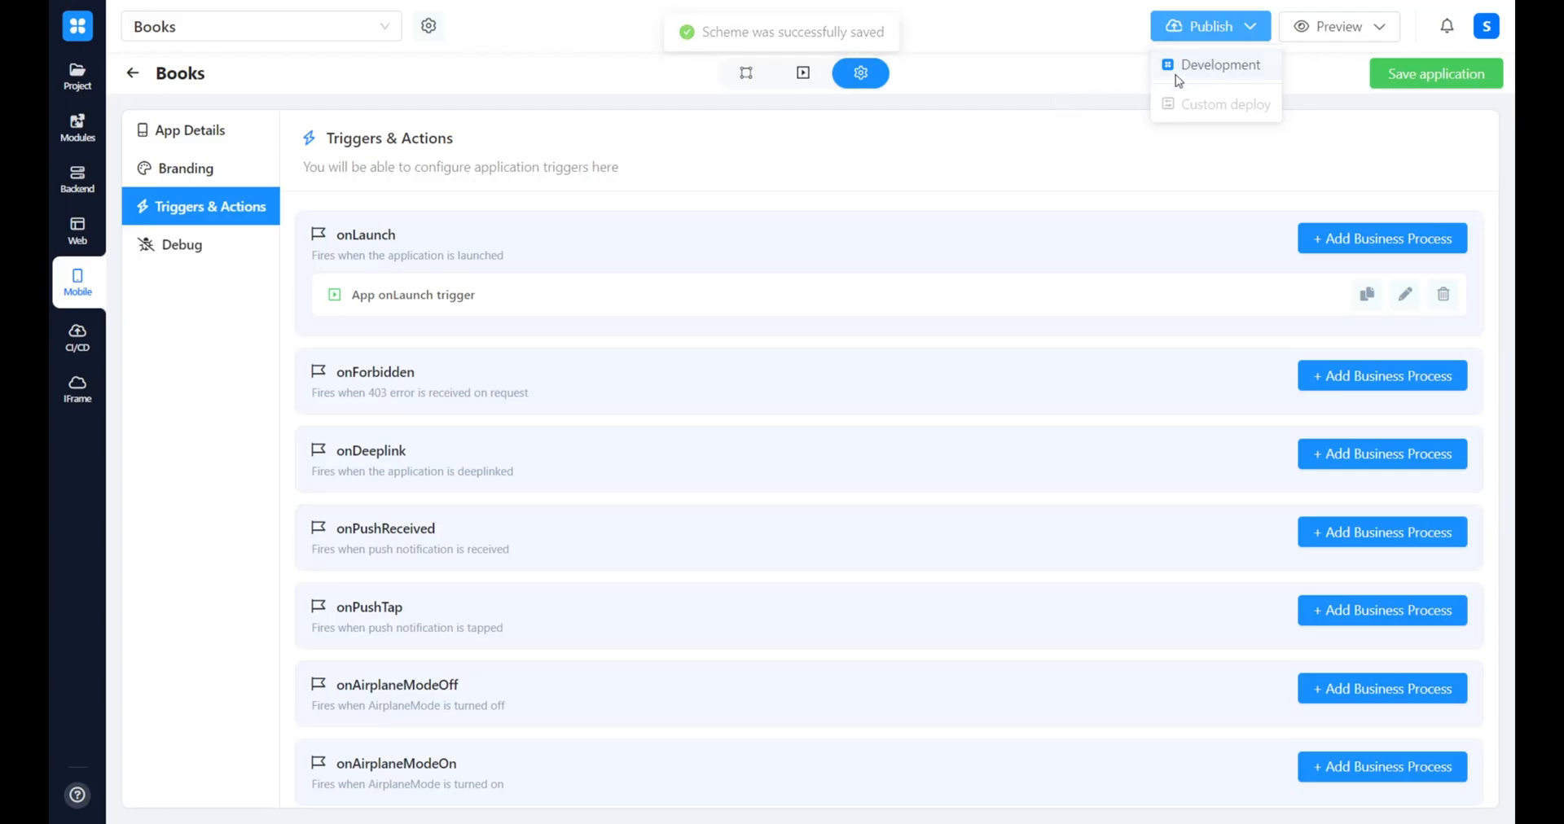
{"action": "left_click", "coordinate": [1191, 69]}
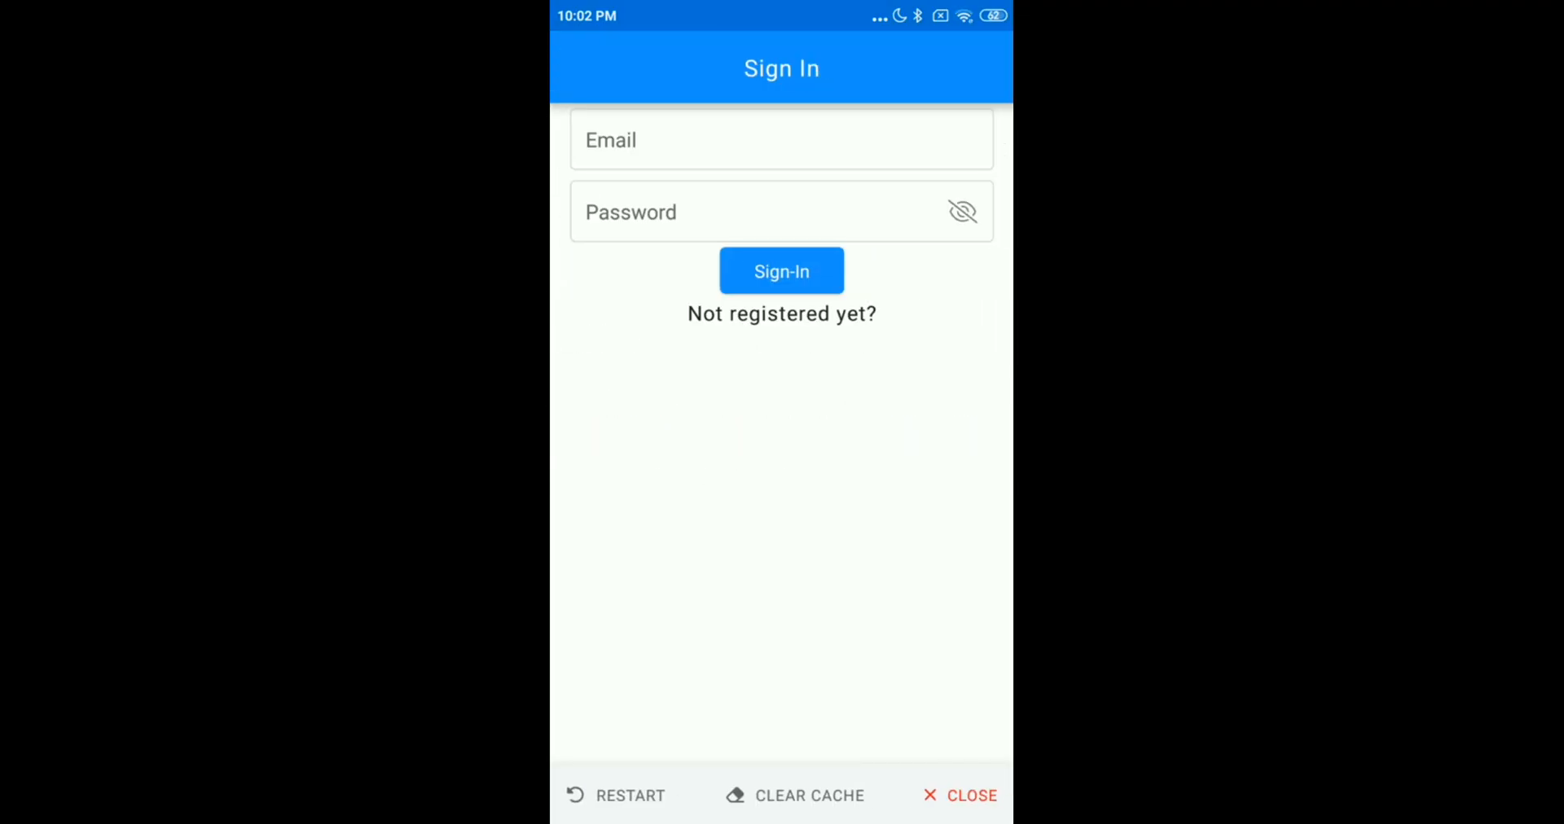
In the phone preview of the app, sign in with the account's email and password and look through the Books list
{"action": "left_click", "coordinate": [603, 141]}
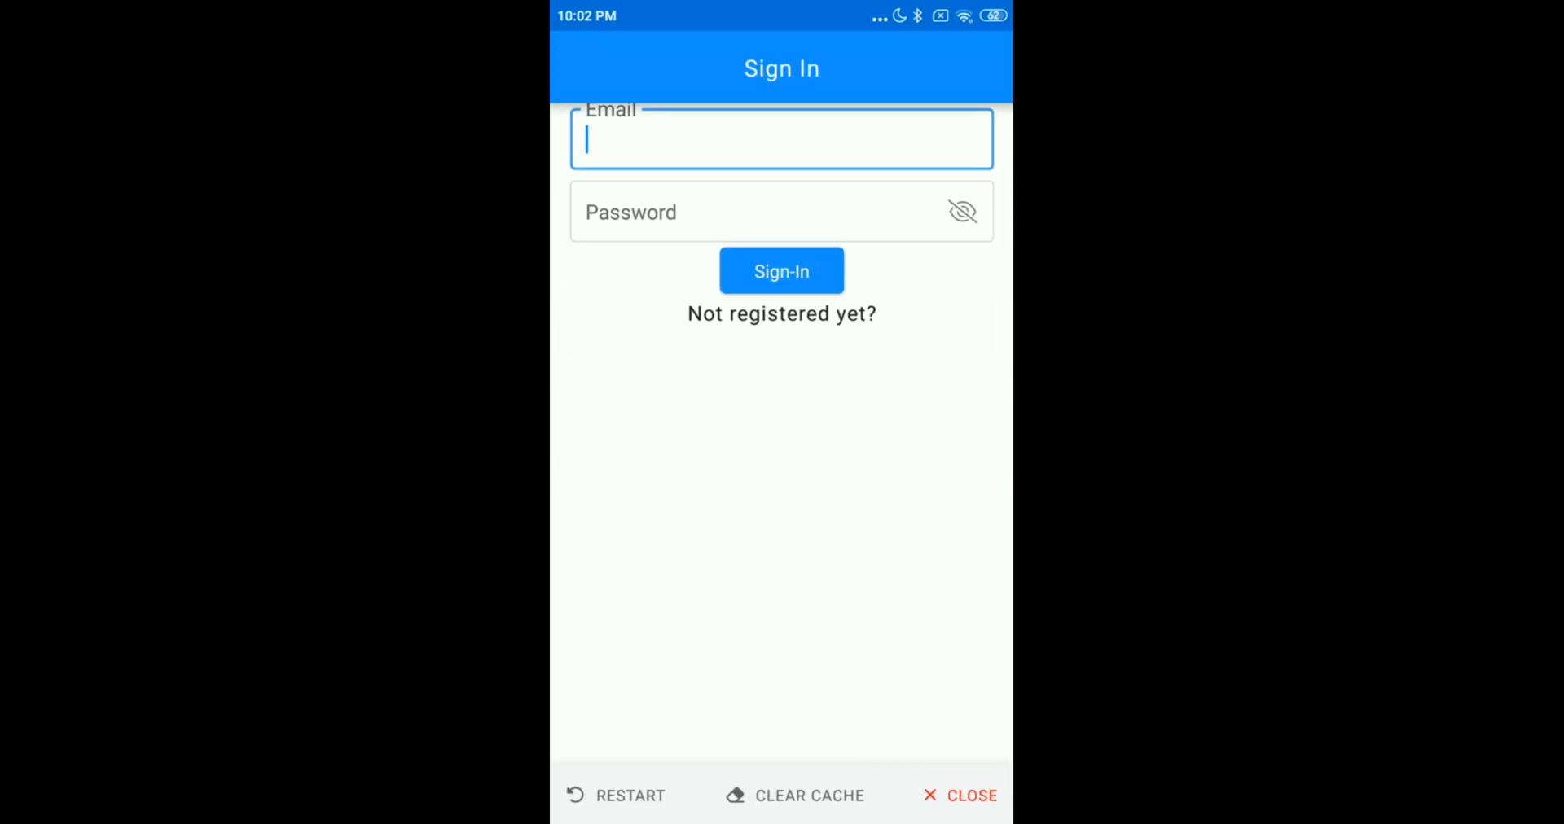
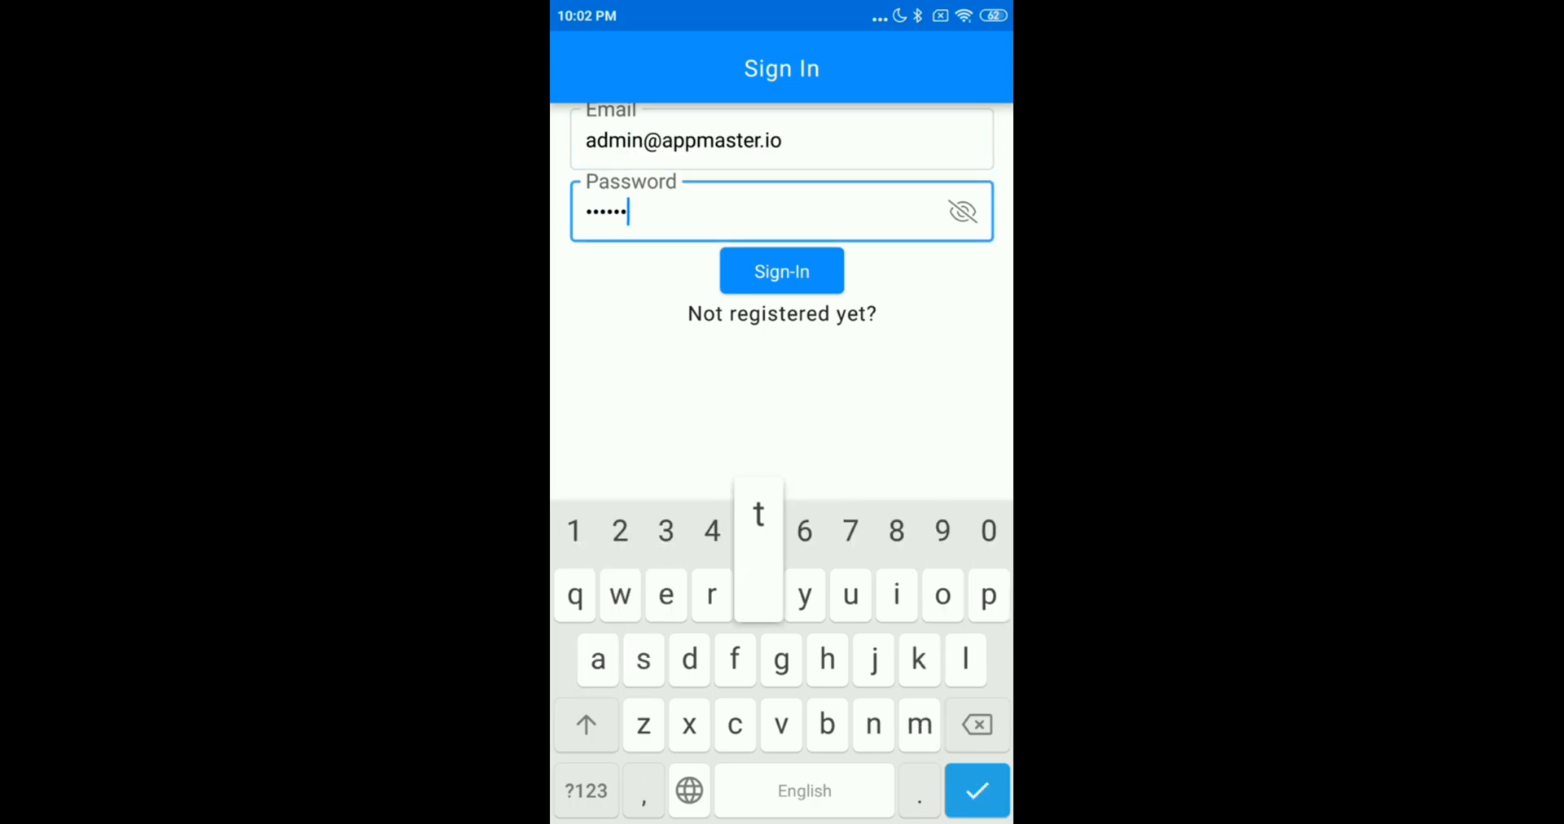
{"action": "key", "text": "Return"}
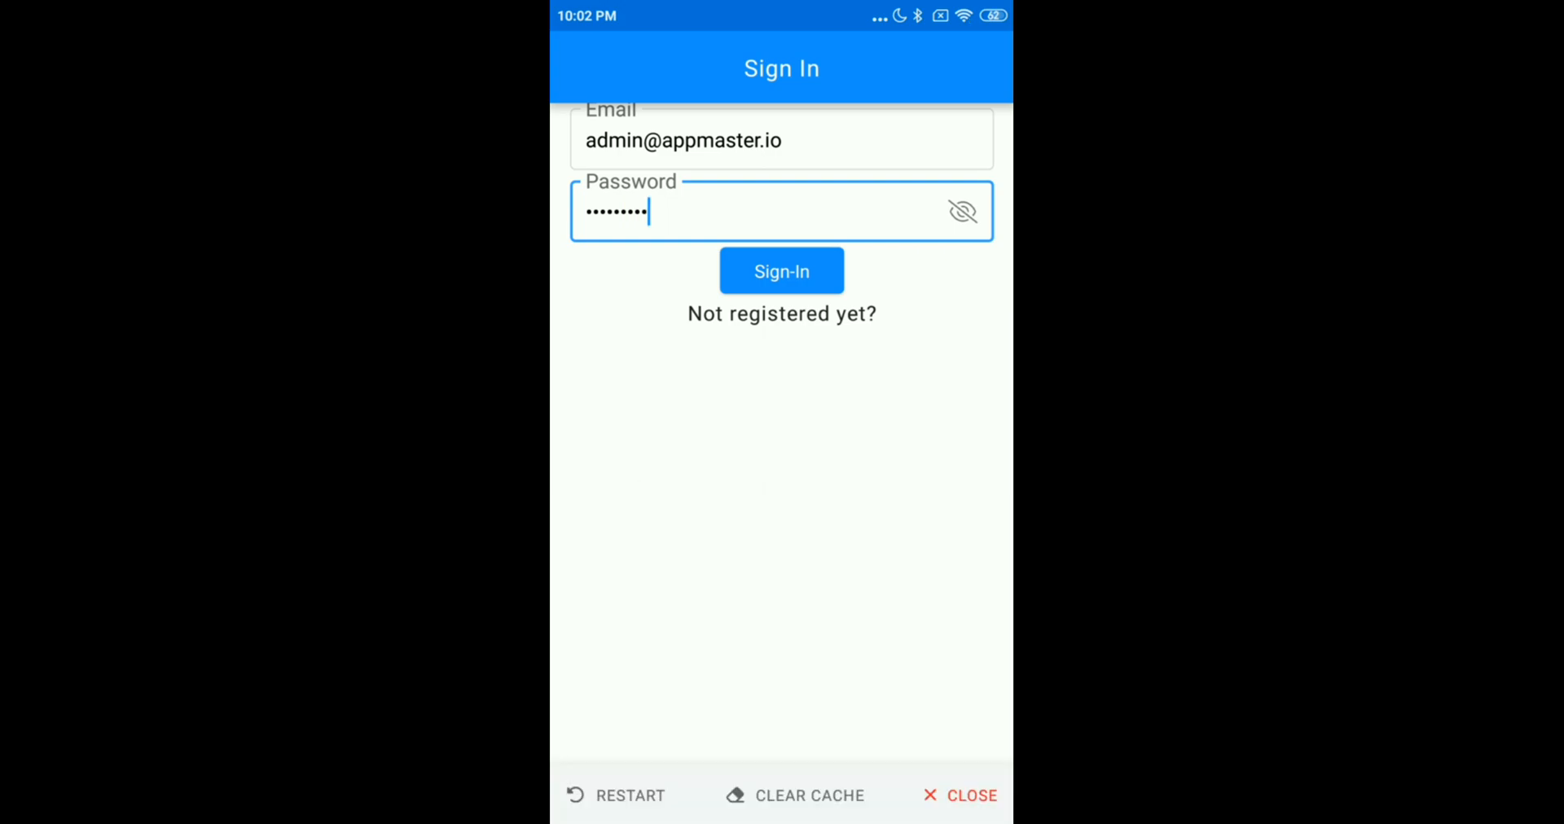
{"action": "left_click", "coordinate": [781, 270]}
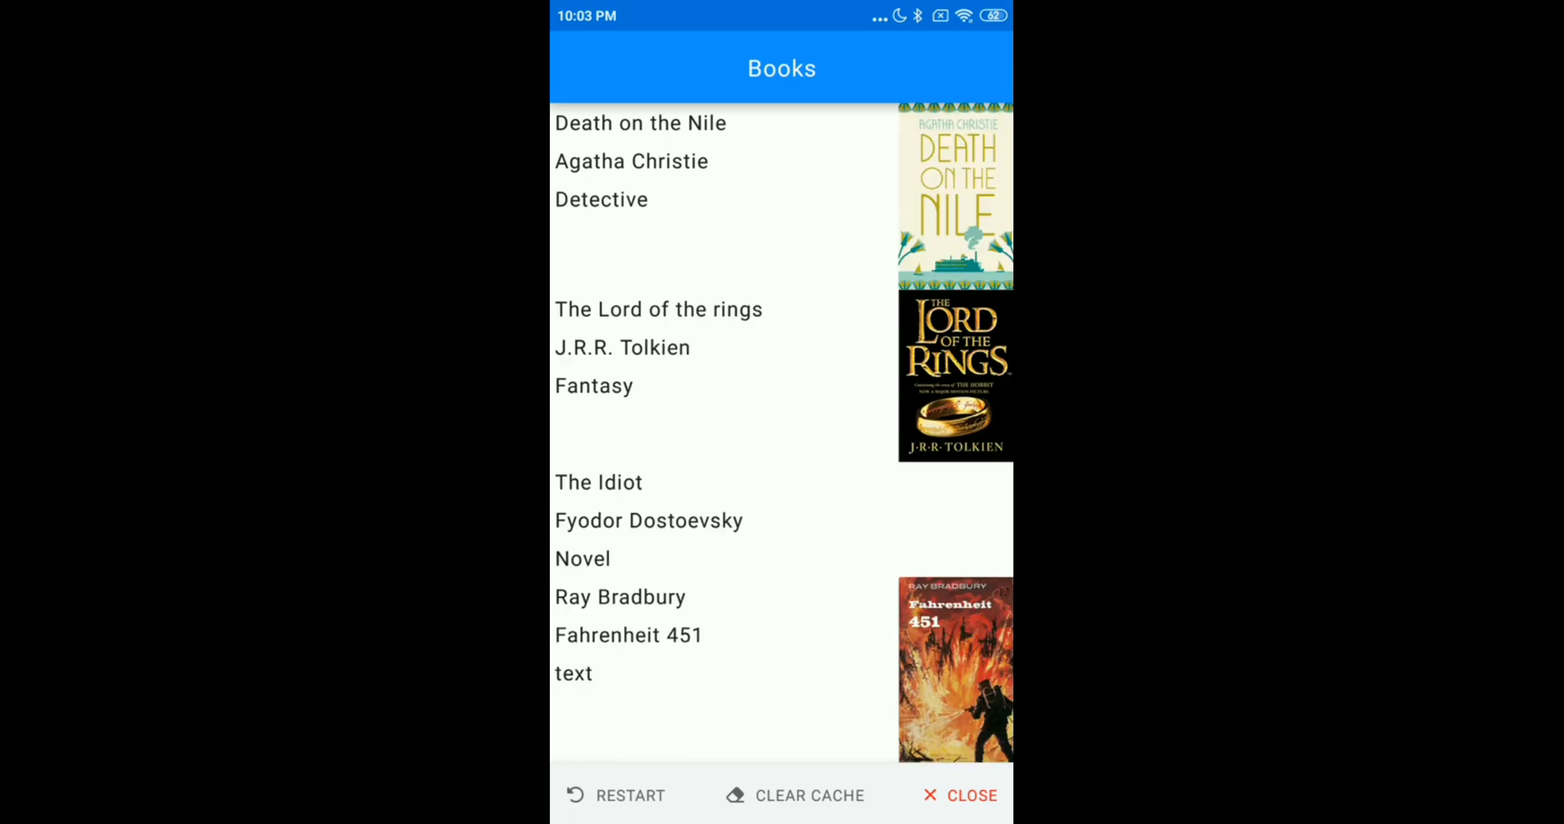
{"action": "scroll", "coordinate": [782, 433], "scroll_direction": "down", "scroll_amount": 3}
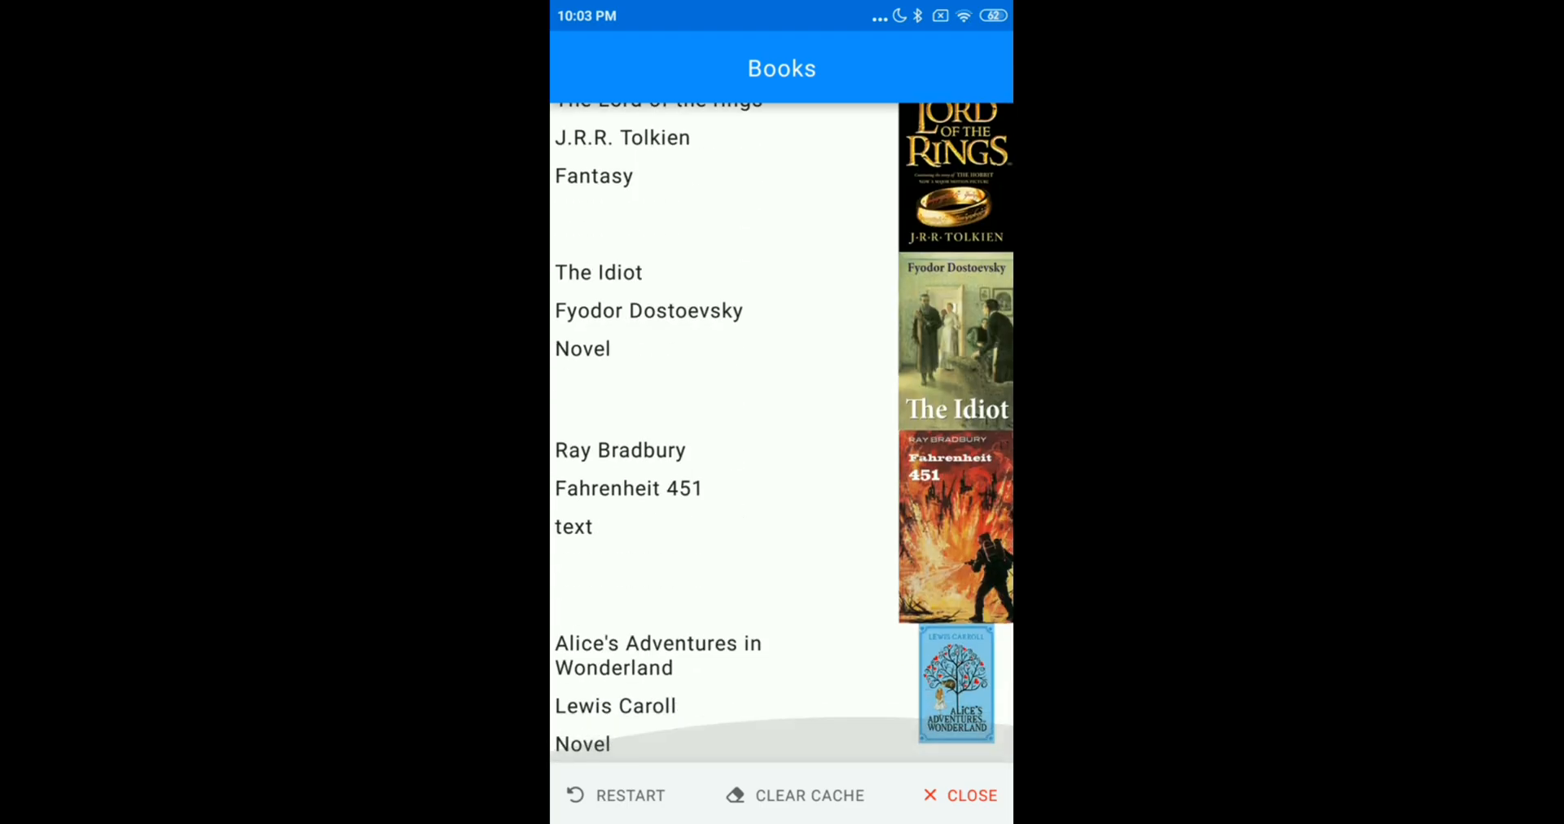
{"action": "scroll", "coordinate": [782, 432], "scroll_direction": "up", "scroll_amount": 3}
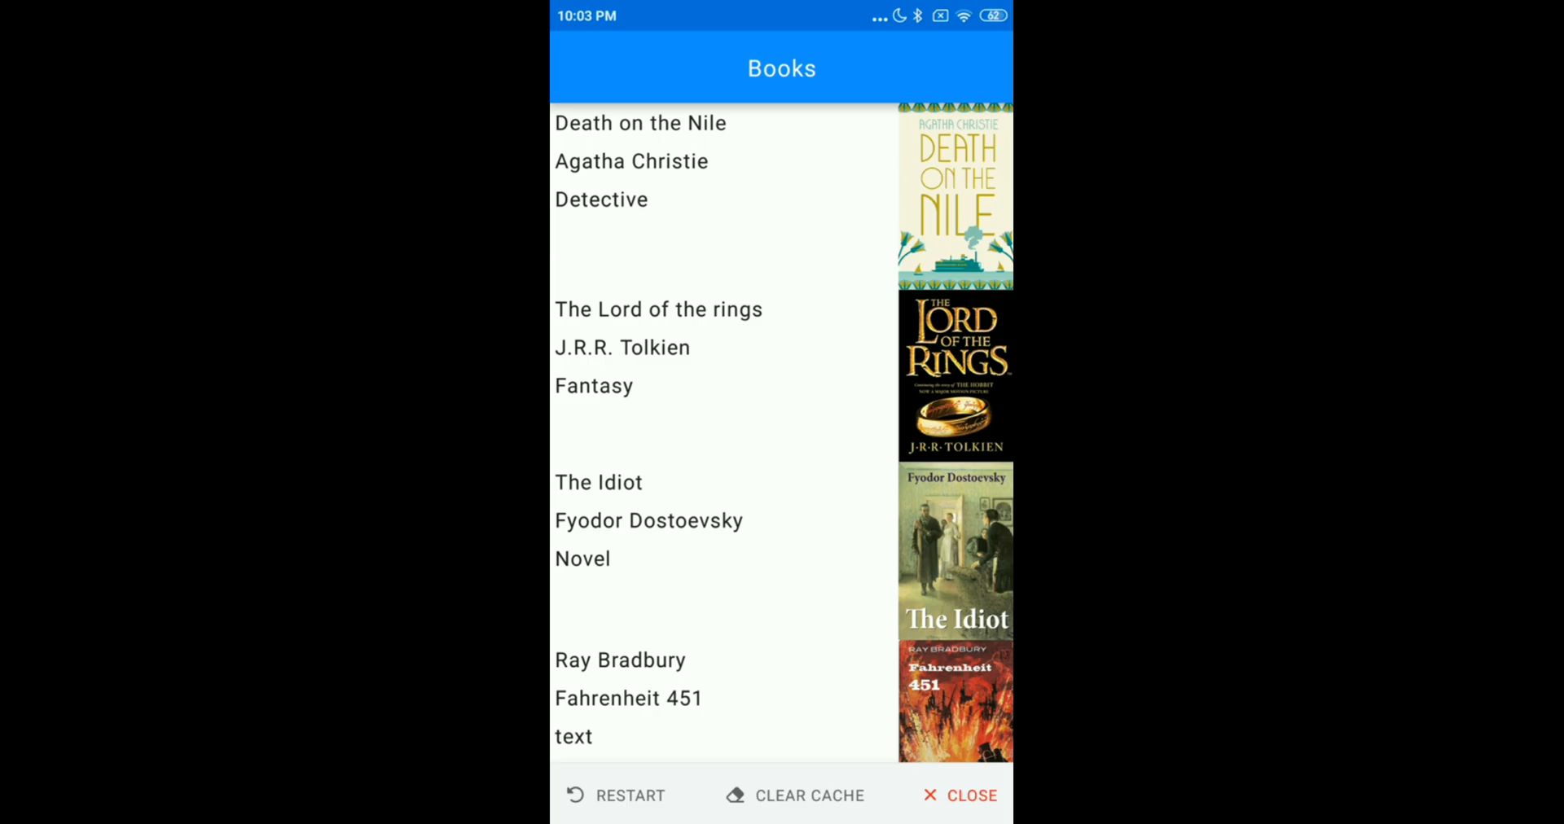
Close the app, relaunch its Development deploy, and refresh and look through the Books list to check the launch behavior
{"action": "left_click", "coordinate": [960, 796]}
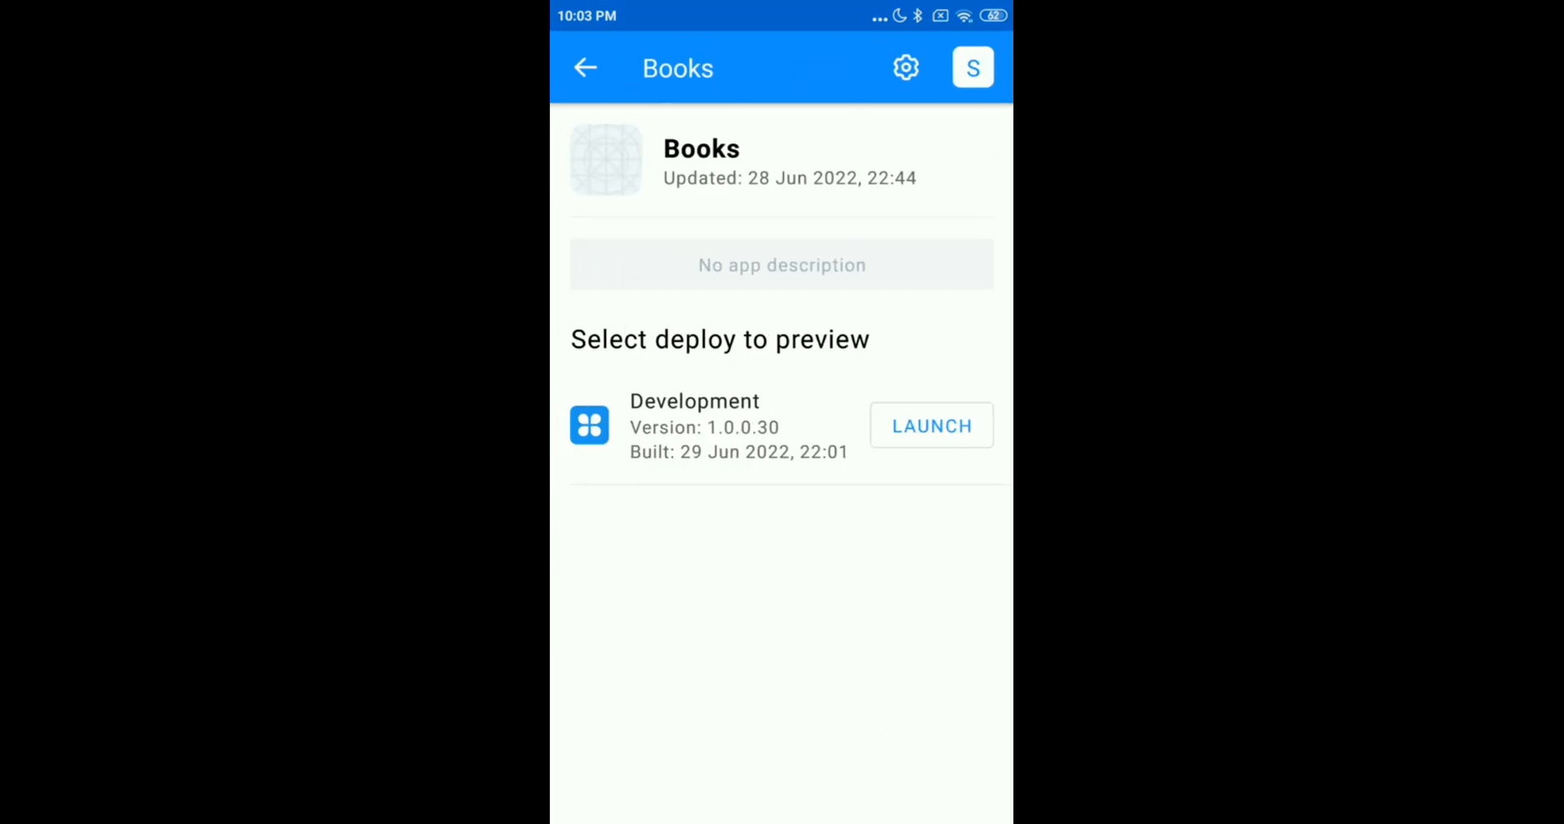
{"action": "left_click", "coordinate": [931, 426]}
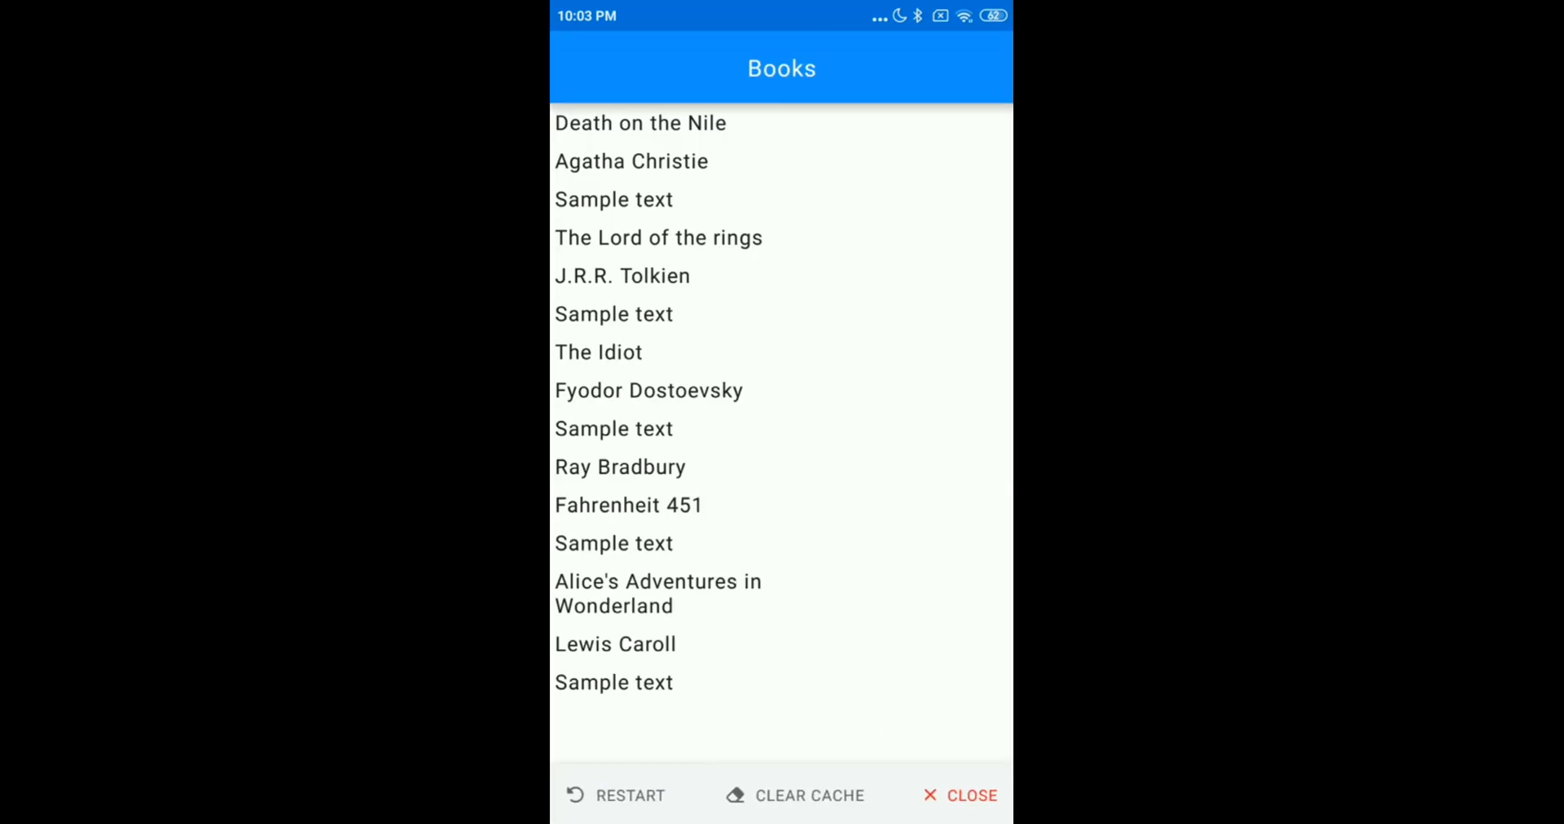
{"action": "left_click_drag", "start_coordinate": [914, 339], "coordinate": [912, 521]}
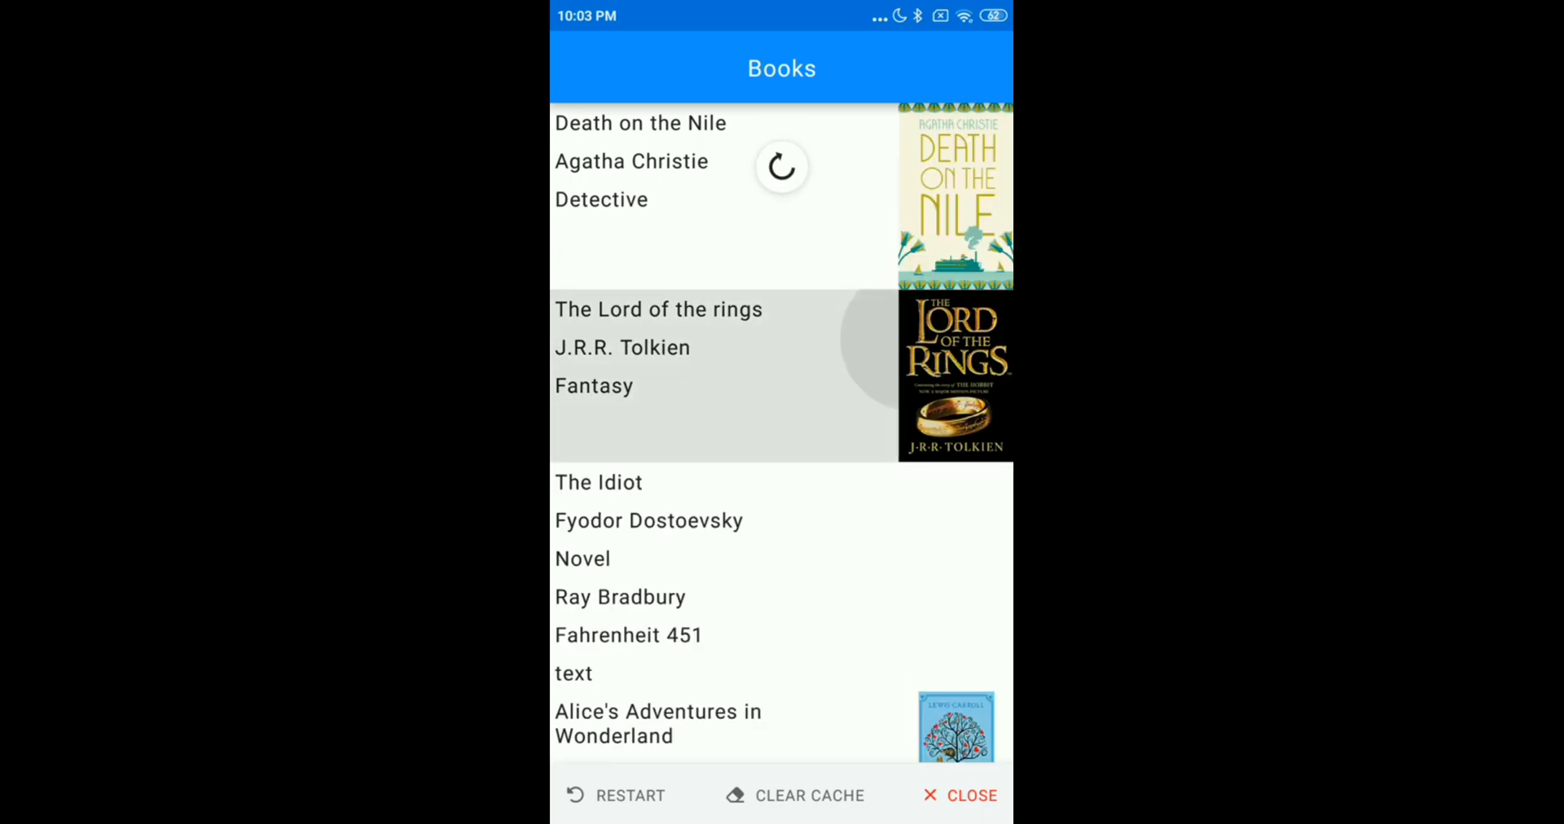
{"action": "scroll", "coordinate": [904, 431], "scroll_direction": "down", "scroll_amount": 1}
{"action": "scroll", "coordinate": [782, 432], "scroll_direction": "down", "scroll_amount": 2}
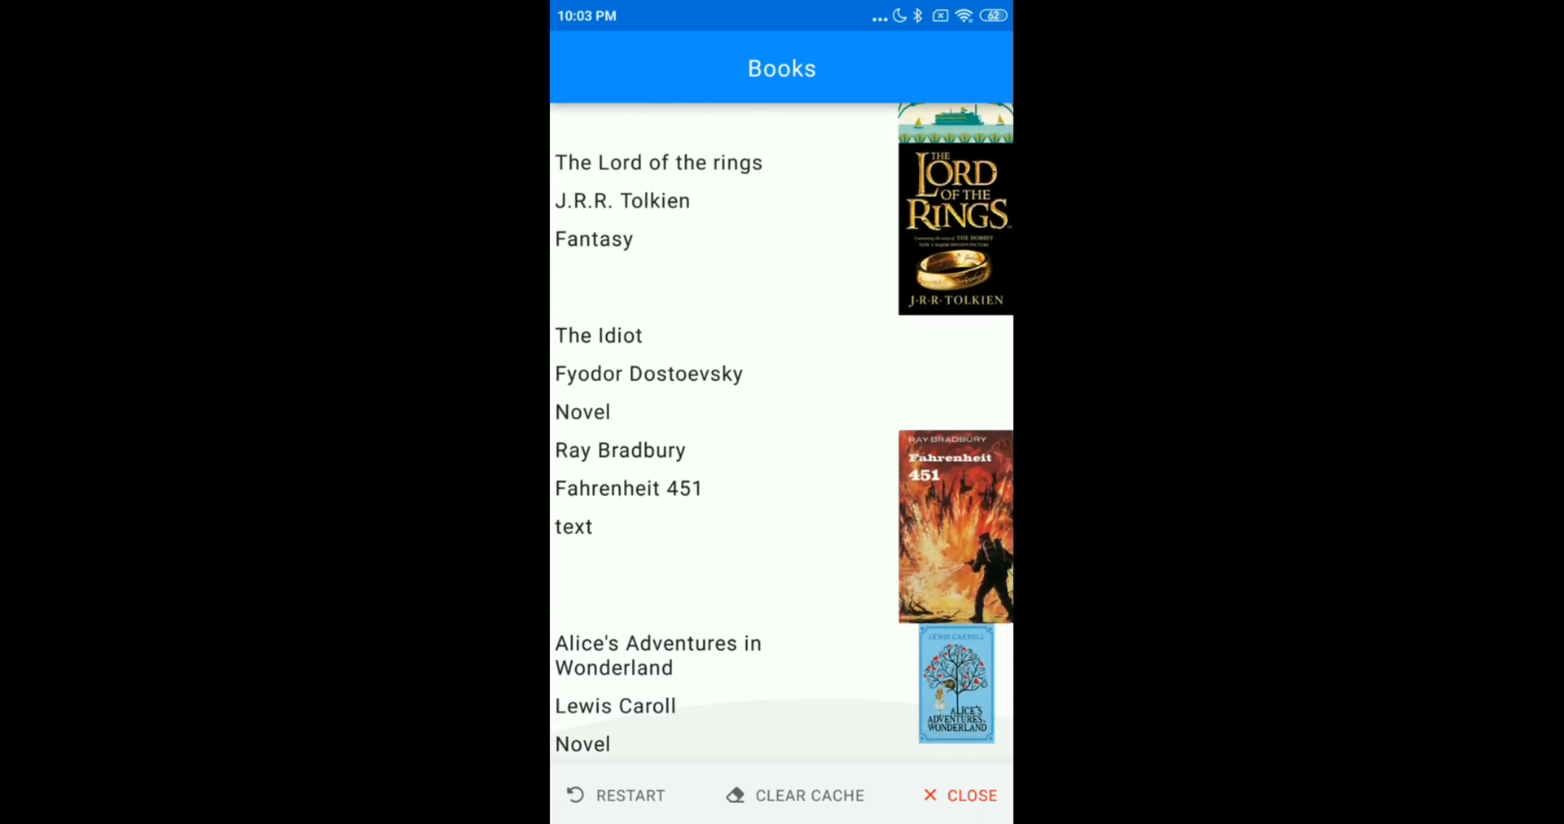
{"action": "scroll", "coordinate": [782, 432], "scroll_direction": "up", "scroll_amount": 3}
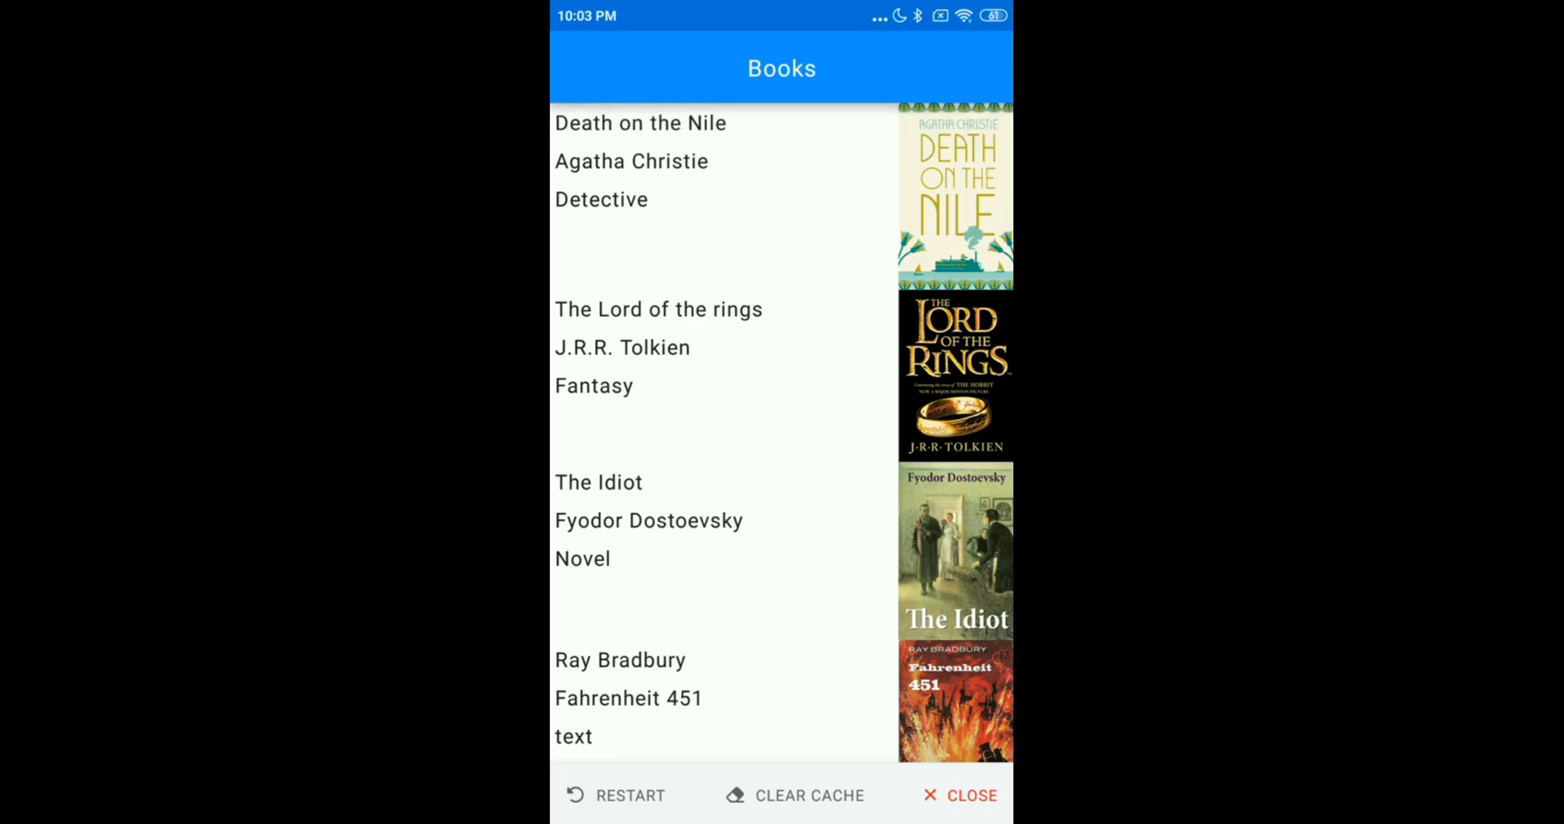